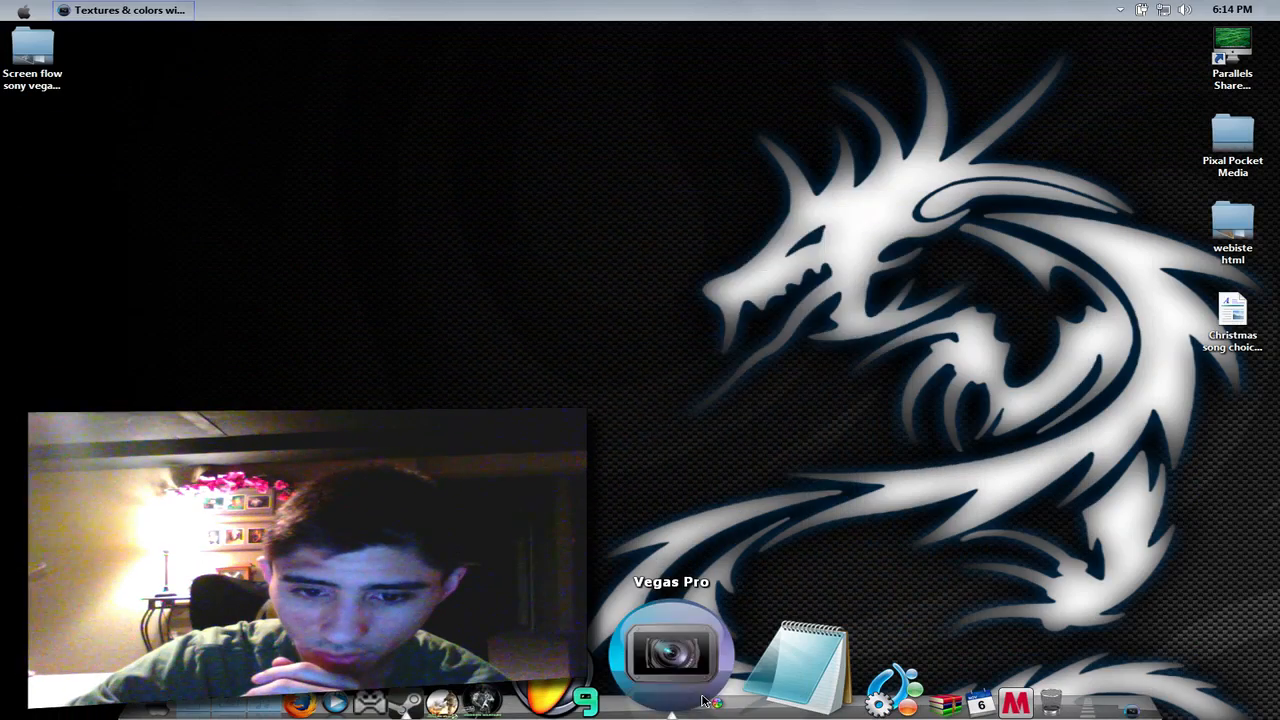
# Switch to the open Vegas Pro project and play the video from the start of the timeline
pyautogui.click(693, 690)
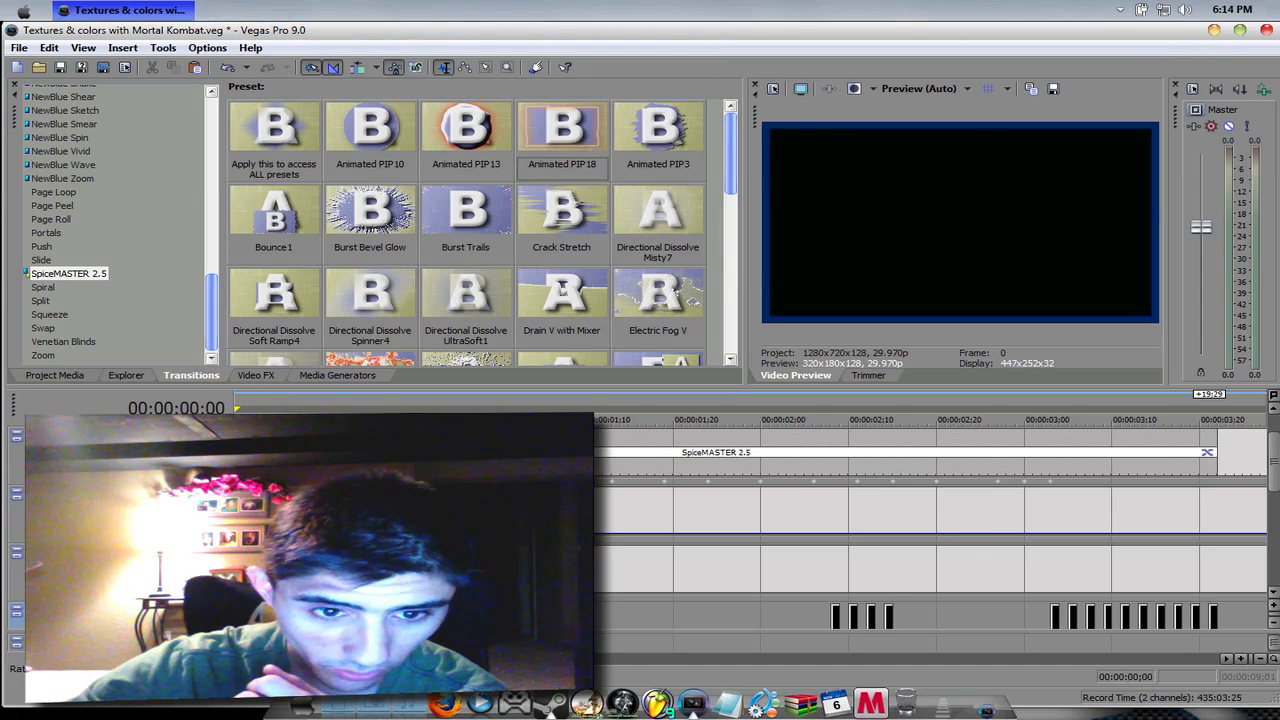
pyautogui.click(410, 511)
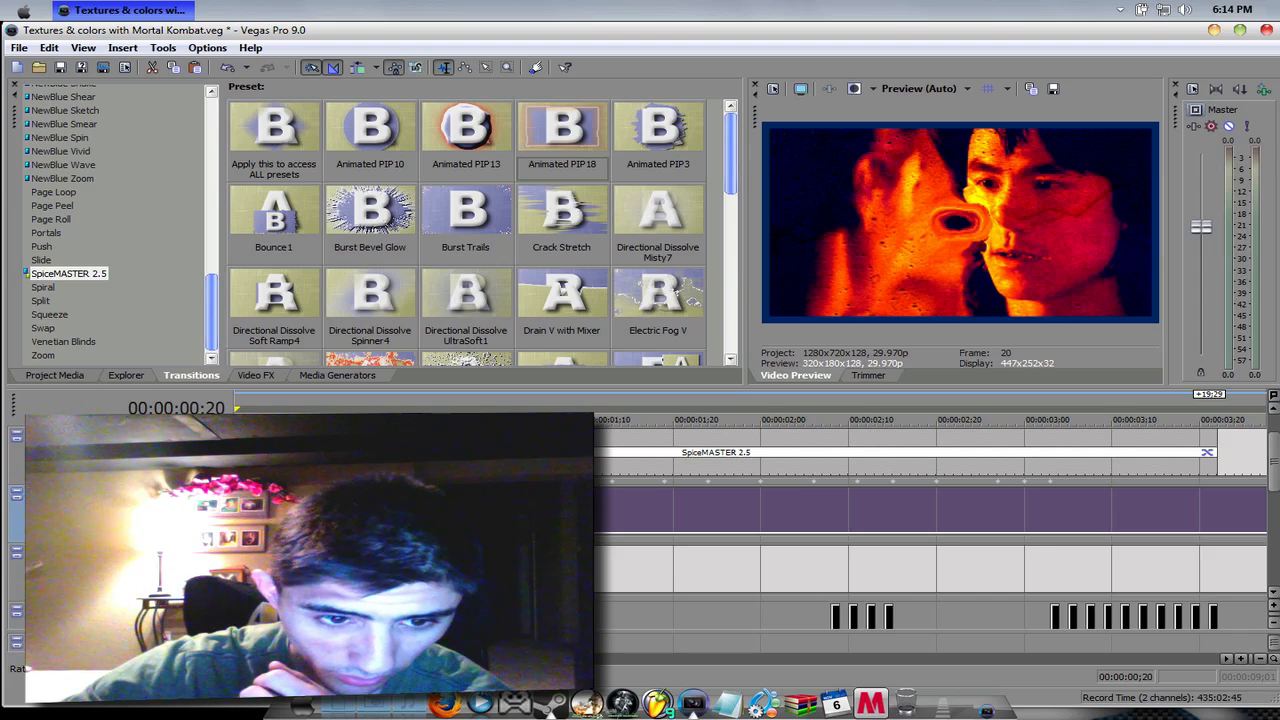
pyautogui.click(236, 615)
pyautogui.press('space')
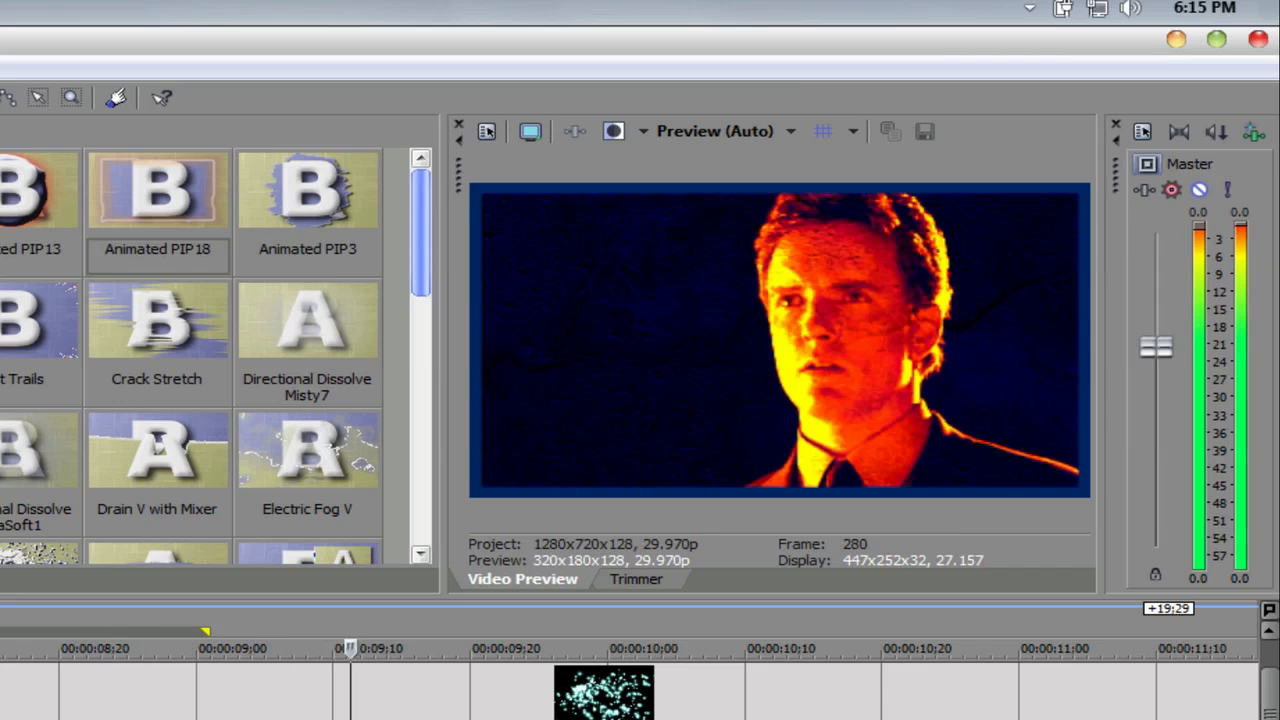
pyautogui.press('space')
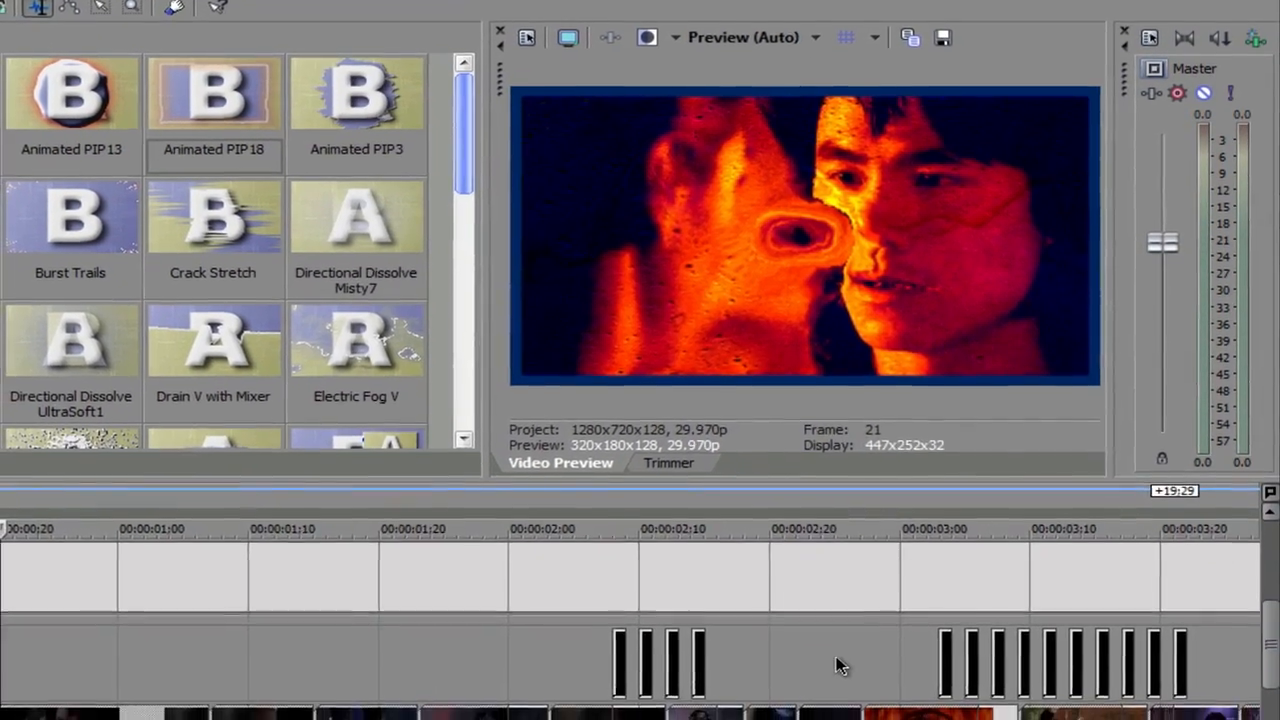
# Examine preview frames between about 00:00:02;25 and 00:00:03;23, including the SpiceMASTER event on track 2
pyautogui.click(838, 645)
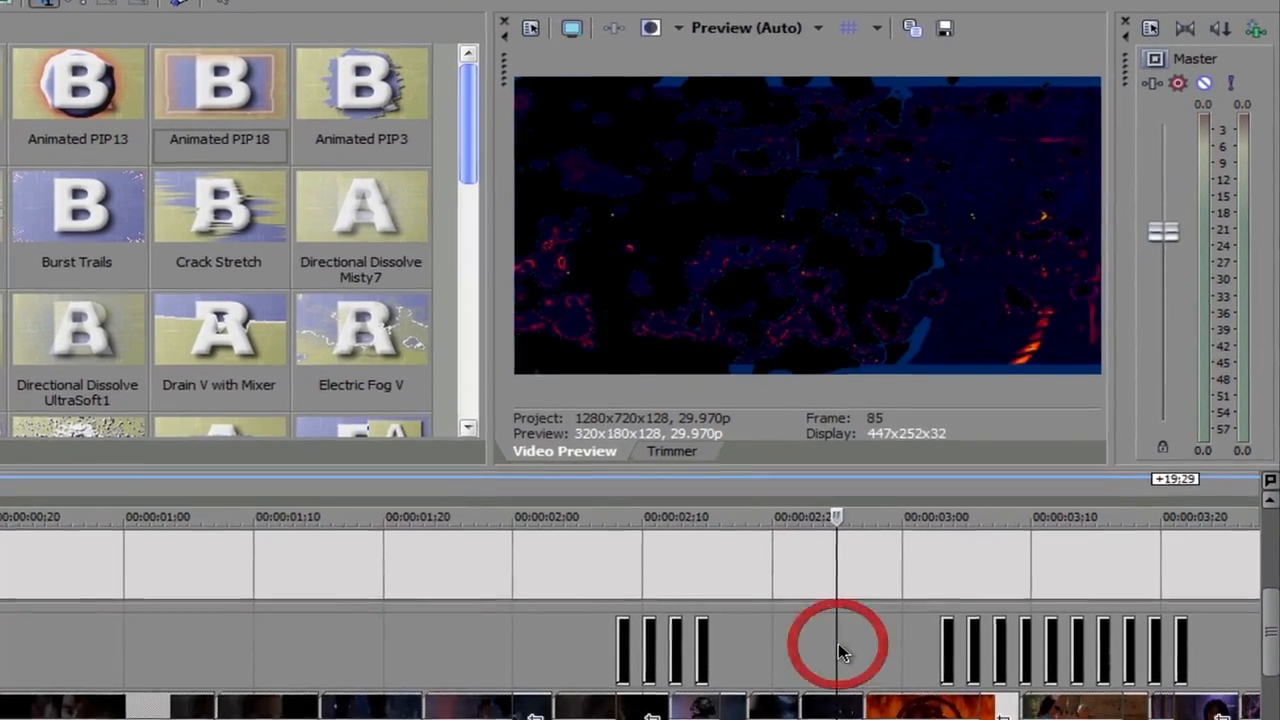
pyautogui.click(890, 628)
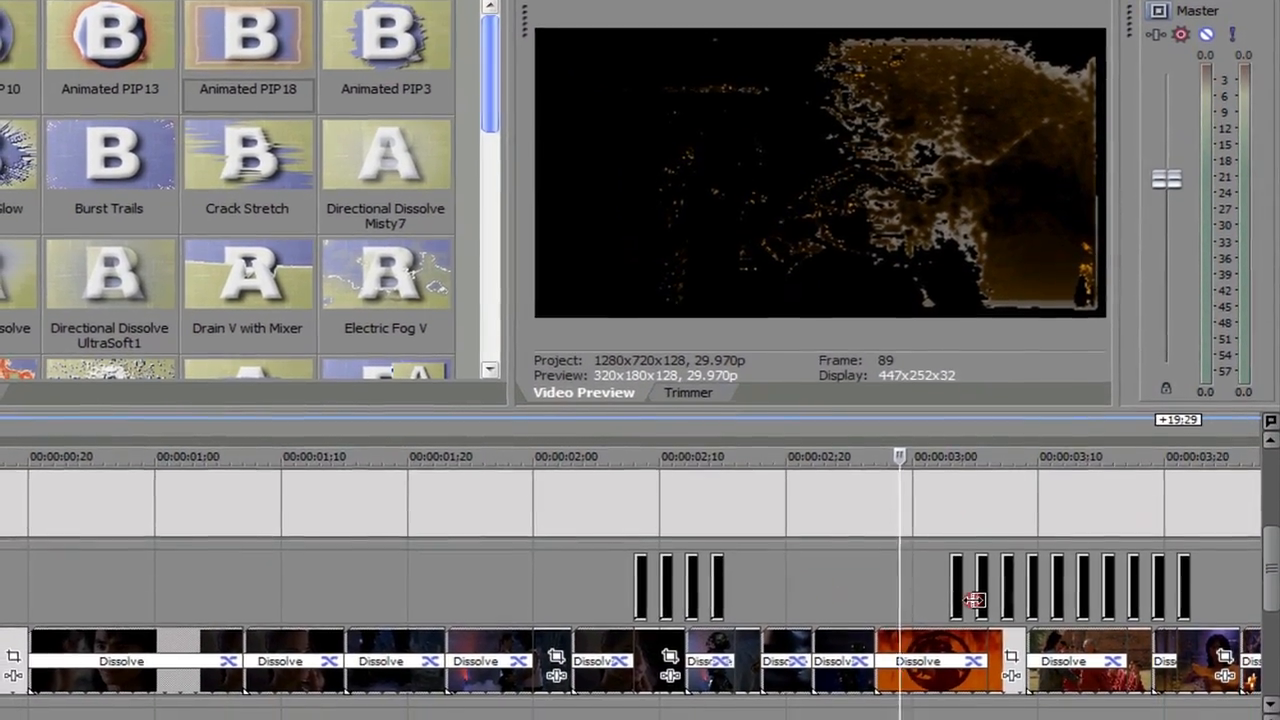
pyautogui.click(974, 630)
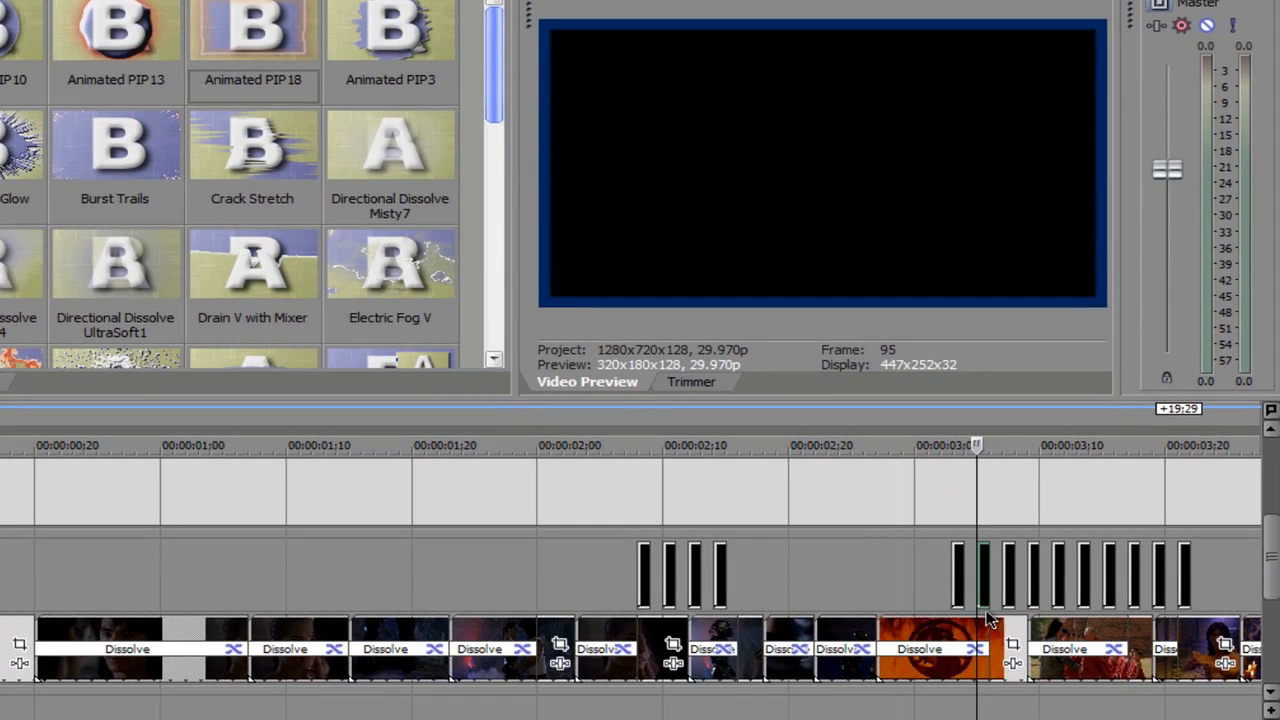
pyautogui.click(986, 606)
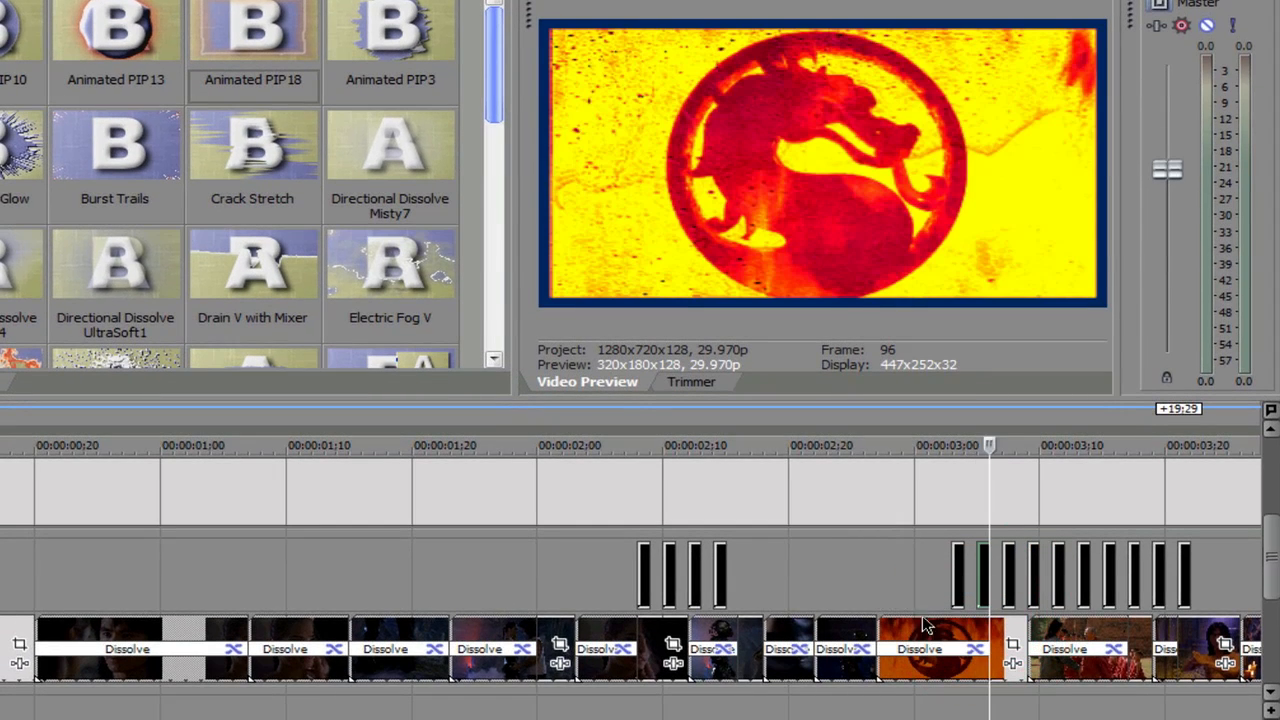
pyautogui.moveTo(1272, 531); pyautogui.dragTo(1266, 491)
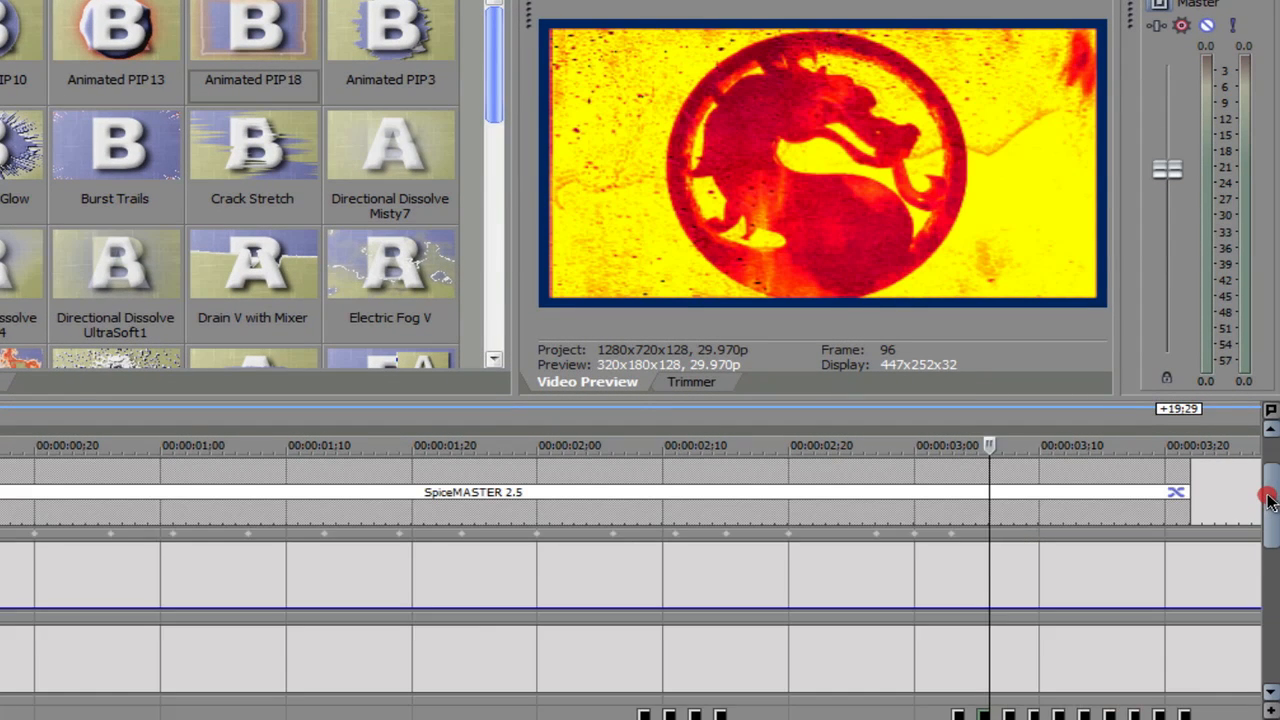
pyautogui.click(1203, 492)
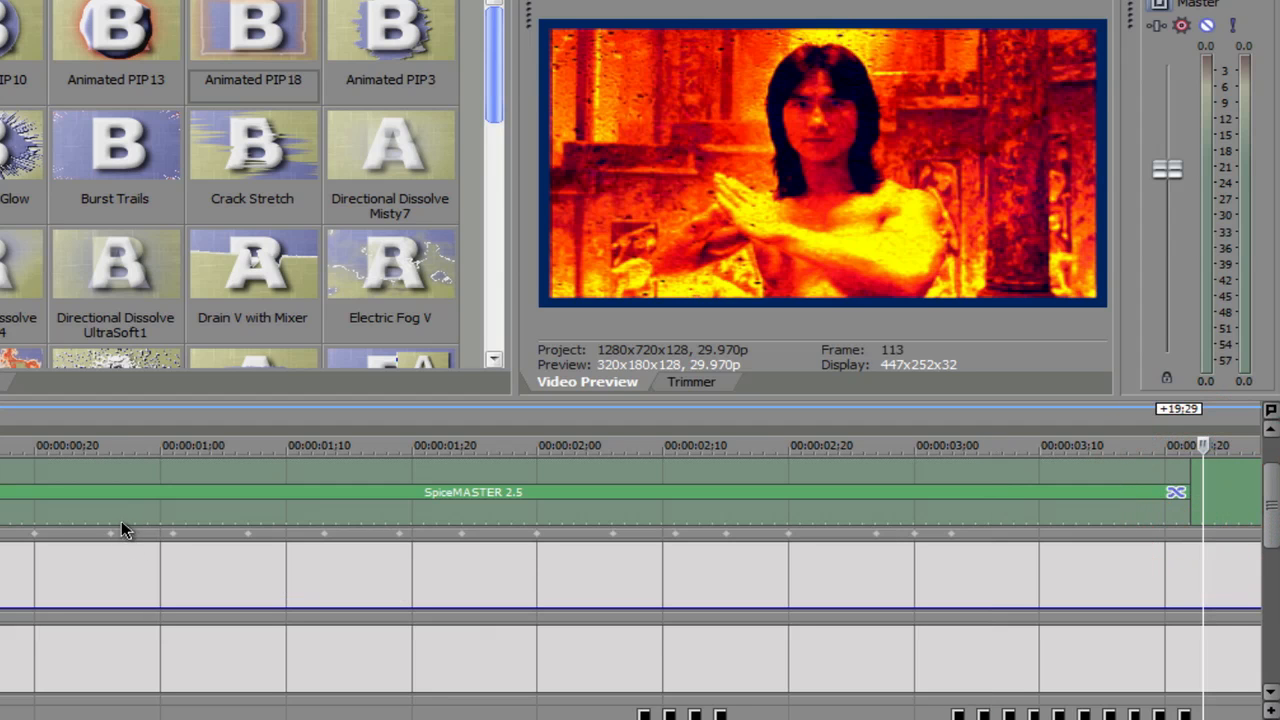
pyautogui.click(127, 519)
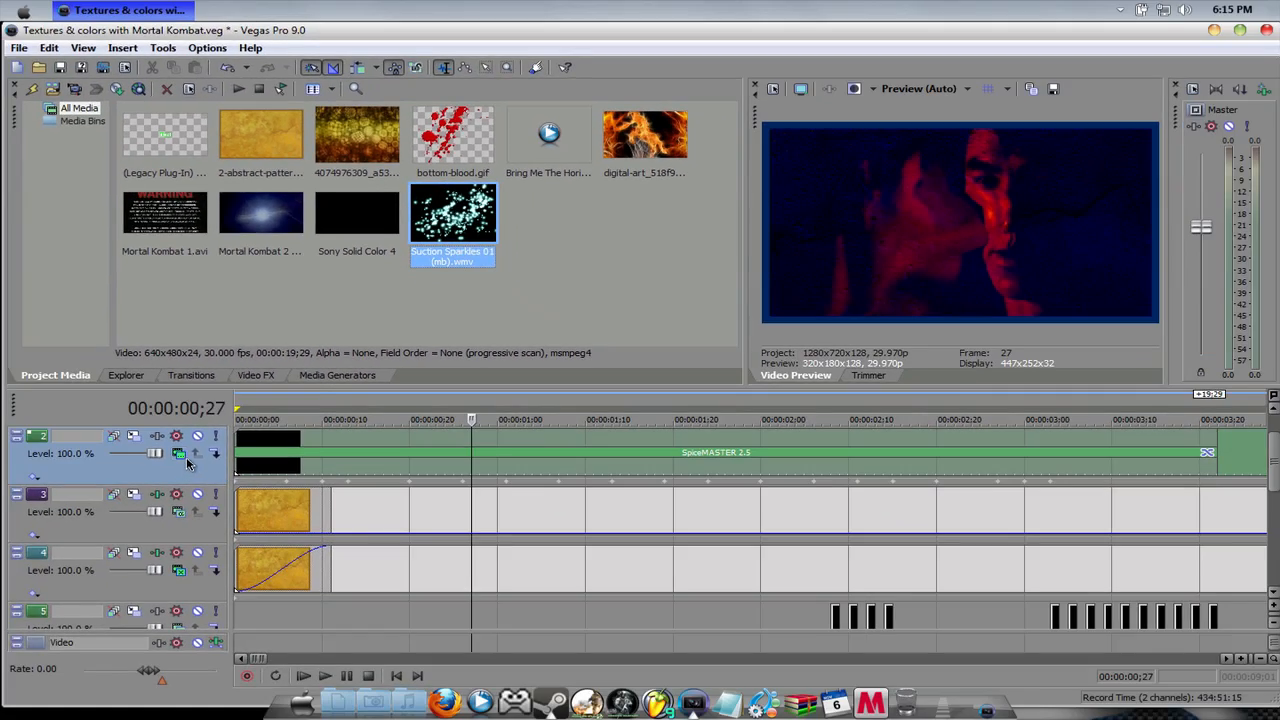
# Open track 2's custom composite mode settings and view the Displacement Map scale at 00:00:00;03
pyautogui.click(181, 456)
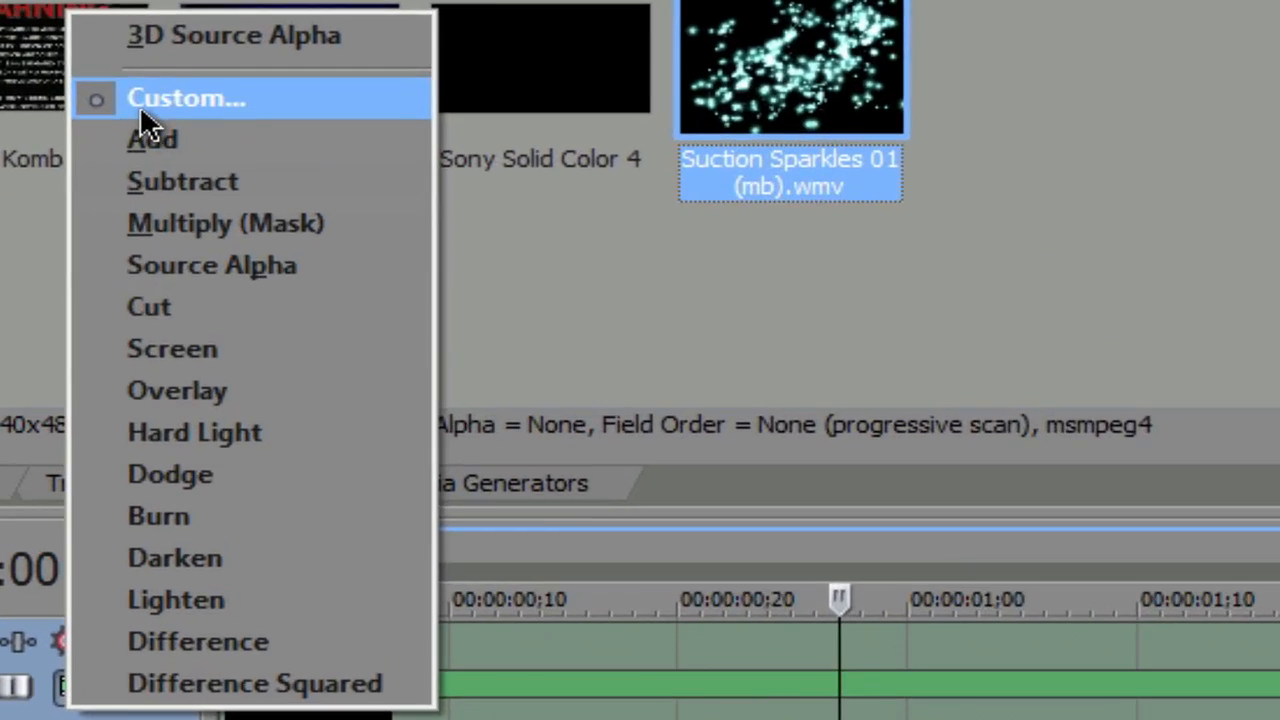
pyautogui.click(221, 228)
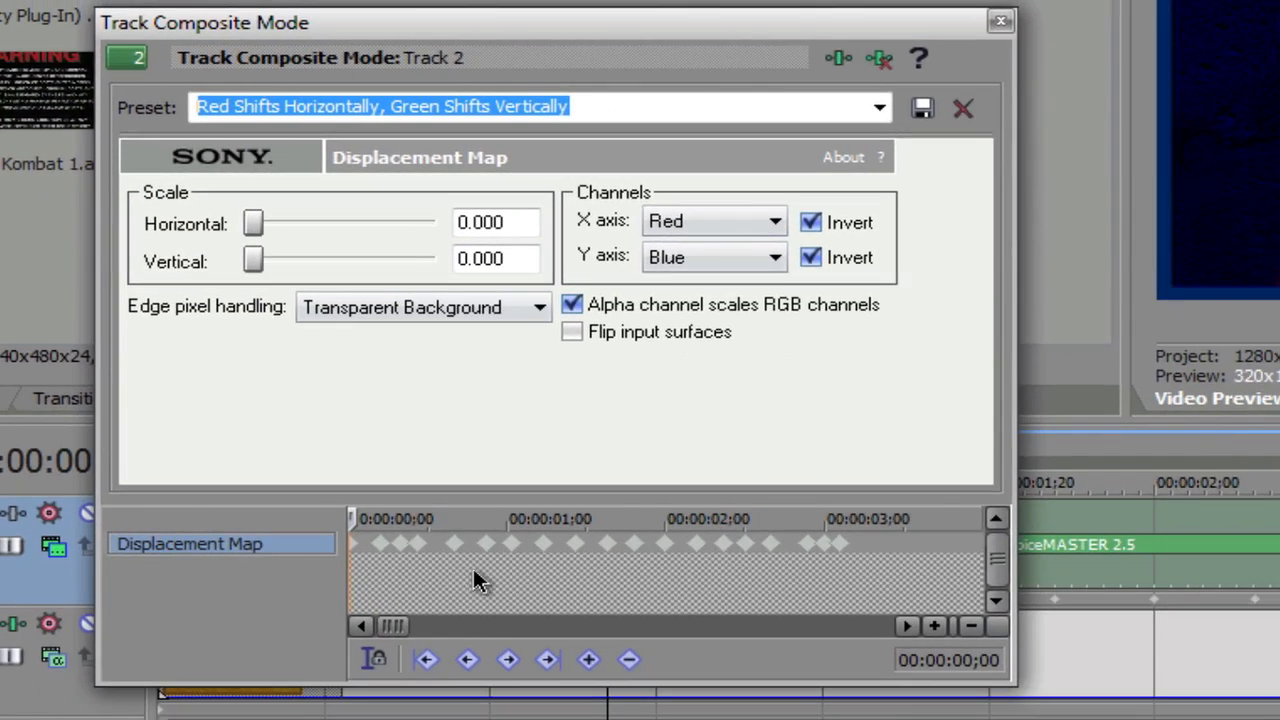
pyautogui.click(362, 544)
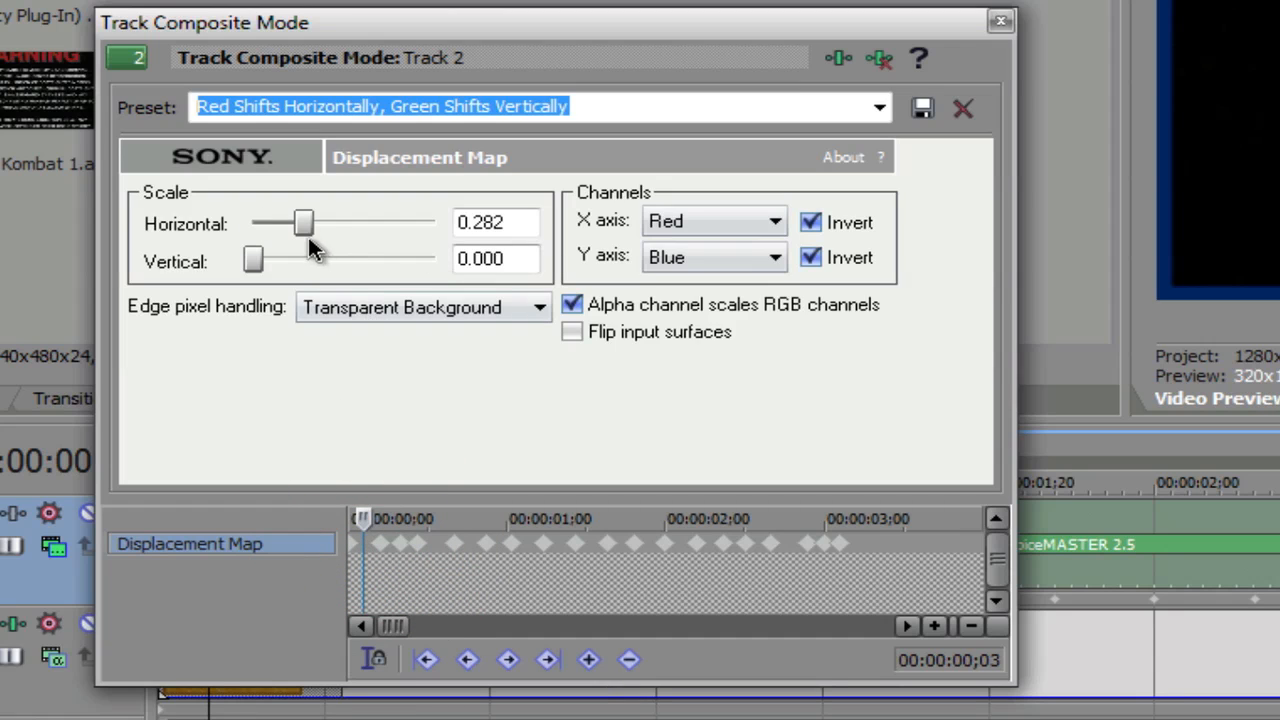
# Set the Displacement Map scale at 00:00:00;15 to 0.389 horizontal and 0.657 vertical, review the keyframe at 00:00:00;20 and close the settings
pyautogui.click(430, 558)
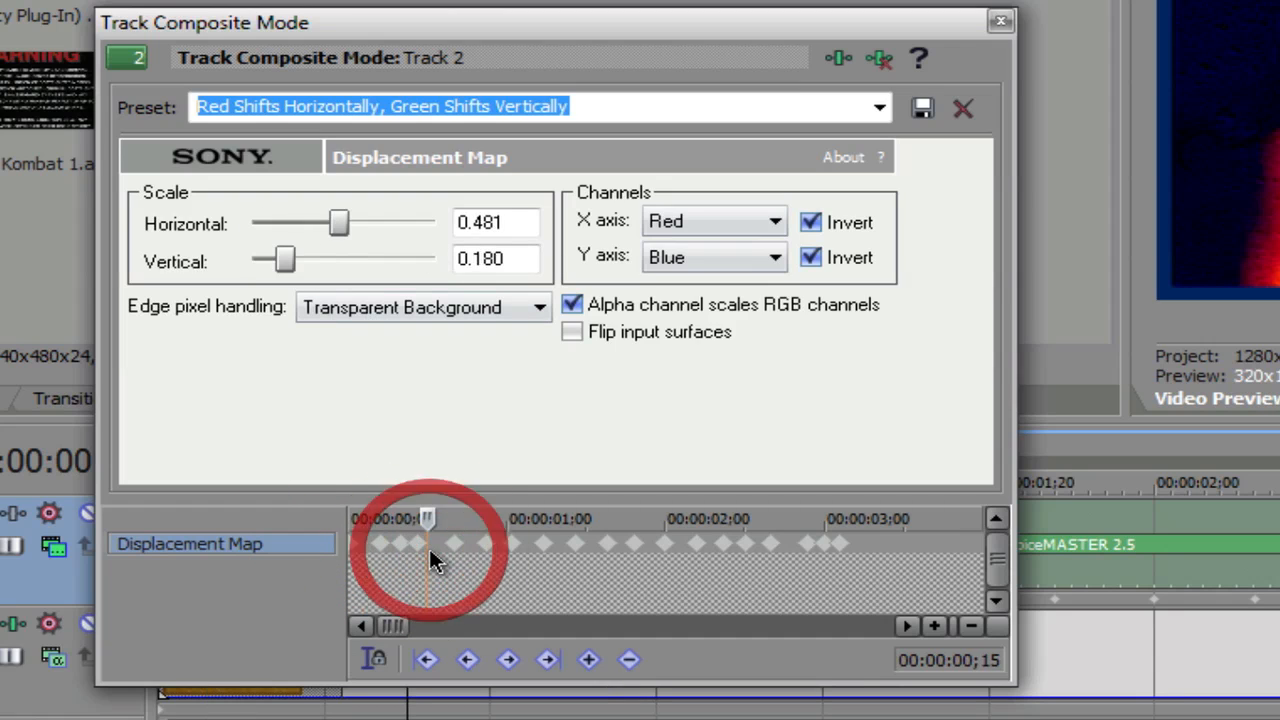
pyautogui.moveTo(284, 262); pyautogui.dragTo(322, 222)
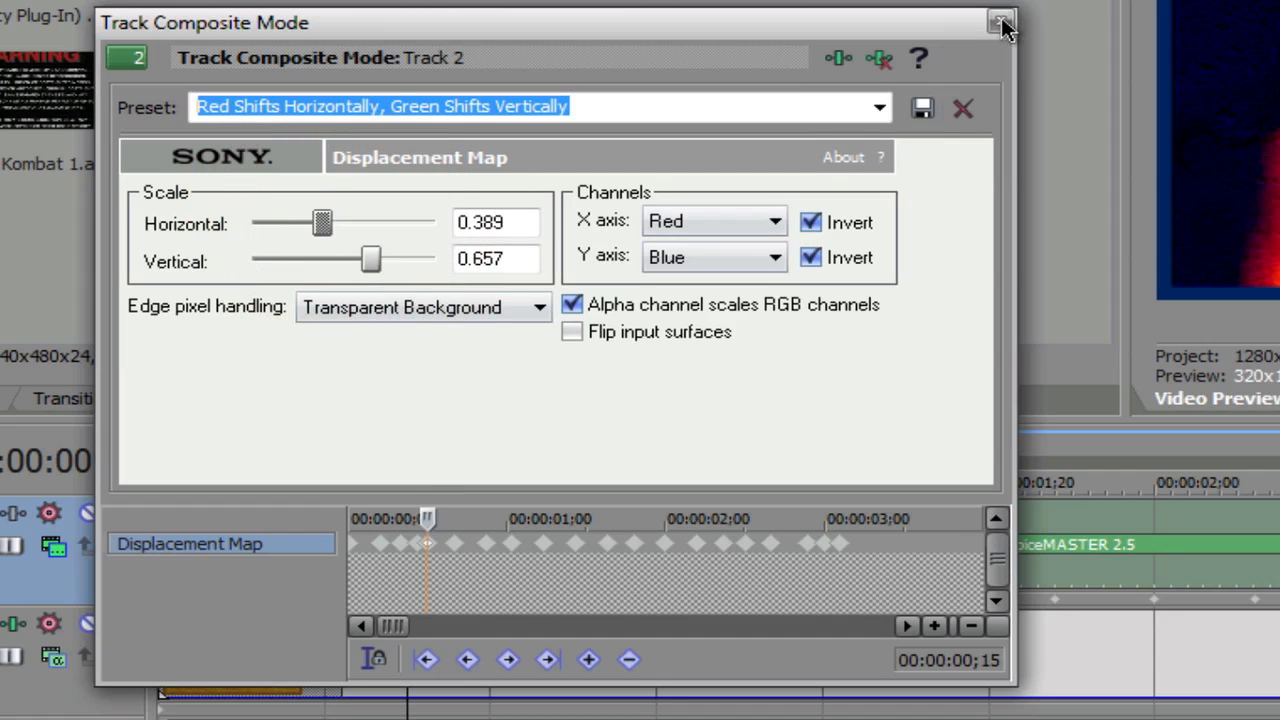
pyautogui.click(468, 548)
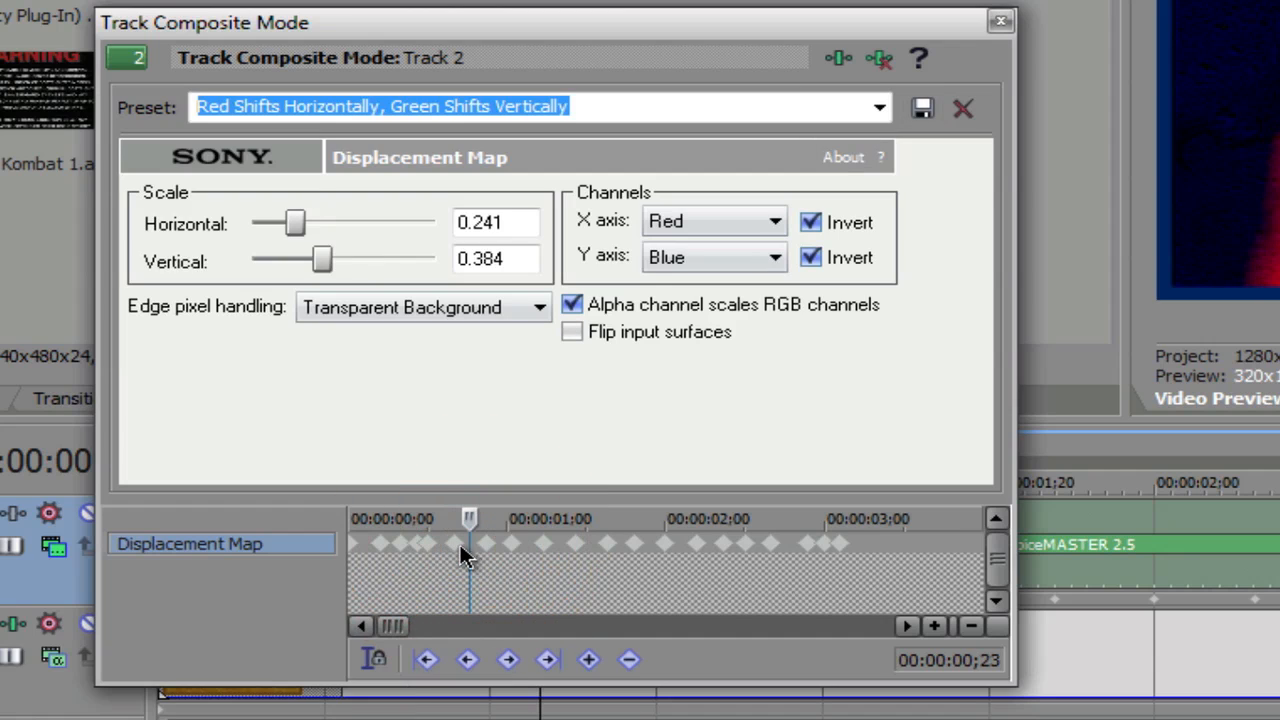
pyautogui.click(453, 548)
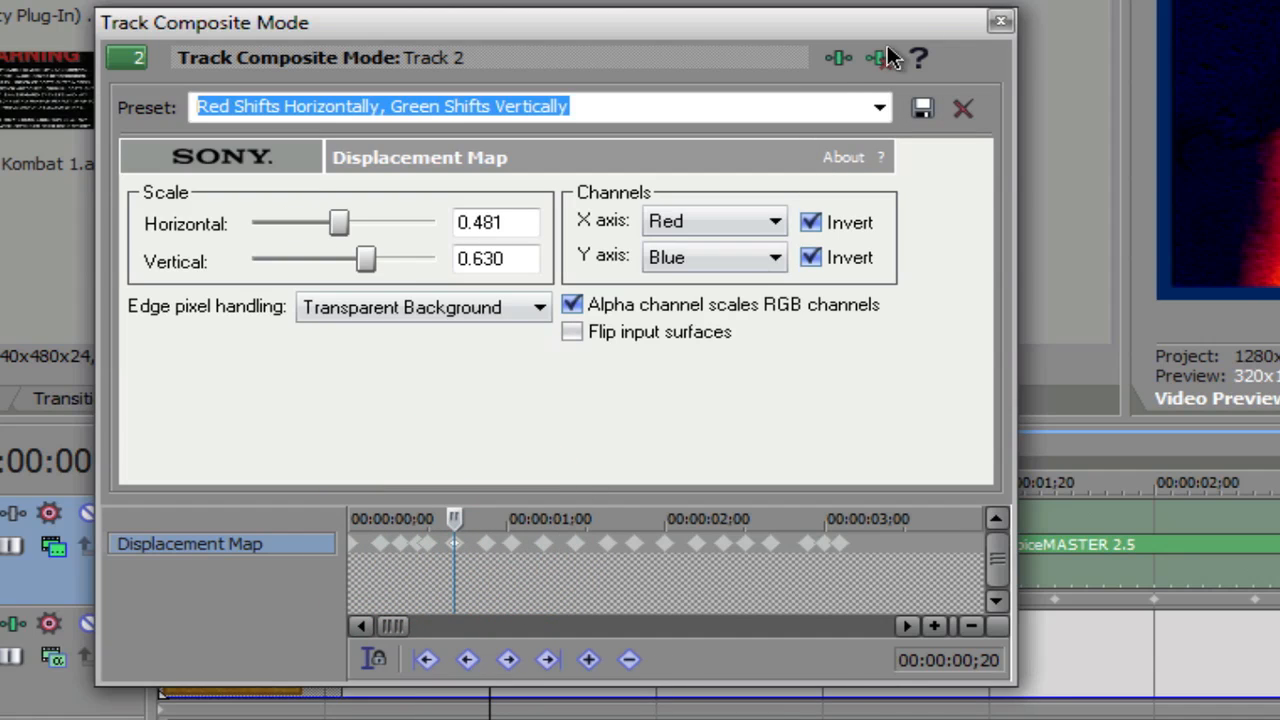
pyautogui.click(1000, 21)
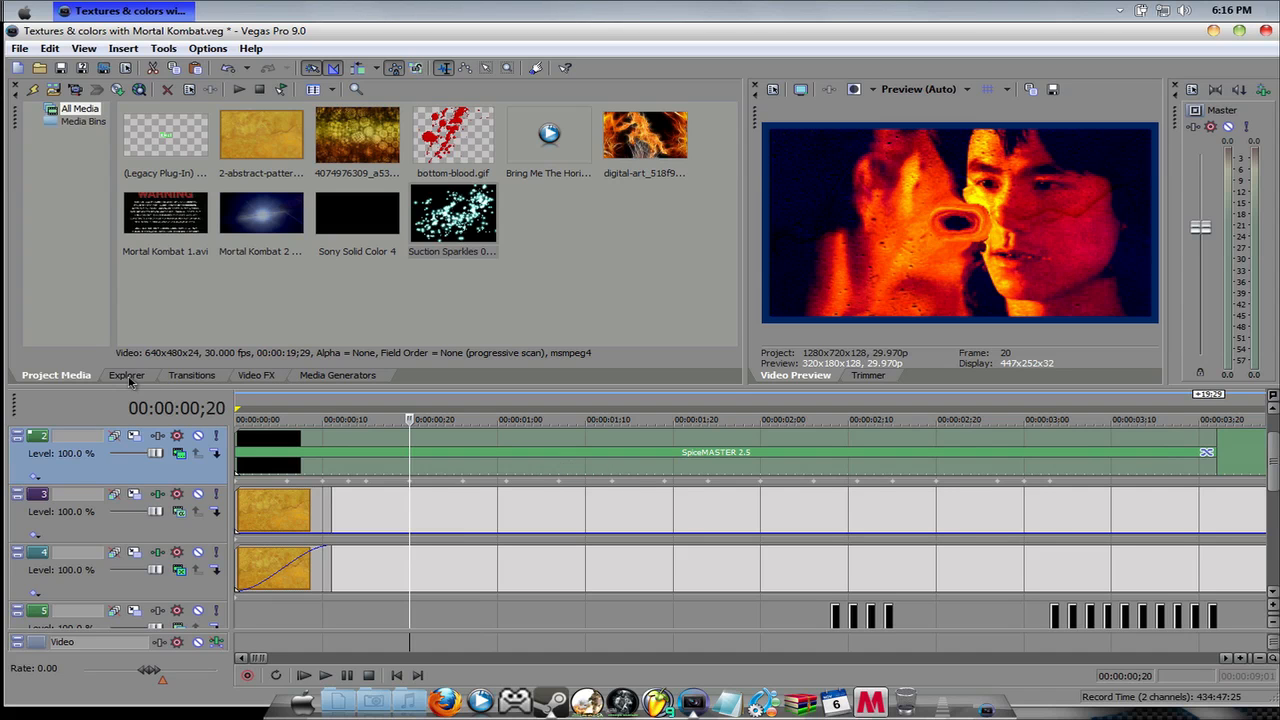
# Display the SpiceMASTER 2.5 transition presets after a look at the video effects
pyautogui.click(257, 378)
pyautogui.click(191, 375)
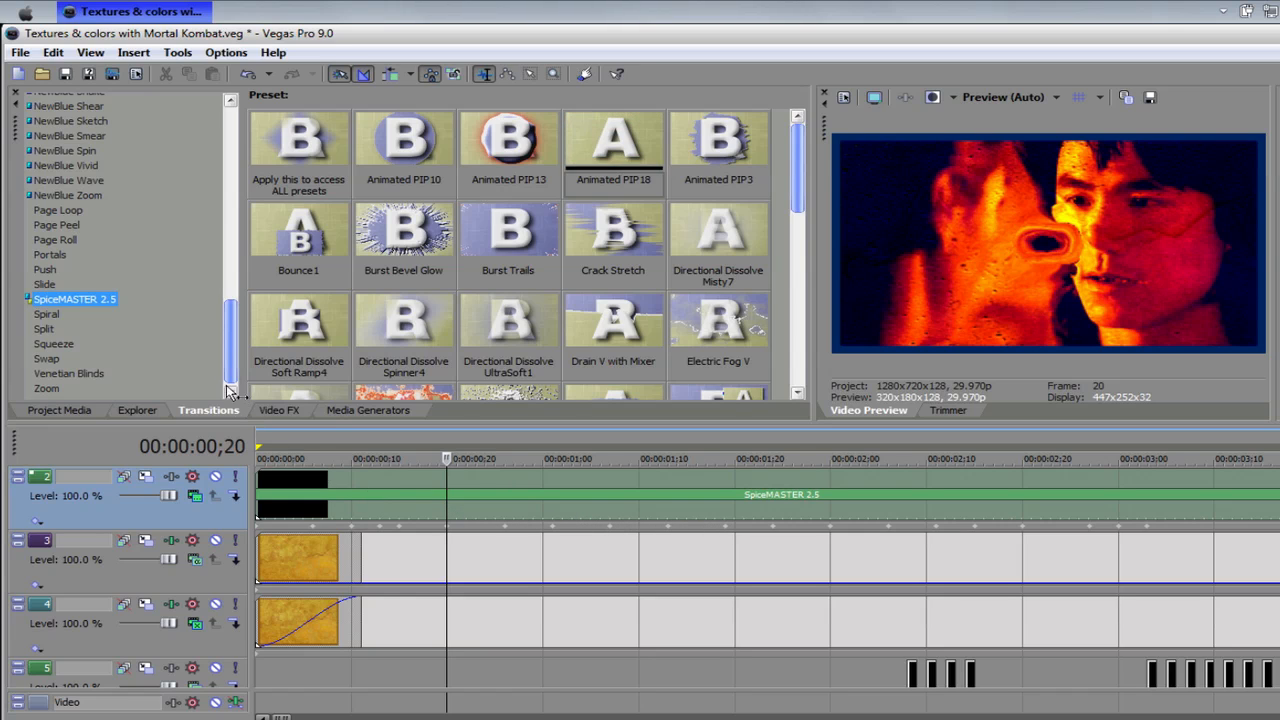
pyautogui.moveTo(228, 390); pyautogui.dragTo(140, 396)
# Examine the displacement effect along track 2 at frames between about 00:00:00;28 and 00:00:01;26
pyautogui.click(519, 506)
pyautogui.click(631, 516)
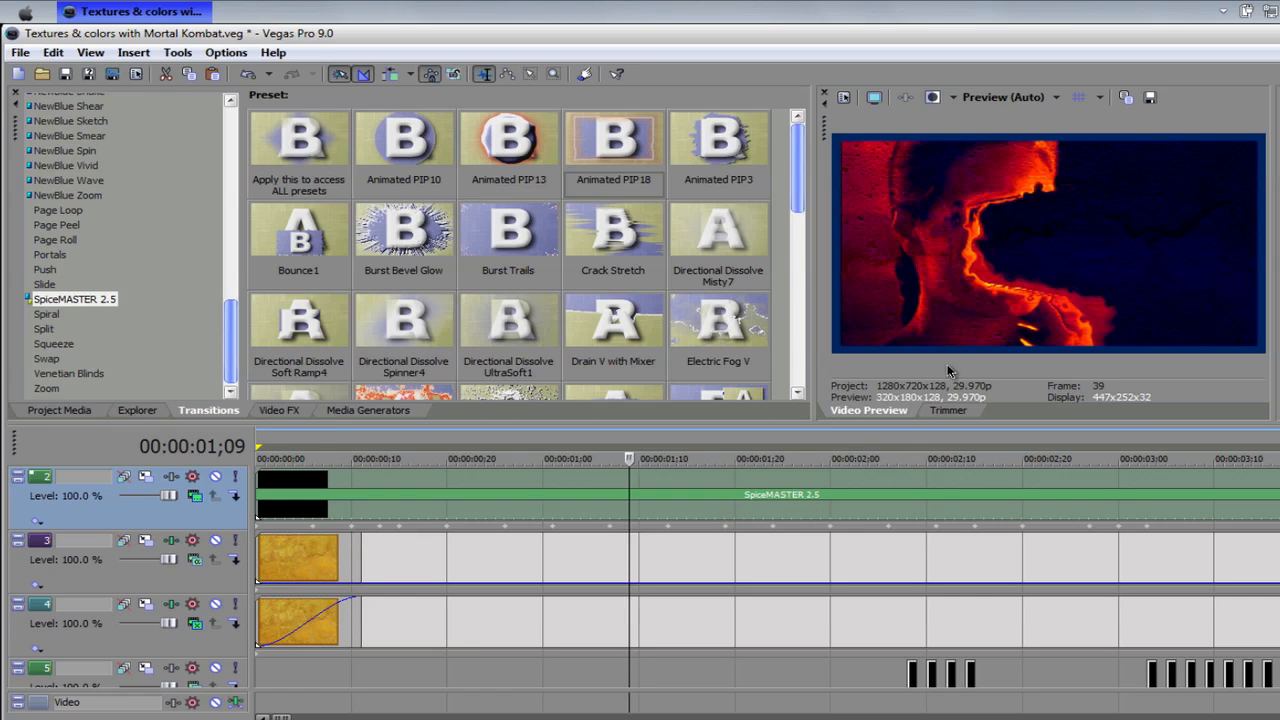
pyautogui.click(789, 518)
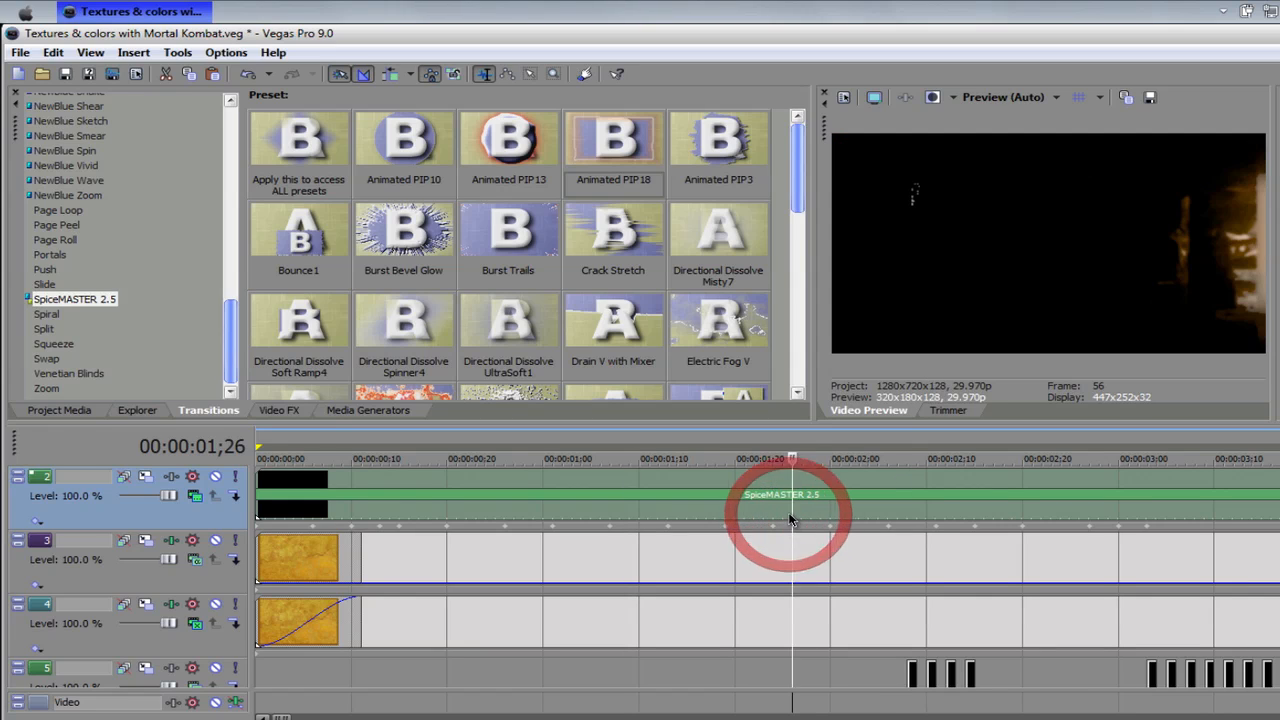
pyautogui.click(746, 511)
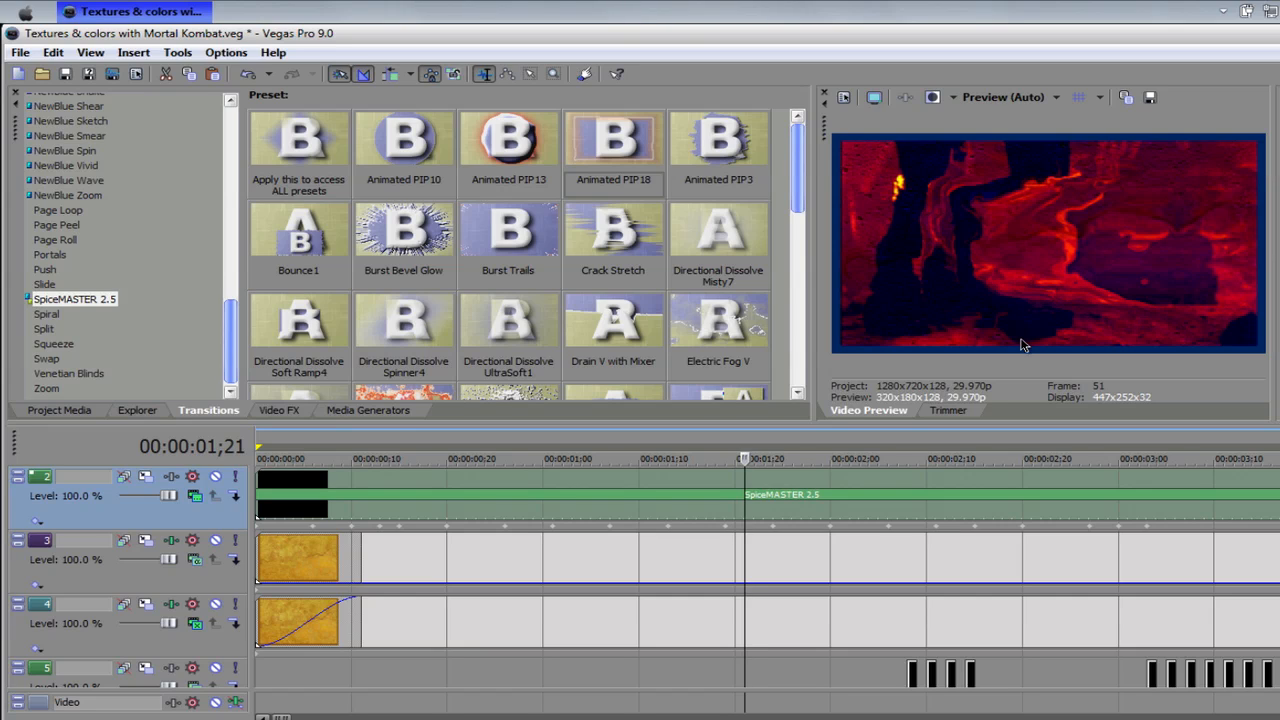
pyautogui.click(783, 505)
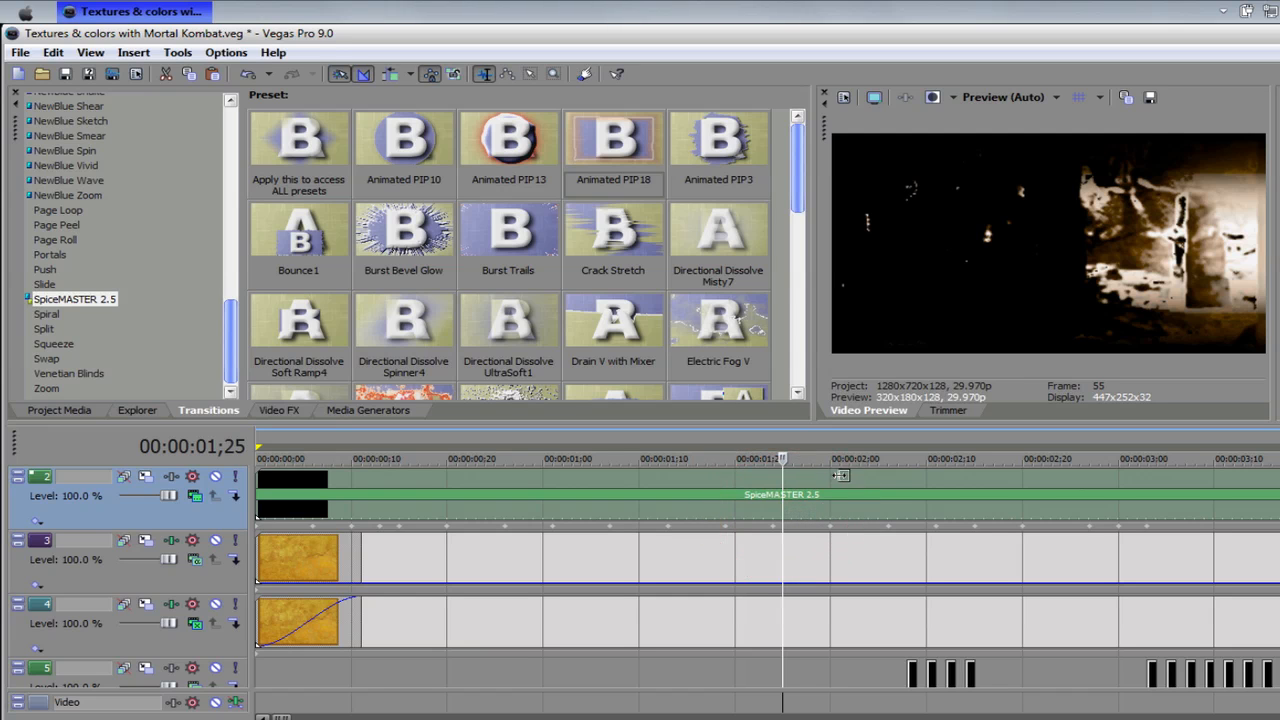
# Reopen track 2's custom Displacement Map settings, check the scale and channel options at 00:00:01;27, and close them
pyautogui.click(190, 494)
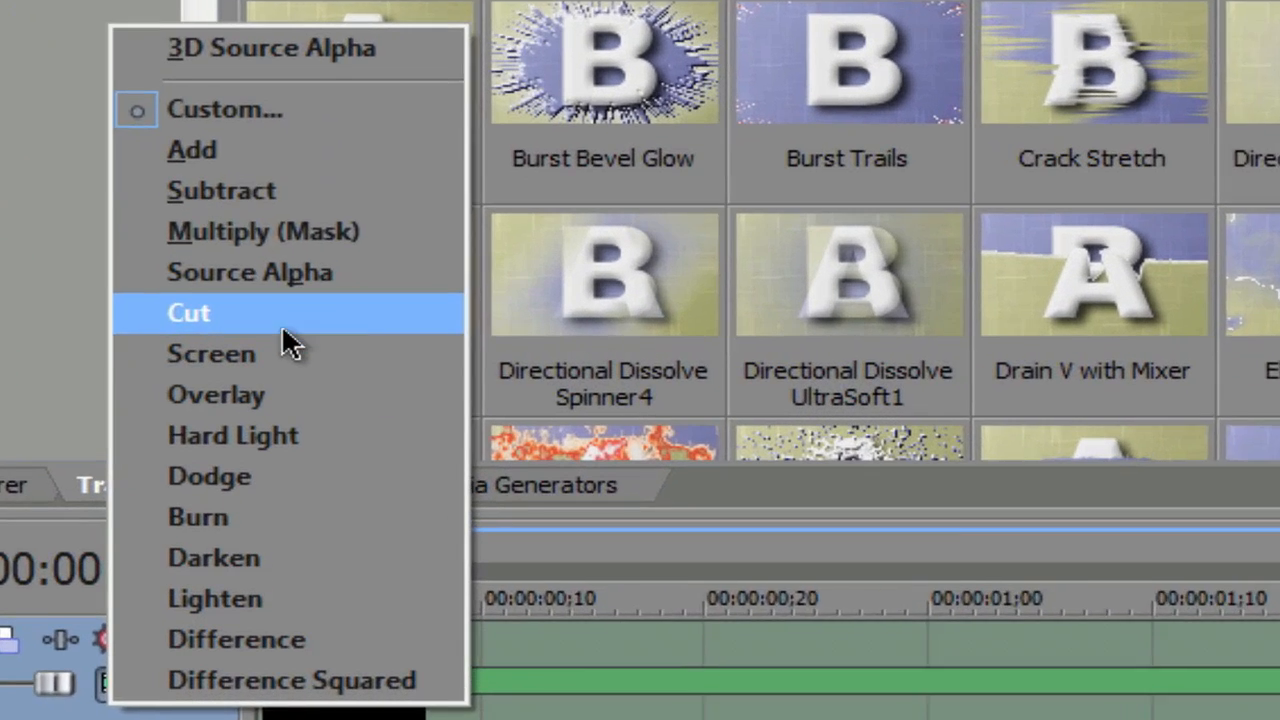
pyautogui.click(240, 231)
pyautogui.click(212, 84)
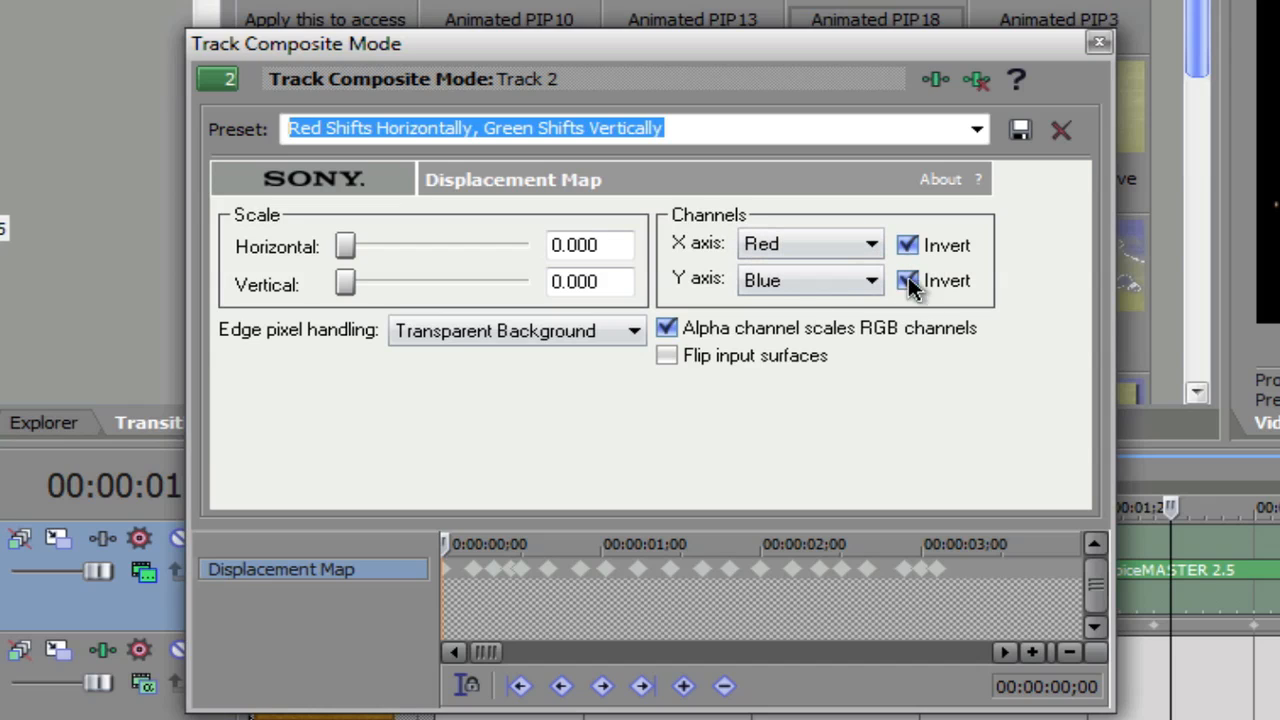
pyautogui.click(743, 570)
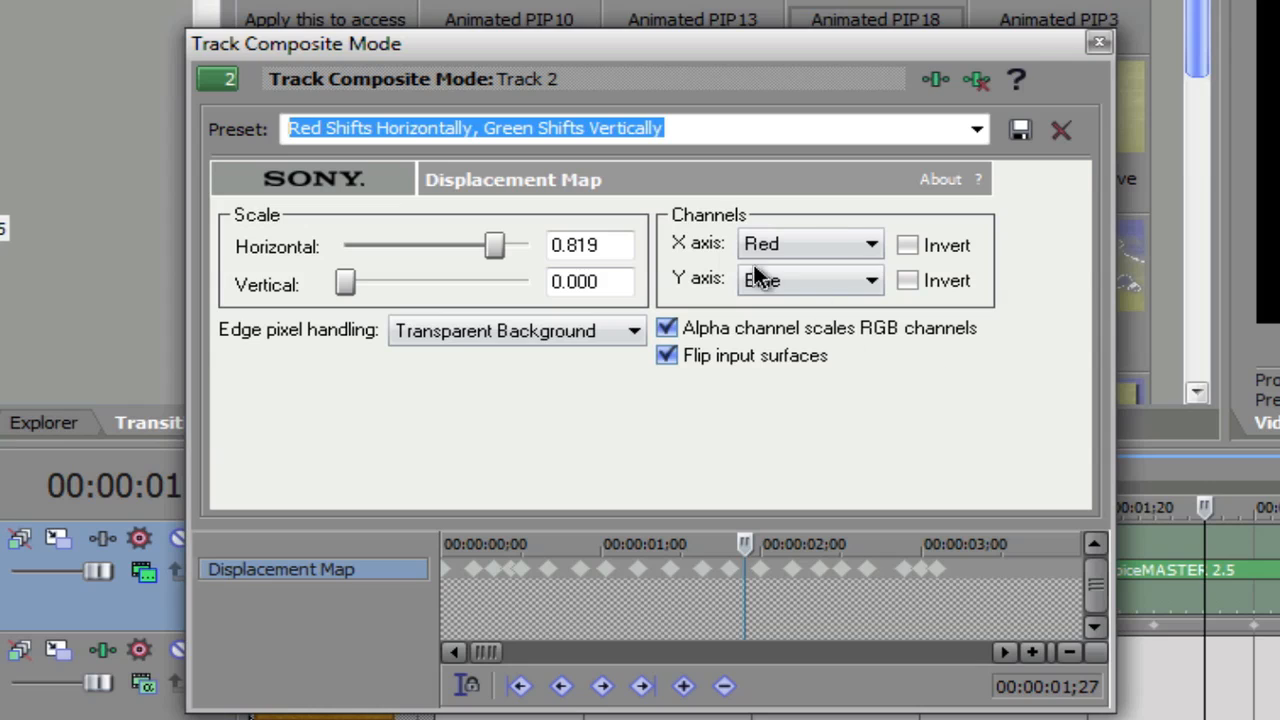
pyautogui.click(1099, 42)
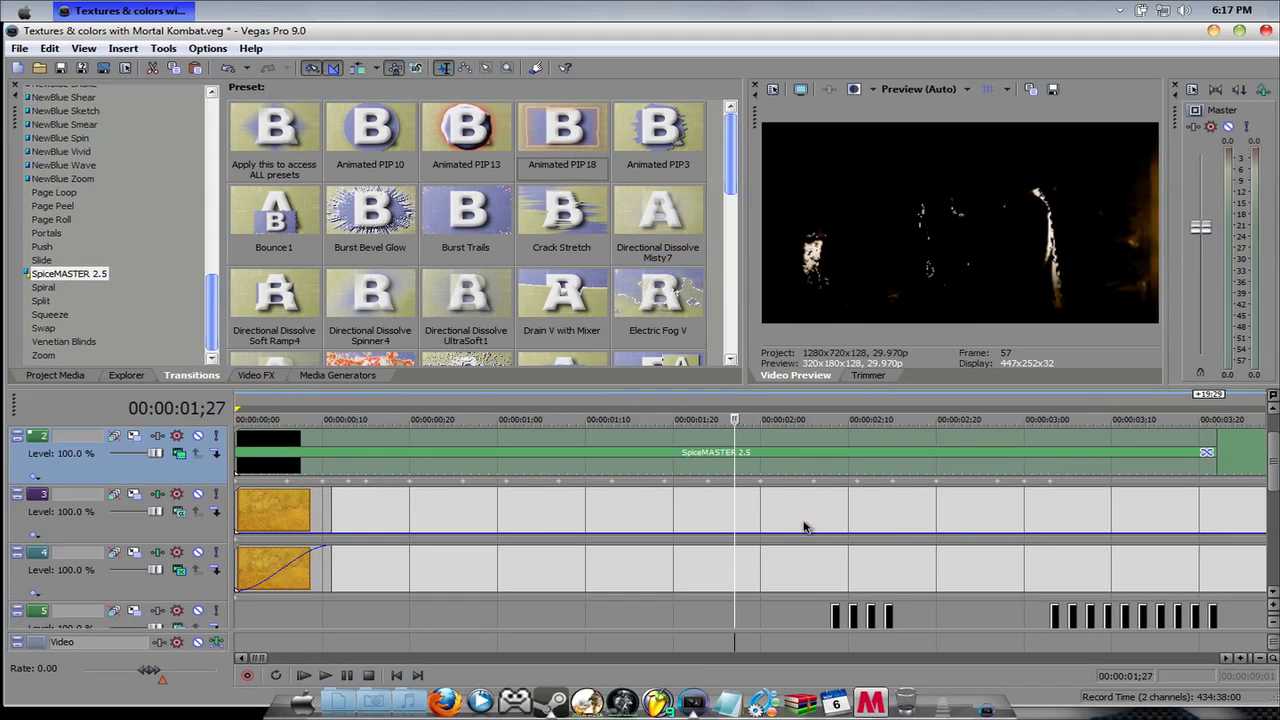
# Return to the start of the timeline and play the displacement effect
pyautogui.click(1236, 612)
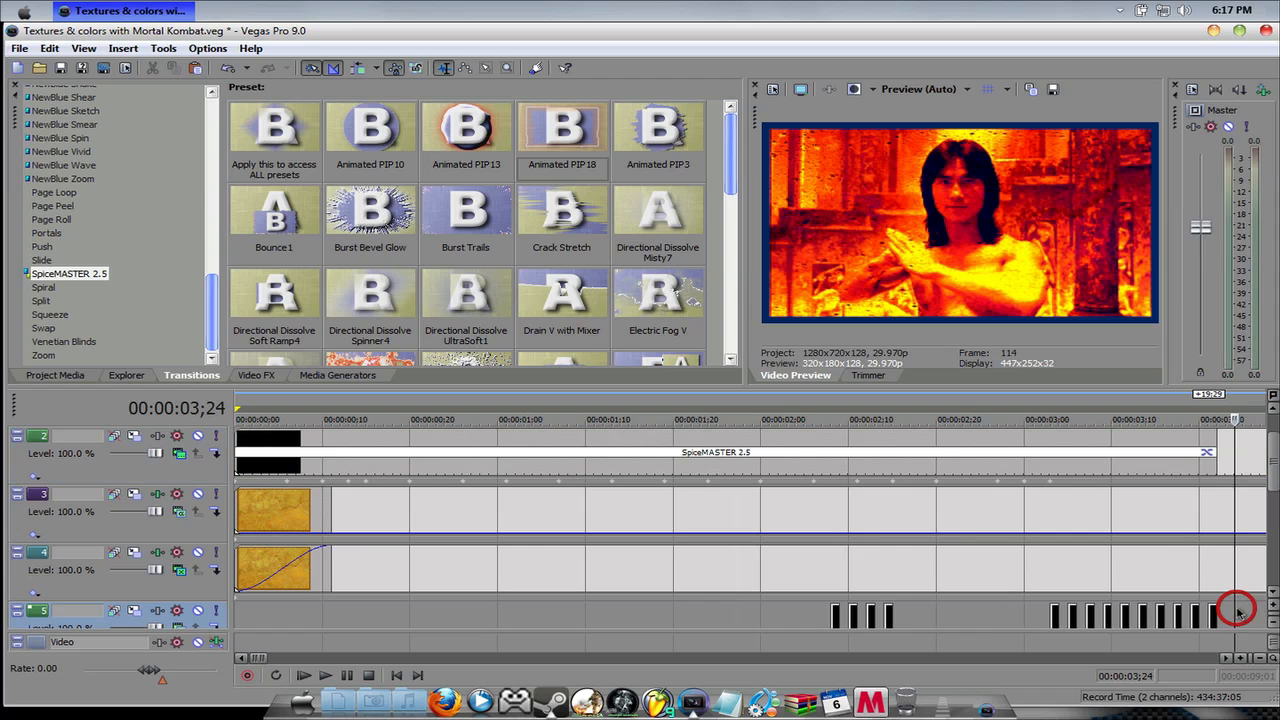
pyautogui.click(241, 617)
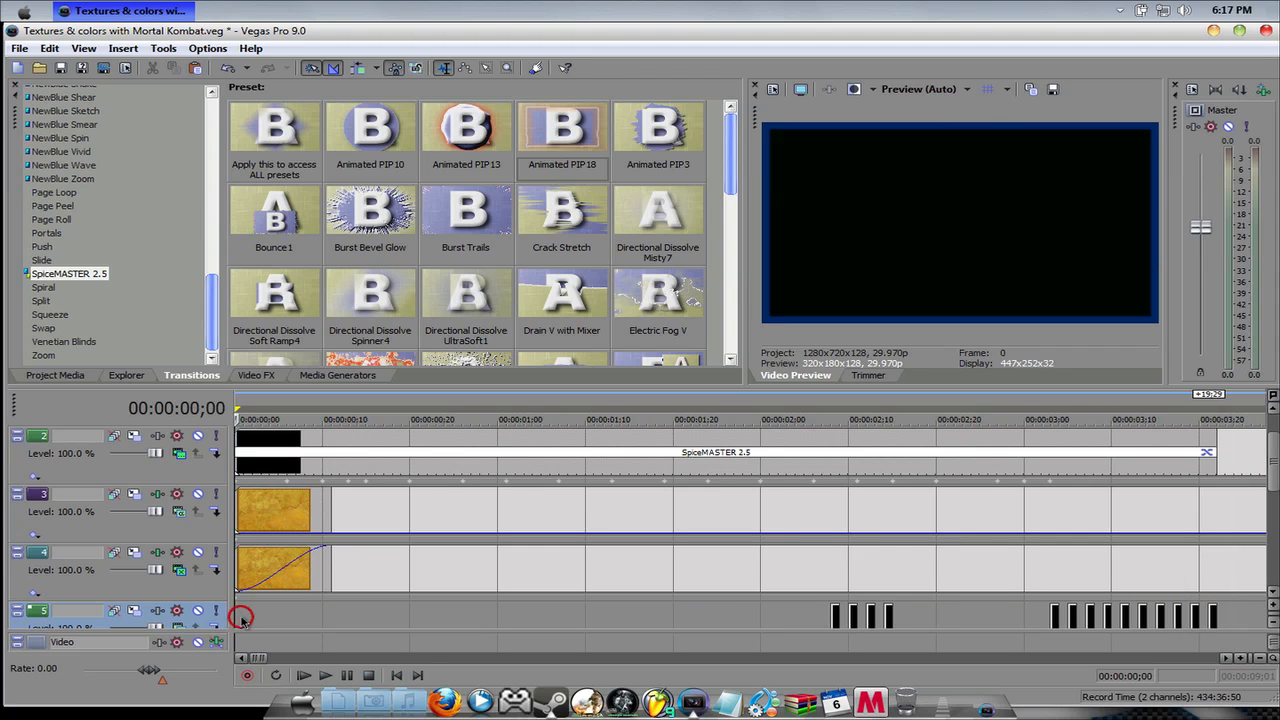
pyautogui.press('space')
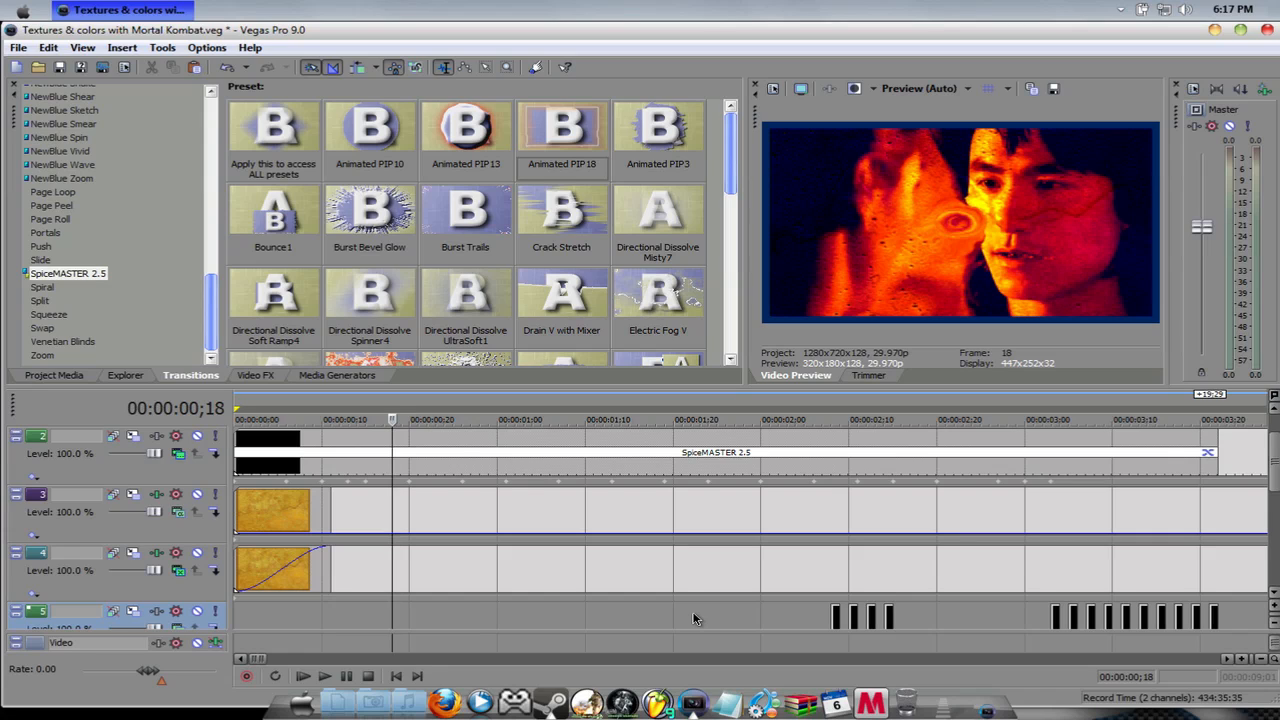
pyautogui.click(169, 456)
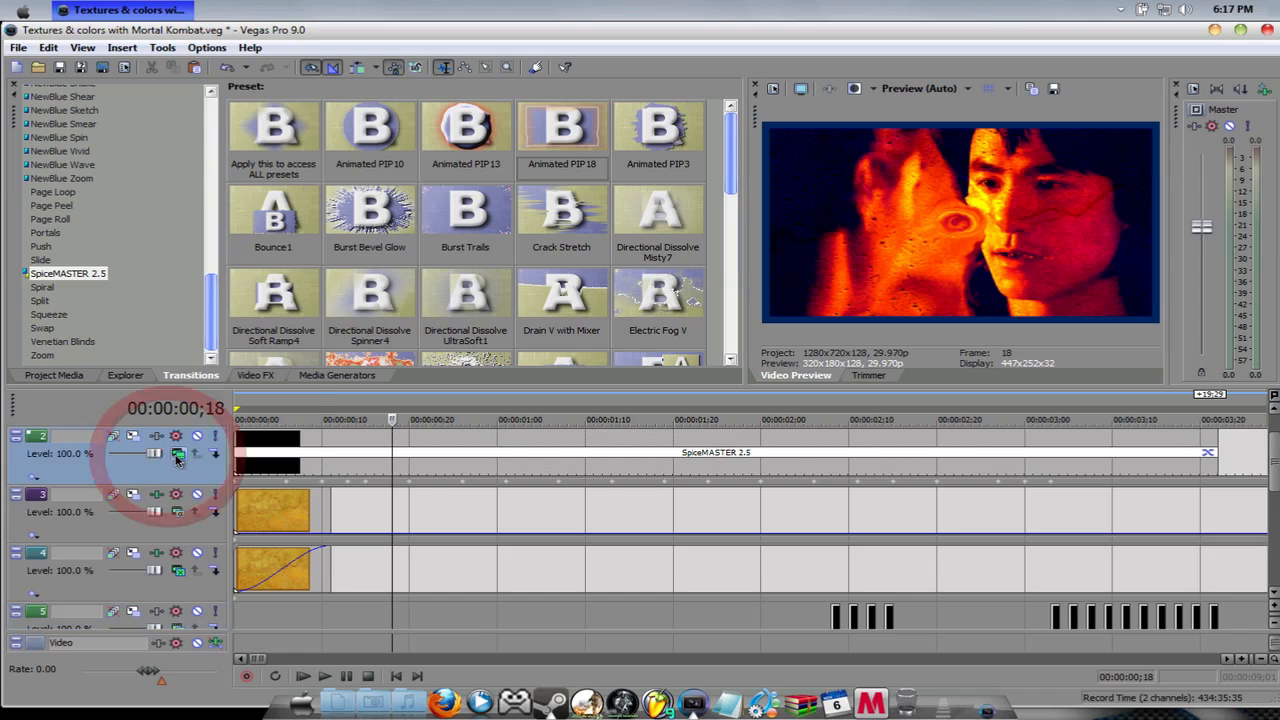
pyautogui.click(177, 457)
pyautogui.click(146, 481)
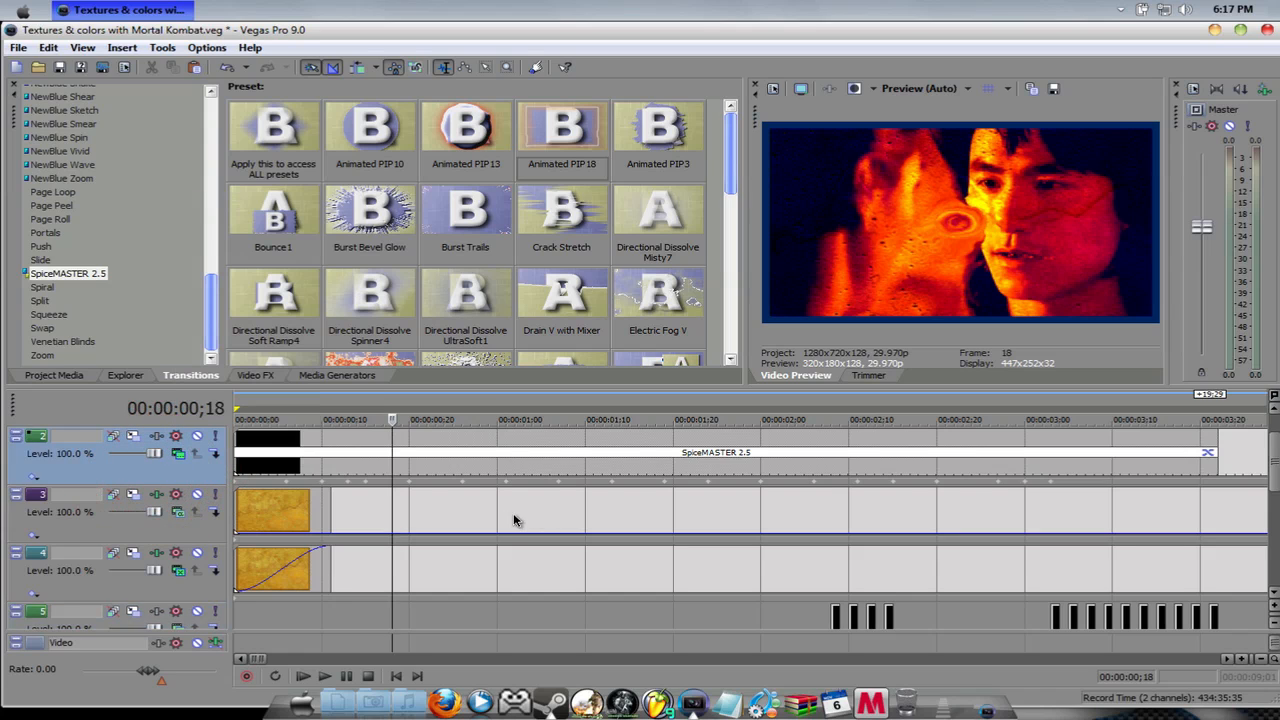
# Cut the event with the SpiceMASTER 2.5 transition from track 2
pyautogui.rightClick(1232, 445)
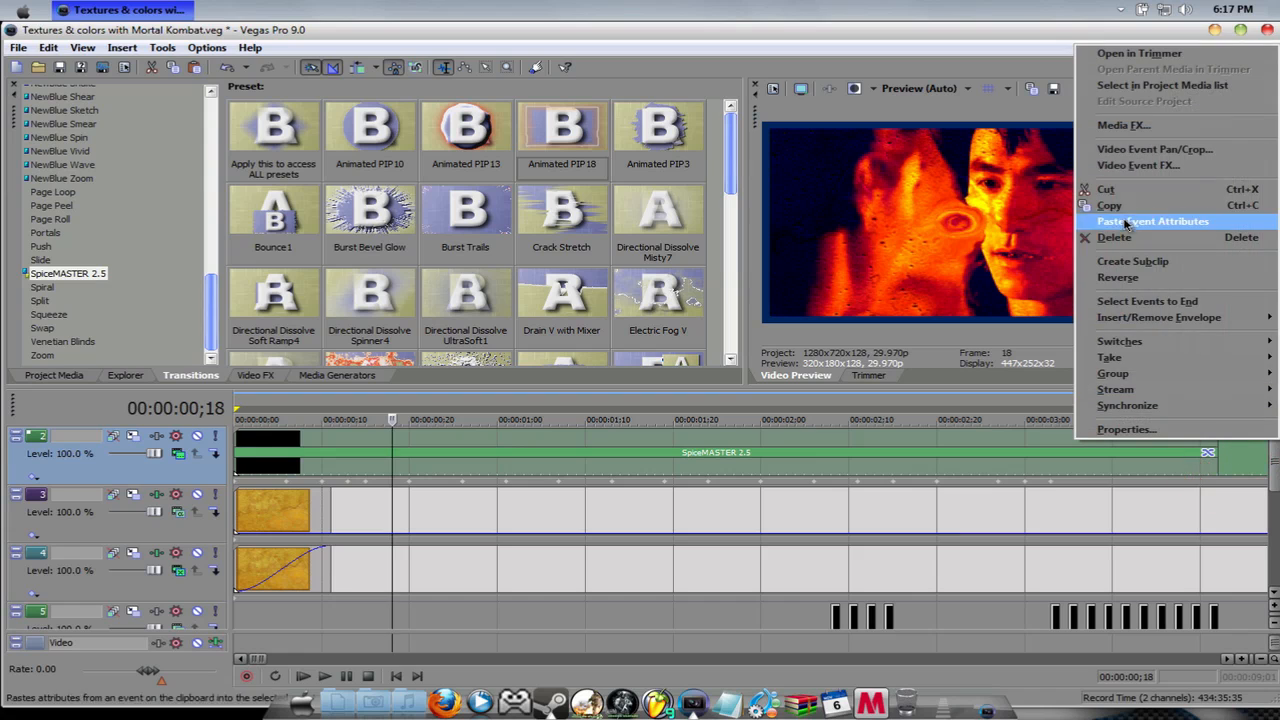
pyautogui.click(1105, 189)
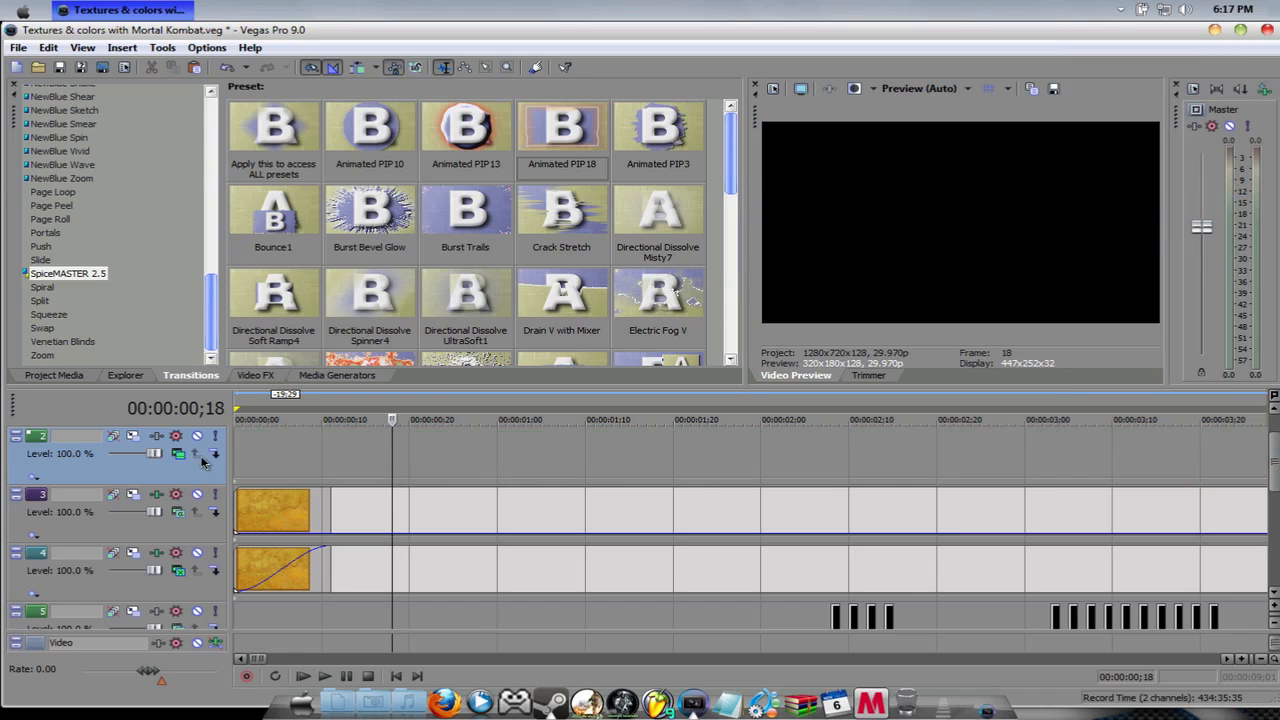
# Delete the empty video track 2
pyautogui.rightClick(155, 476)
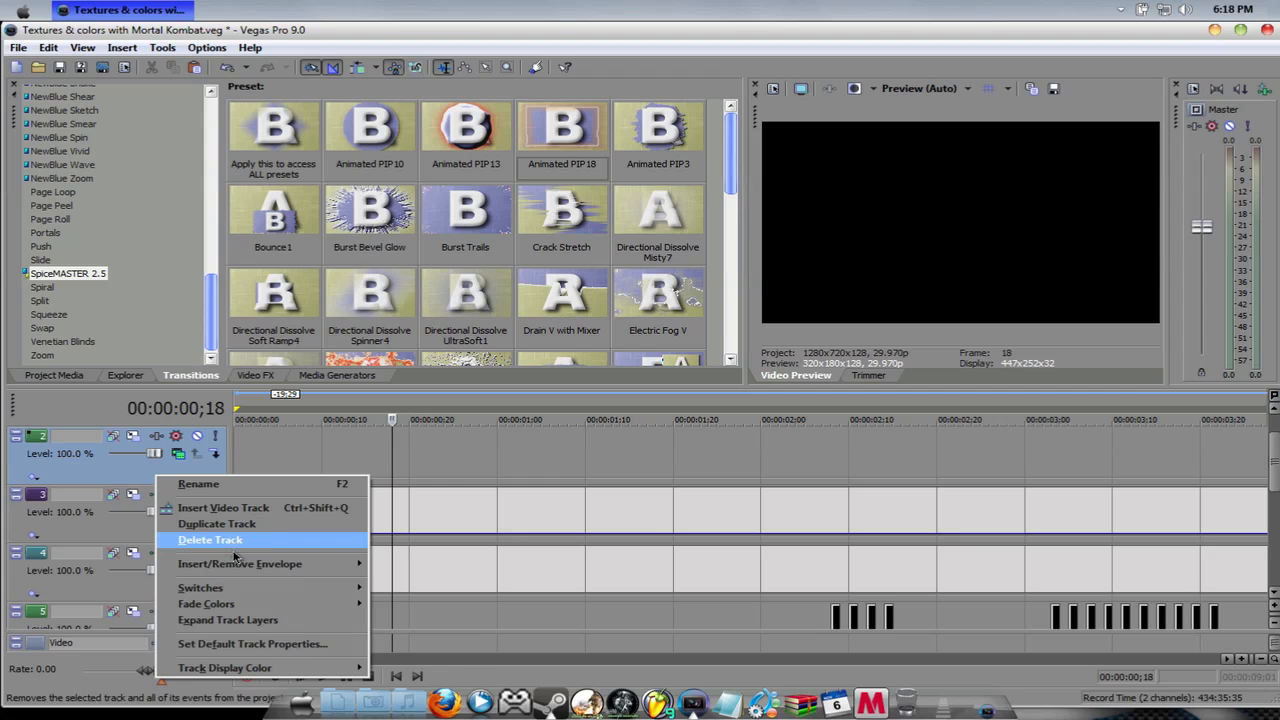
pyautogui.moveTo(258, 570)
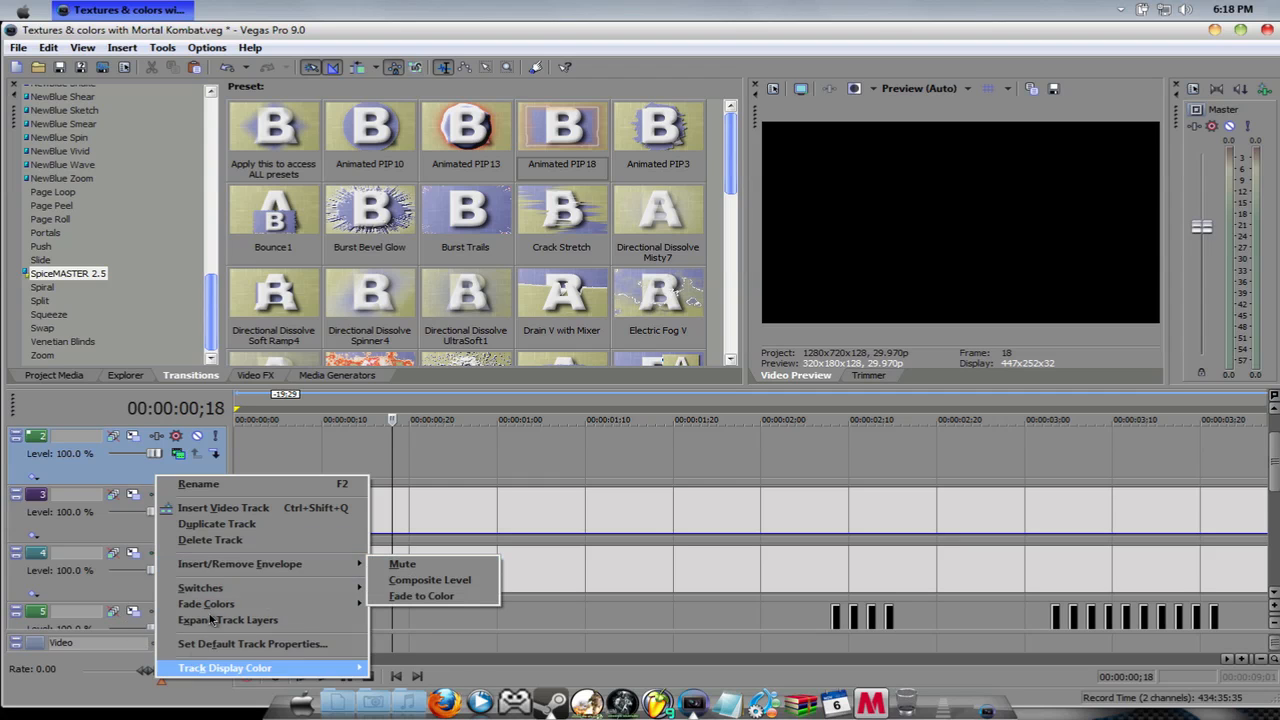
pyautogui.click(227, 540)
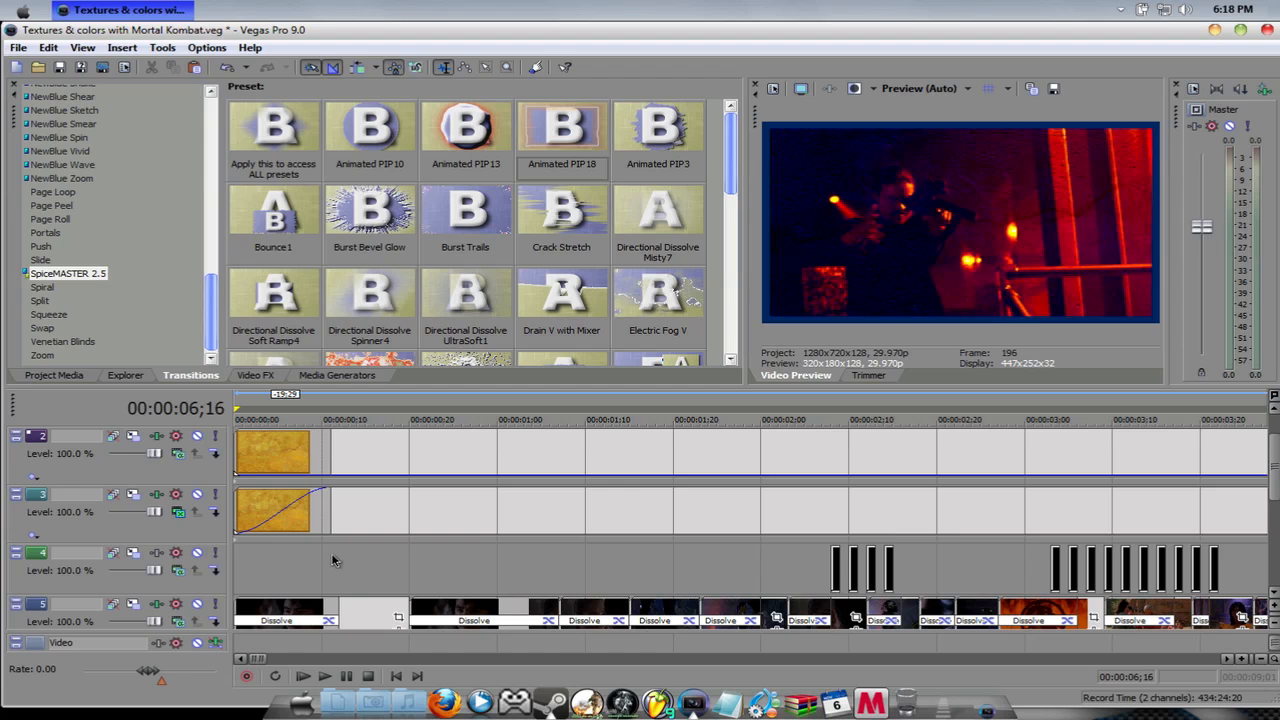
# Stop playback and examine track 3's compositing mode options around 00:00:00;19 without changing the mode
pyautogui.press('Escape')
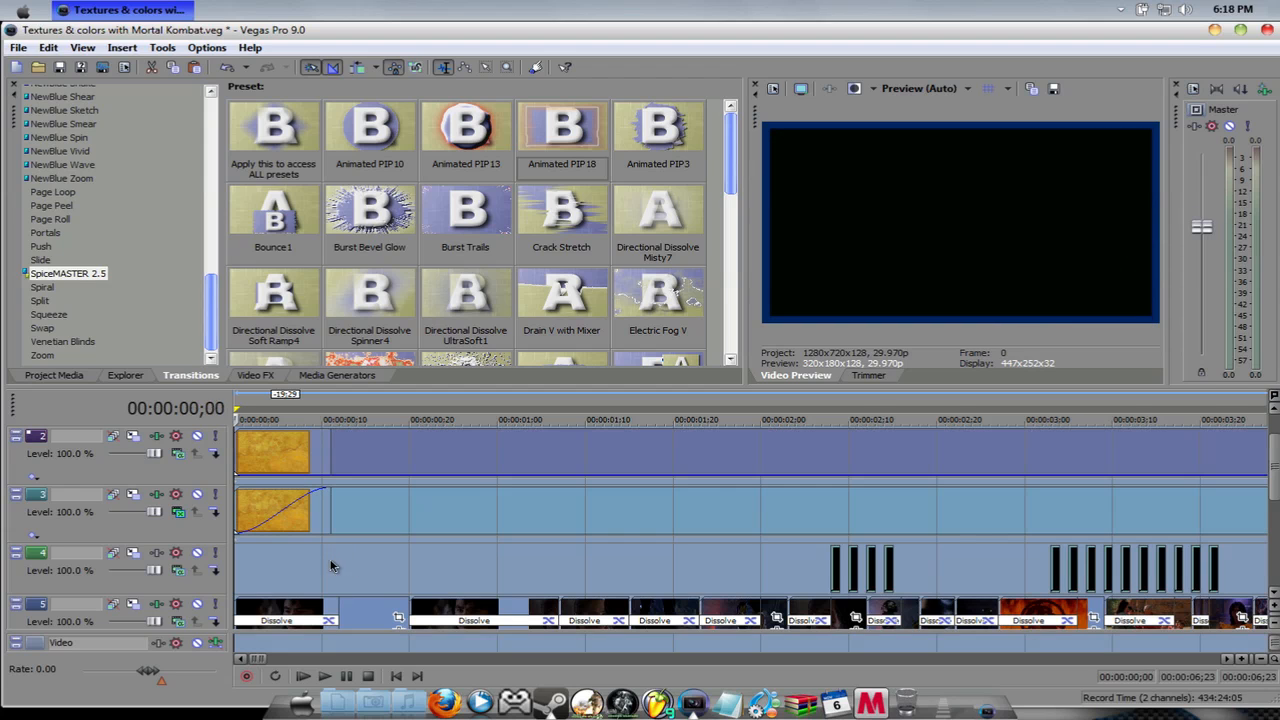
pyautogui.click(290, 566)
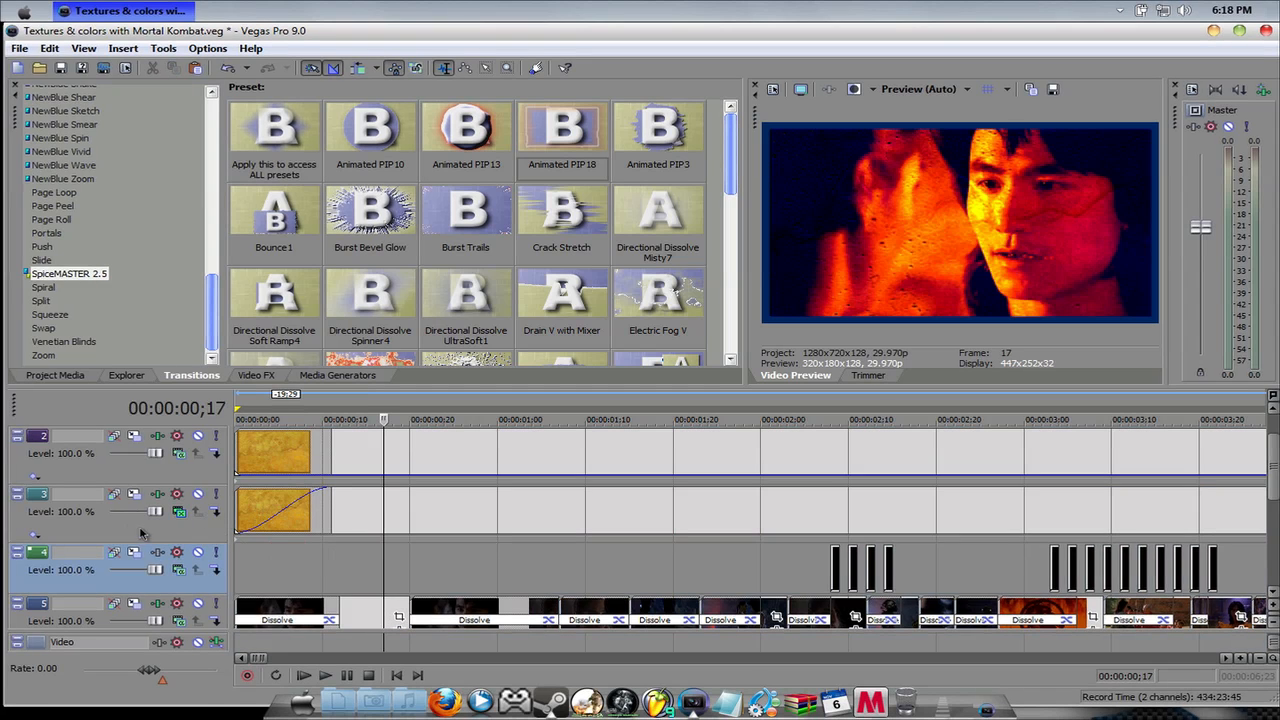
pyautogui.click(157, 537)
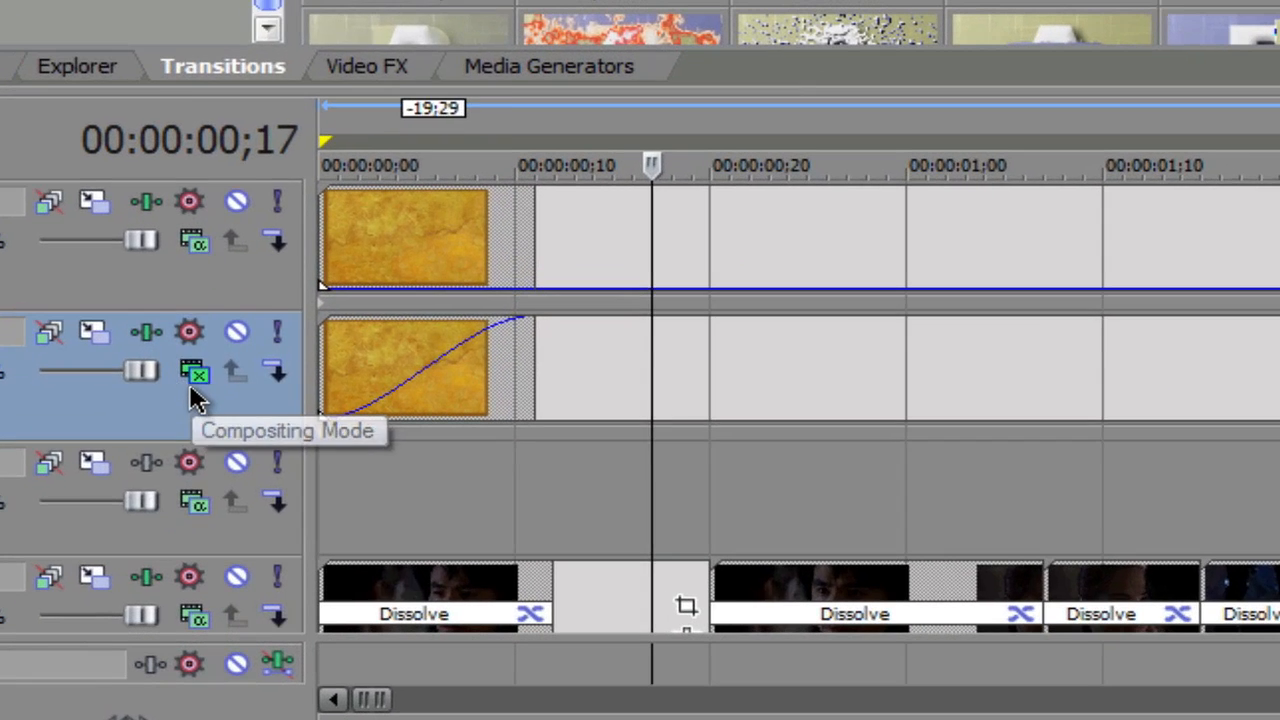
pyautogui.click(179, 513)
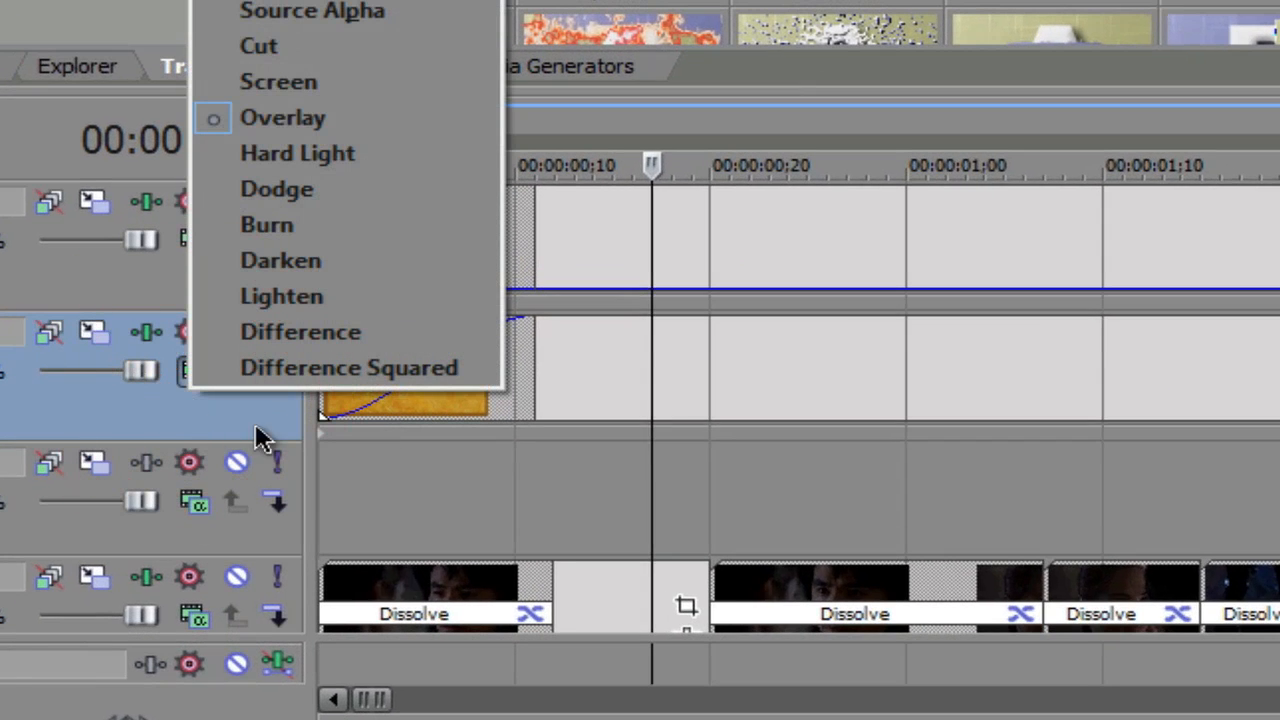
pyautogui.click(692, 364)
pyautogui.click(988, 352)
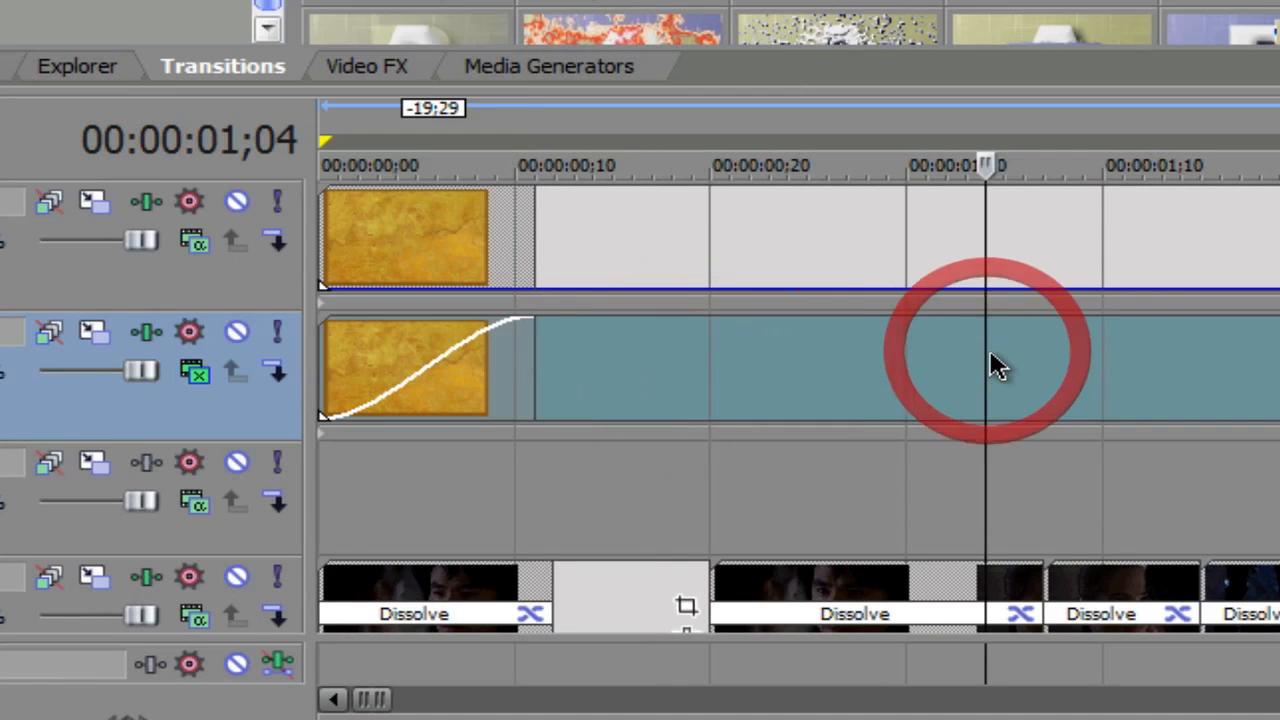
pyautogui.click(690, 364)
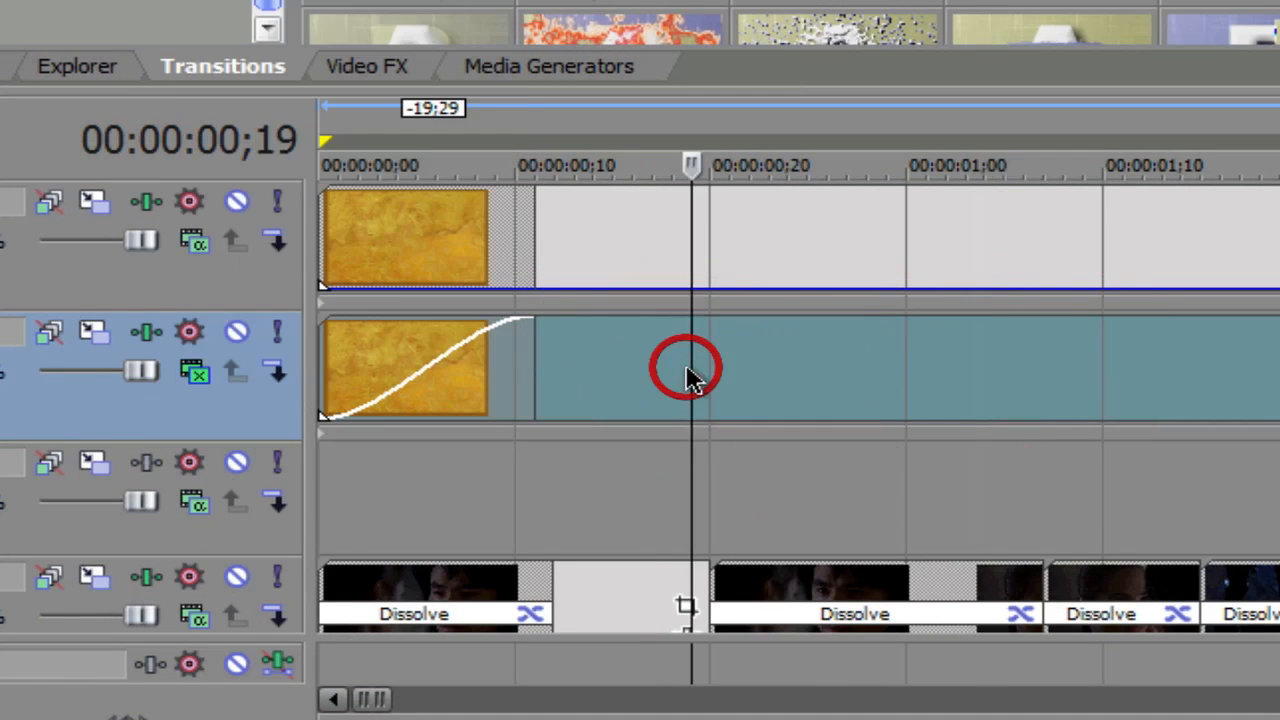
pyautogui.click(195, 373)
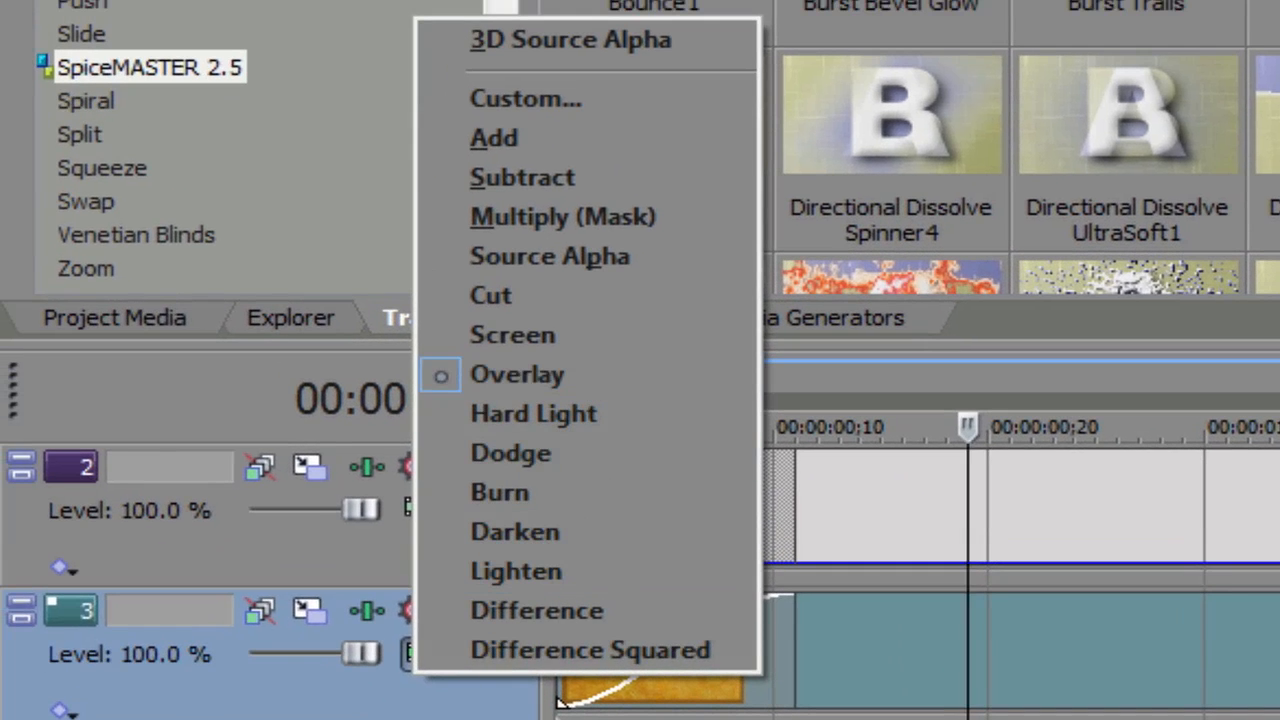
pyautogui.click(300, 703)
# Locate the 2-abstract-pattern texture in the project media and return to its event on track 3 at 00:00:00;15
pyautogui.click(120, 316)
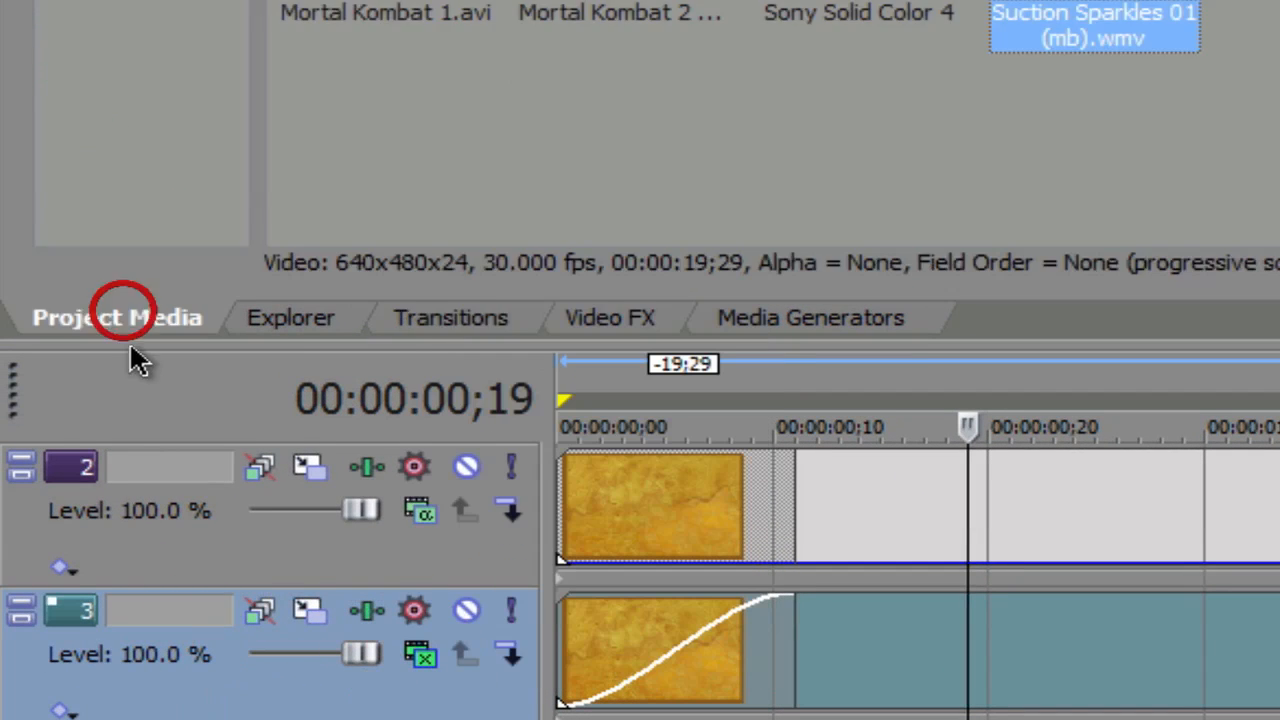
pyautogui.click(578, 324)
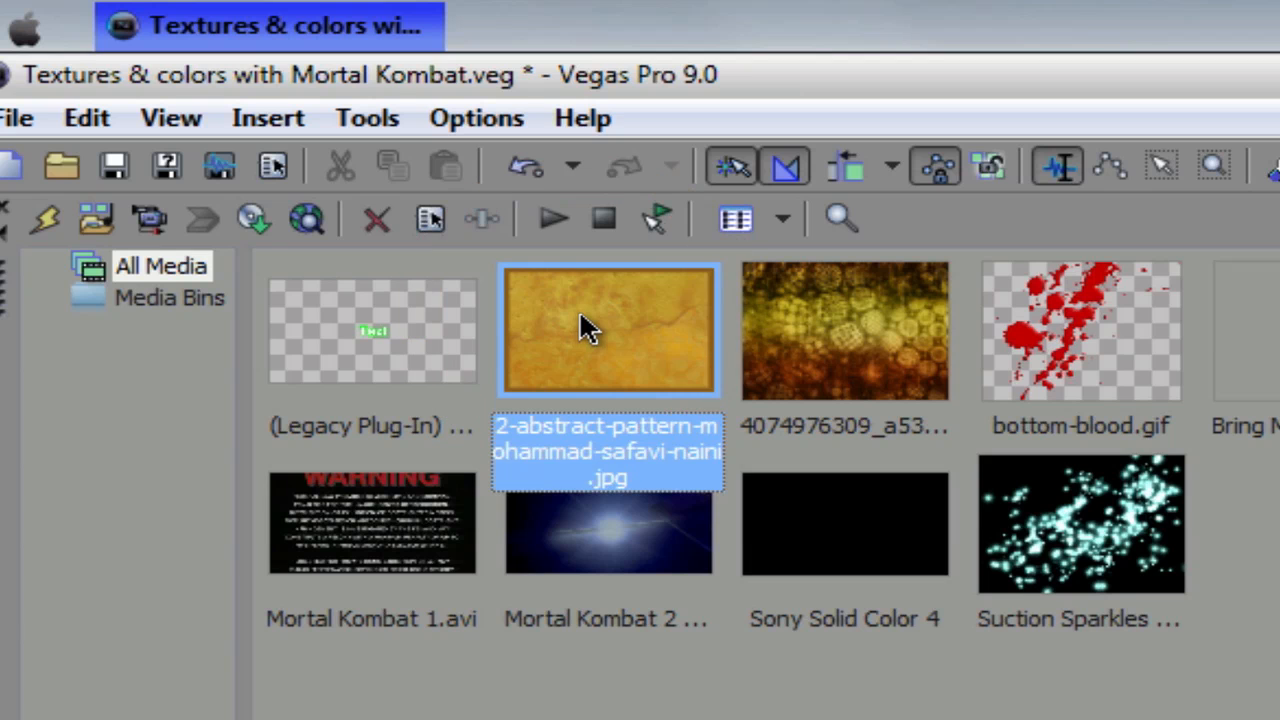
pyautogui.click(580, 412)
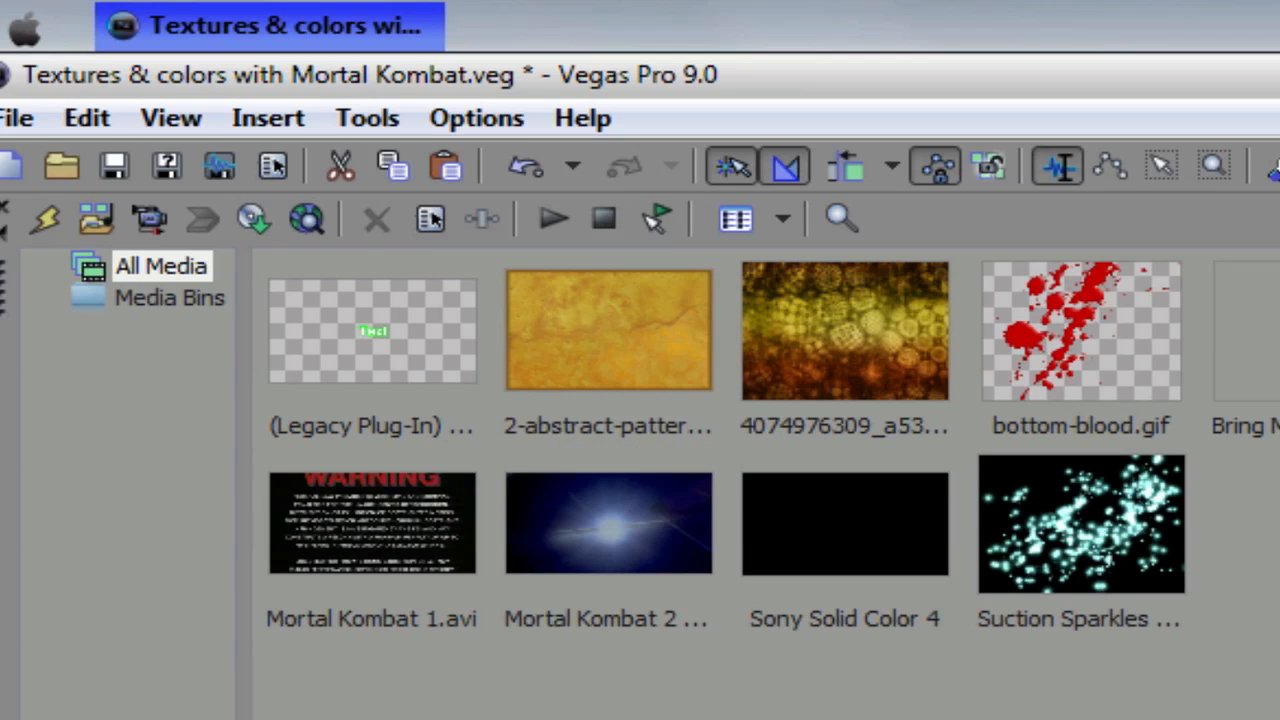
pyautogui.click(417, 586)
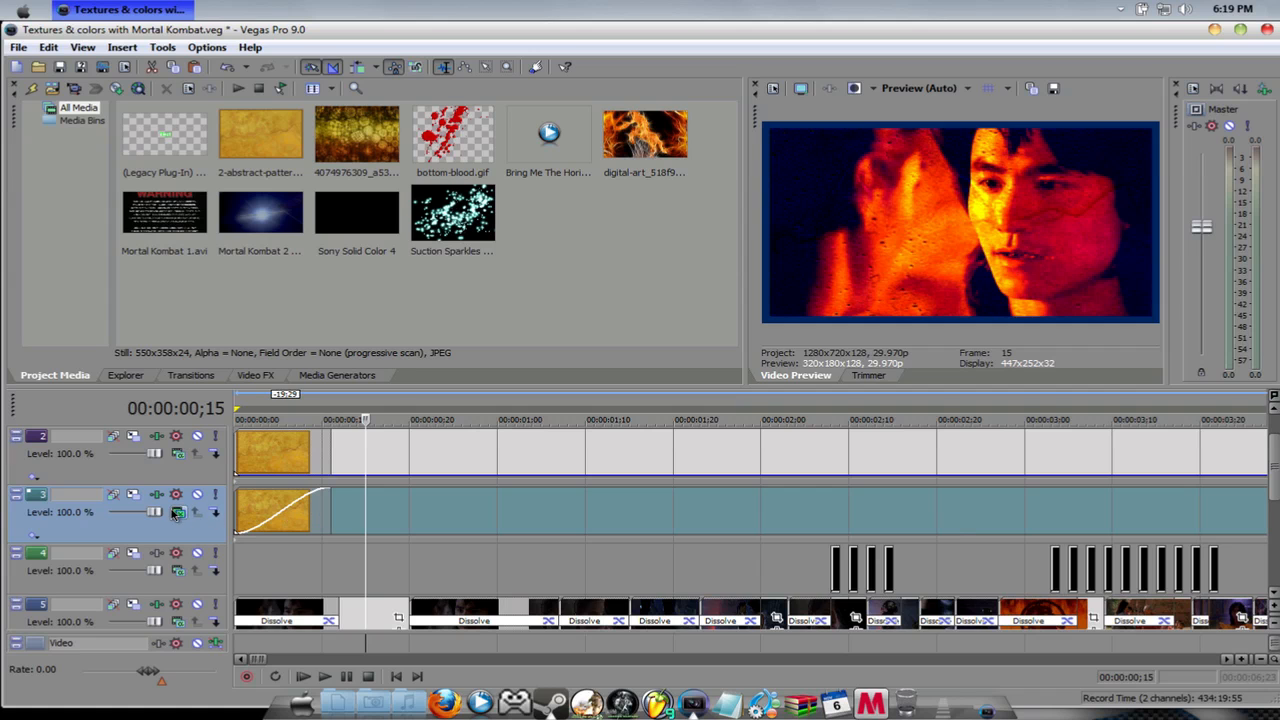
# Open track 3's video effects and examine the Color Balance settings for the shadows against the preview
pyautogui.click(157, 494)
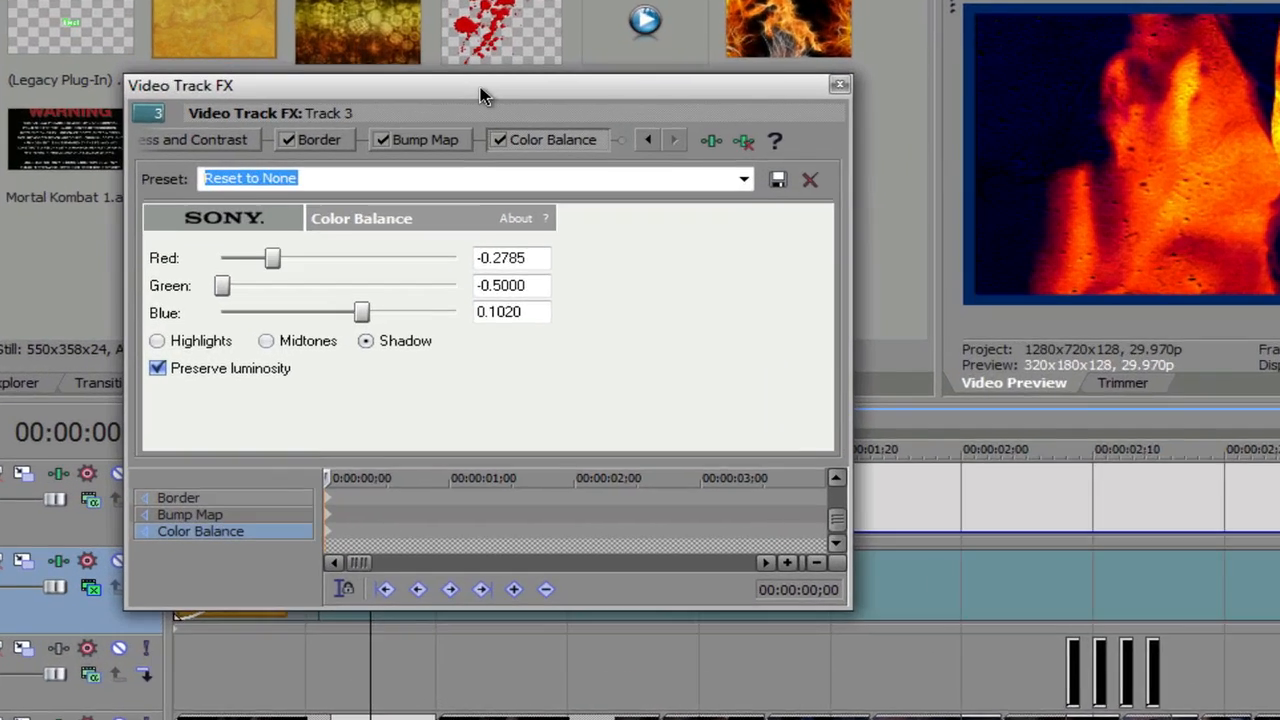
pyautogui.moveTo(438, 177); pyautogui.dragTo(843, 272)
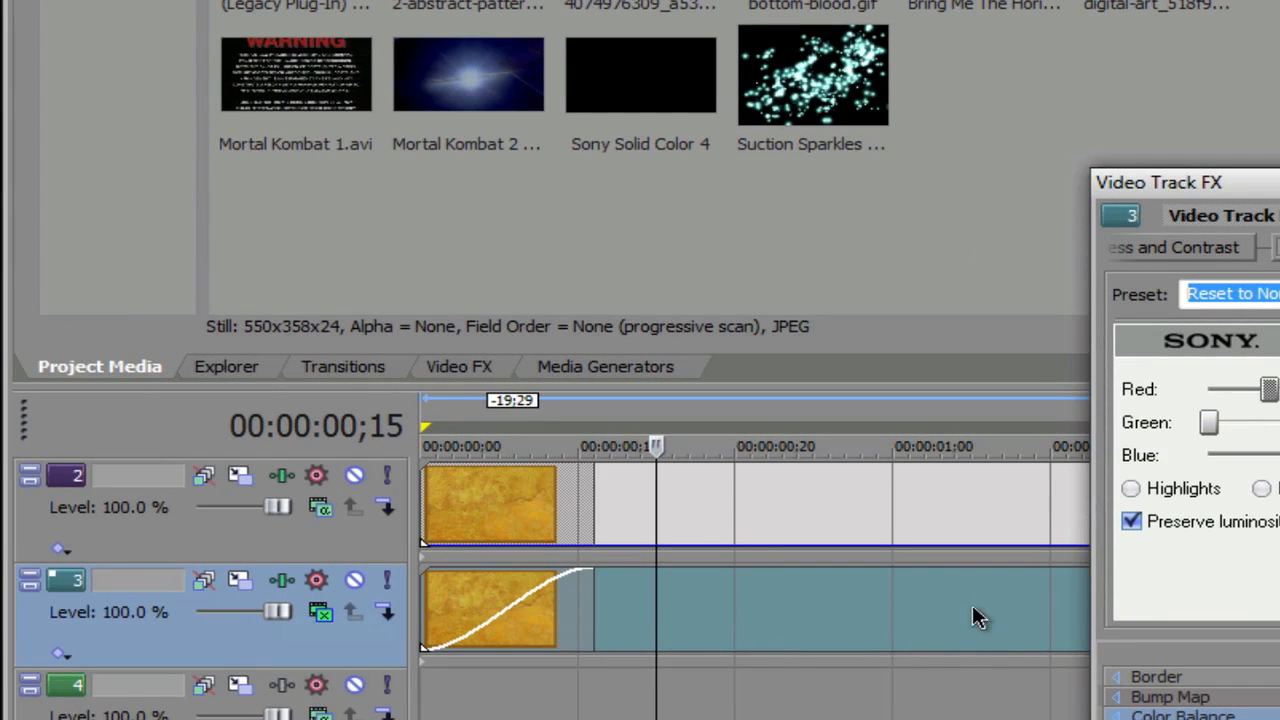
pyautogui.click(753, 669)
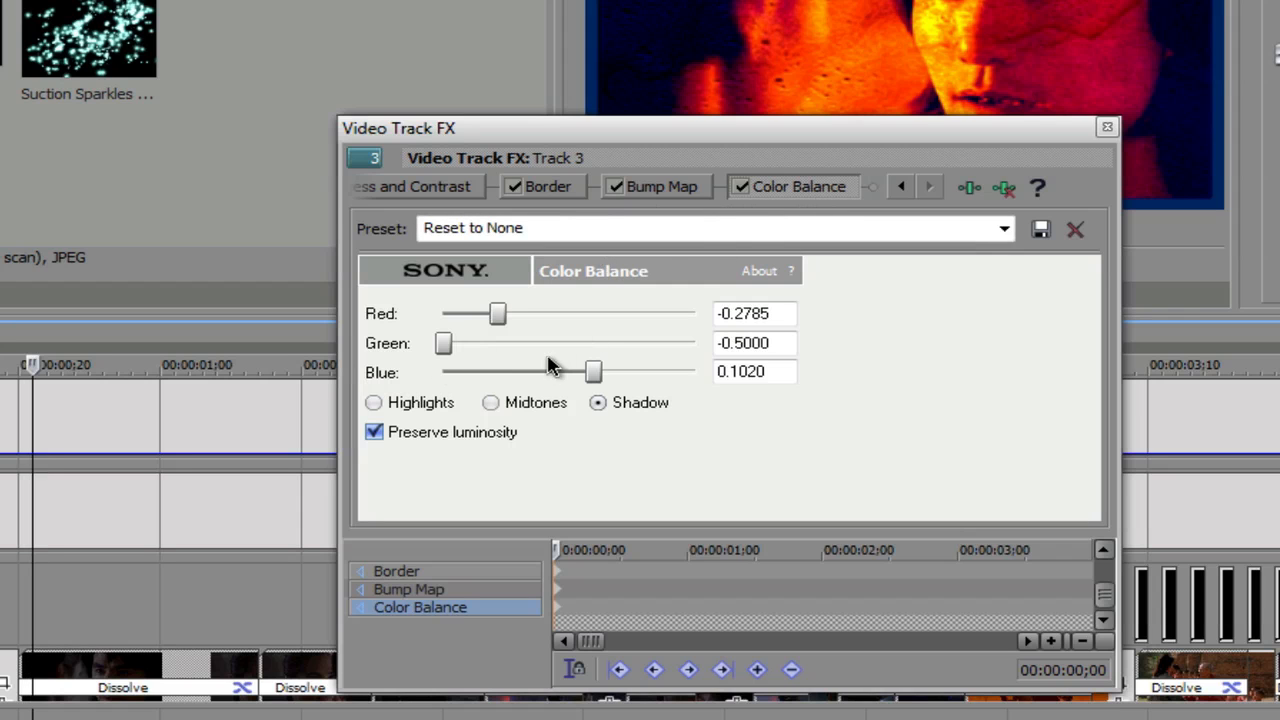
pyautogui.moveTo(703, 134); pyautogui.dragTo(482, 207)
# In track 3's Bump Map effect, set the intensity to 0.344 and the ambience to 1.000
pyautogui.click(475, 225)
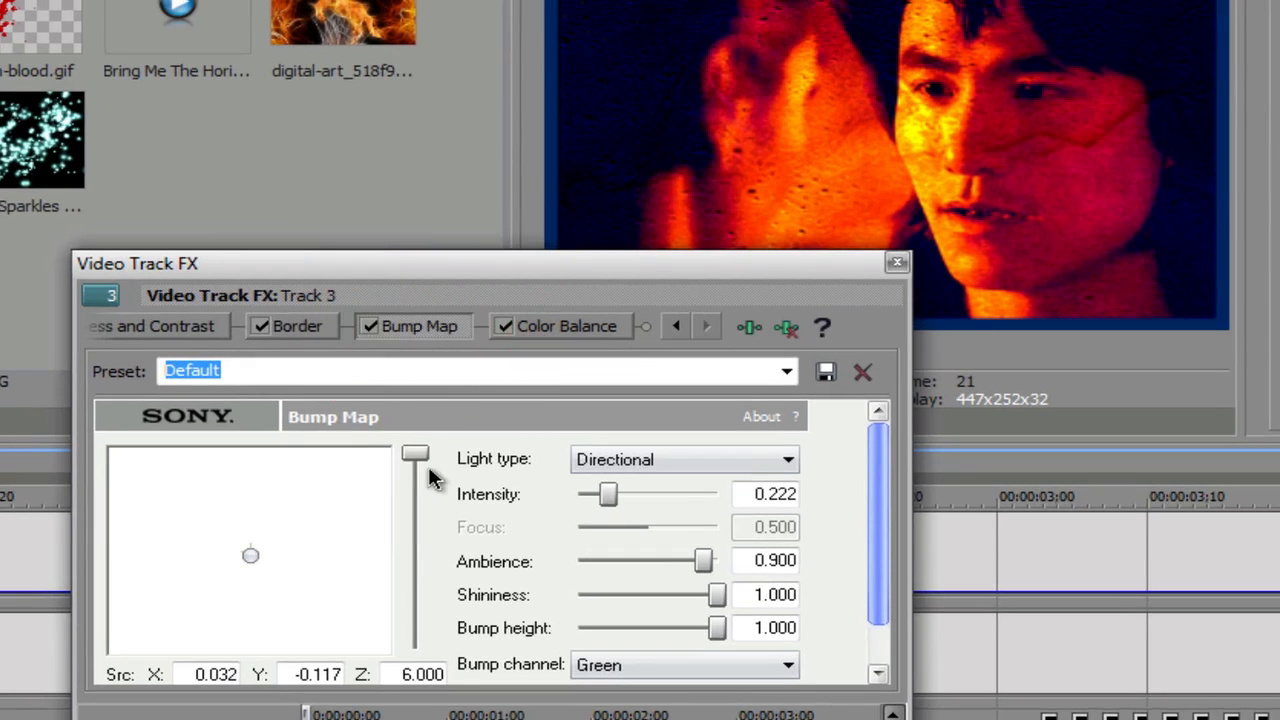
pyautogui.moveTo(420, 458); pyautogui.dragTo(419, 422)
pyautogui.moveTo(609, 493)
pyautogui.mouseDown()
pyautogui.moveTo(646, 491)
pyautogui.moveTo(466, 486)
pyautogui.moveTo(750, 503)
pyautogui.moveTo(626, 490)
pyautogui.mouseUp()
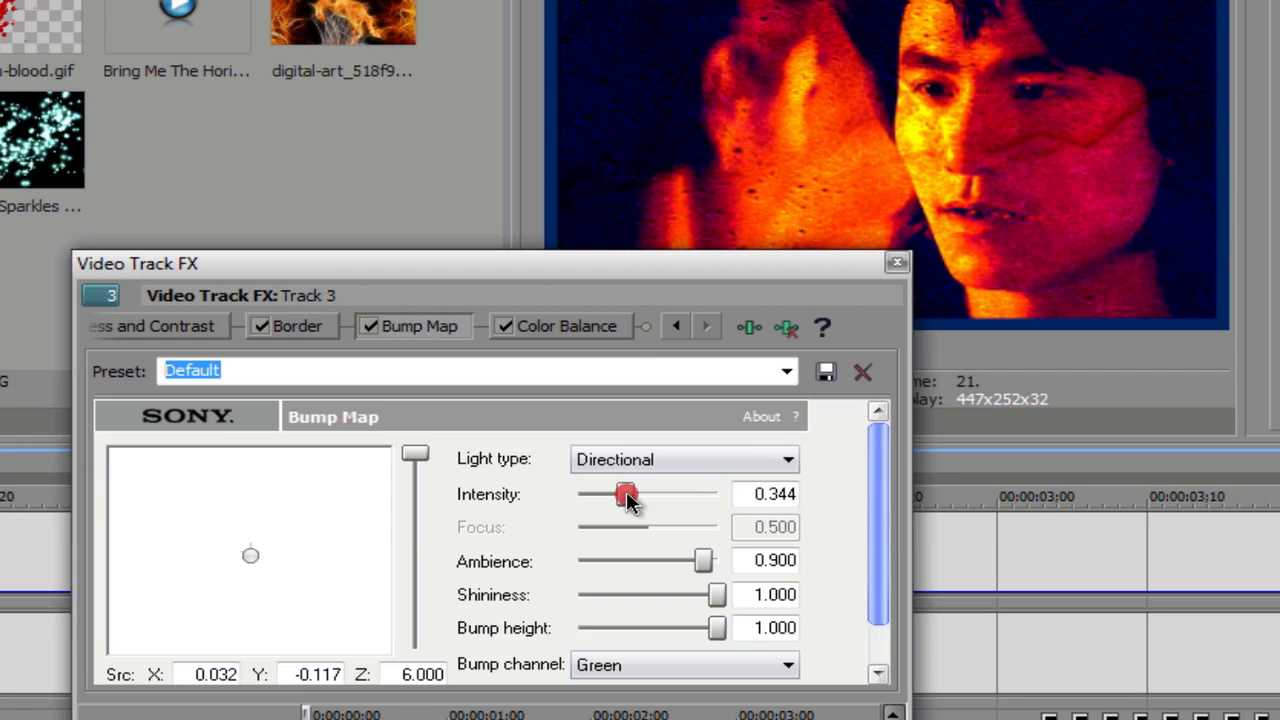
pyautogui.moveTo(706, 560)
pyautogui.mouseDown()
pyautogui.moveTo(603, 560)
pyautogui.moveTo(735, 560)
pyautogui.mouseUp()
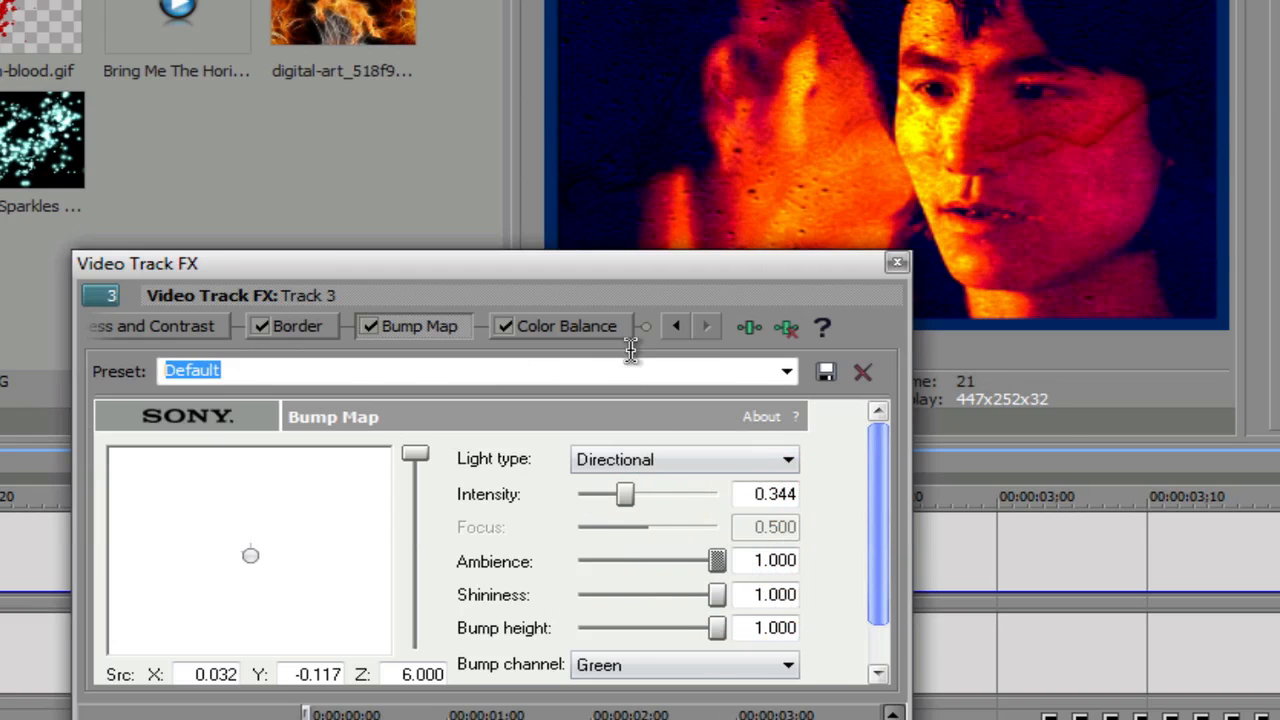
# Review the Sharpen, Brightness and Contrast, and Border settings in track 3's effect chain
pyautogui.click(678, 327)
pyautogui.click(678, 327)
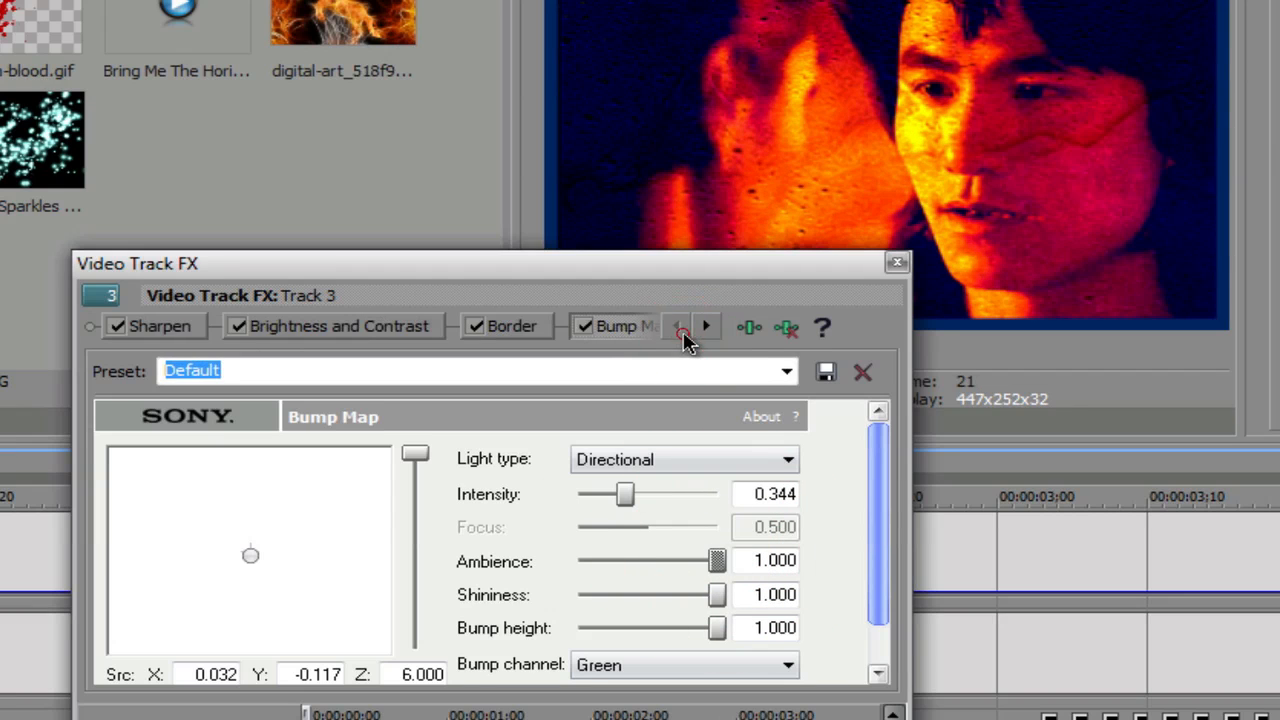
pyautogui.click(168, 330)
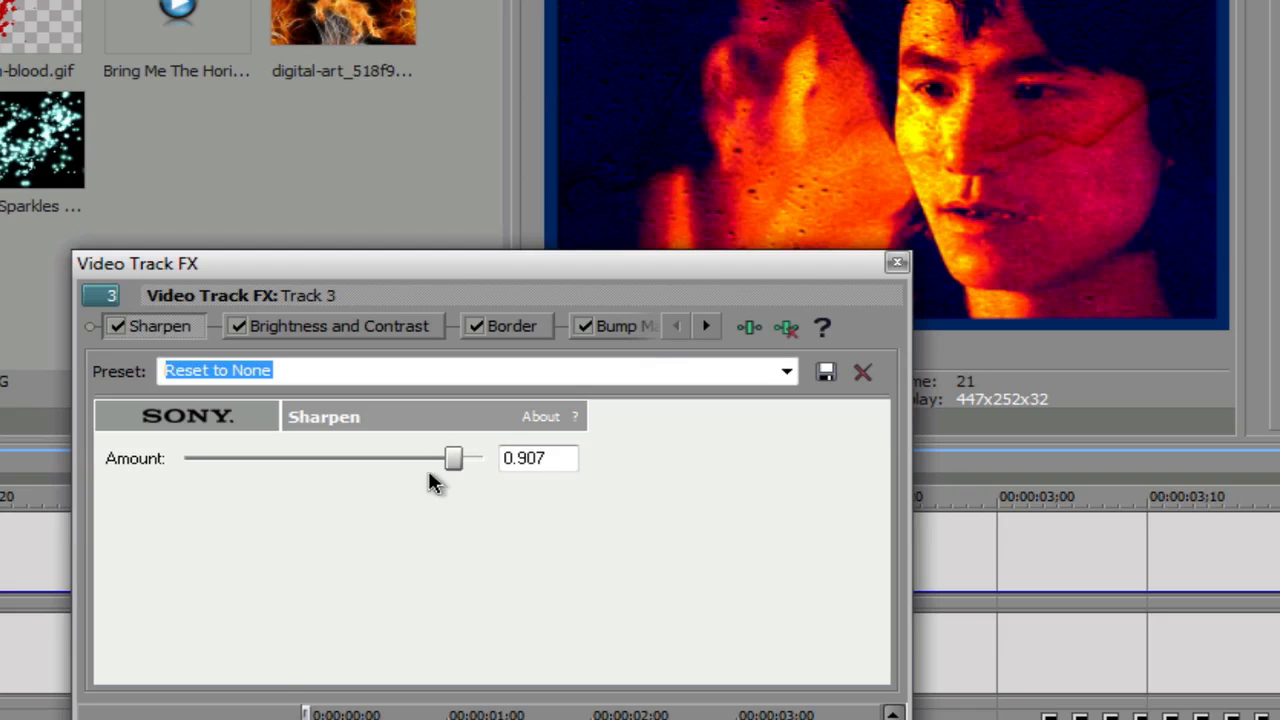
pyautogui.click(300, 330)
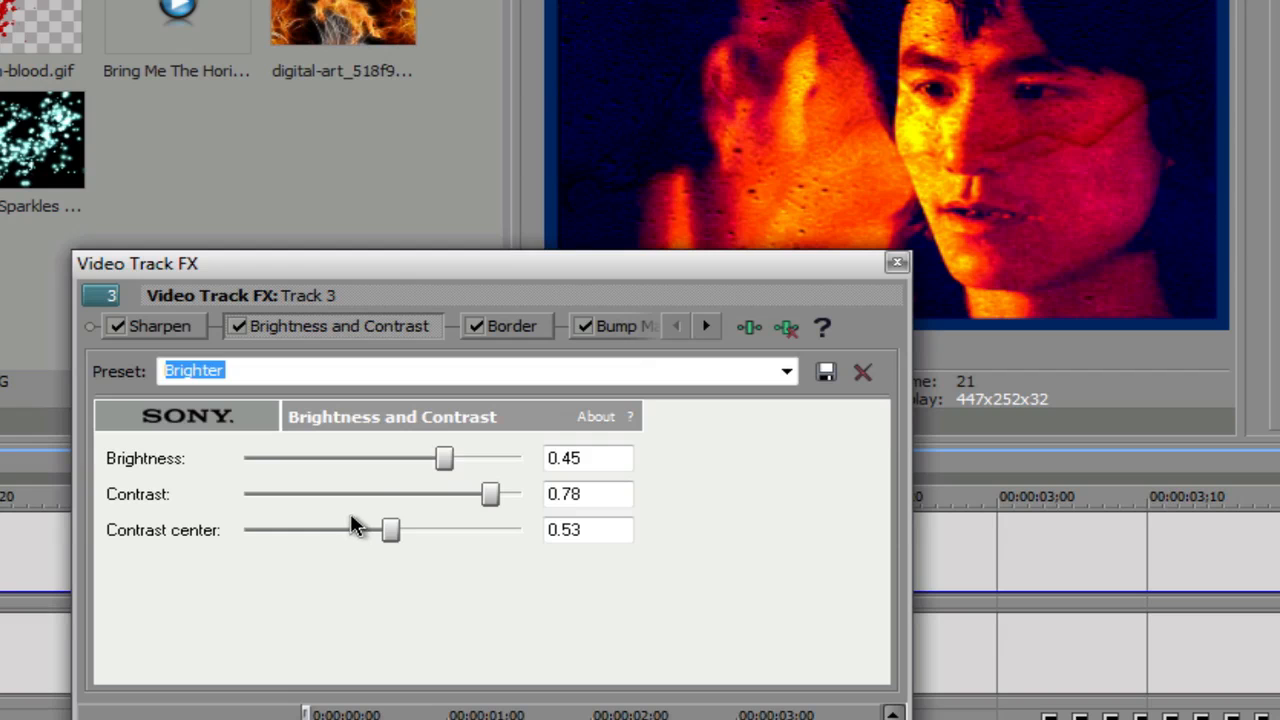
pyautogui.click(508, 332)
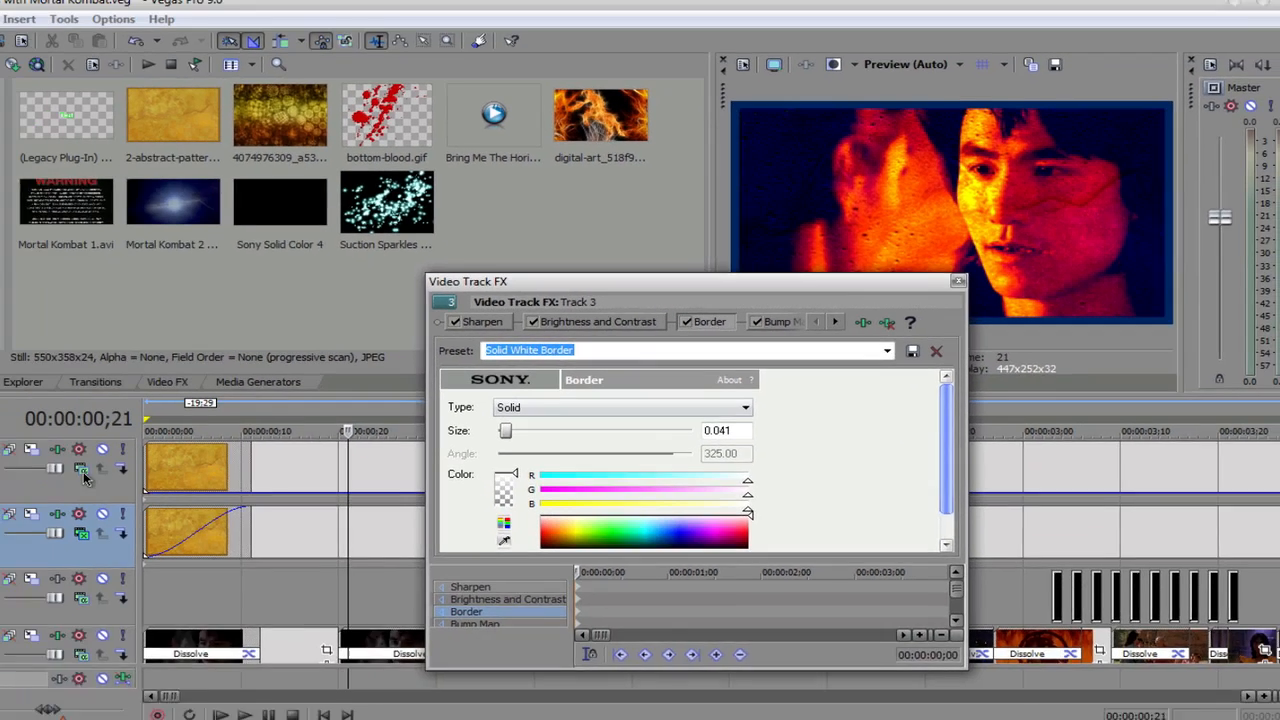
# Mute track 2 at 00:00:00;16 to compare the preview without its texture layer, and unmute it again
pyautogui.click(139, 473)
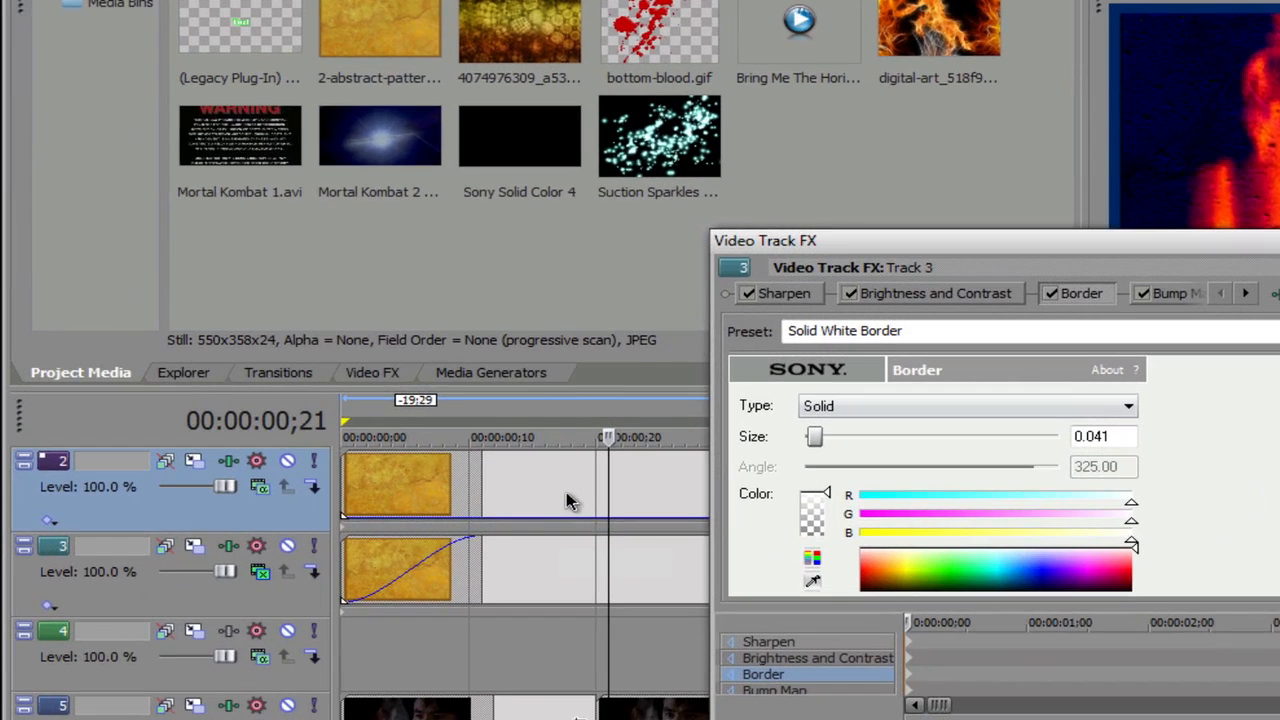
pyautogui.click(556, 580)
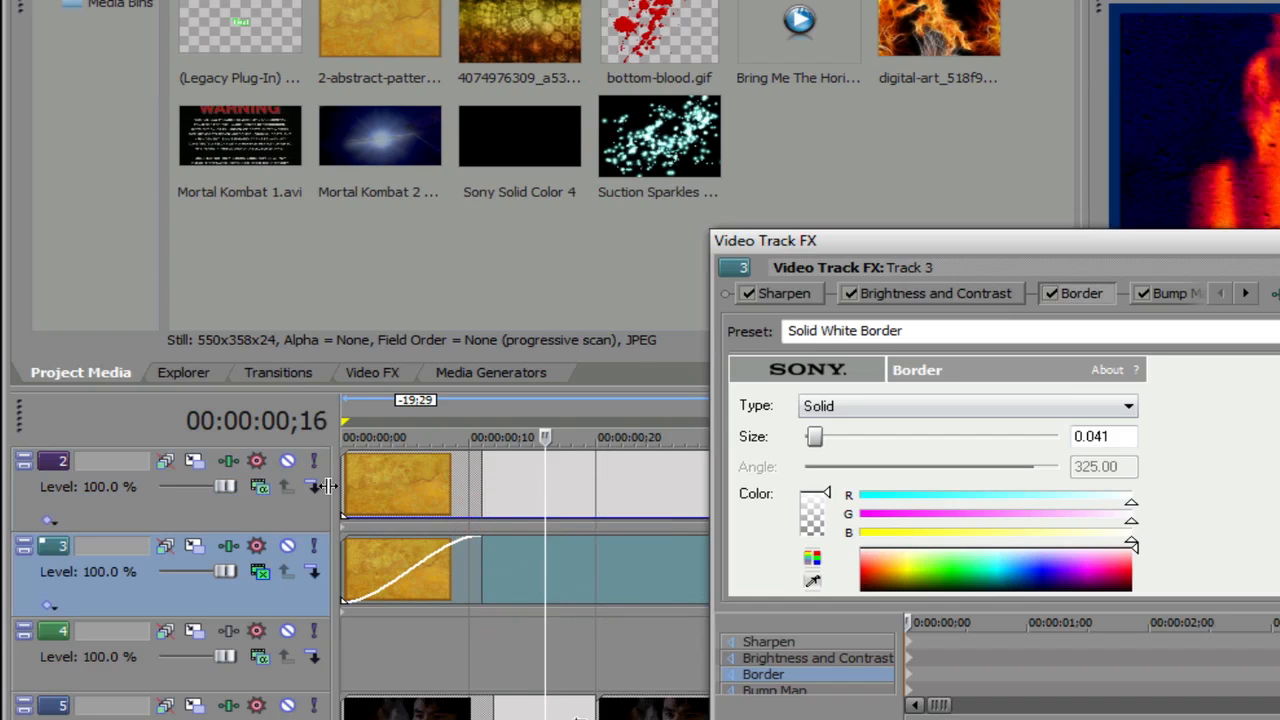
pyautogui.click(287, 460)
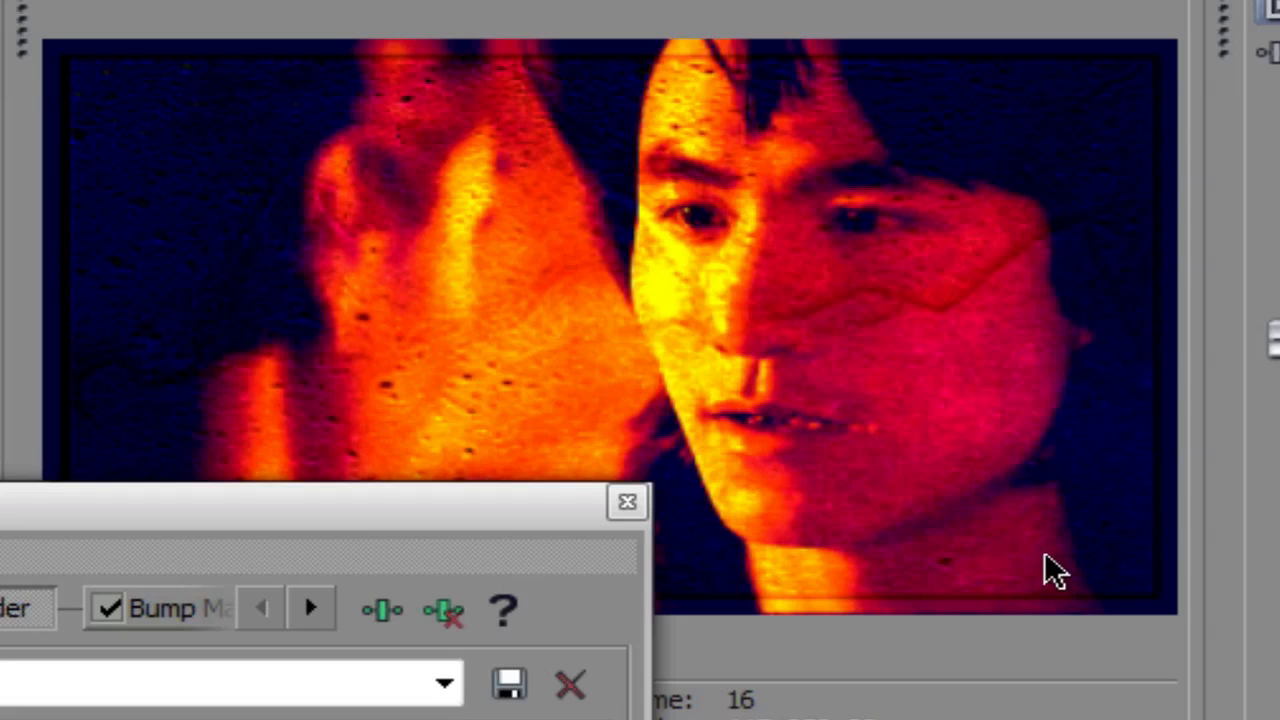
pyautogui.moveTo(523, 531); pyautogui.dragTo(0, 719)
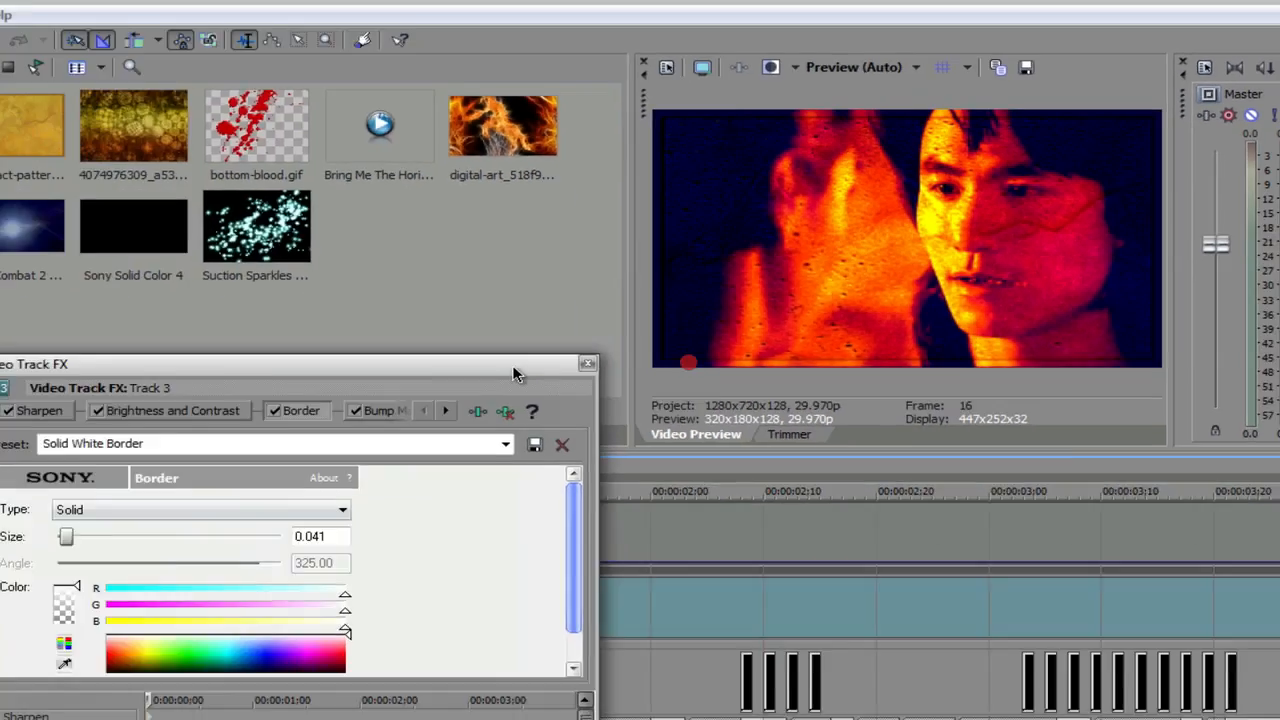
pyautogui.moveTo(517, 371); pyautogui.dragTo(1069, 260)
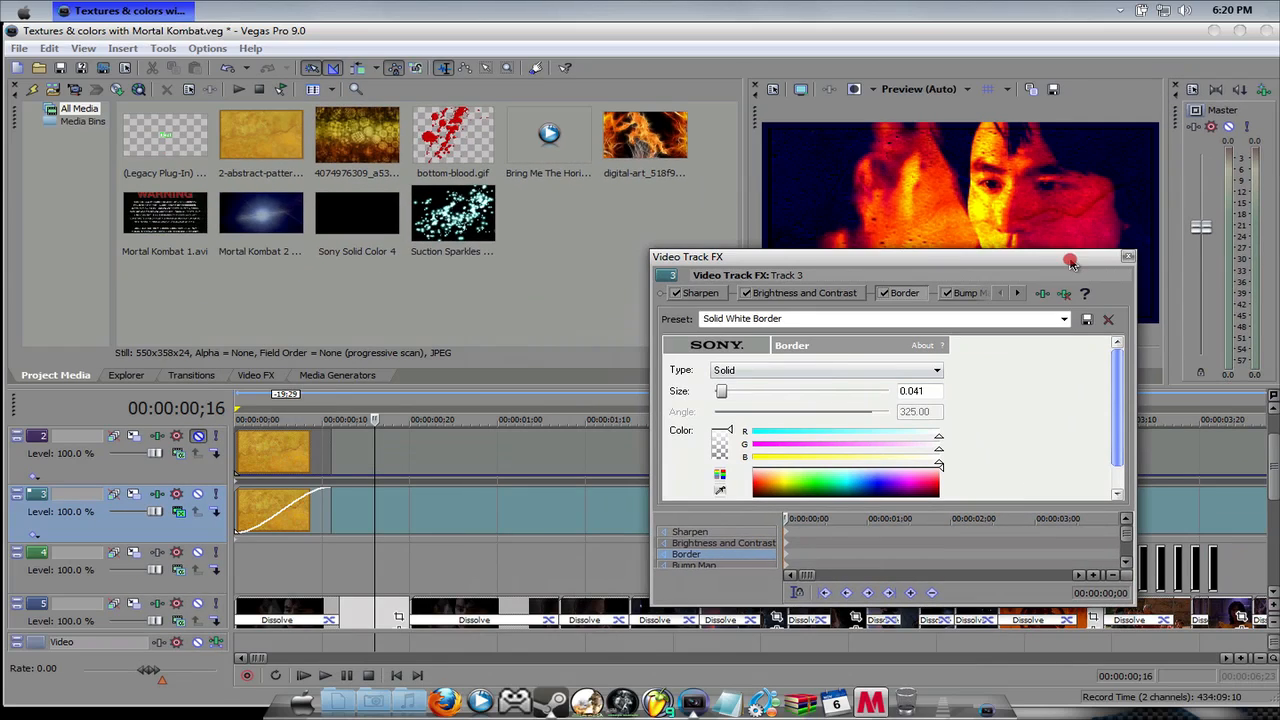
pyautogui.click(200, 443)
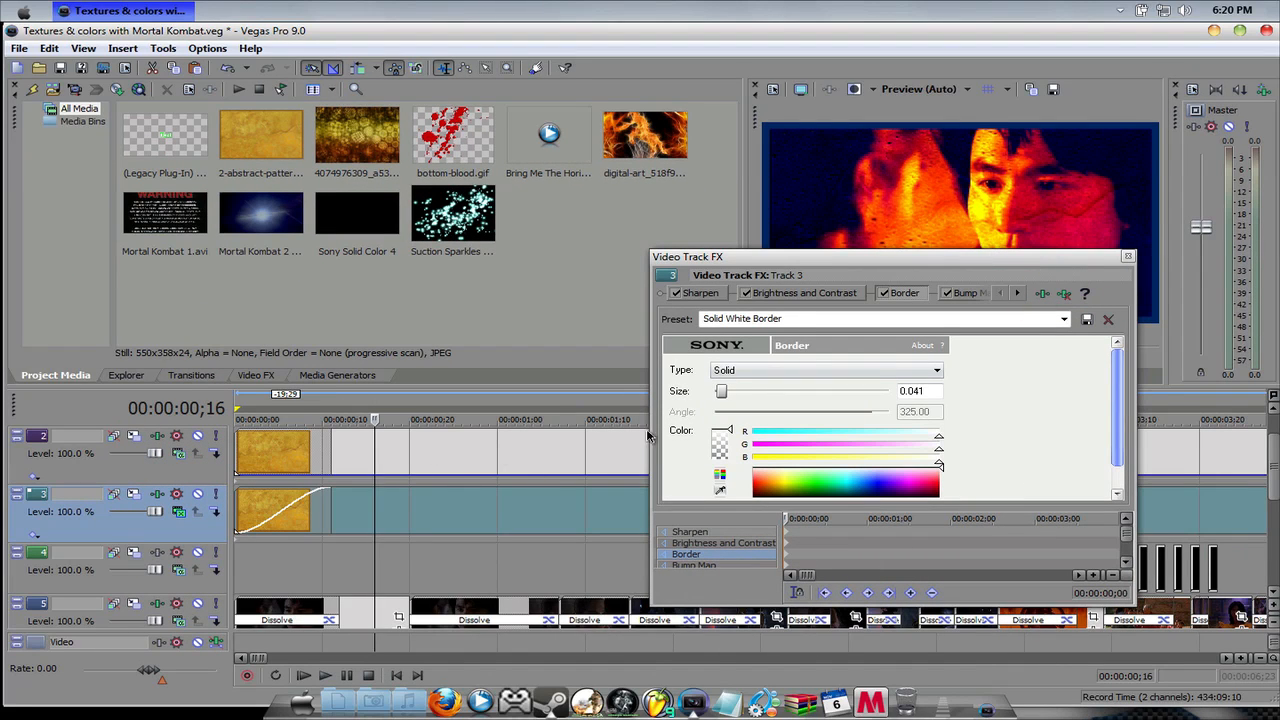
# Compare the preview with track 3's effects window moved aside, close the window, and show the main footage and audio tracks
pyautogui.moveTo(795, 258); pyautogui.dragTo(455, 336)
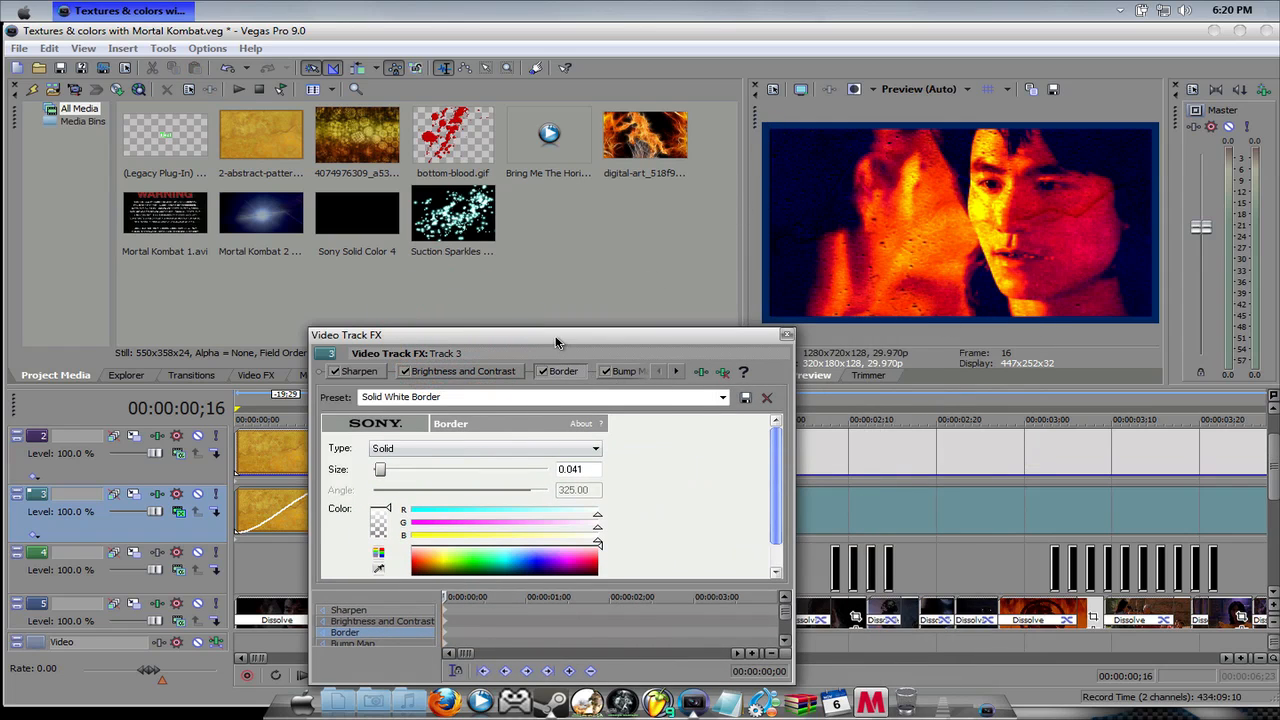
pyautogui.moveTo(557, 343); pyautogui.dragTo(897, 322)
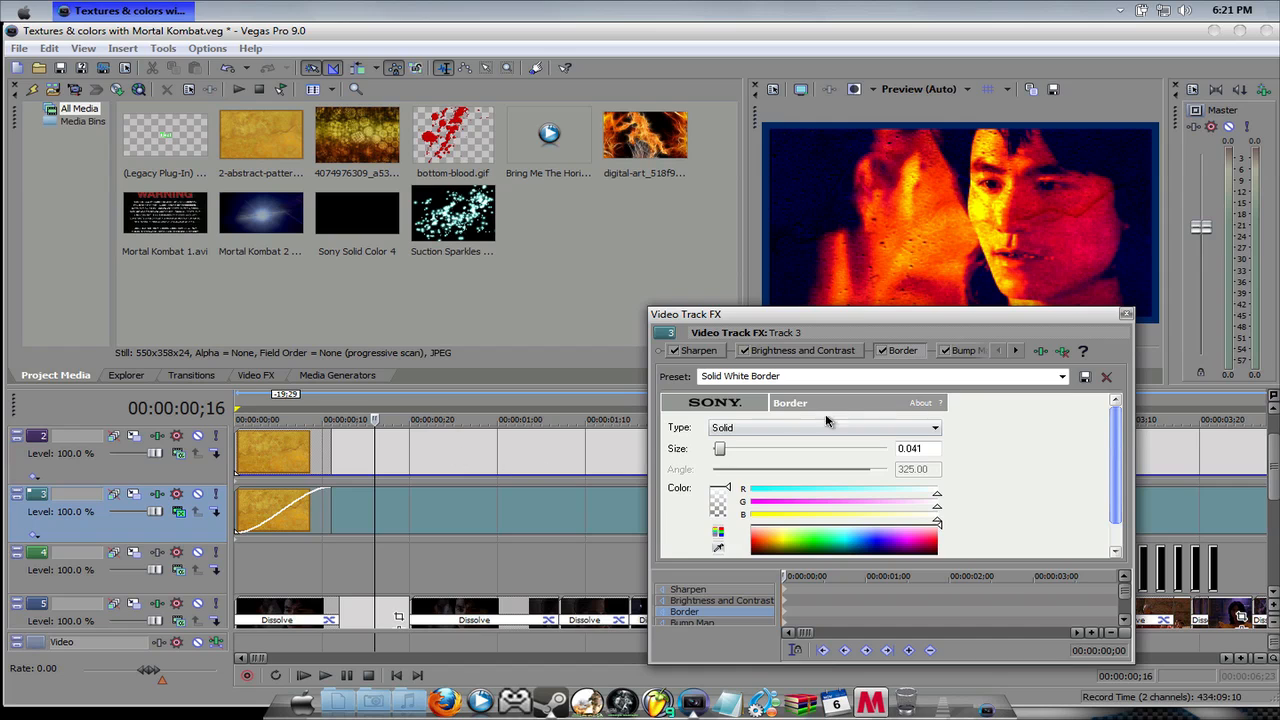
pyautogui.moveTo(860, 318); pyautogui.dragTo(405, 272)
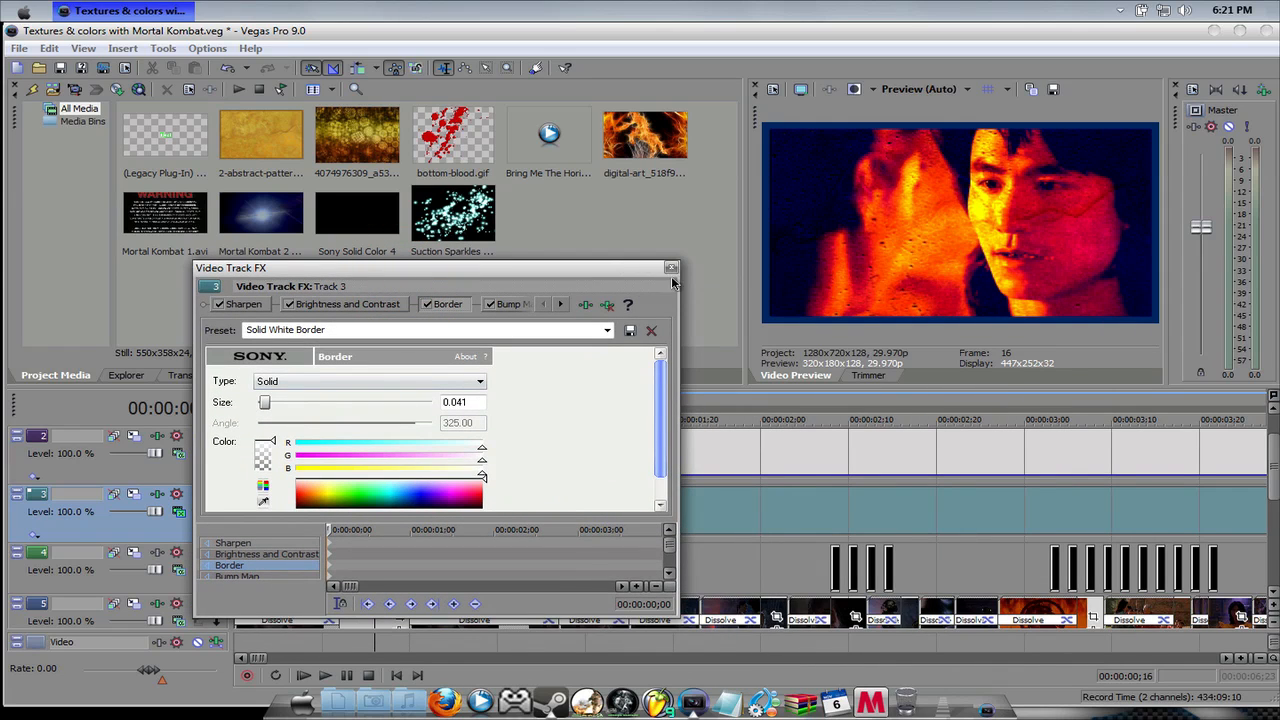
pyautogui.moveTo(608, 268); pyautogui.dragTo(636, 234)
pyautogui.click(699, 234)
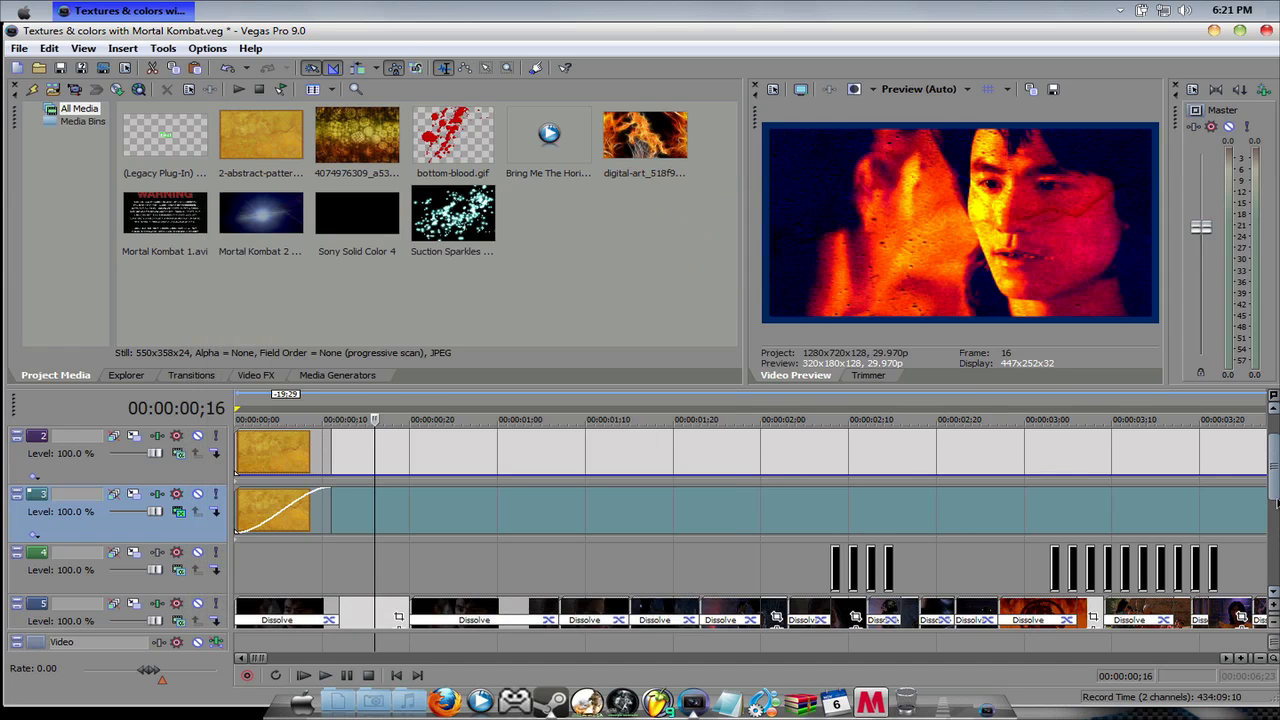
pyautogui.moveTo(1275, 487); pyautogui.dragTo(1274, 551)
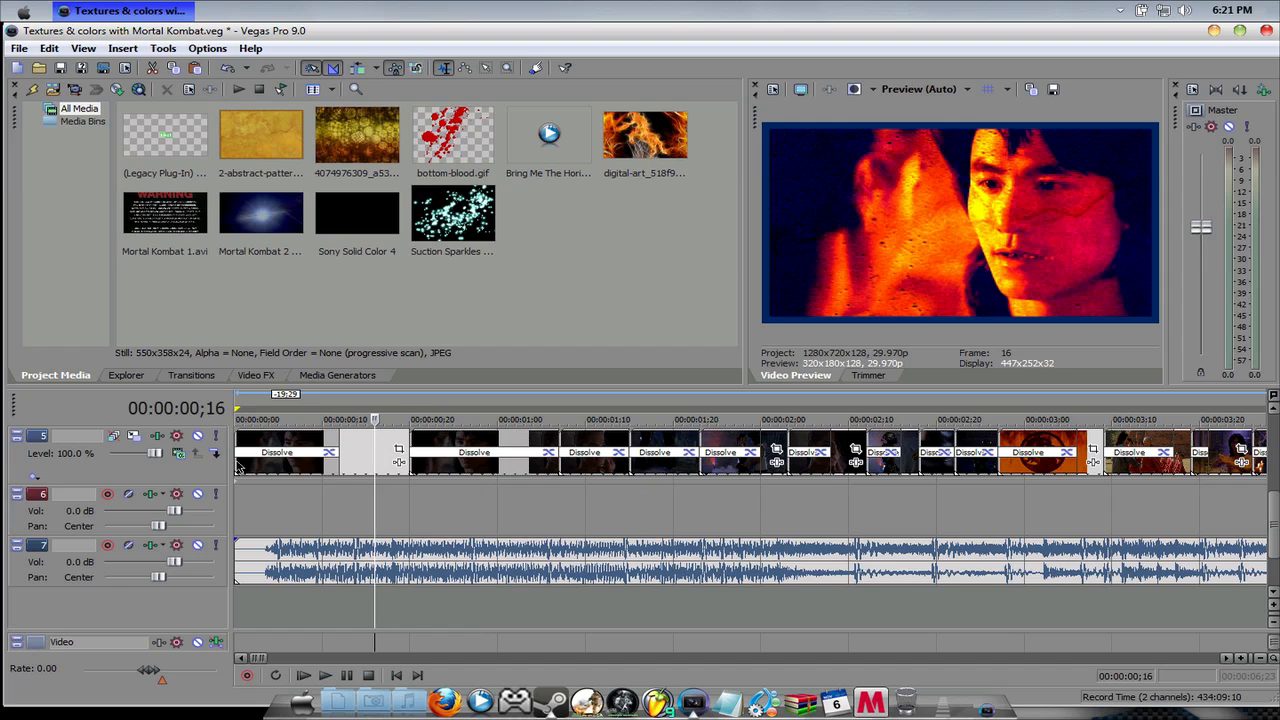
# Review the Levels and Gradient Map settings in track 5's effect chain with its window moved below the preview
pyautogui.click(158, 437)
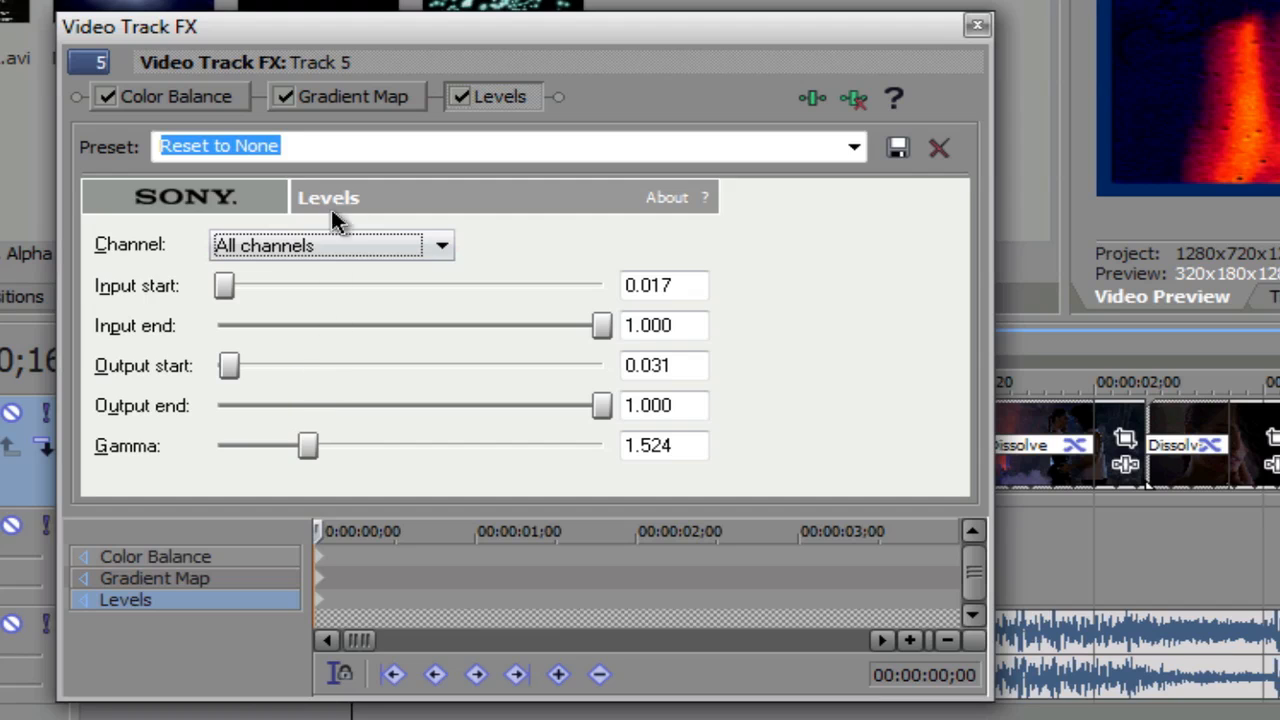
pyautogui.click(366, 99)
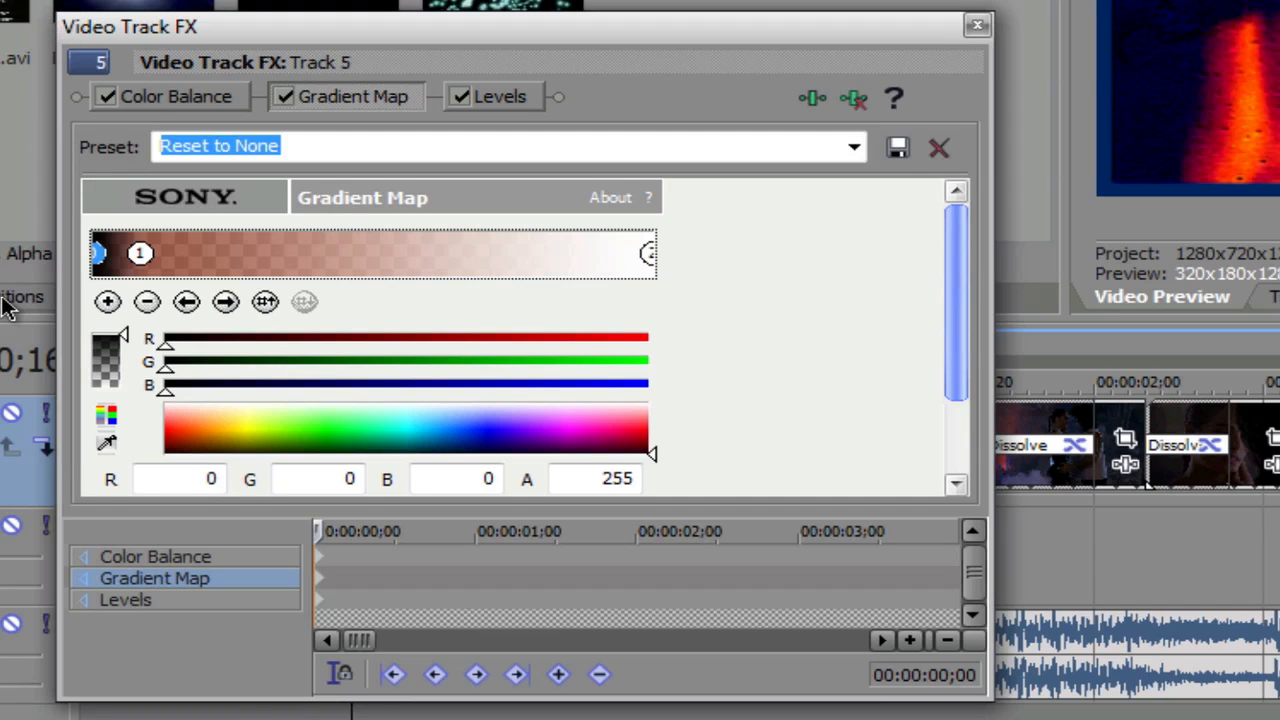
pyautogui.moveTo(294, 26); pyautogui.dragTo(796, 38)
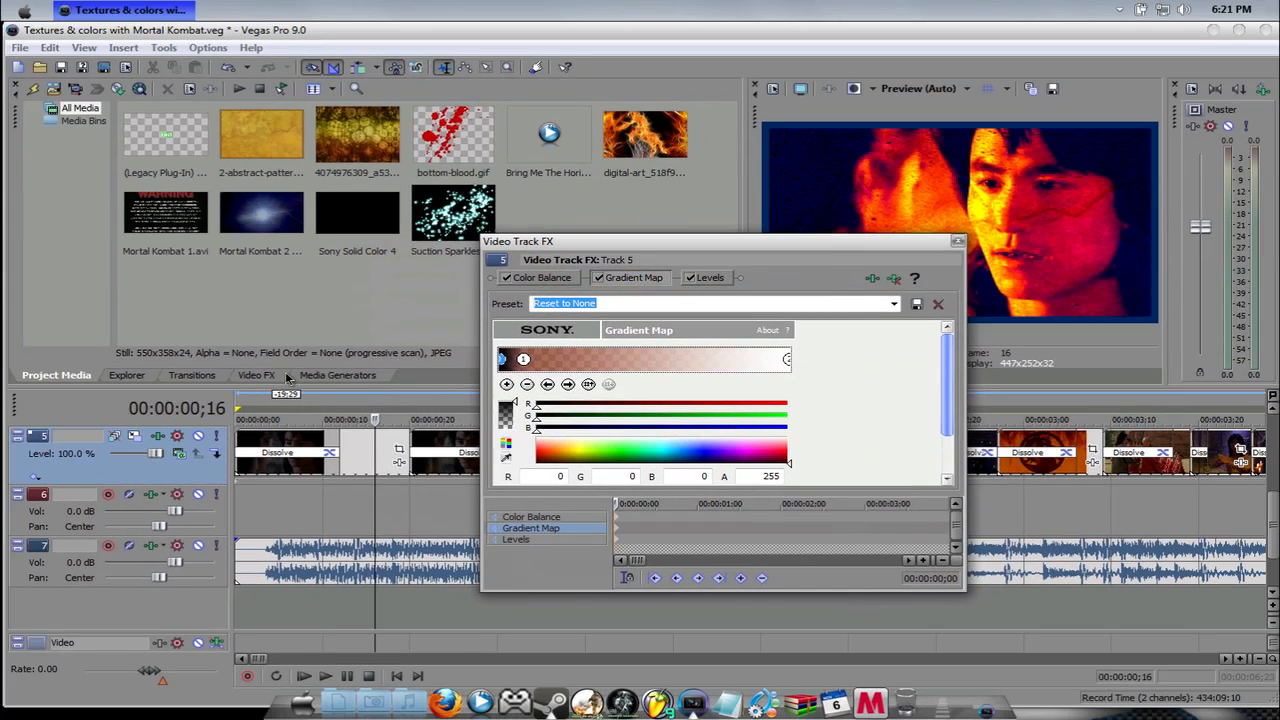
# Browse the available video effects, viewing the presets for Color Balance, Color Corrector, Color Corrector (Secondary) and Gradient Map
pyautogui.click(265, 374)
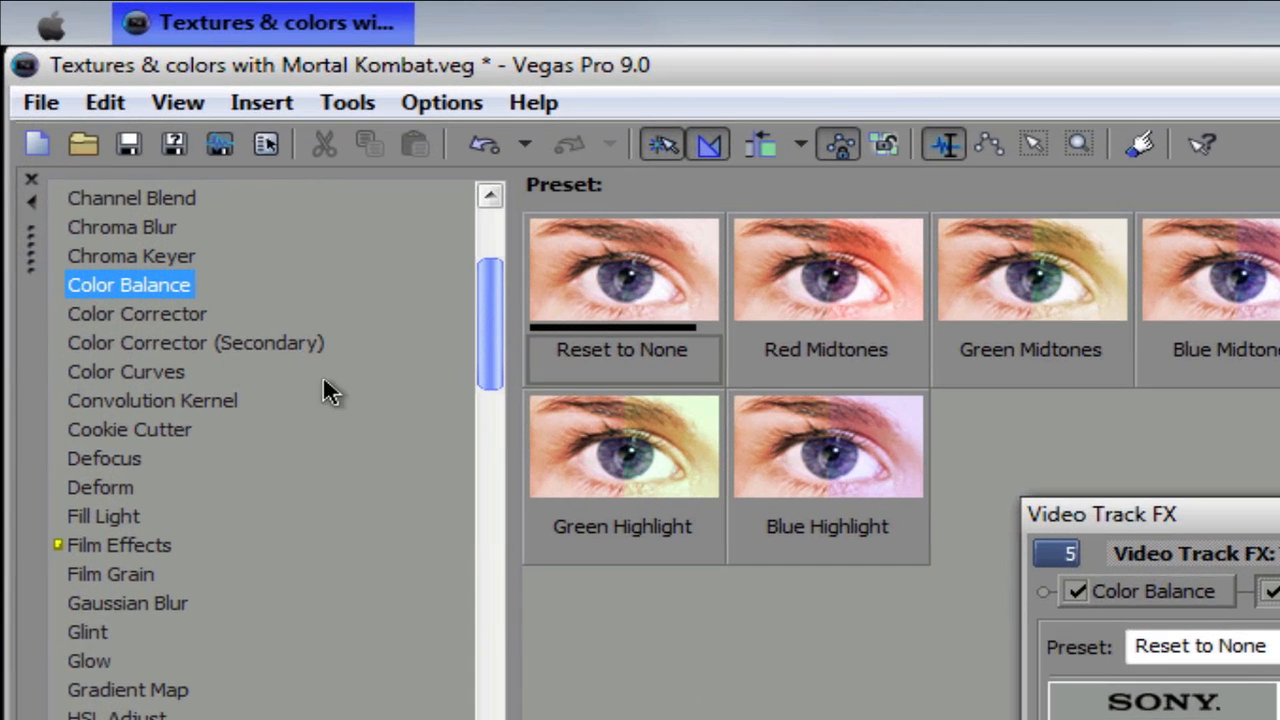
pyautogui.click(165, 312)
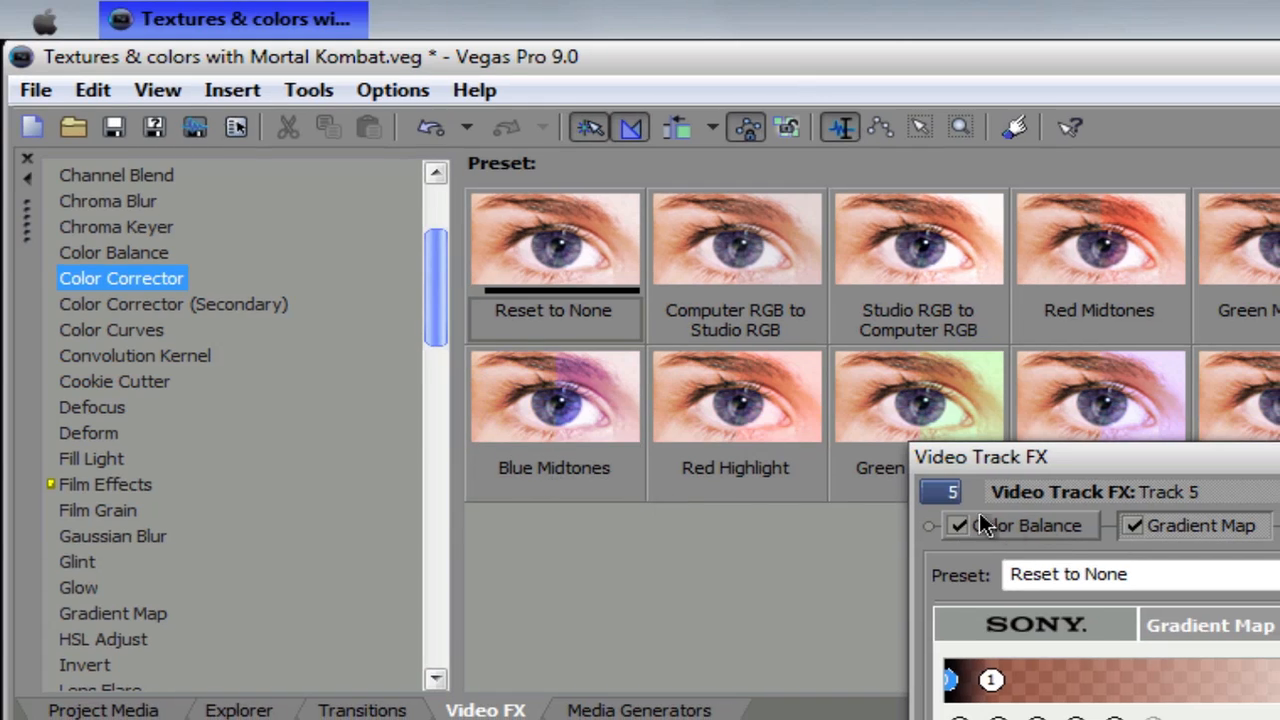
pyautogui.click(181, 310)
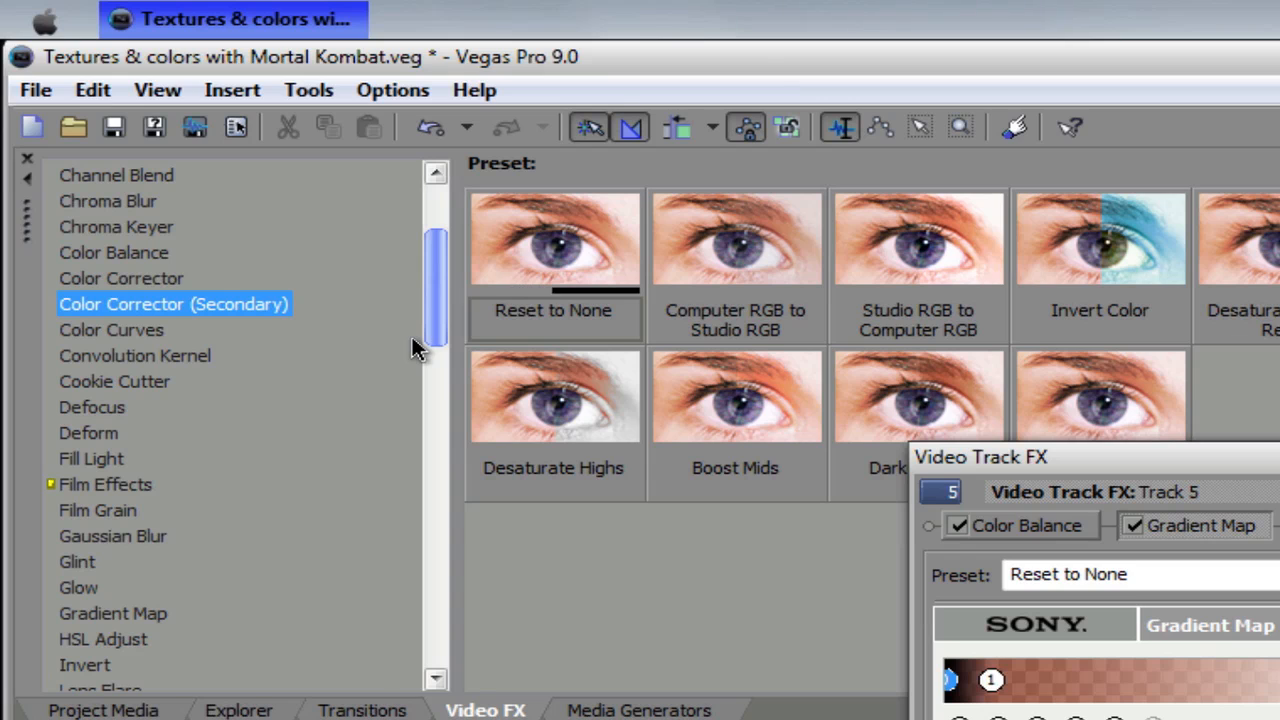
pyautogui.moveTo(427, 320); pyautogui.dragTo(428, 309)
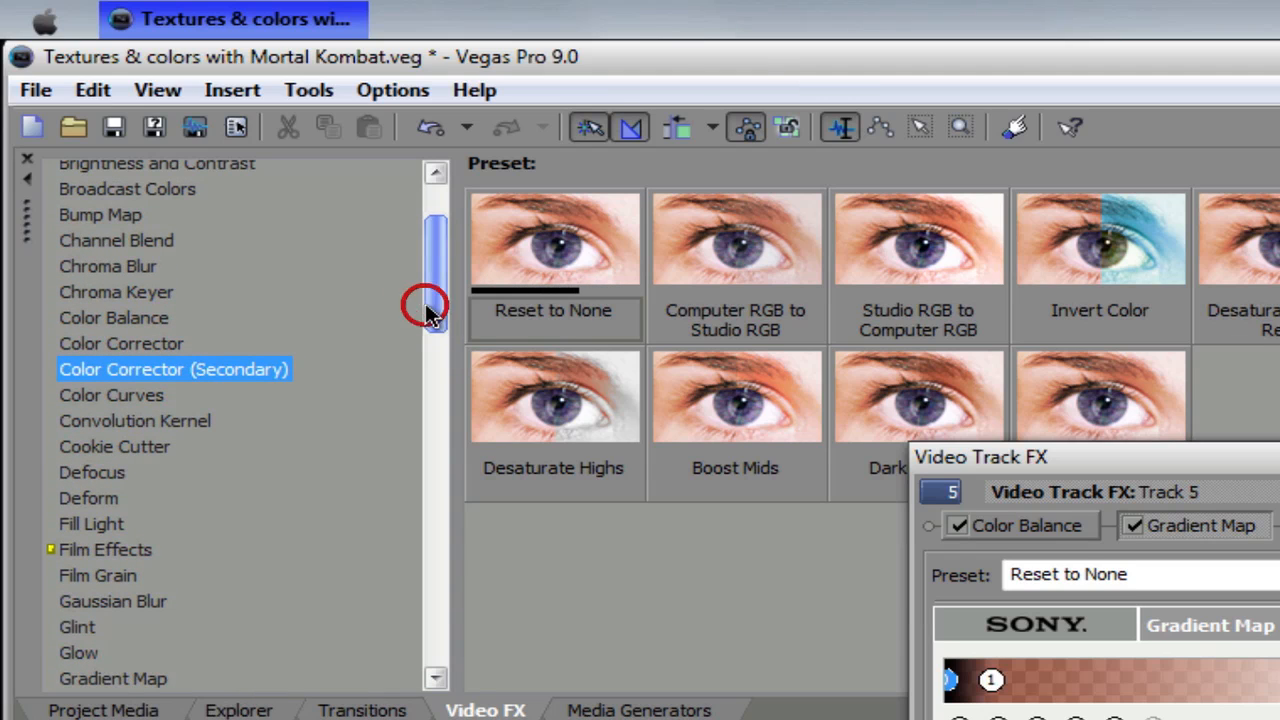
pyautogui.click(140, 345)
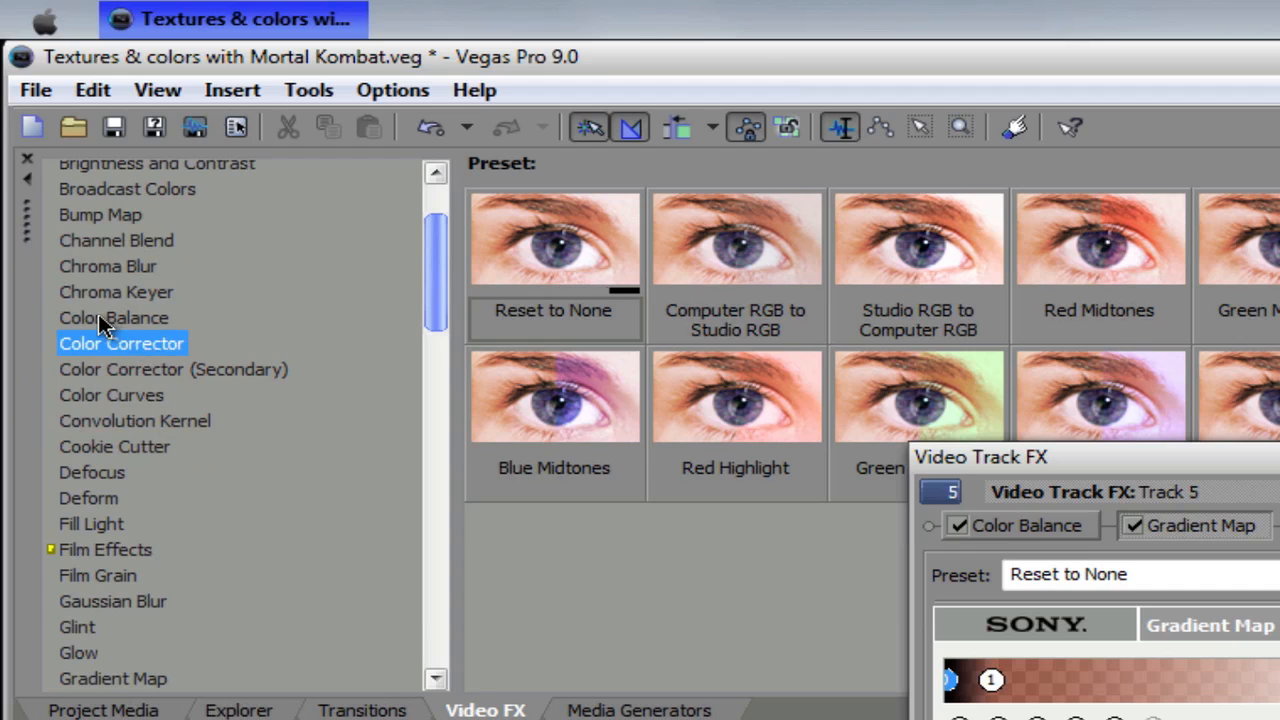
pyautogui.click(98, 316)
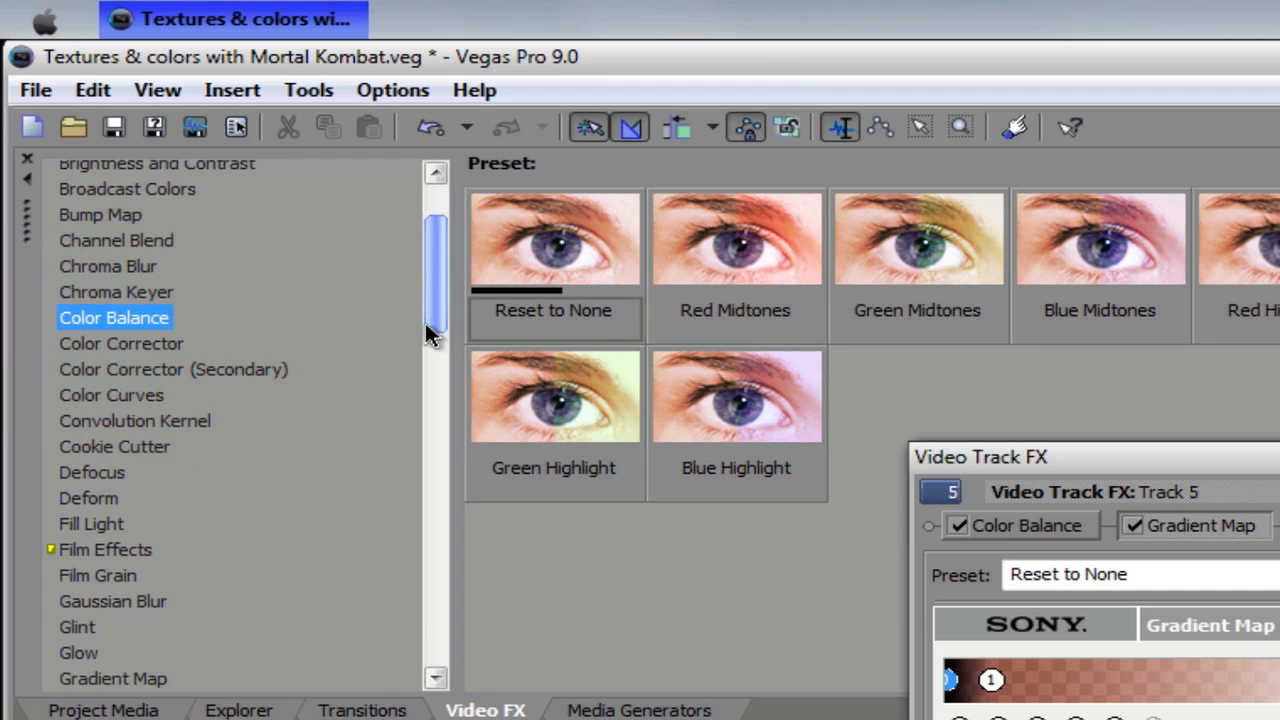
pyautogui.click(118, 679)
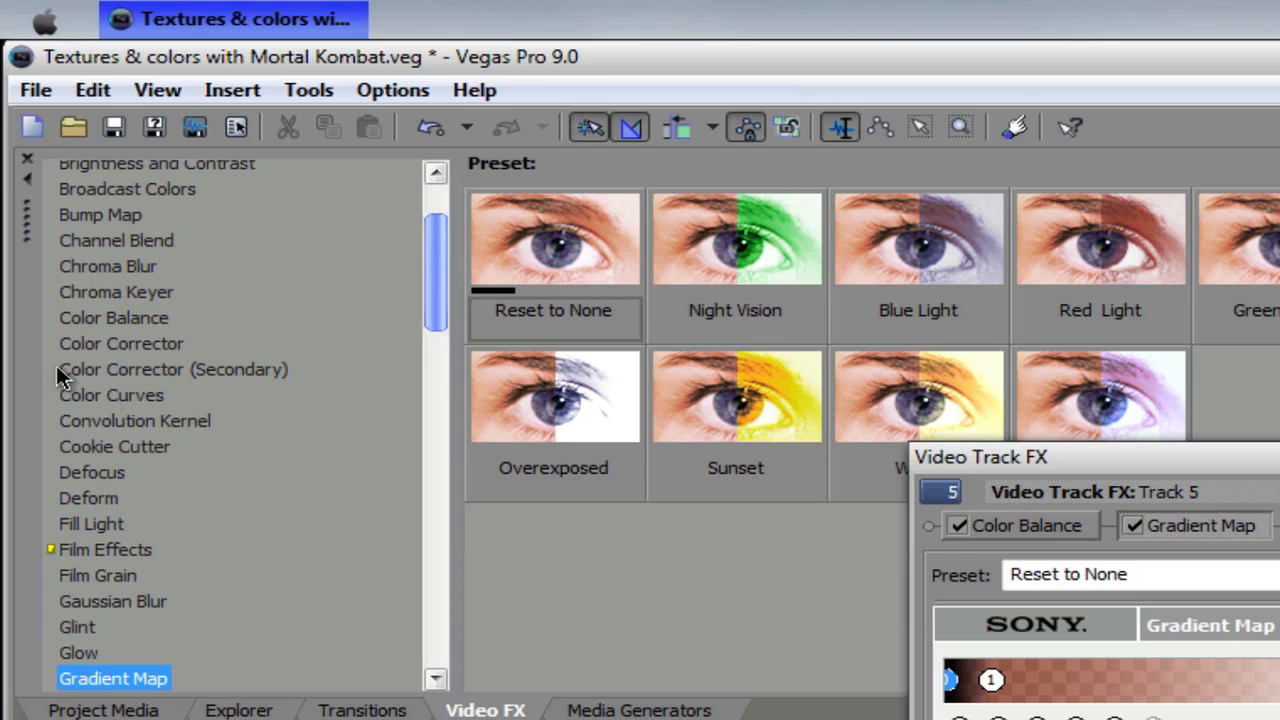
pyautogui.click(215, 374)
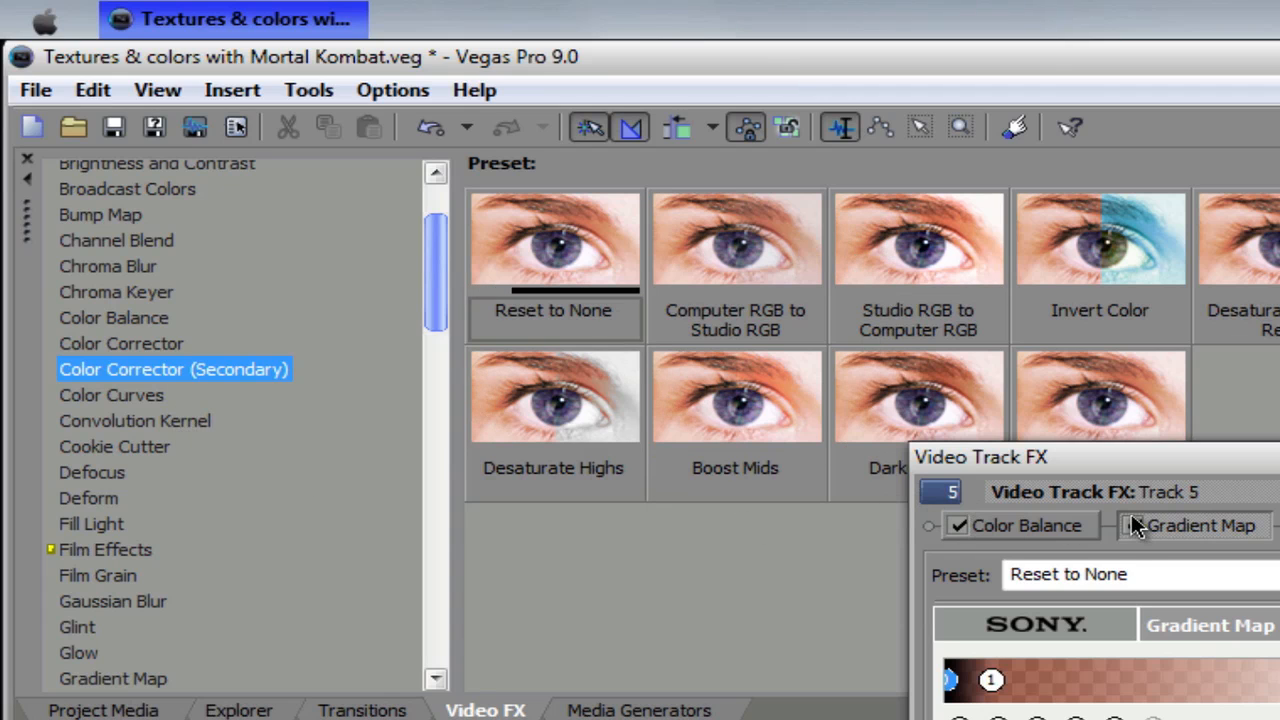
# Examine the colors of the three control points in track 5's Gradient Map, and close the effects window
pyautogui.moveTo(1160, 459); pyautogui.dragTo(964, 433)
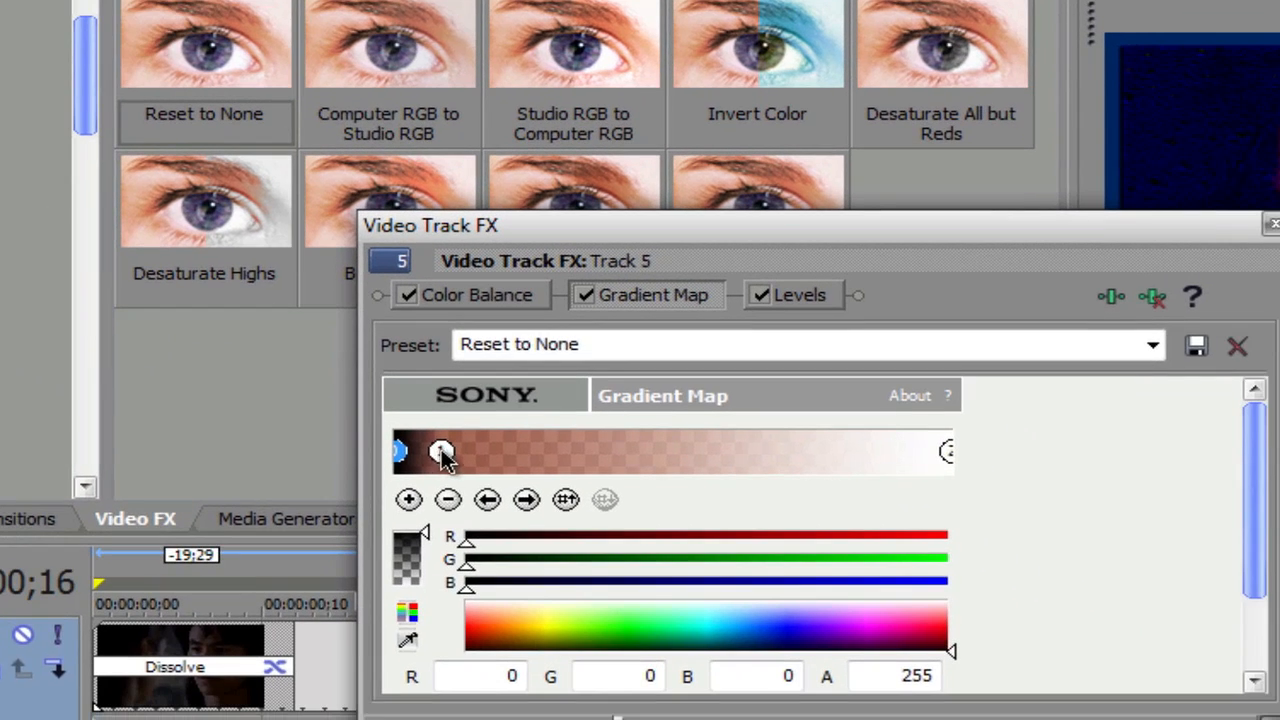
pyautogui.click(441, 460)
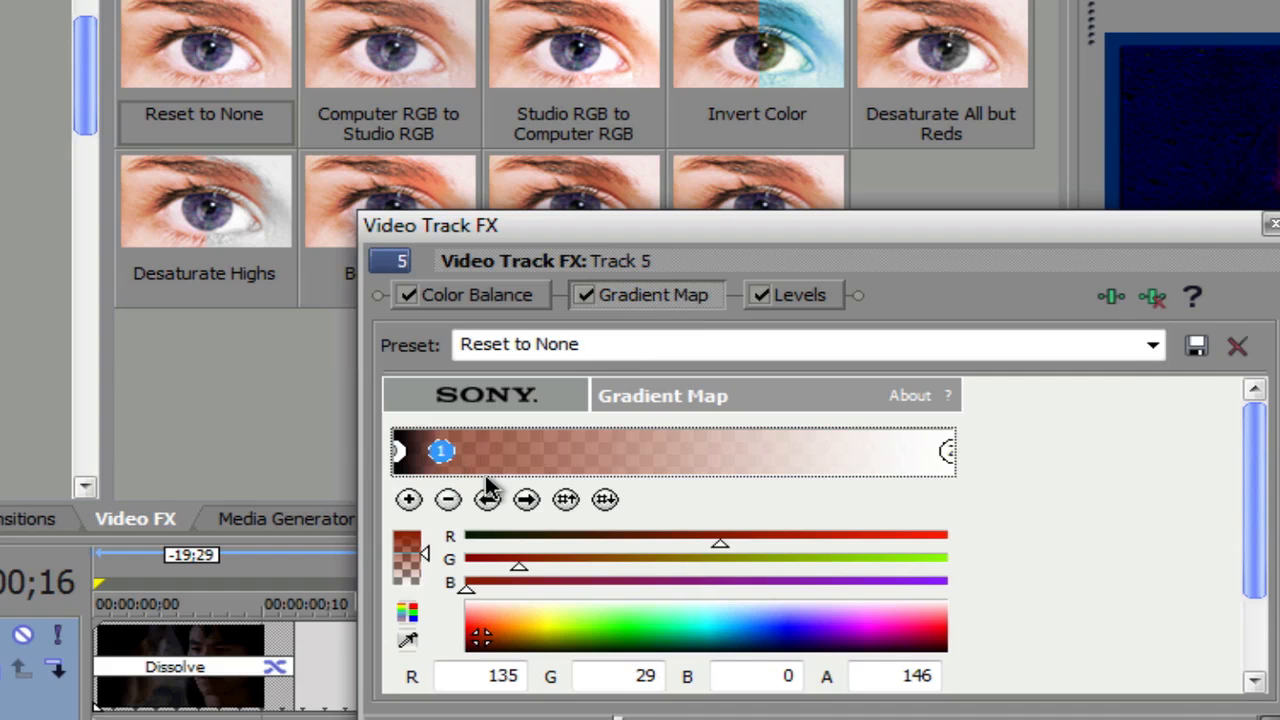
pyautogui.click(399, 455)
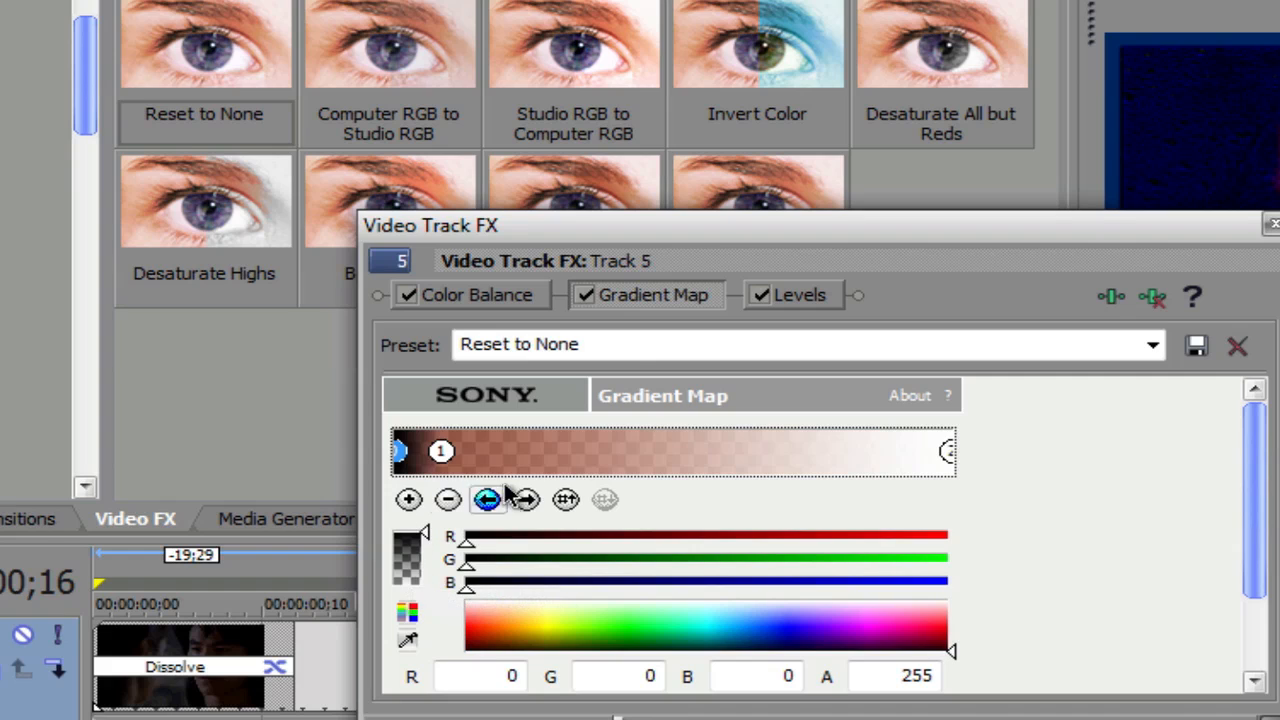
pyautogui.click(441, 451)
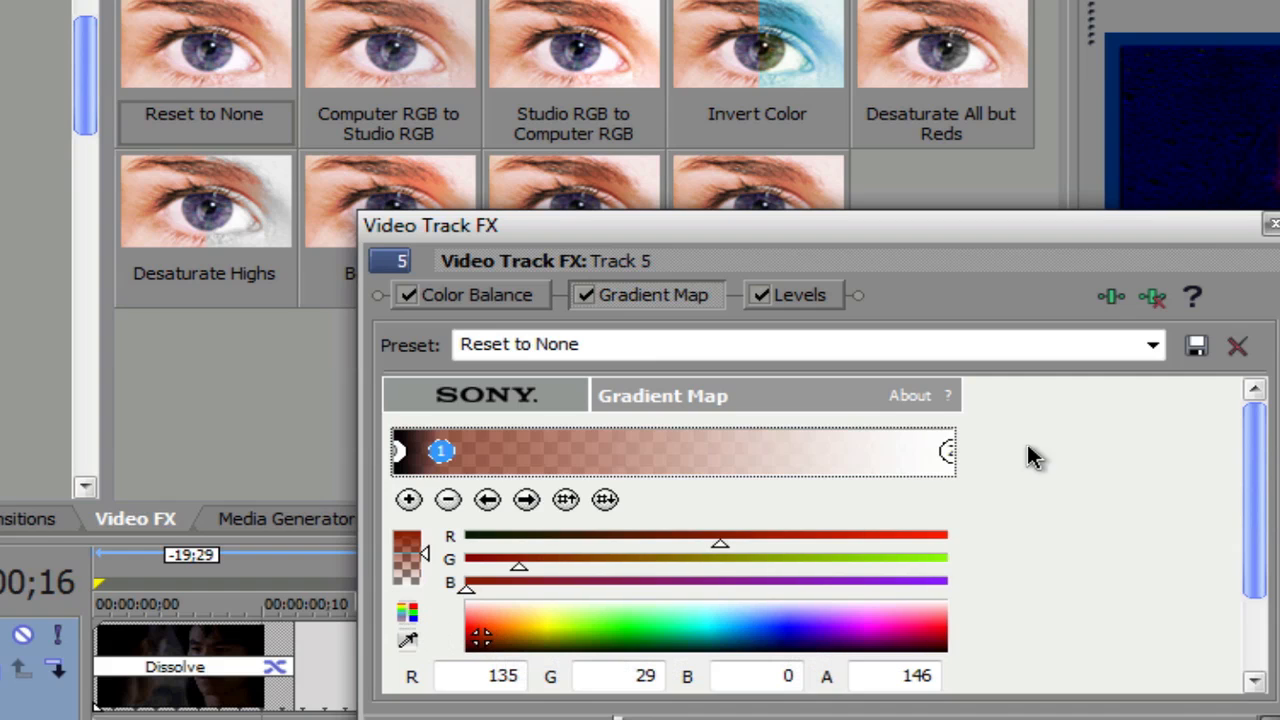
pyautogui.click(946, 455)
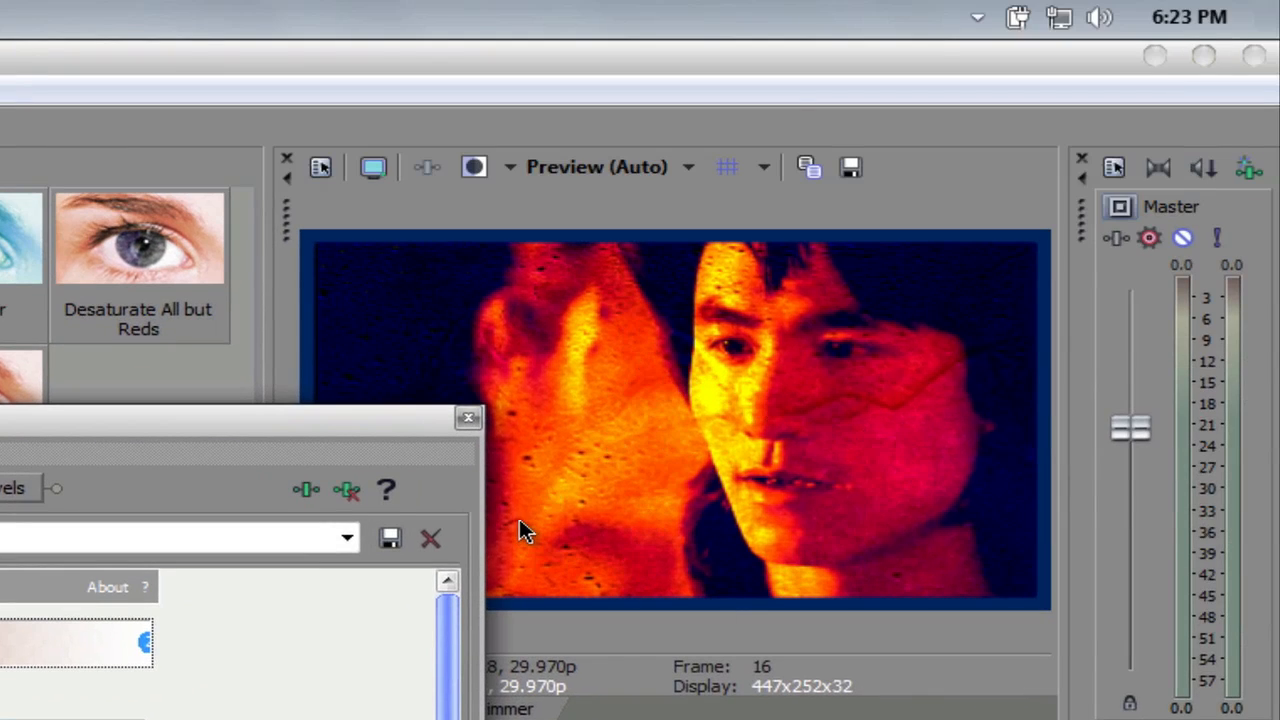
pyautogui.moveTo(287, 405); pyautogui.dragTo(268, 427)
pyautogui.click(468, 439)
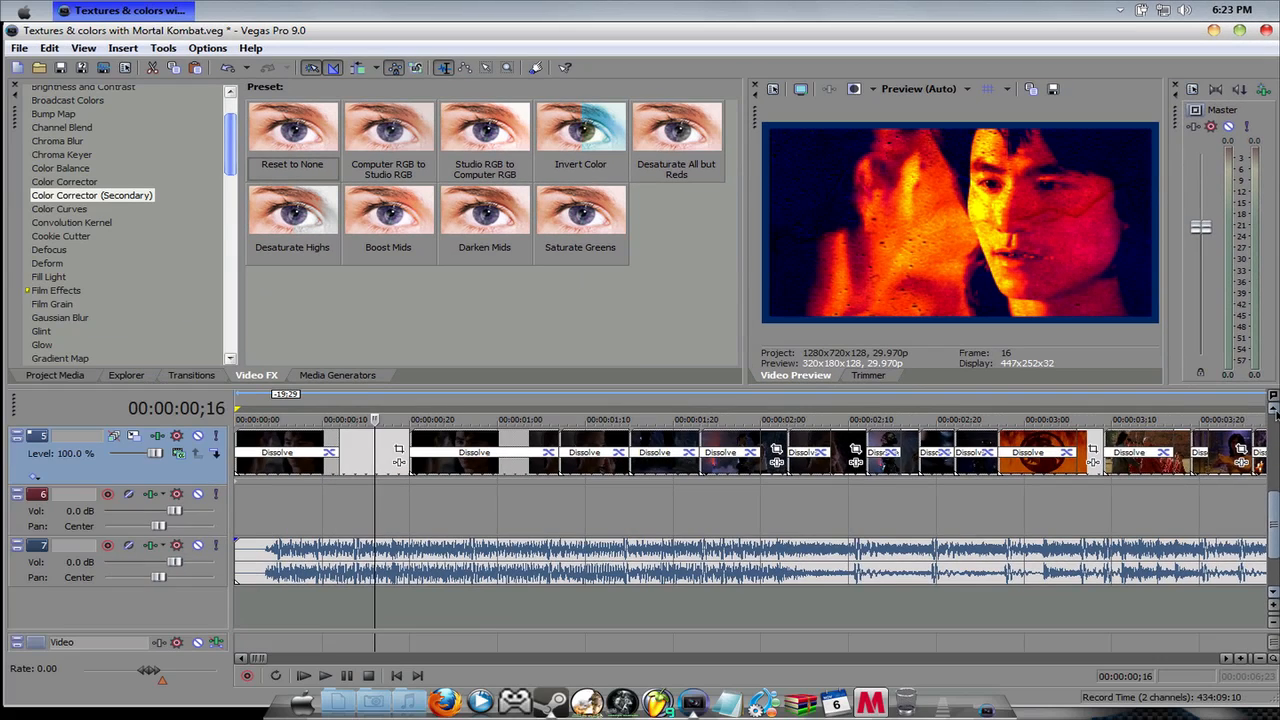
# Cut the existing gold texture event from track 3
pyautogui.click(1275, 411)
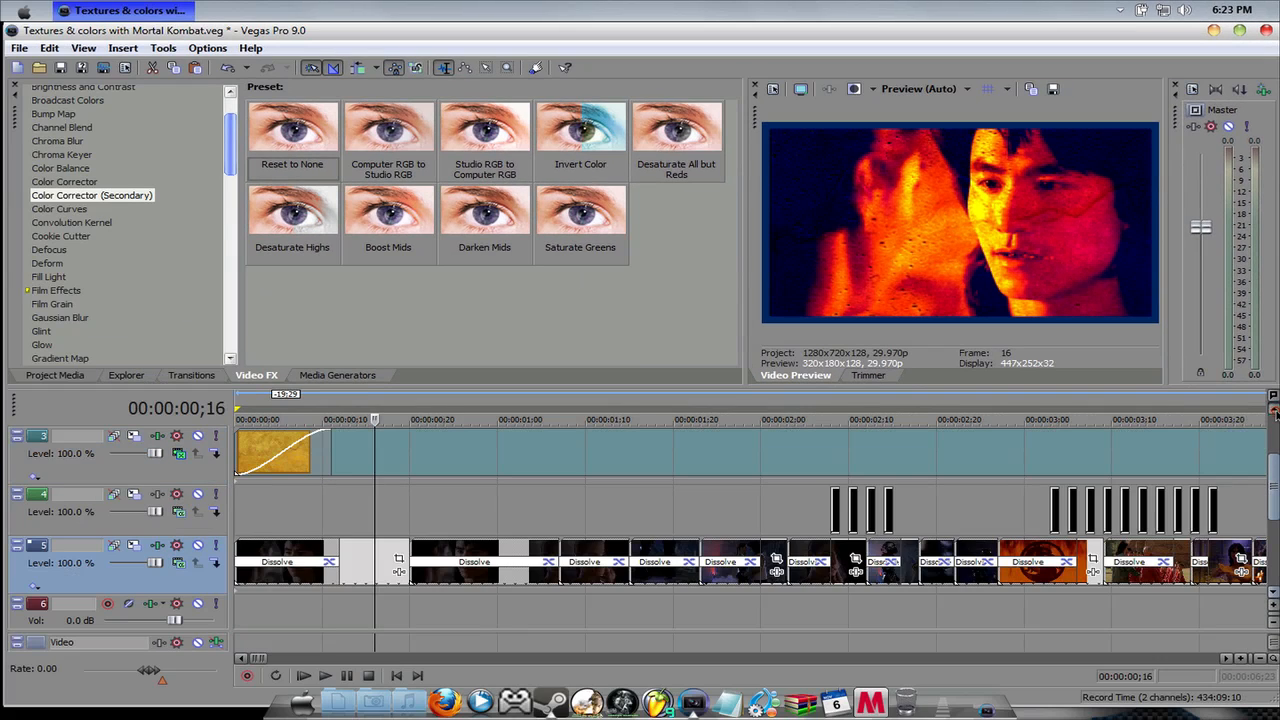
pyautogui.rightClick(446, 456)
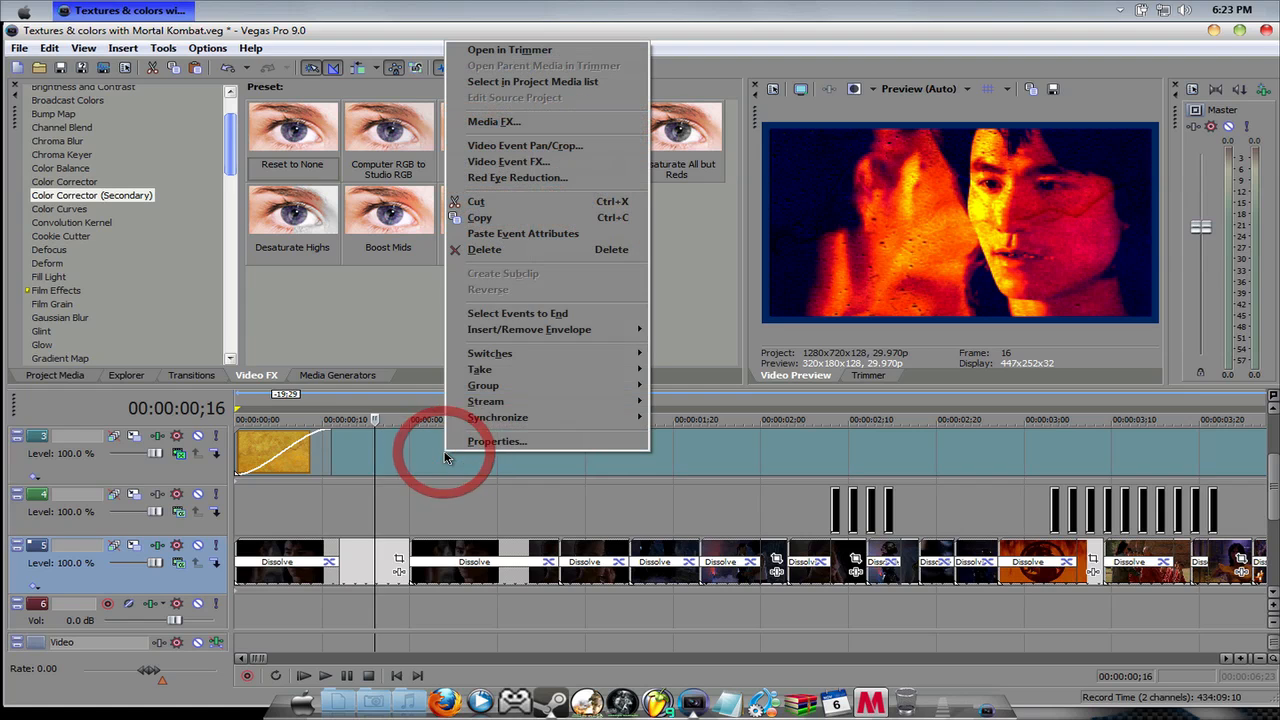
pyautogui.click(528, 201)
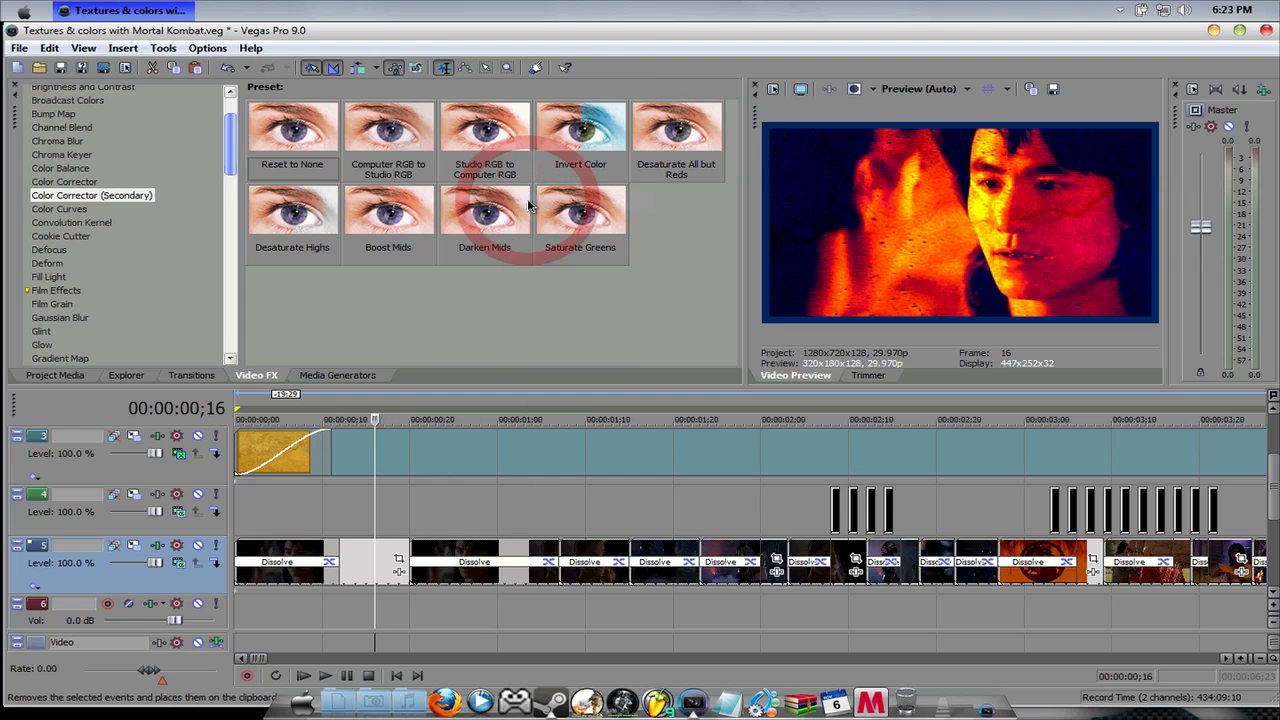
pyautogui.click(1274, 400)
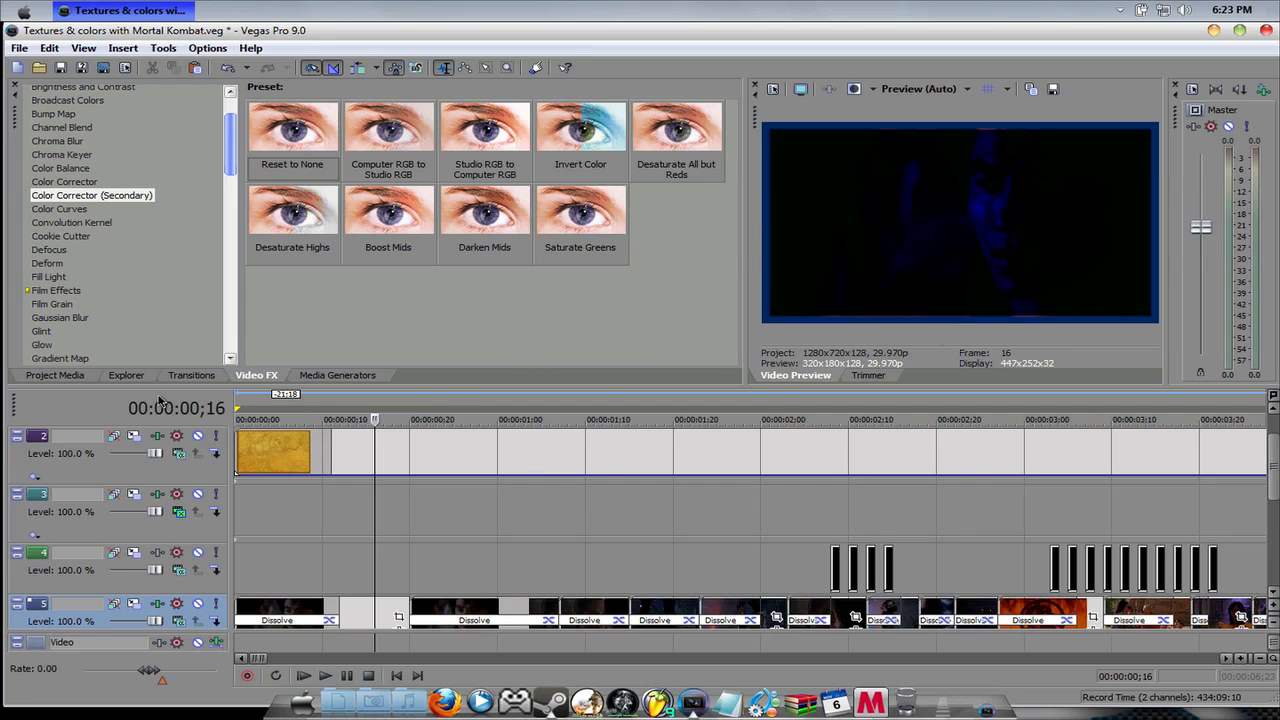
pyautogui.click(56, 375)
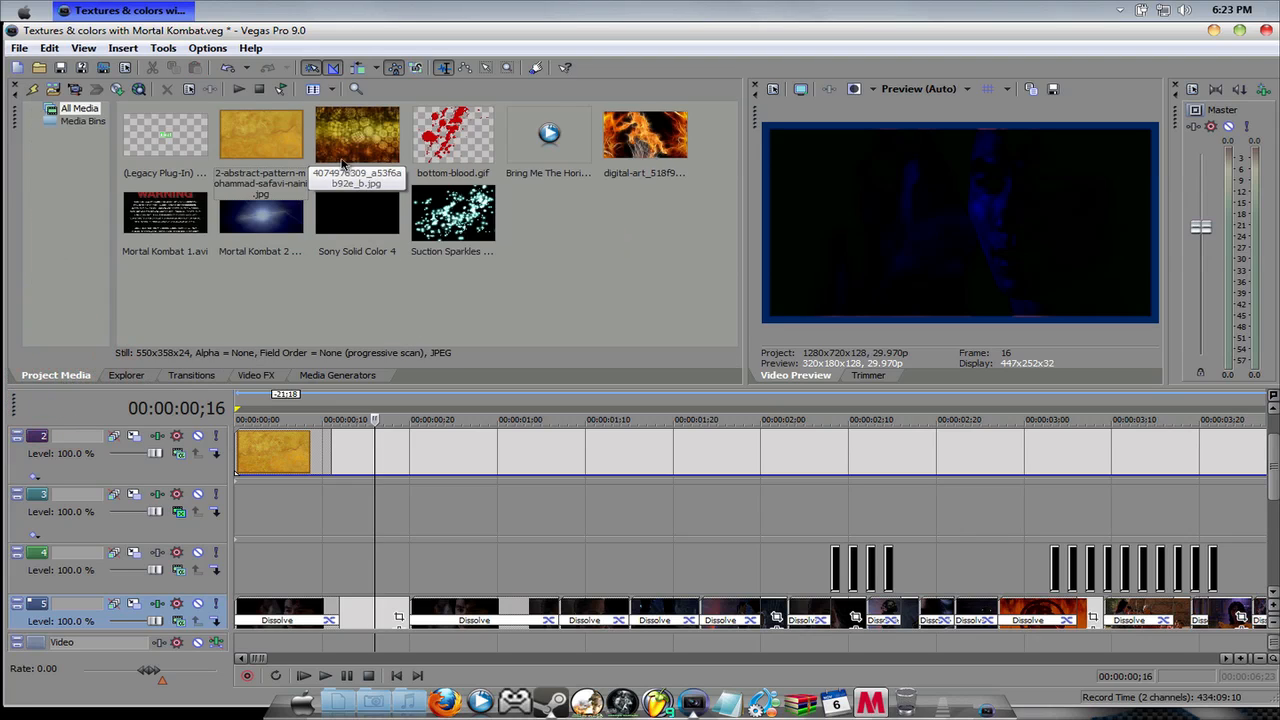
pyautogui.moveTo(345, 146); pyautogui.dragTo(240, 508)
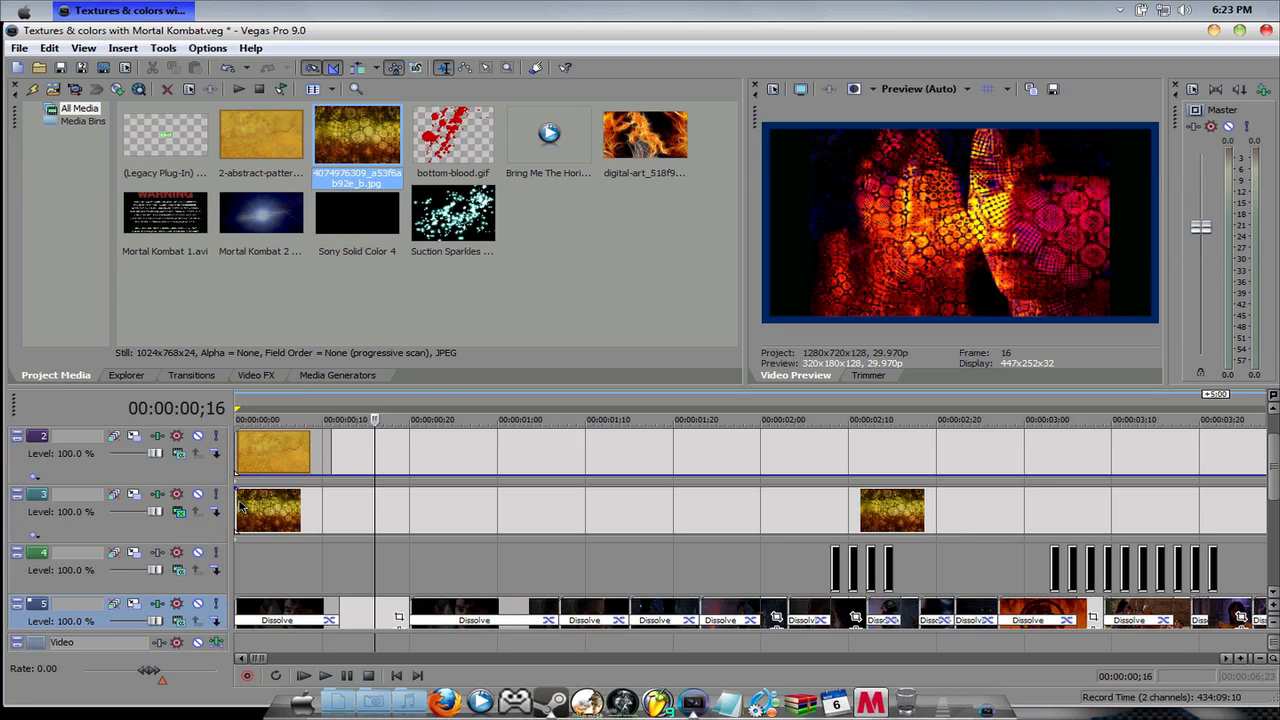
# Turn off Maintain Aspect Ratio for the new texture event on track 3
pyautogui.rightClick(422, 516)
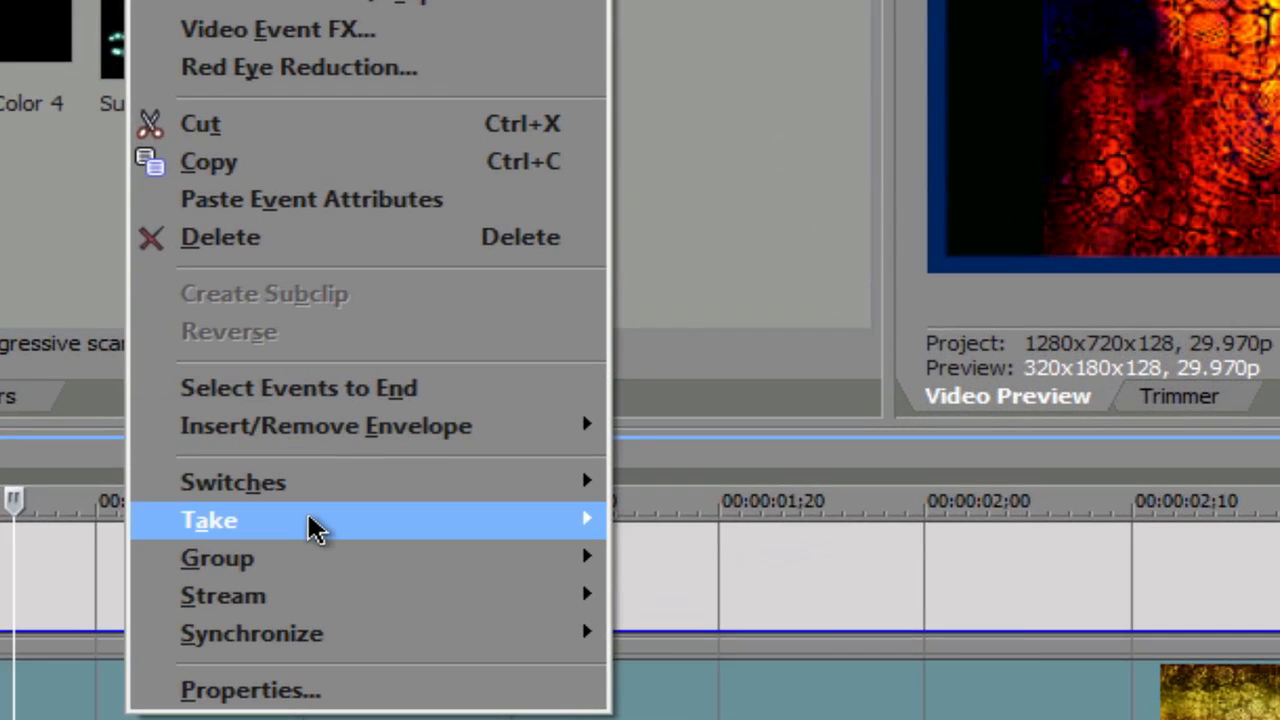
pyautogui.moveTo(309, 495)
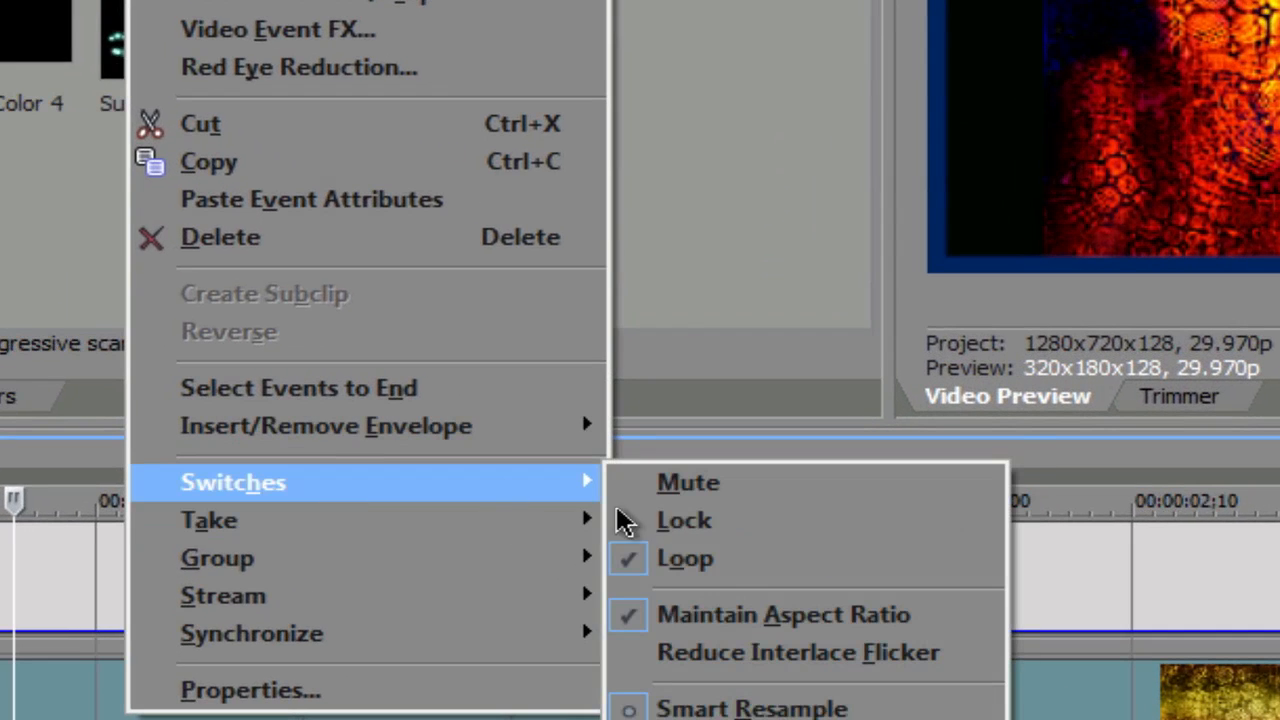
pyautogui.click(735, 628)
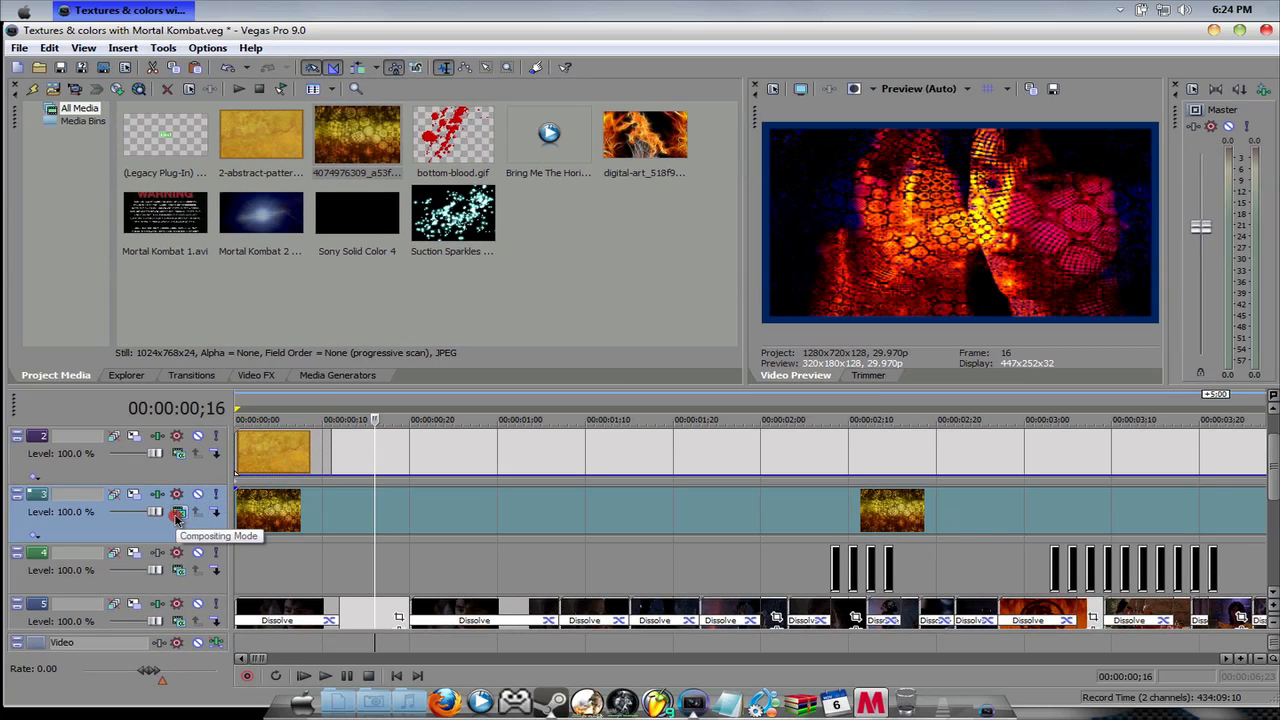
# Try the Multiply (Mask) compositing mode on track 3
pyautogui.click(175, 514)
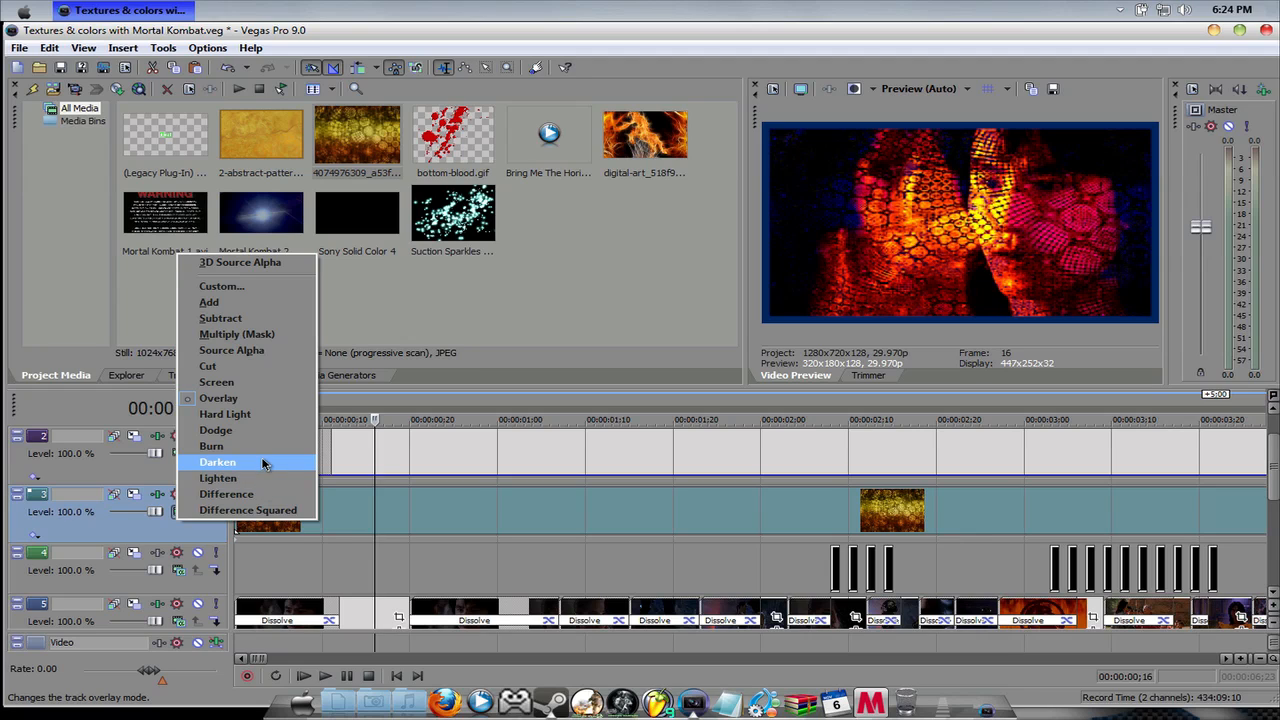
pyautogui.click(216, 334)
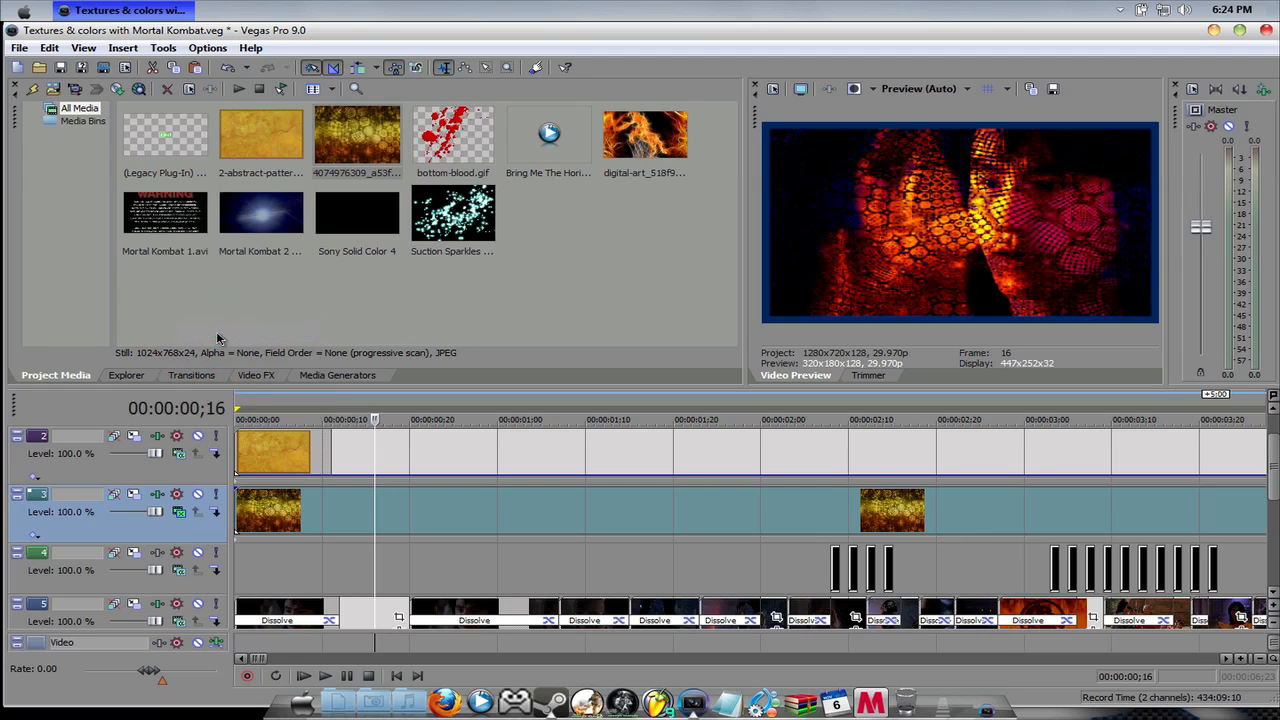
pyautogui.click(180, 456)
pyautogui.click(176, 479)
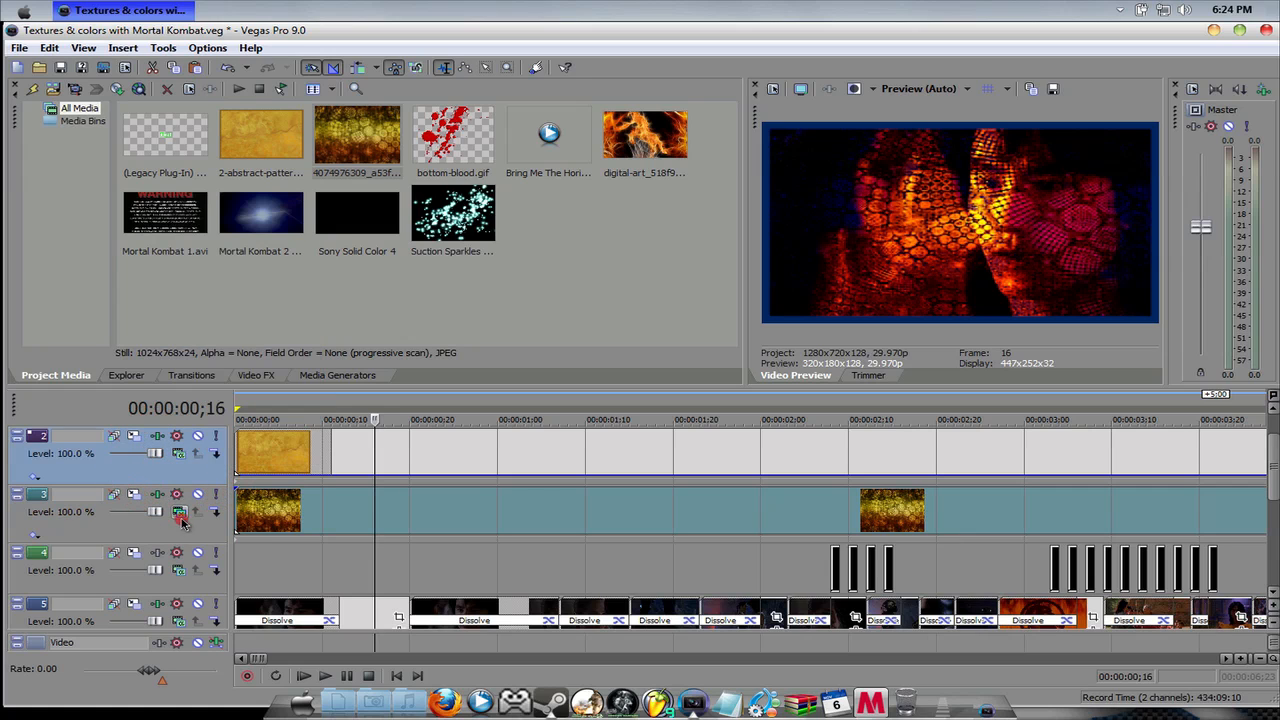
# Set track 3's compositing mode to Screen
pyautogui.click(180, 514)
pyautogui.click(228, 382)
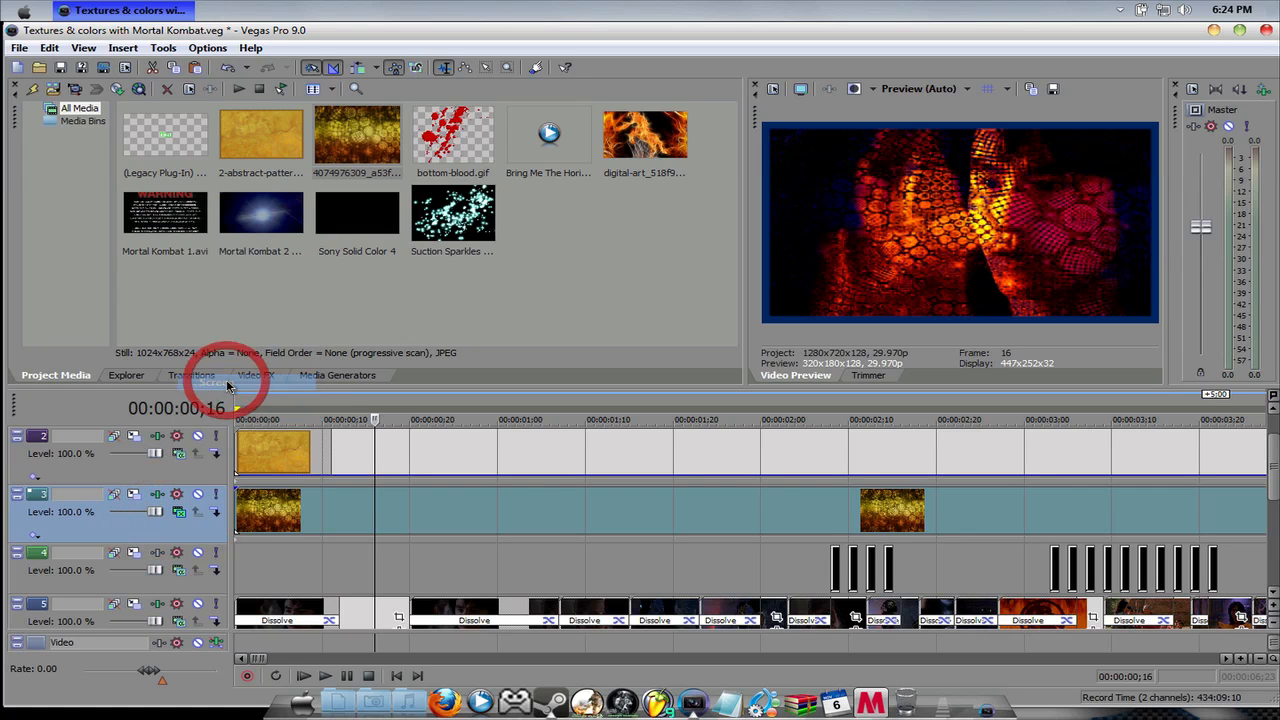
pyautogui.click(180, 514)
pyautogui.click(160, 520)
# Remove every effect except Sharpen from track 3's effect chain, and close the effects window
pyautogui.click(157, 494)
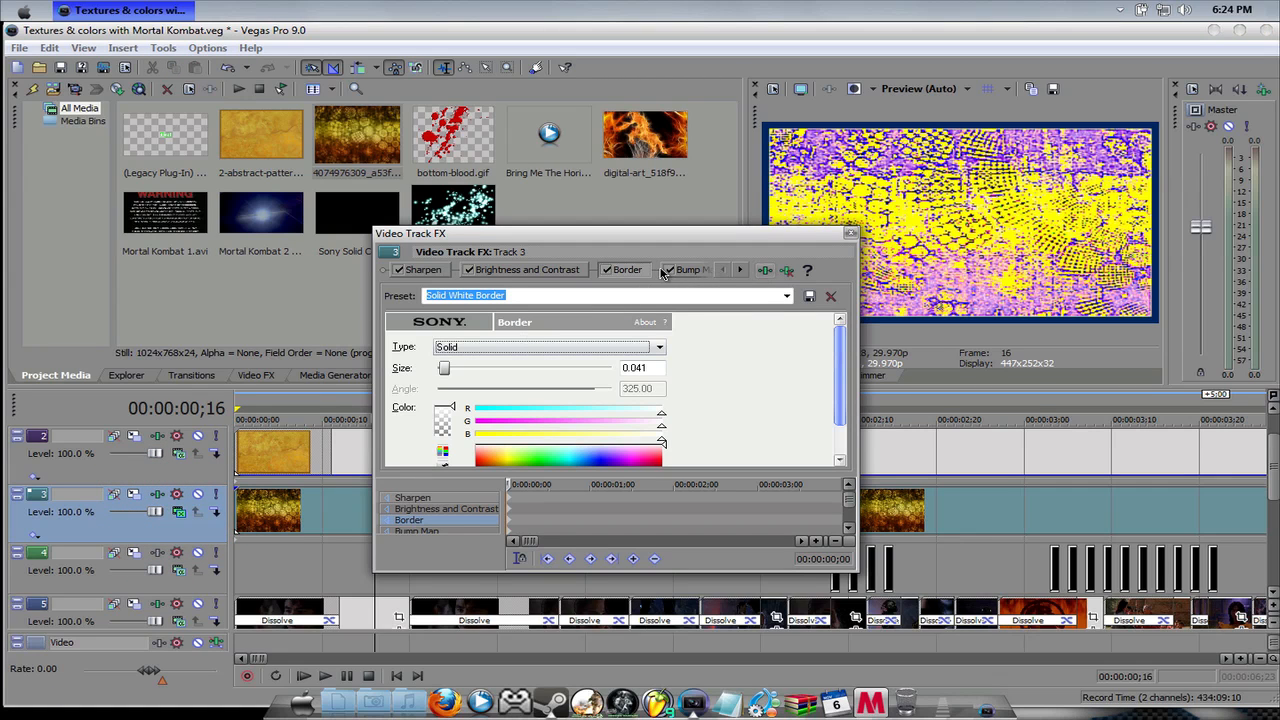
pyautogui.click(789, 272)
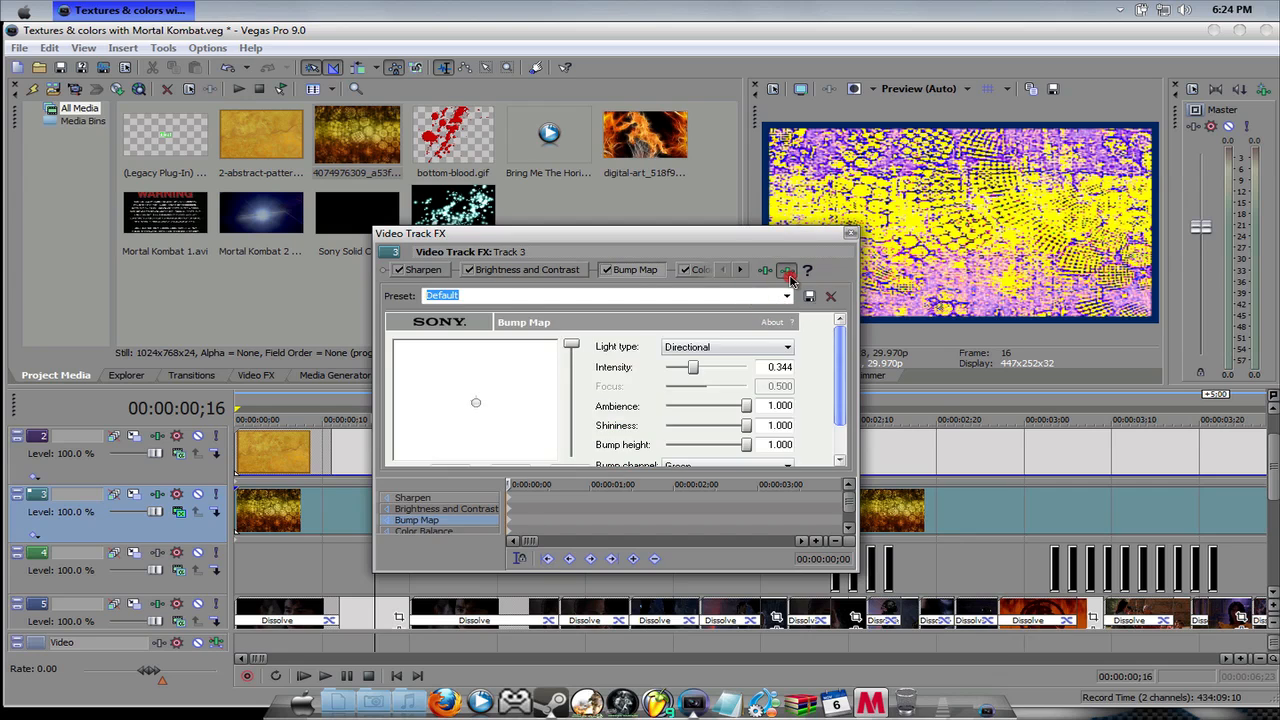
pyautogui.click(789, 272)
pyautogui.click(789, 272)
pyautogui.click(789, 272)
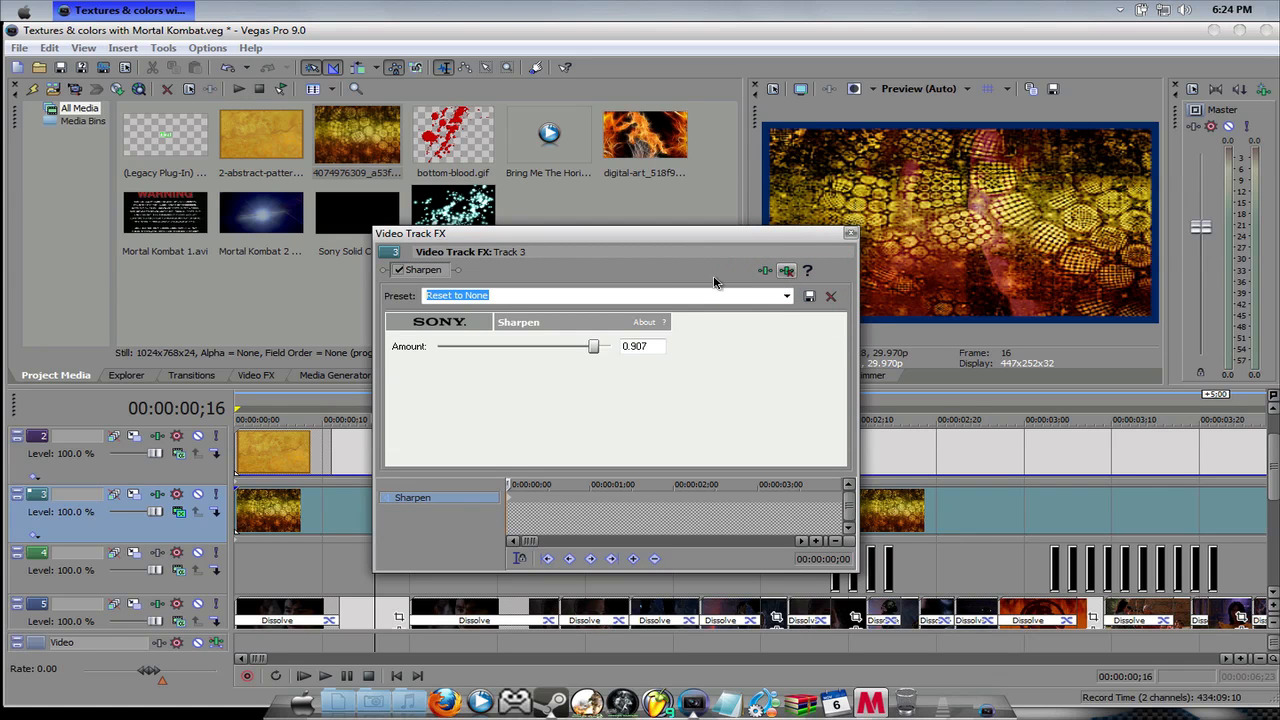
pyautogui.click(851, 233)
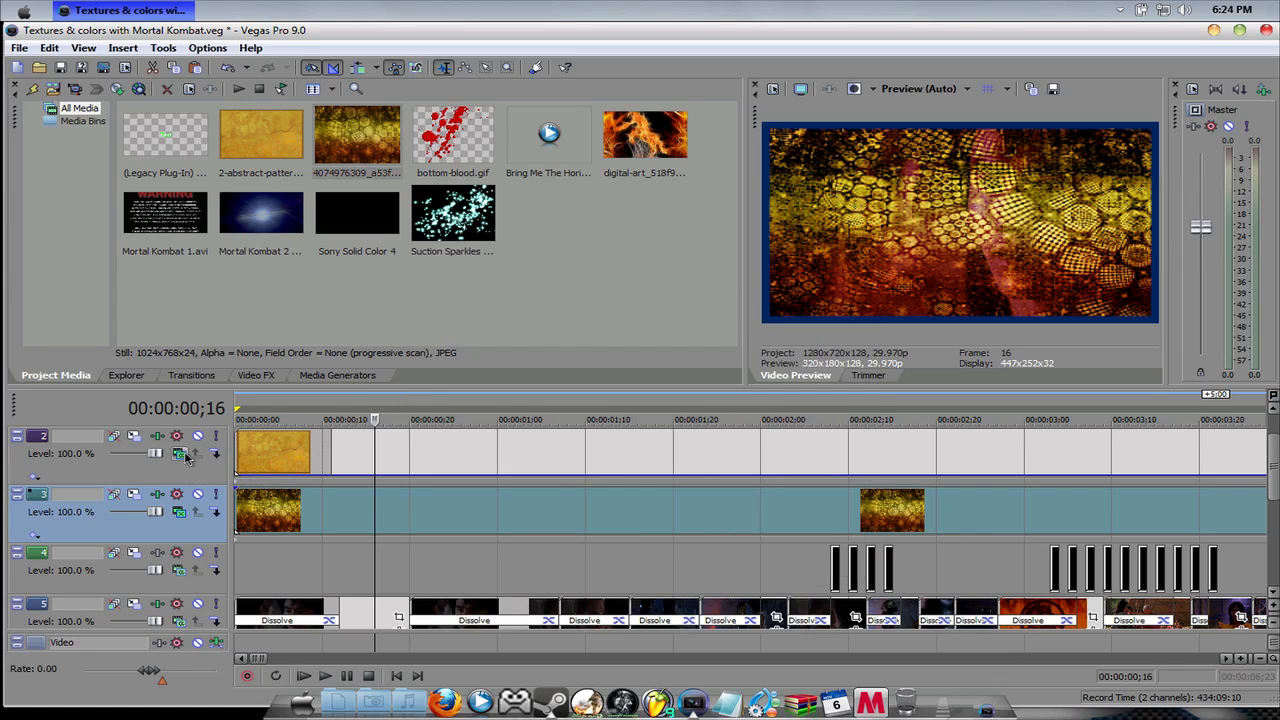
# Try the Overlay compositing mode on track 3 together with Darken, Lighten and Add in turn on track 2
pyautogui.click(179, 511)
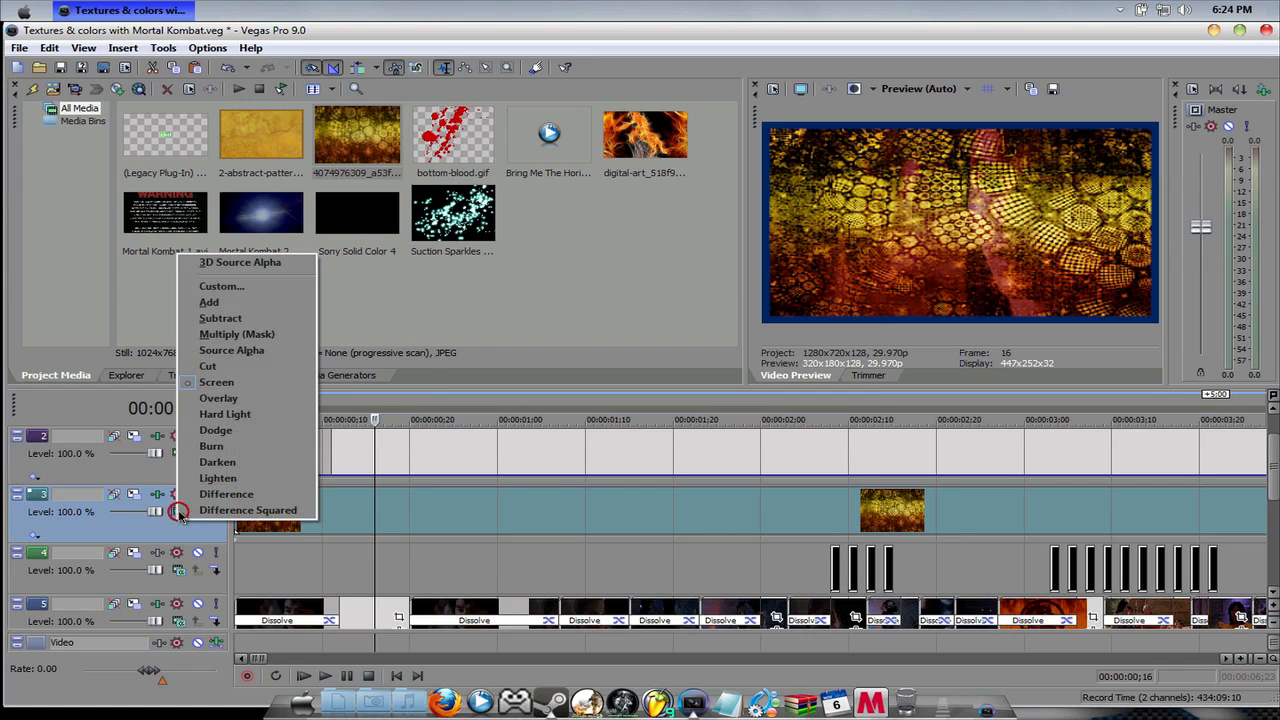
pyautogui.click(225, 401)
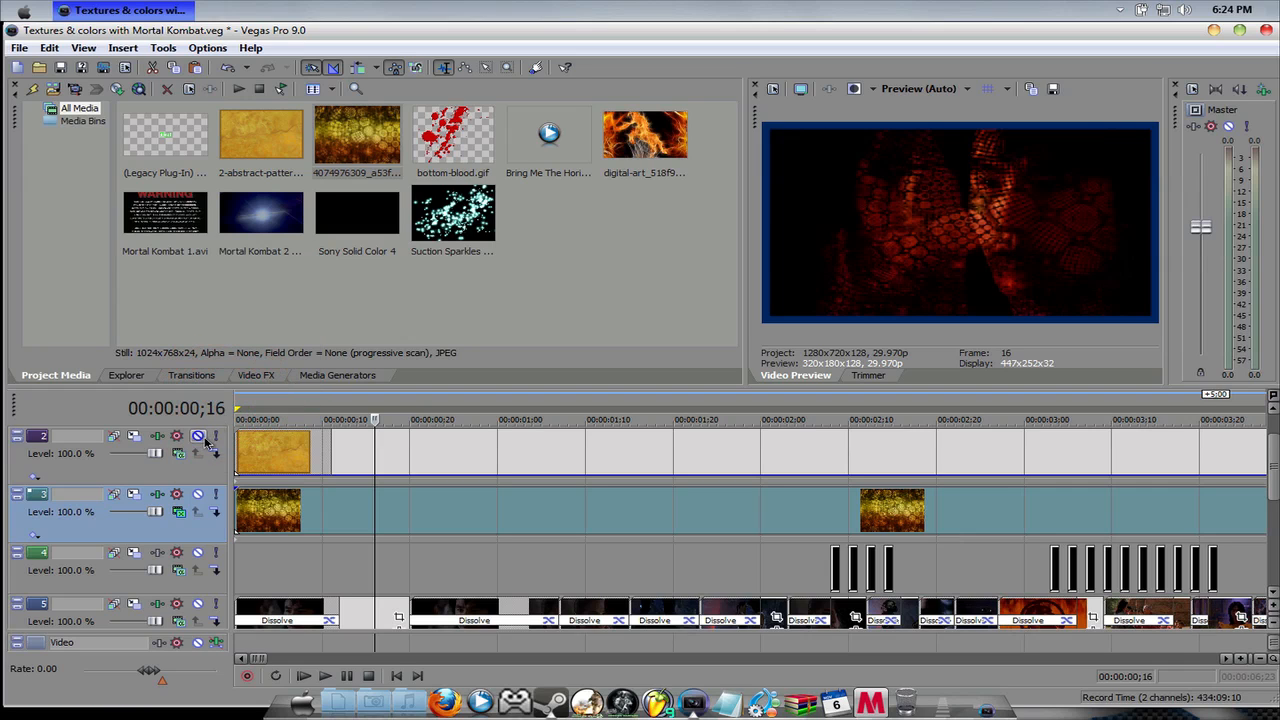
pyautogui.click(204, 438)
pyautogui.click(214, 409)
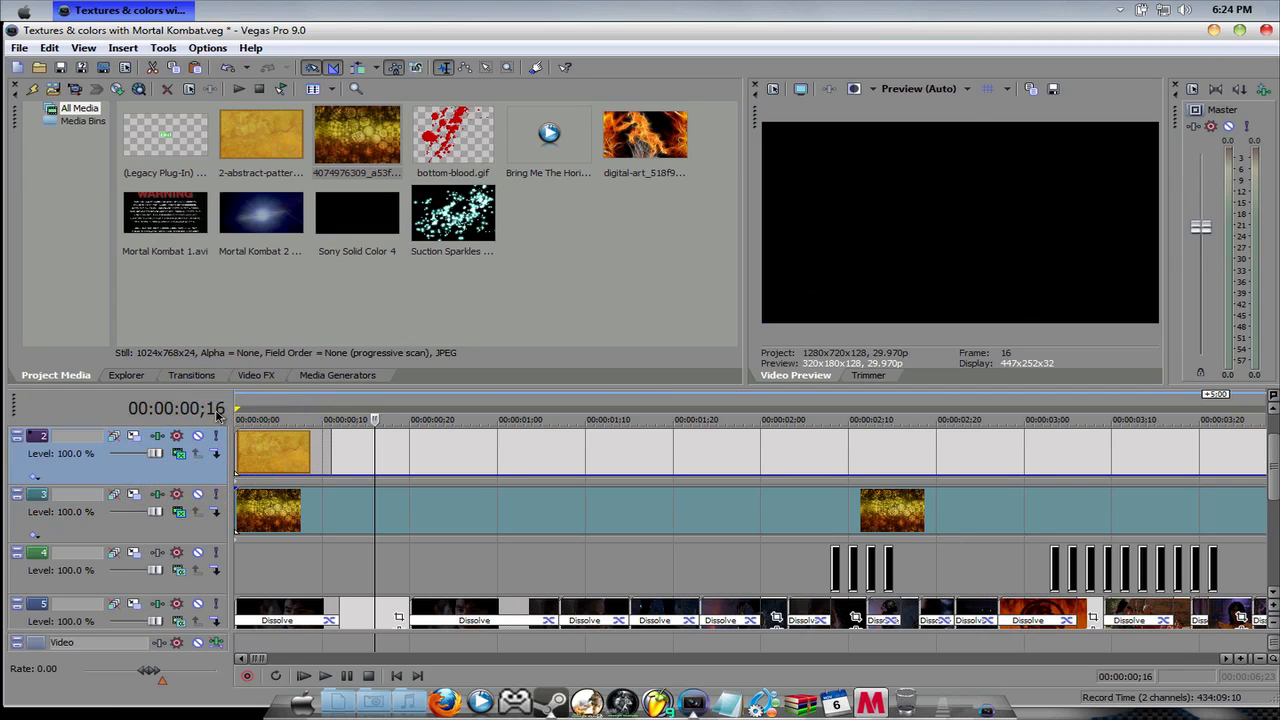
pyautogui.click(180, 456)
pyautogui.click(217, 424)
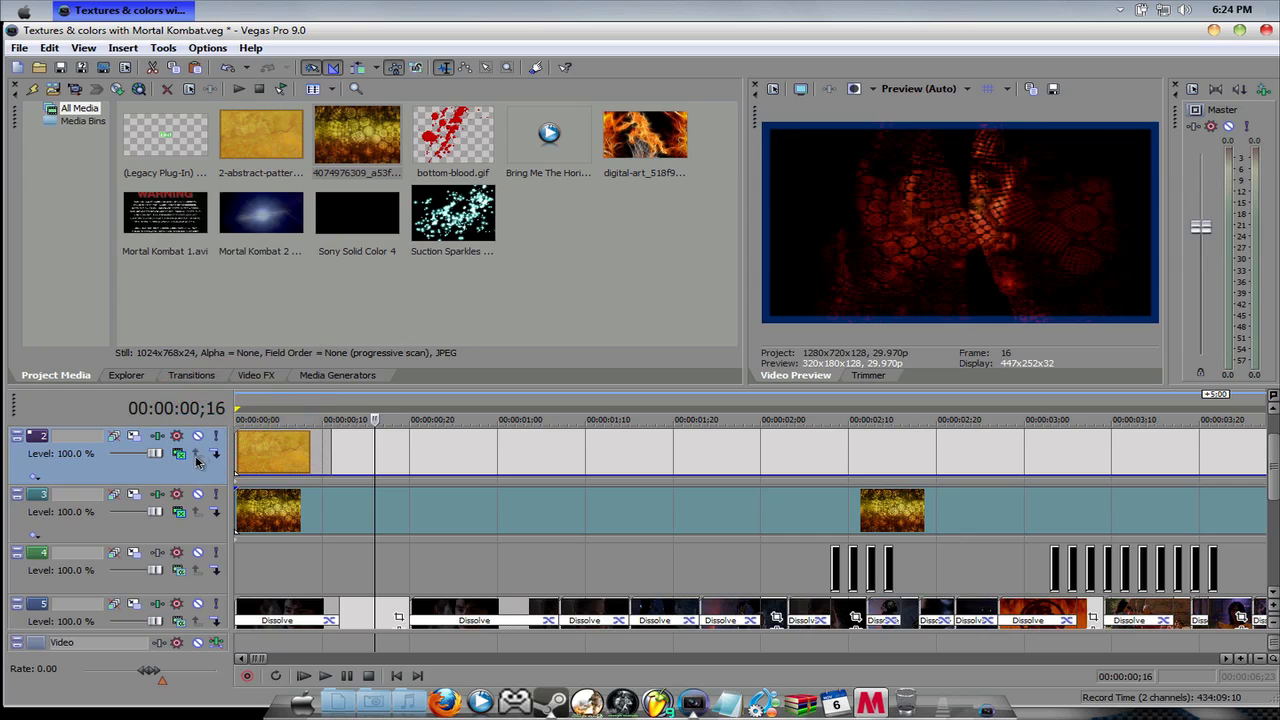
pyautogui.click(180, 456)
pyautogui.click(240, 246)
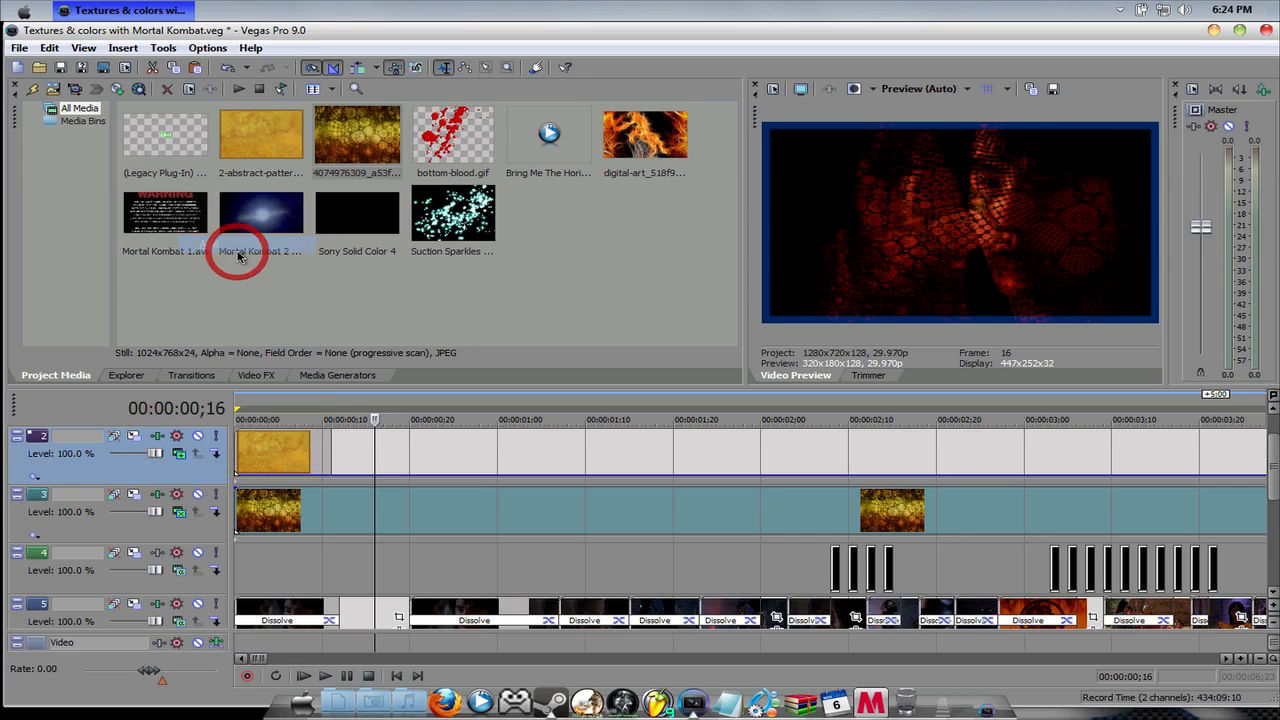
# Set track 3's compositing mode to Source Alpha and track 2's to Hard Light
pyautogui.click(182, 511)
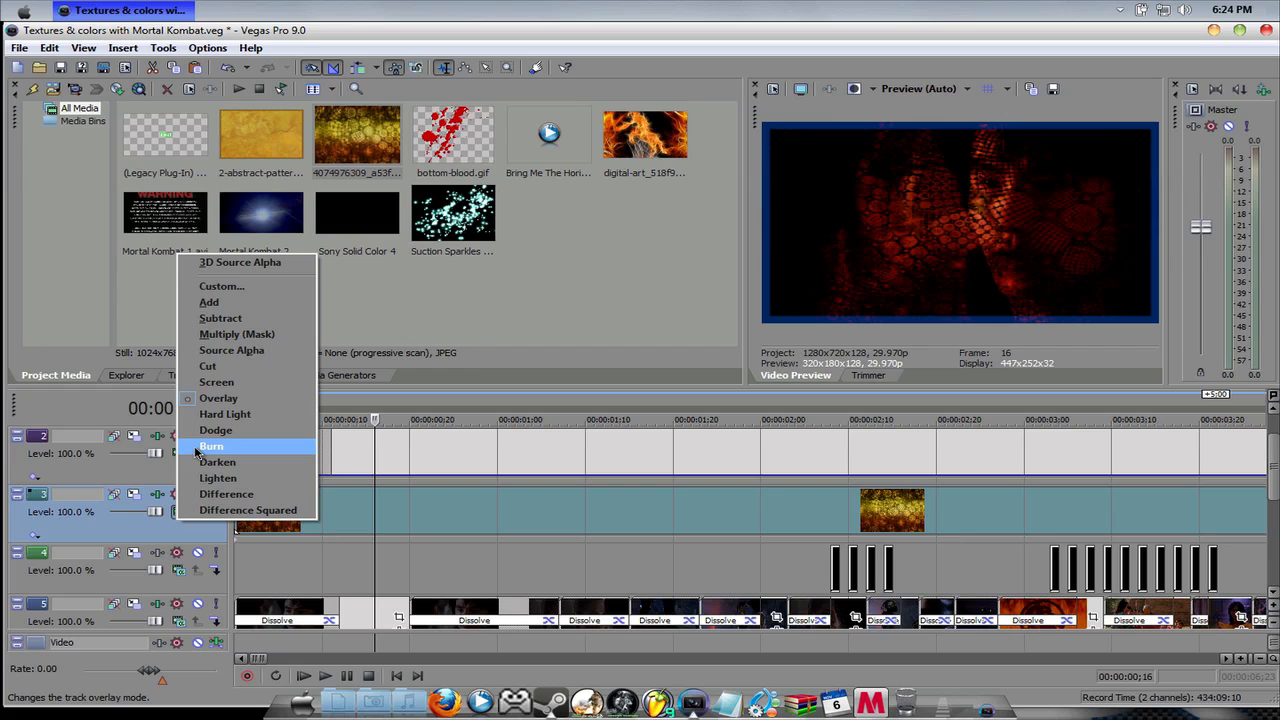
pyautogui.click(238, 350)
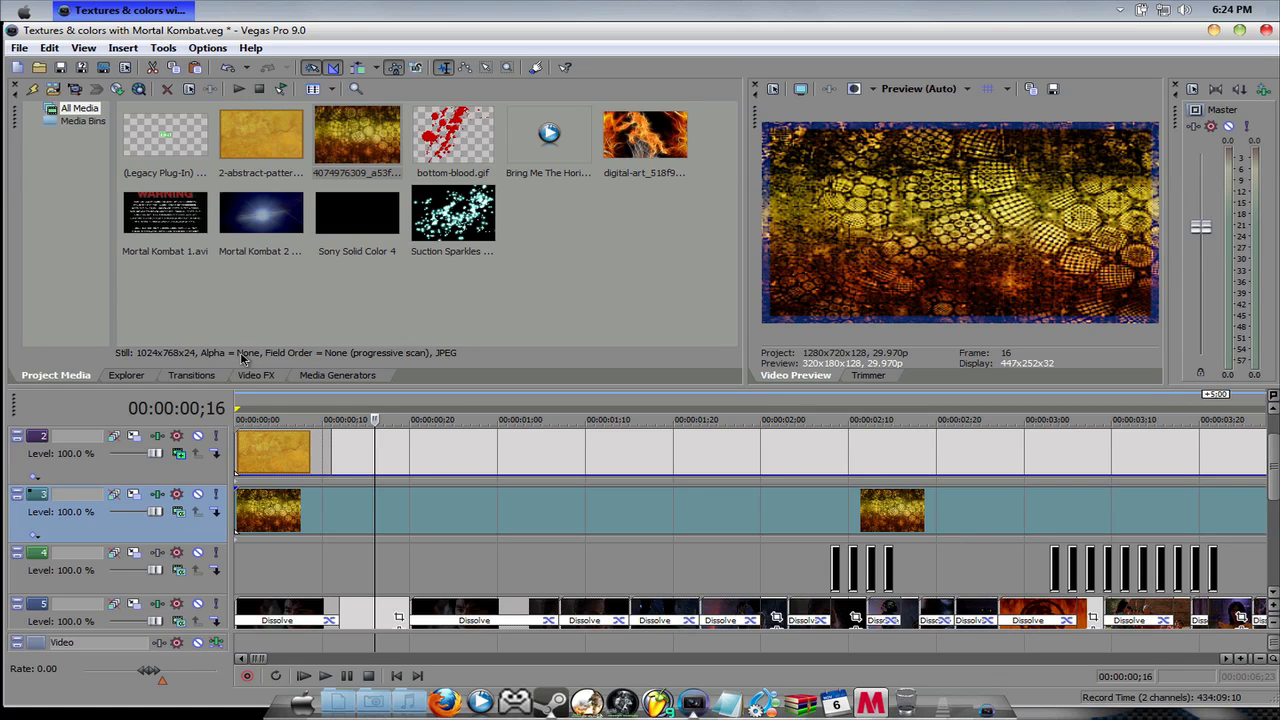
pyautogui.click(180, 454)
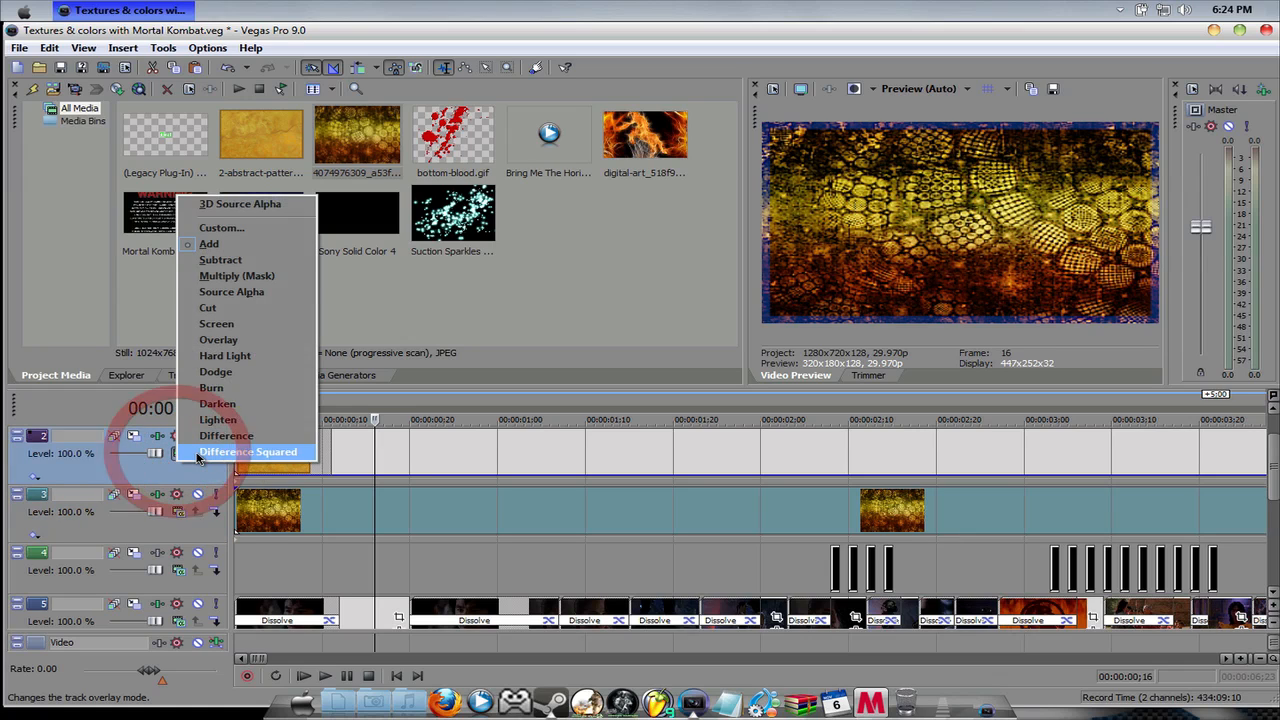
pyautogui.click(243, 356)
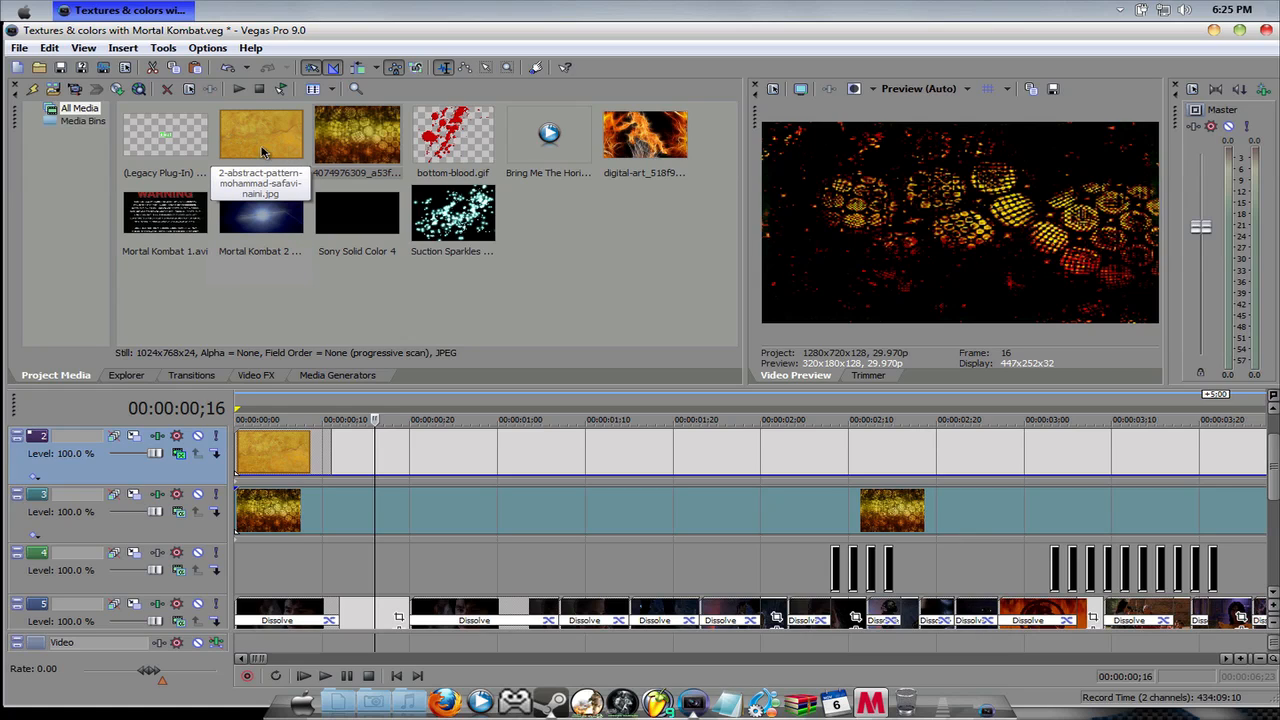
# Cut the texture event from track 3 and place digital-art_518f96b4.jpg at the start of that track instead
pyautogui.rightClick(370, 521)
pyautogui.click(406, 268)
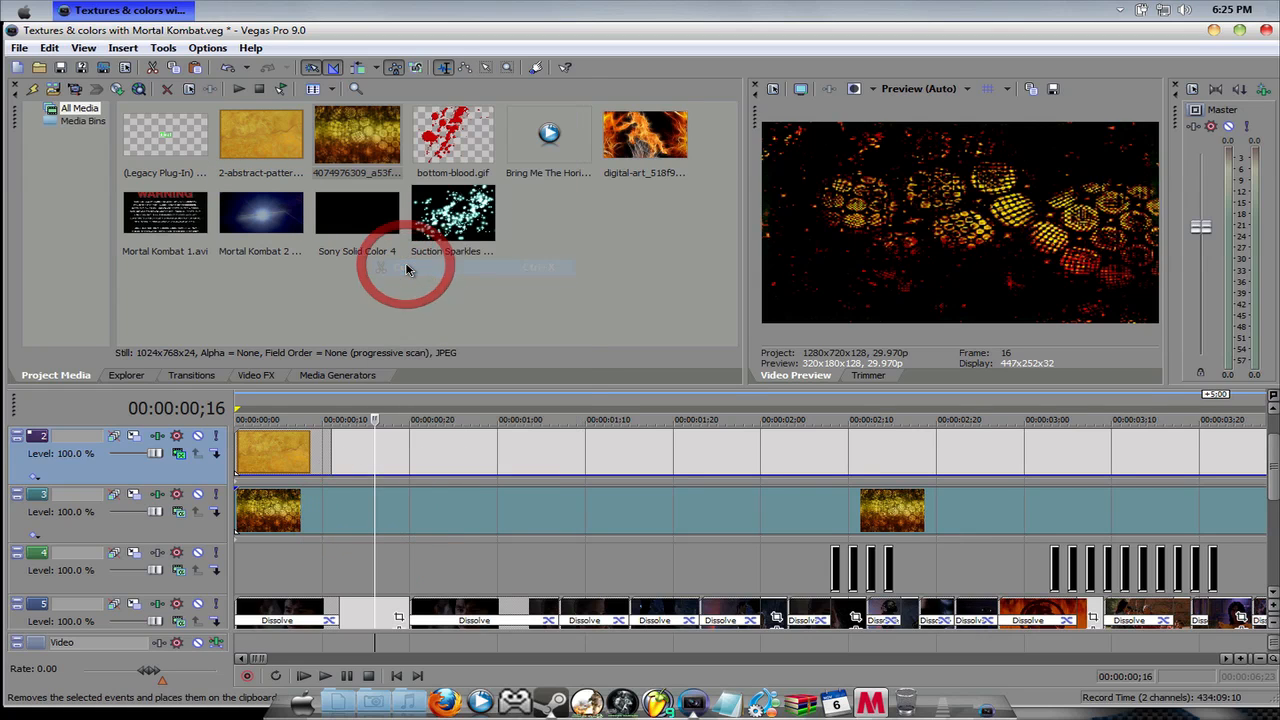
pyautogui.click(630, 137)
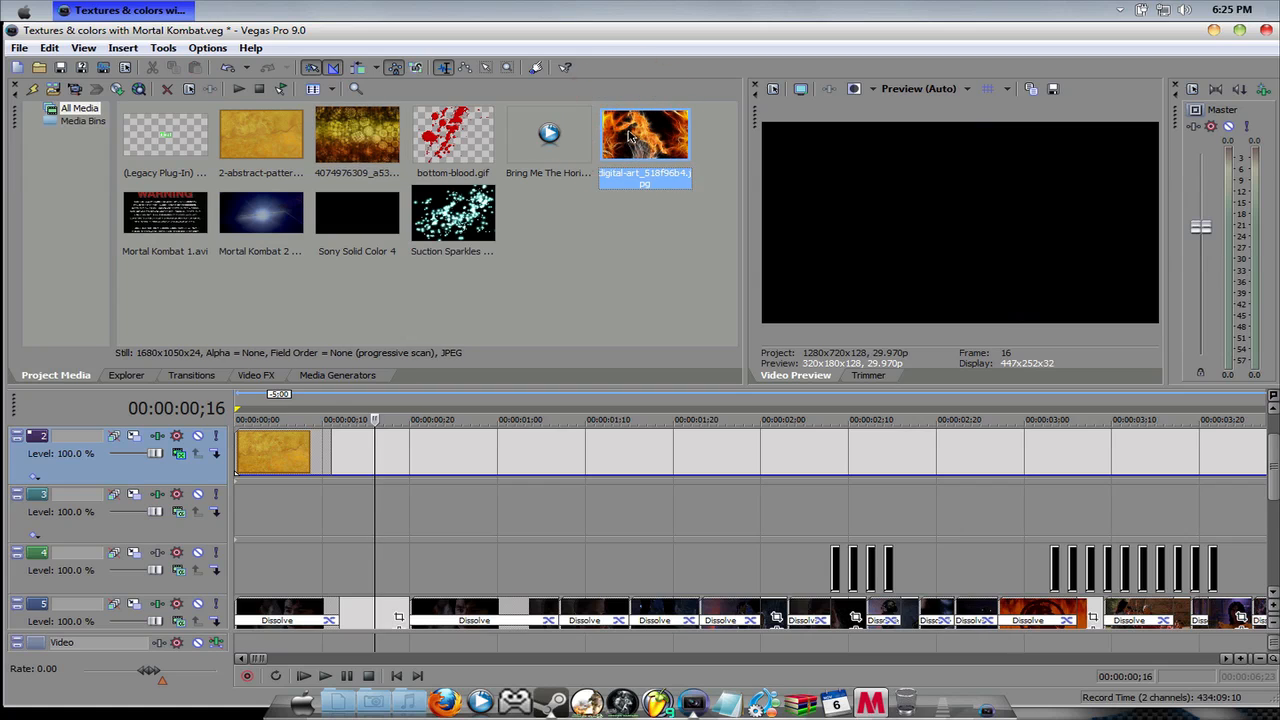
pyautogui.moveTo(630, 137); pyautogui.dragTo(243, 500)
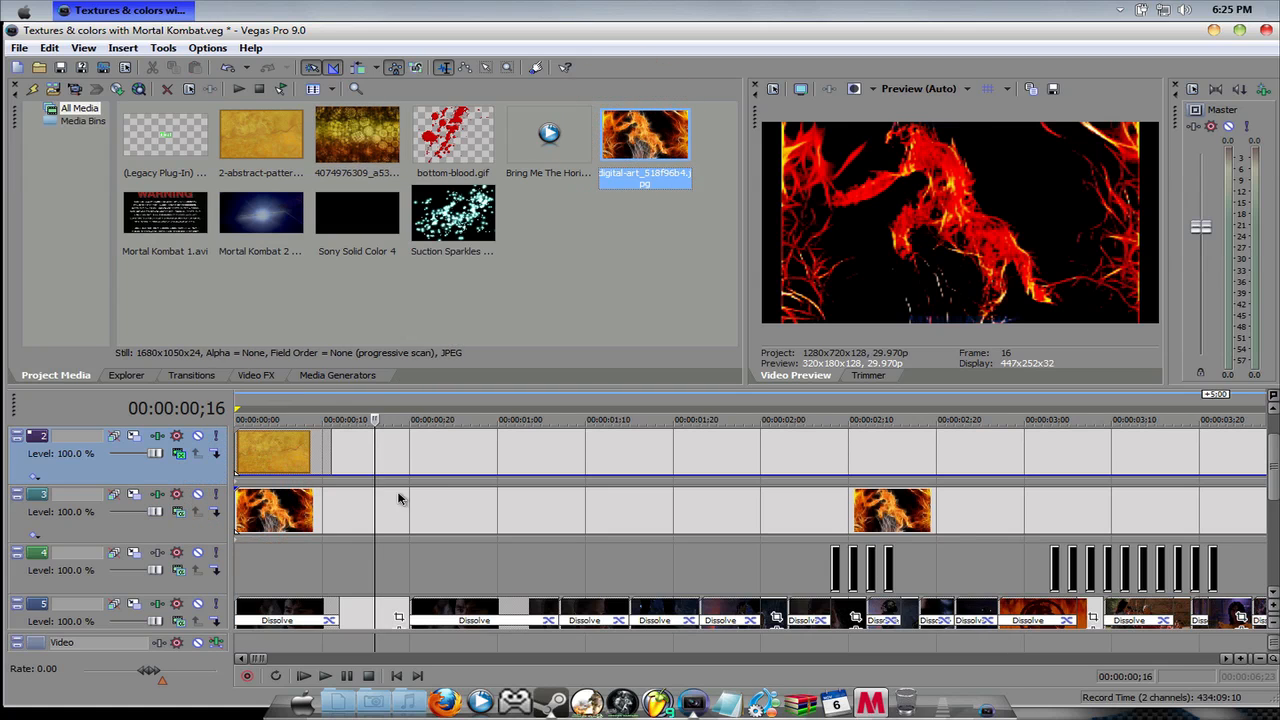
# Turn off Maintain Aspect Ratio for the fire texture event on track 3
pyautogui.rightClick(463, 520)
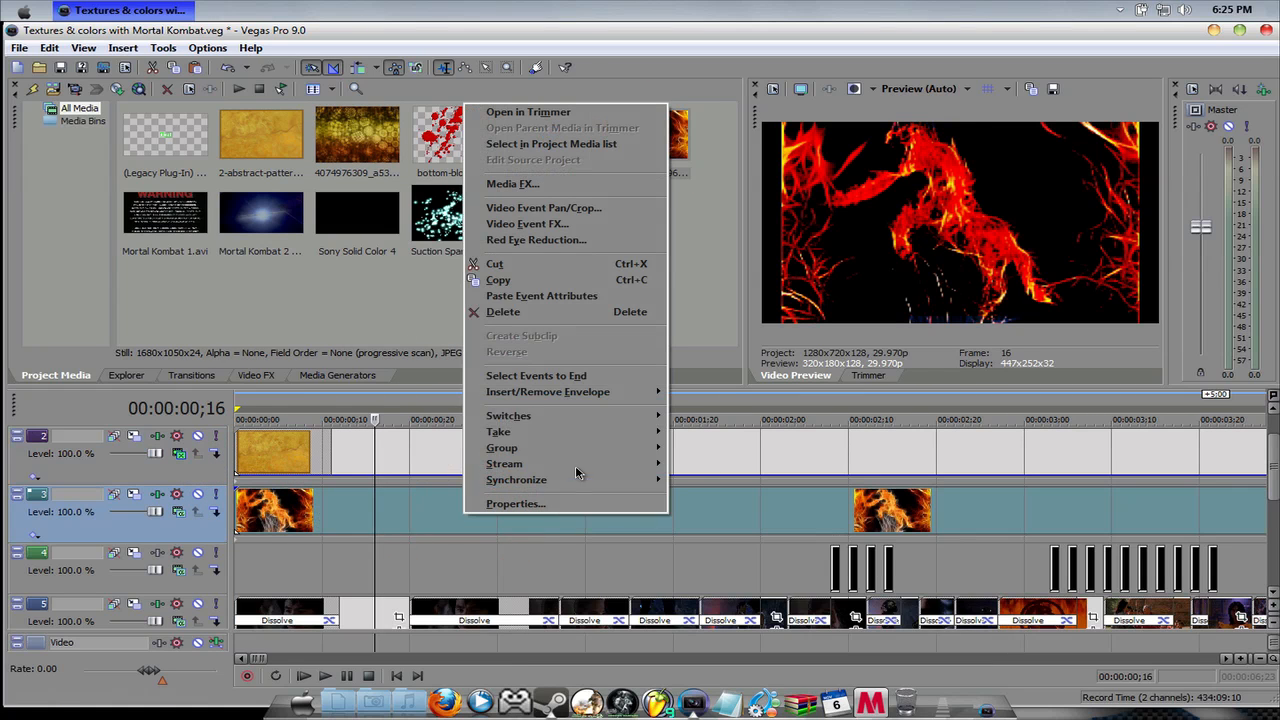
pyautogui.moveTo(571, 416)
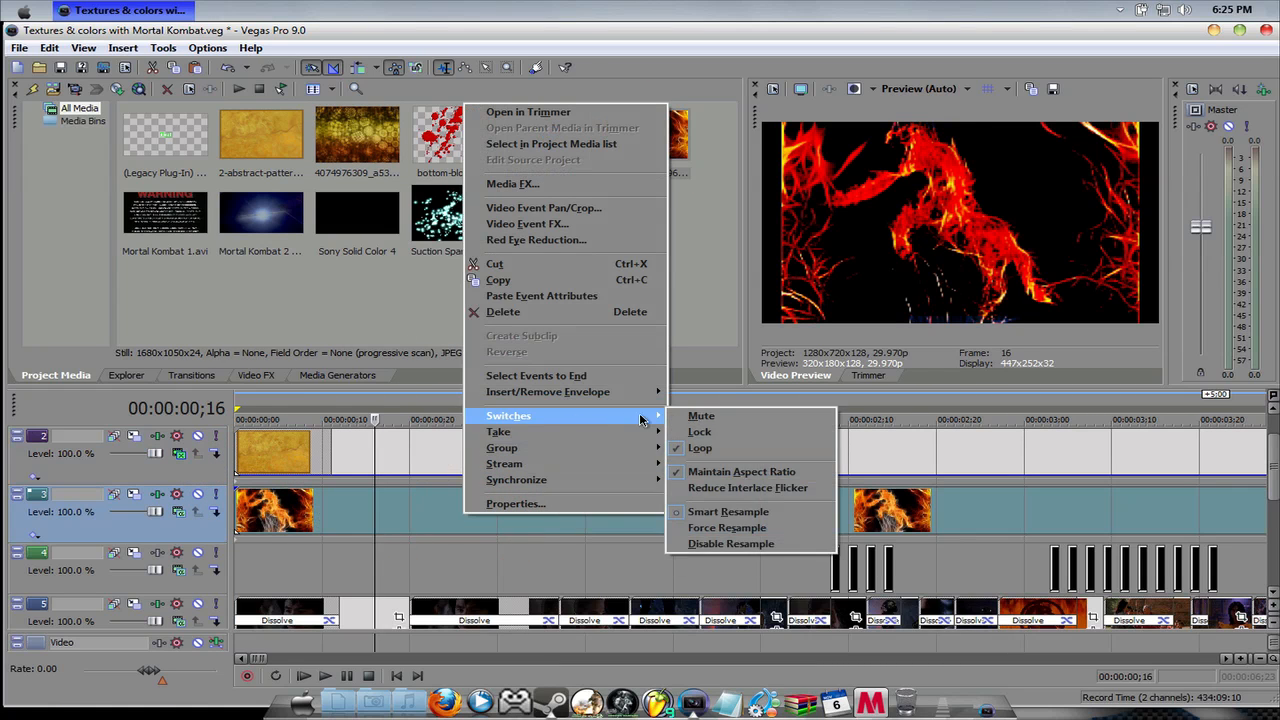
pyautogui.click(742, 472)
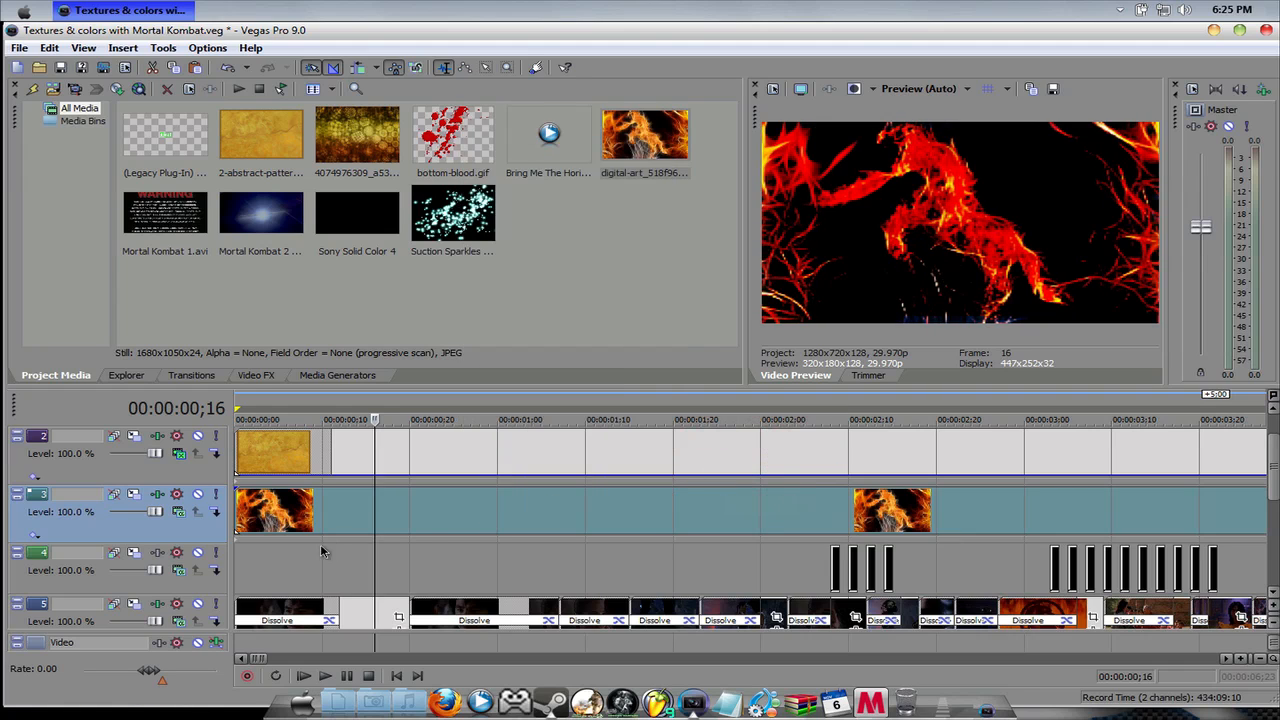
# Try the Overlay and Screen compositing modes on track 3, and set it to Lighten
pyautogui.click(179, 510)
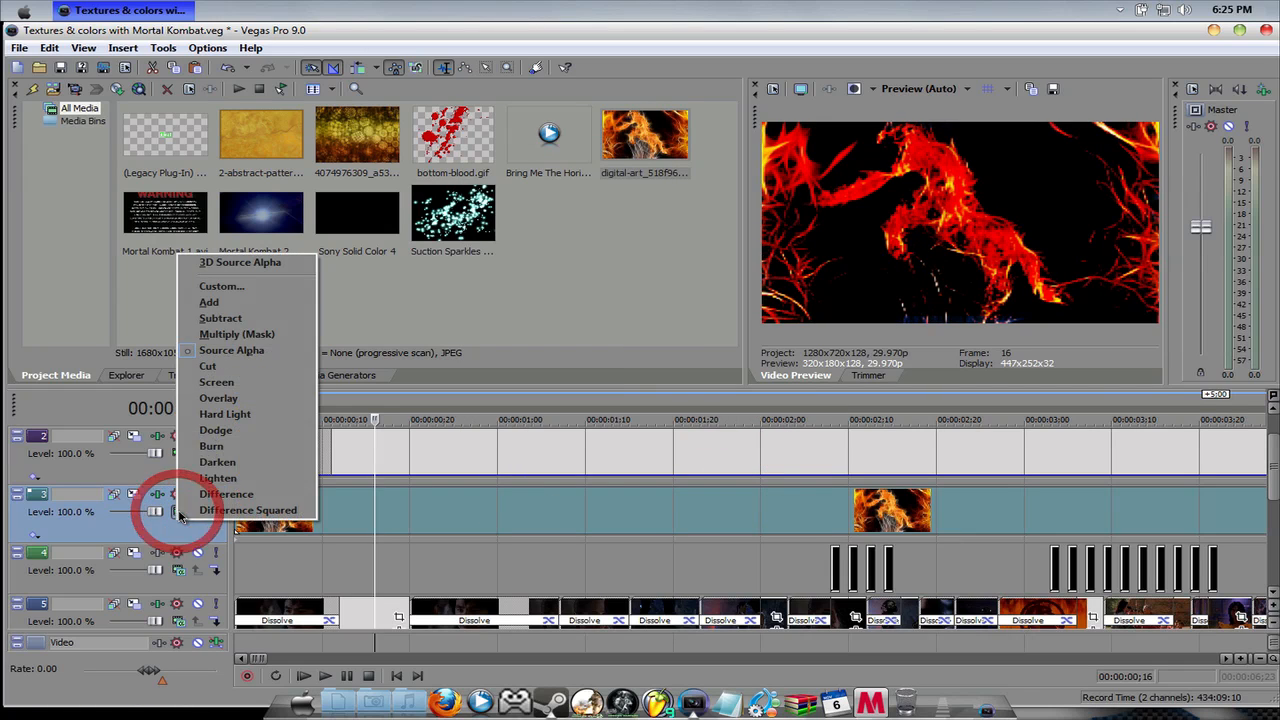
pyautogui.click(220, 400)
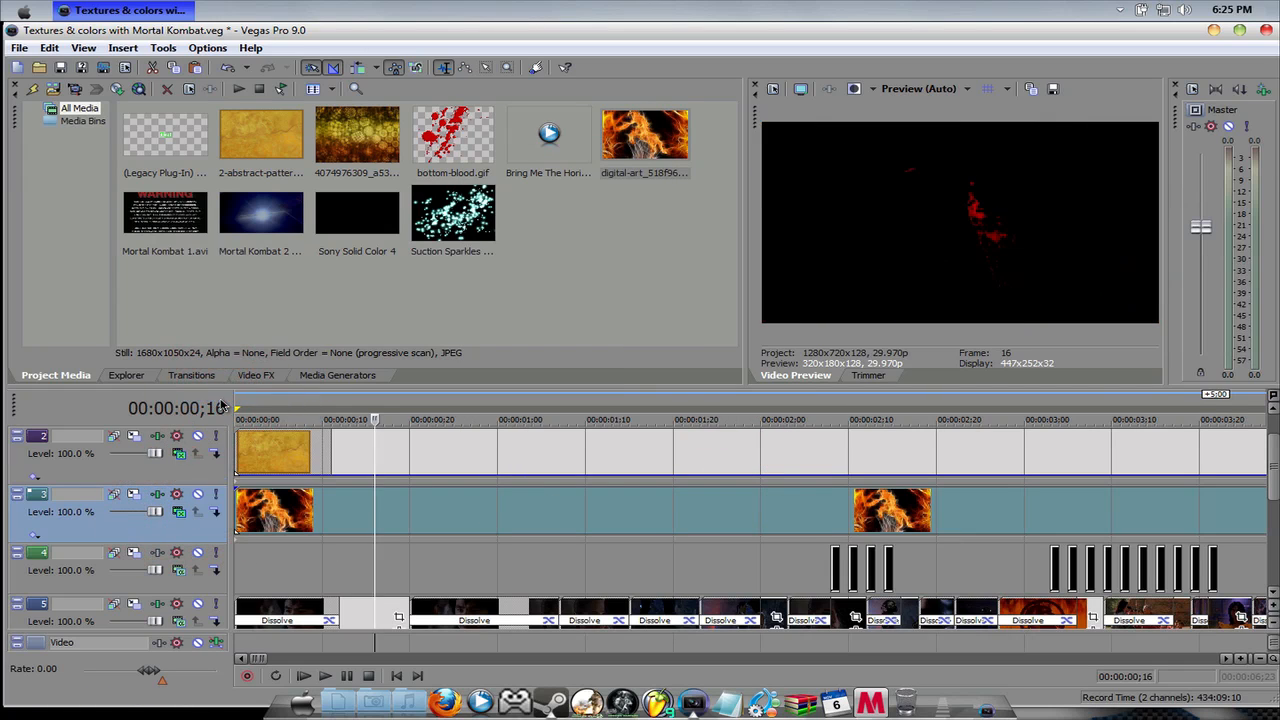
pyautogui.click(179, 512)
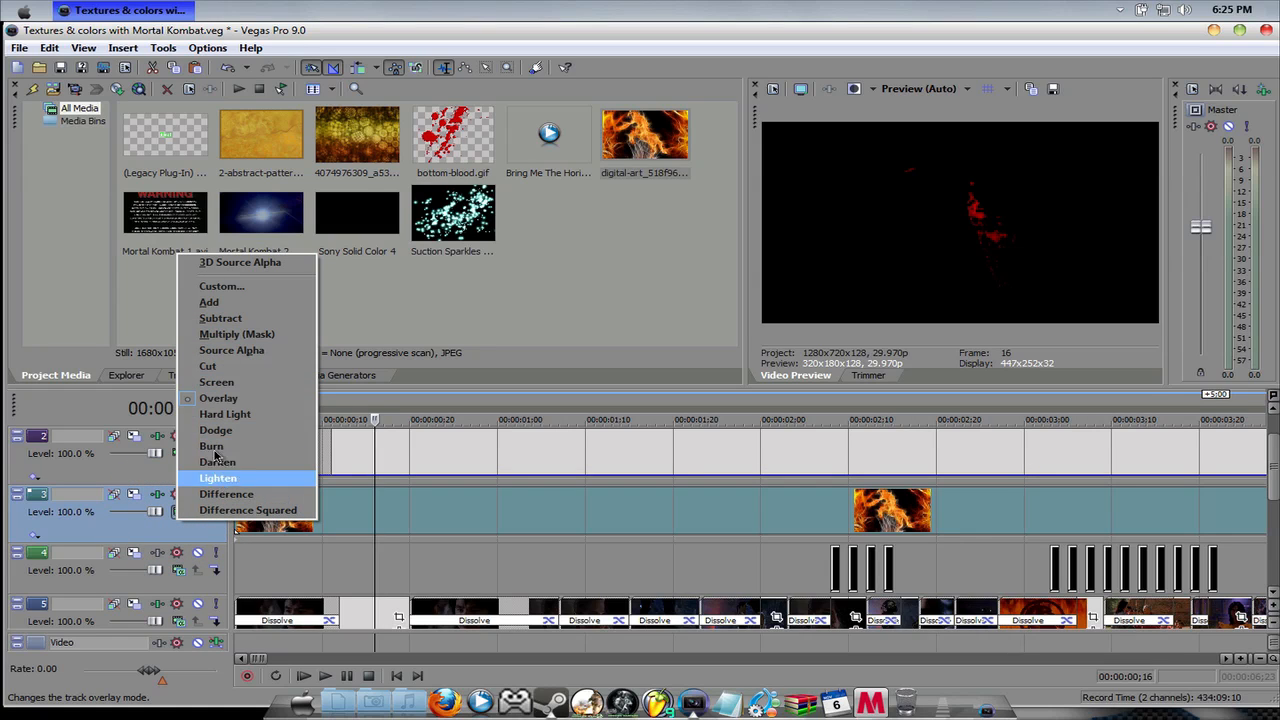
pyautogui.click(216, 383)
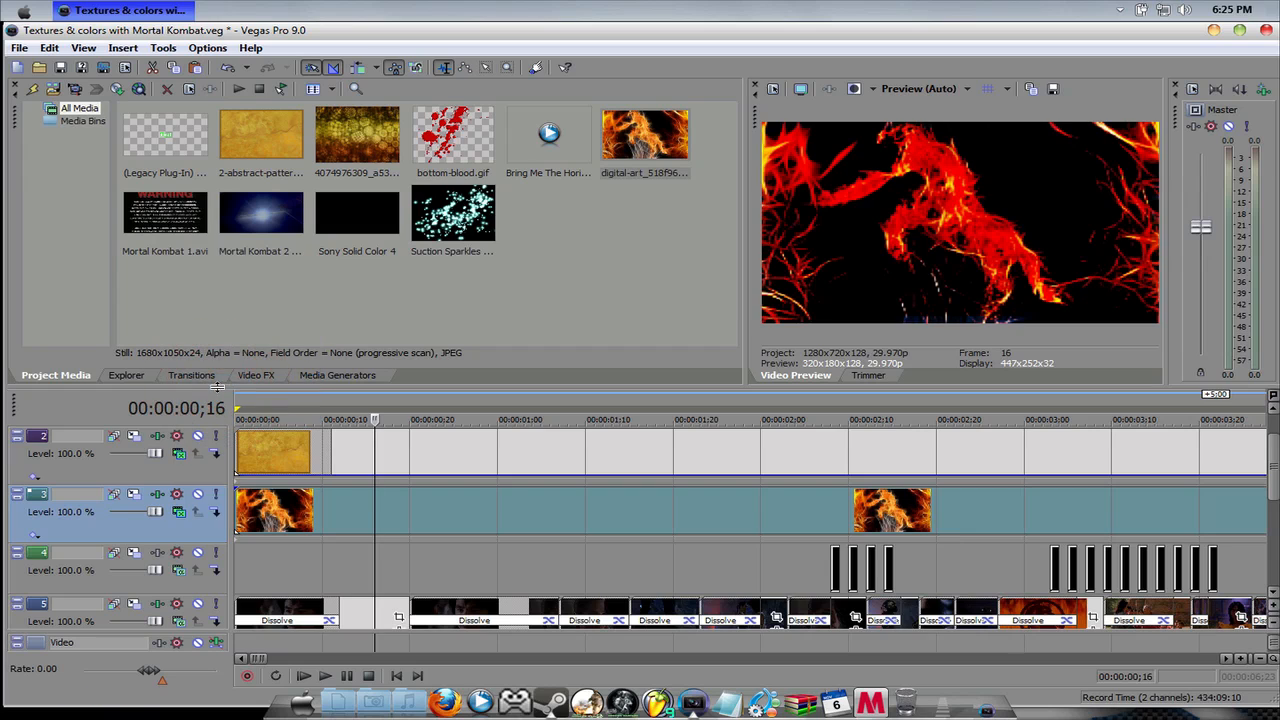
pyautogui.click(179, 512)
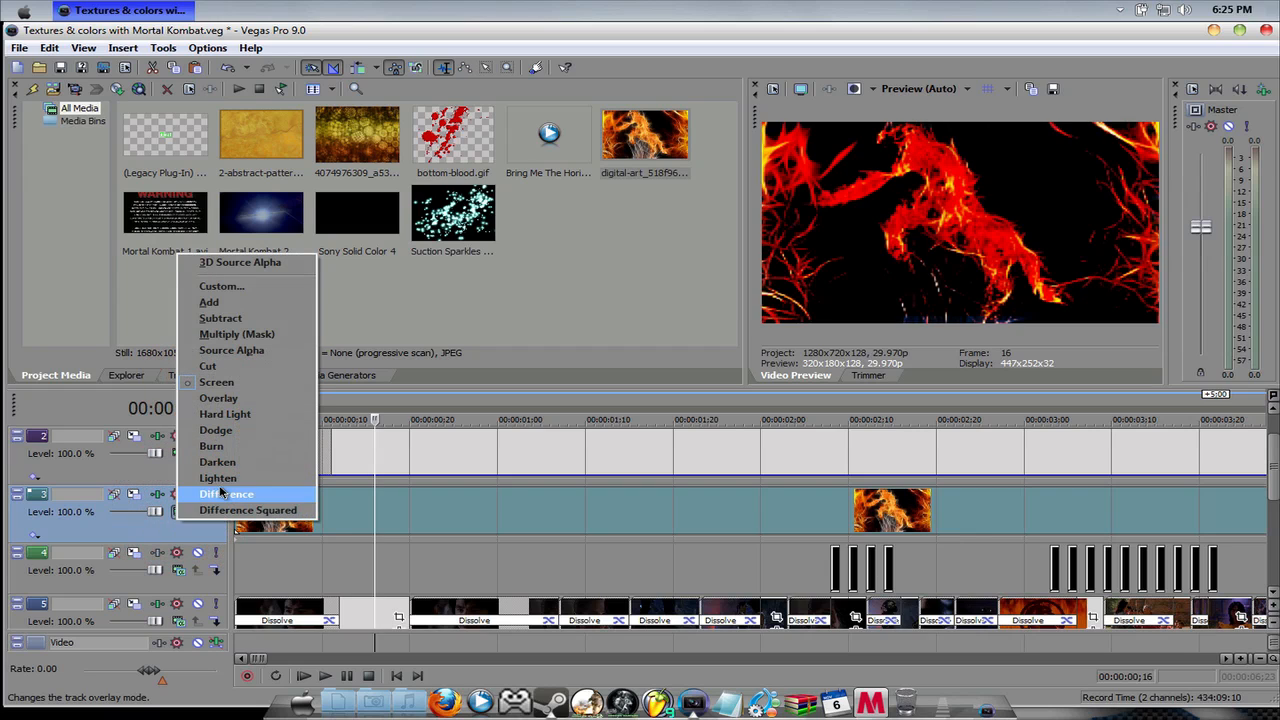
pyautogui.click(219, 479)
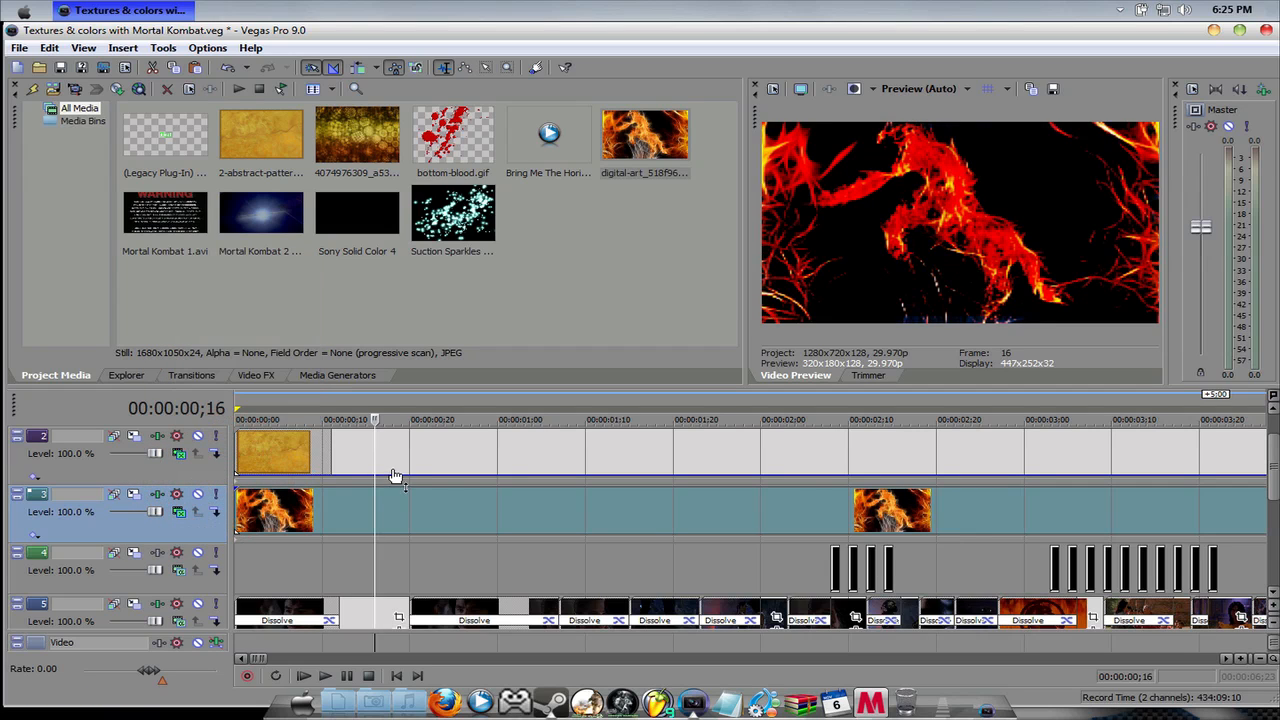
# Cut the fire texture event from track 3
pyautogui.click(380, 518)
pyautogui.click(414, 519)
pyautogui.rightClick(416, 519)
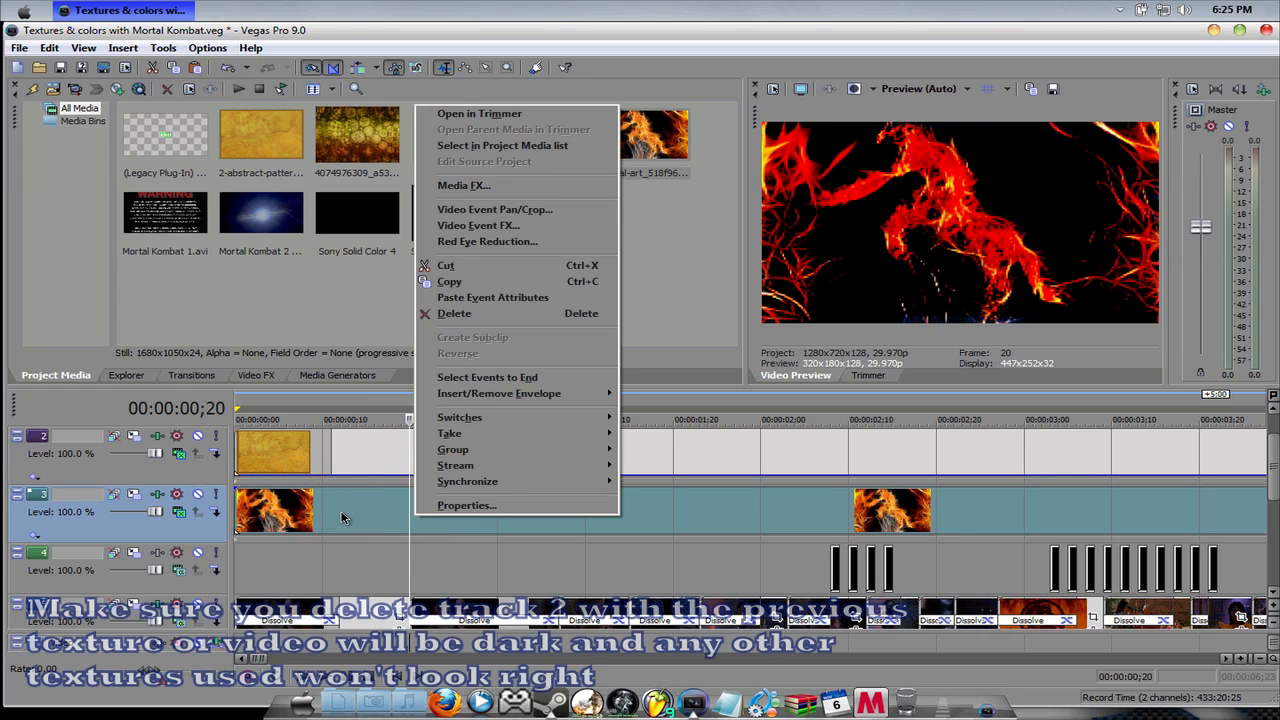
pyautogui.click(450, 265)
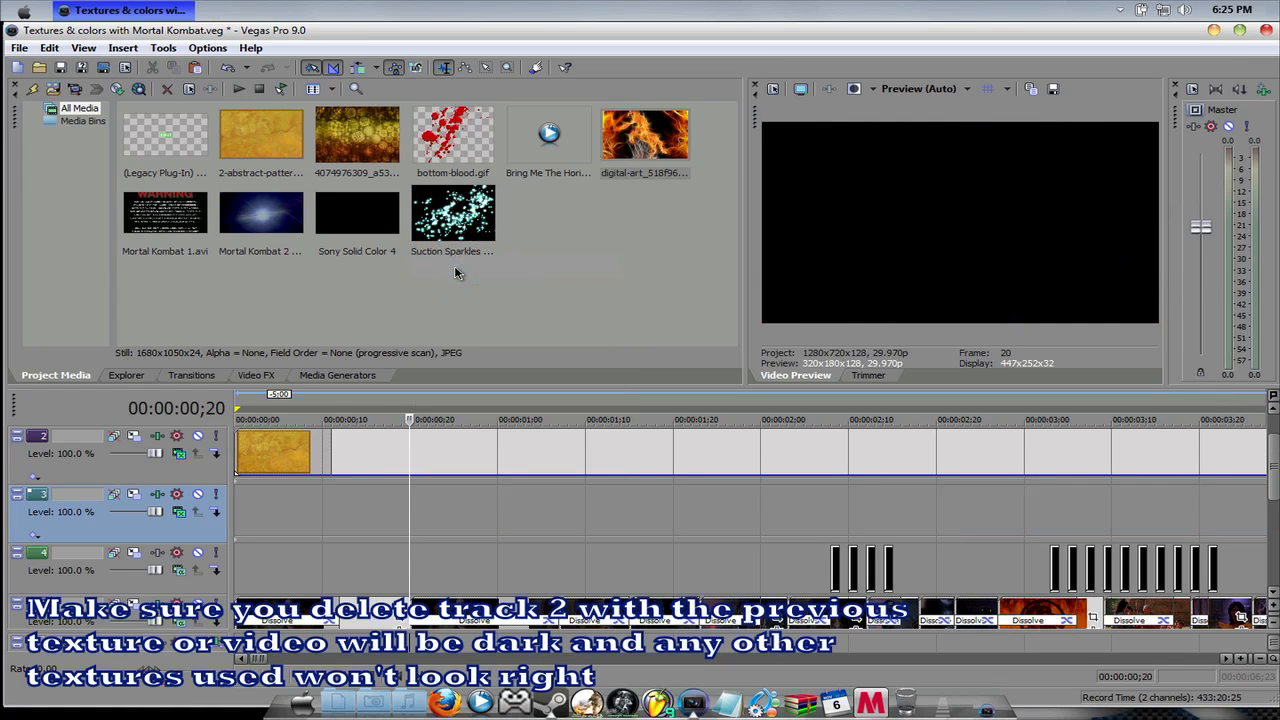
# Import Grunge_Background_v2_by_Bcoolbyte.jpg into the project media from the folder "Abstract Border & Patters for sony Vegas"
pyautogui.click(16, 49)
pyautogui.moveTo(150, 185)
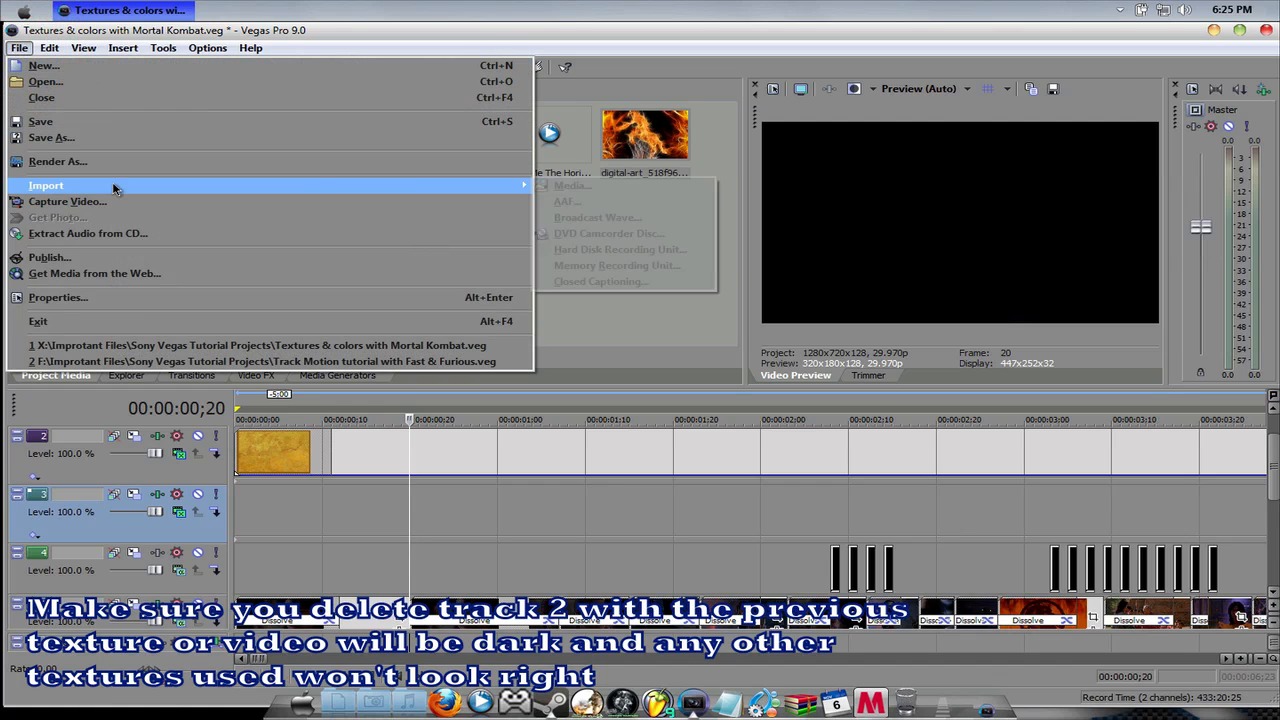
pyautogui.click(584, 184)
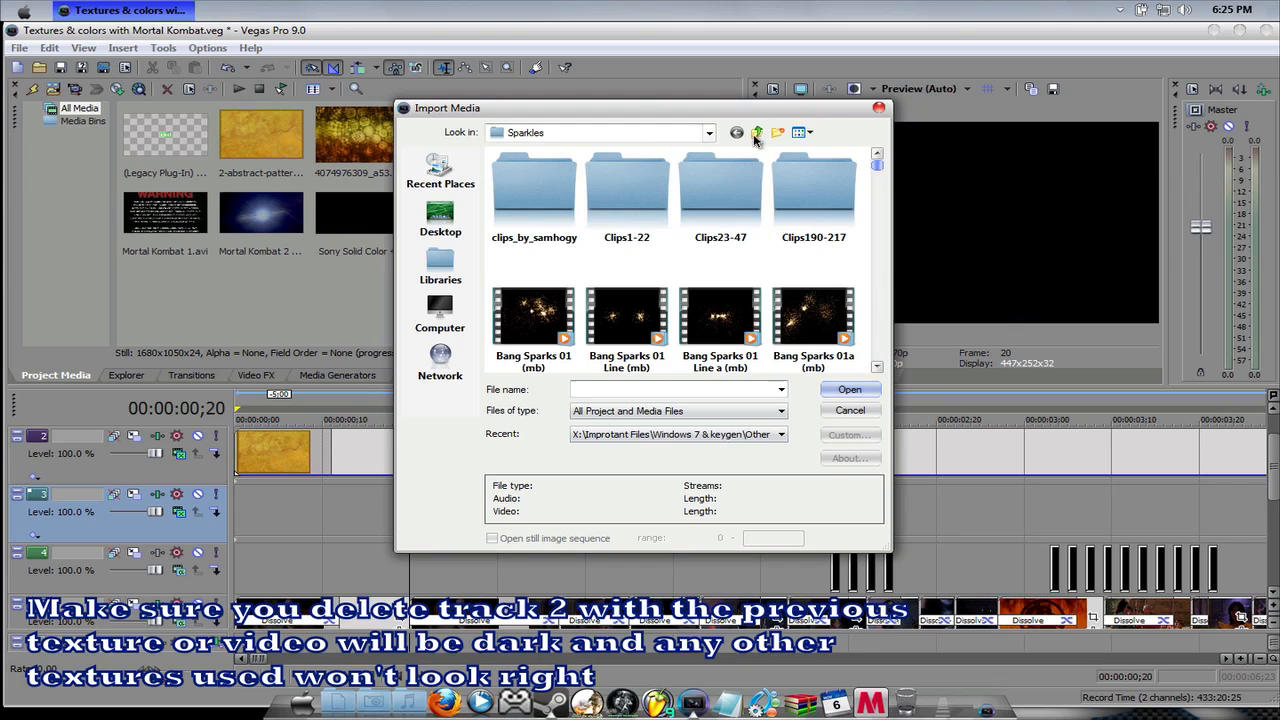
pyautogui.click(757, 133)
pyautogui.scroll(-5, 876, 367)
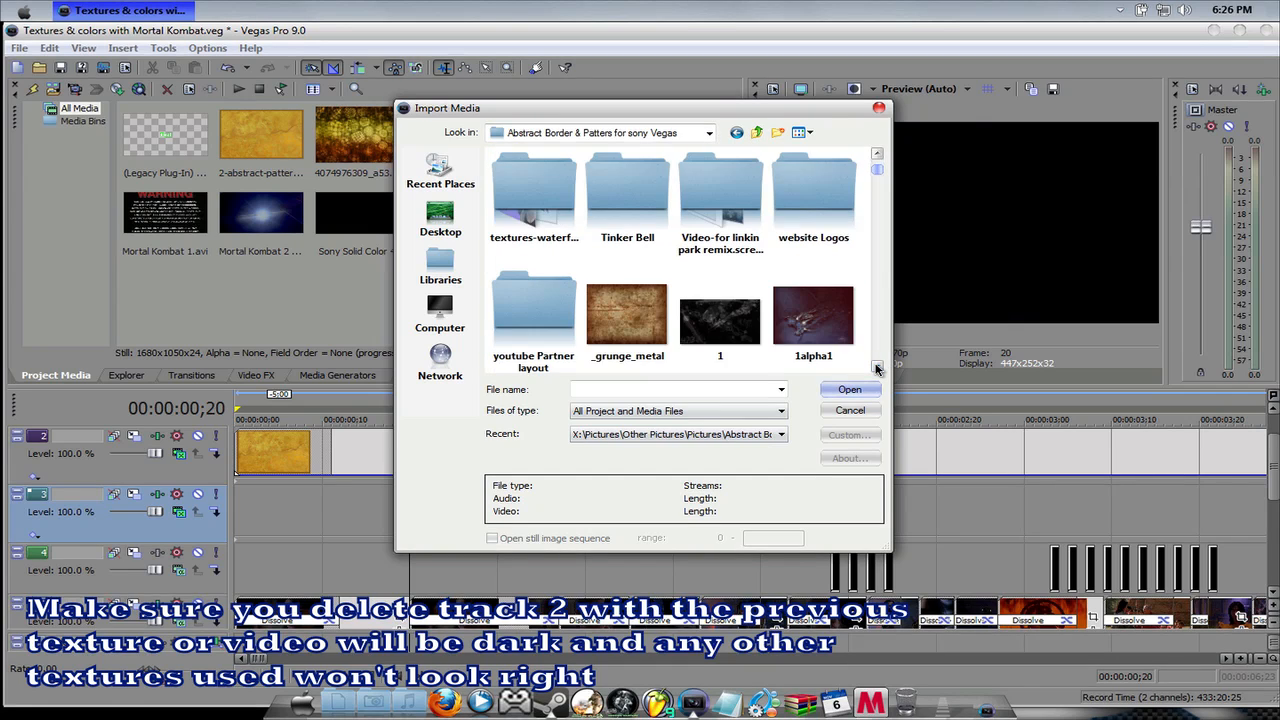
pyautogui.click(876, 368)
pyautogui.scroll(-8, 876, 368)
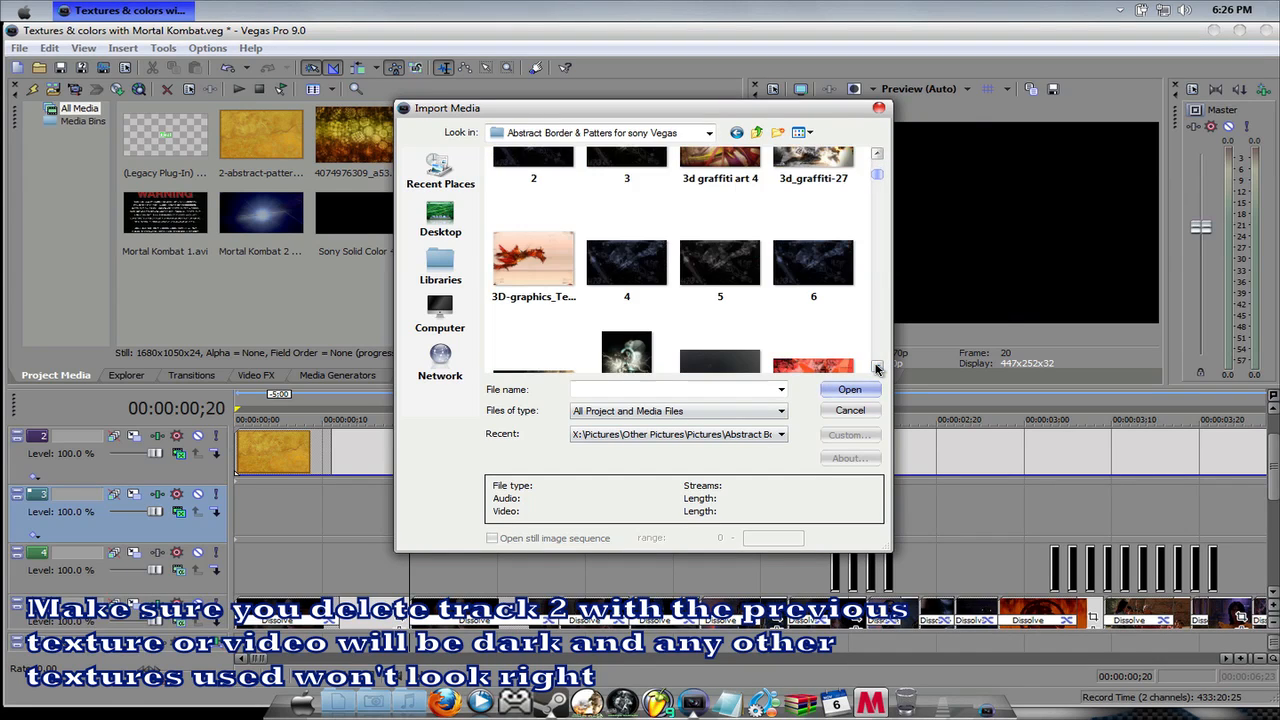
pyautogui.scroll(-6, 876, 368)
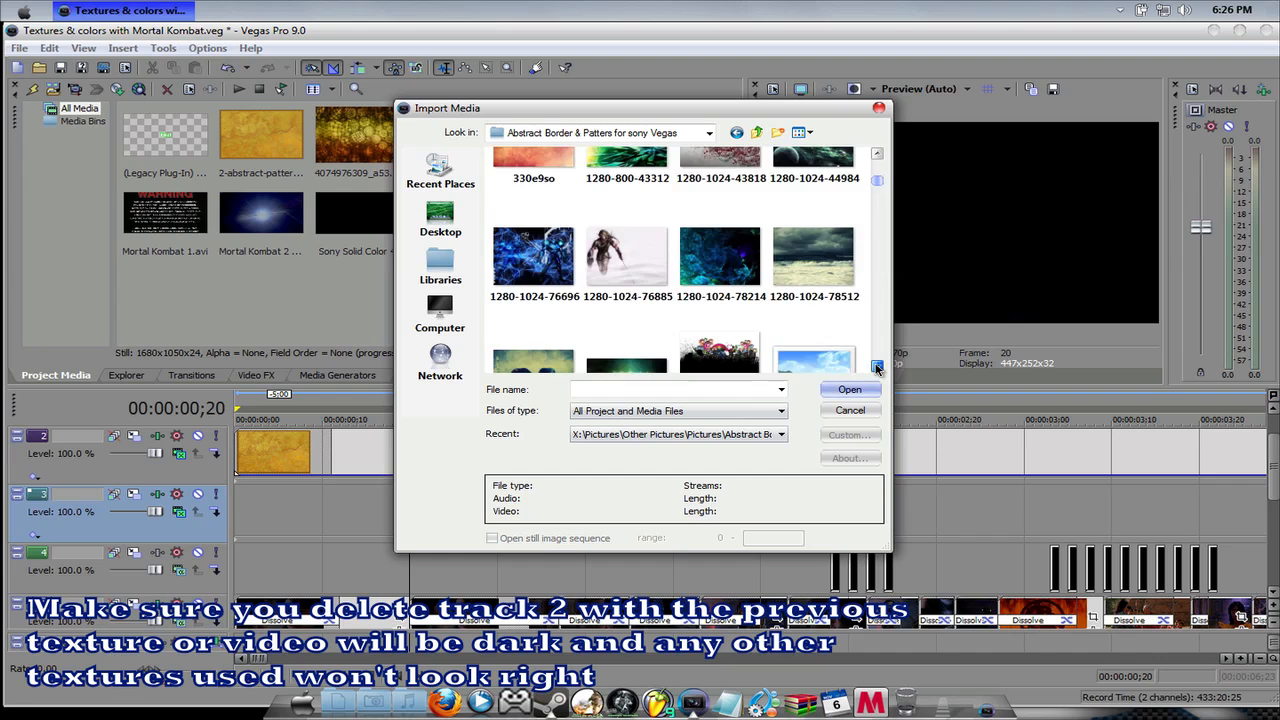
pyautogui.scroll(-5, 876, 368)
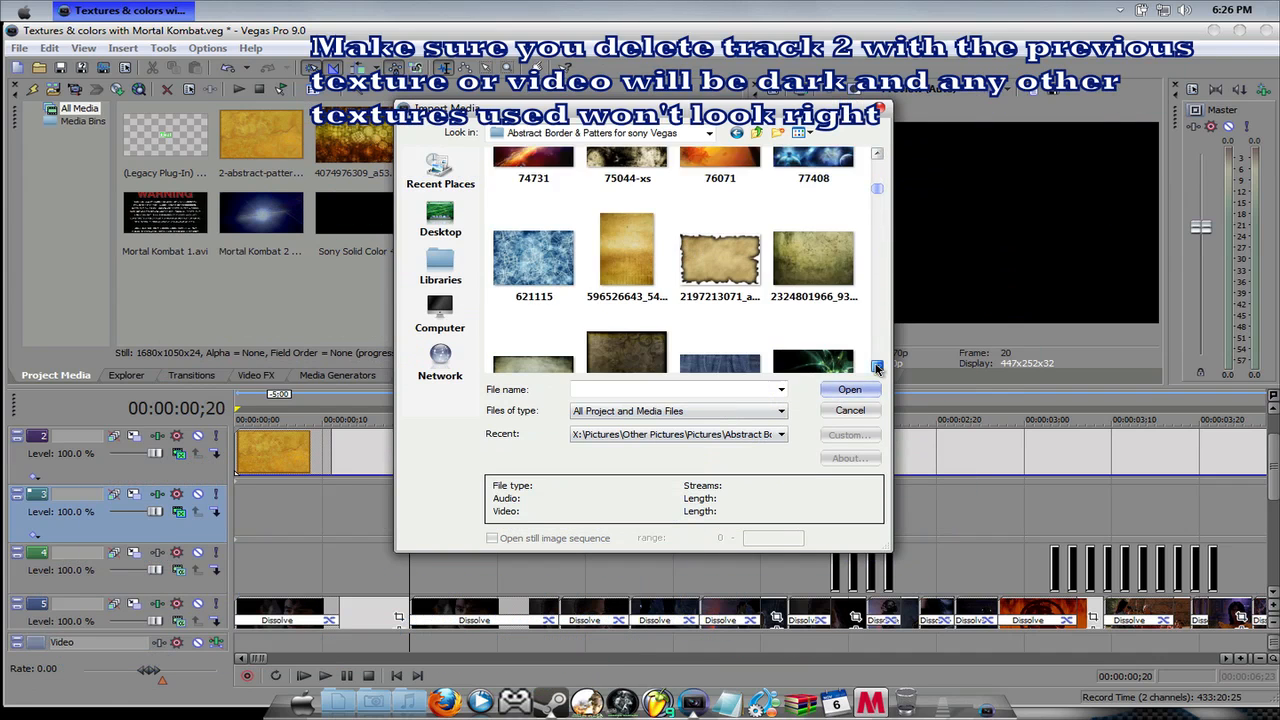
pyautogui.scroll(-4, 876, 368)
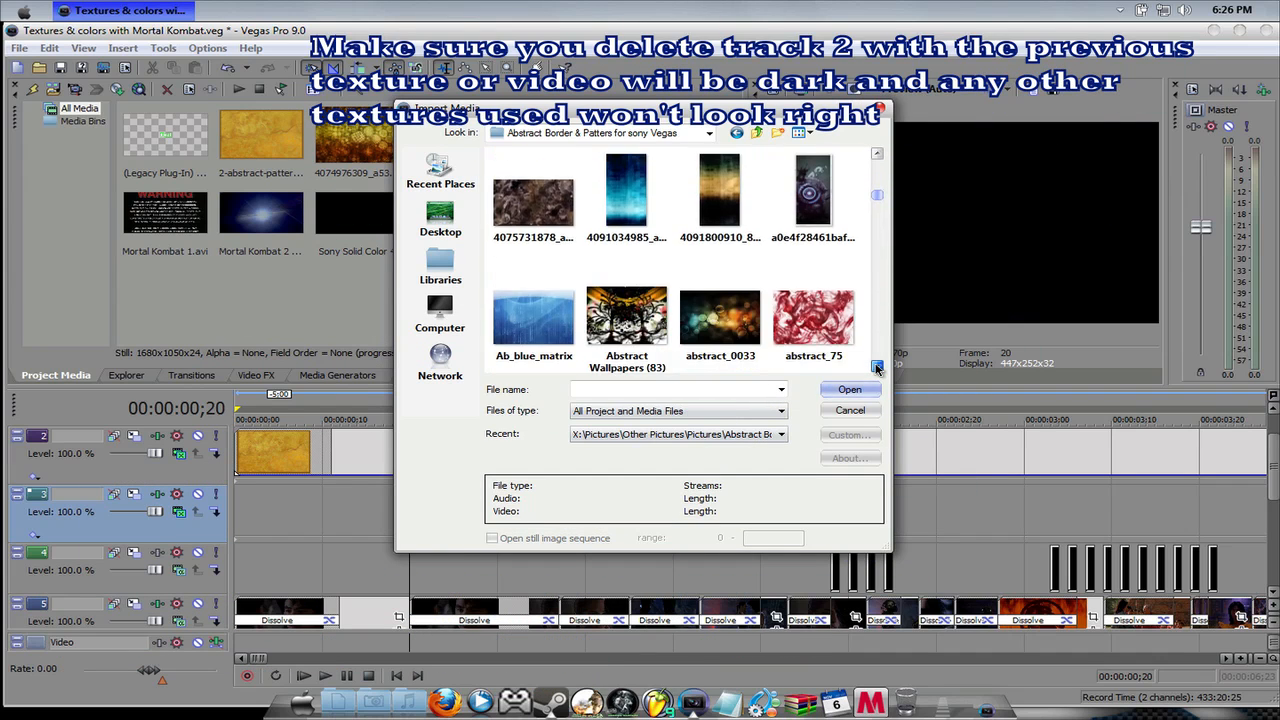
pyautogui.click(627, 318)
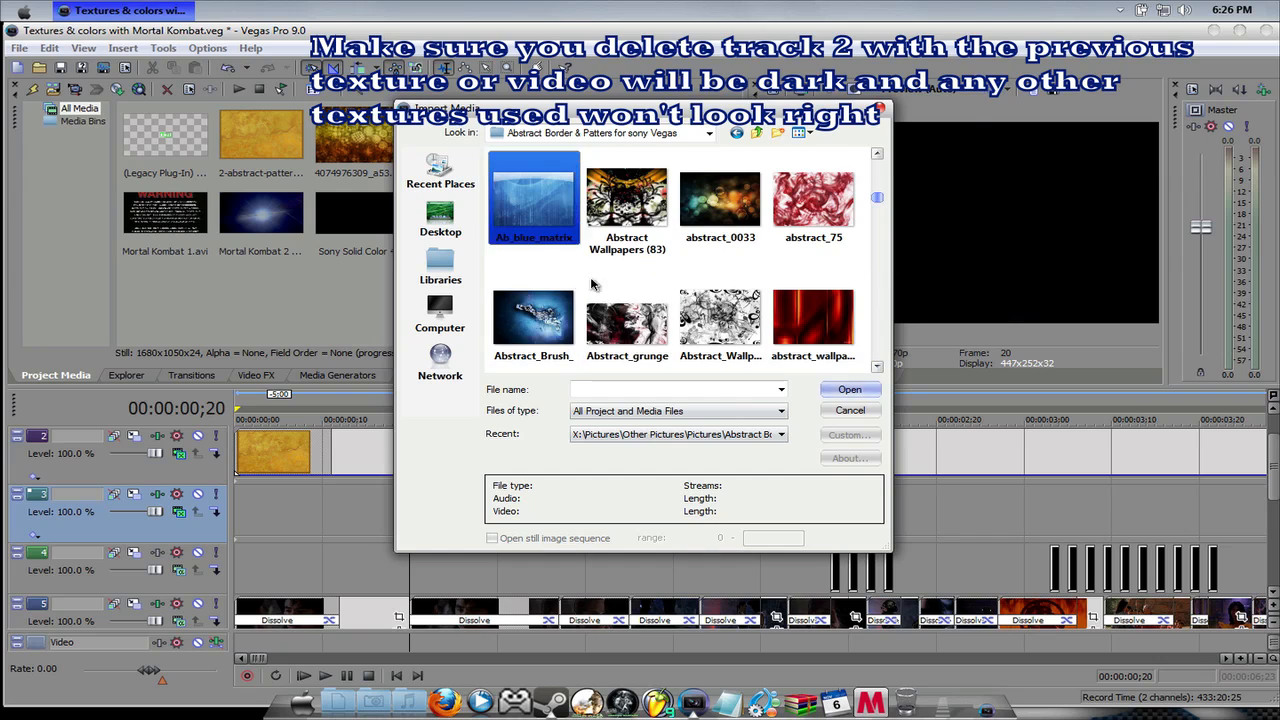
pyautogui.scroll(-1, 878, 370)
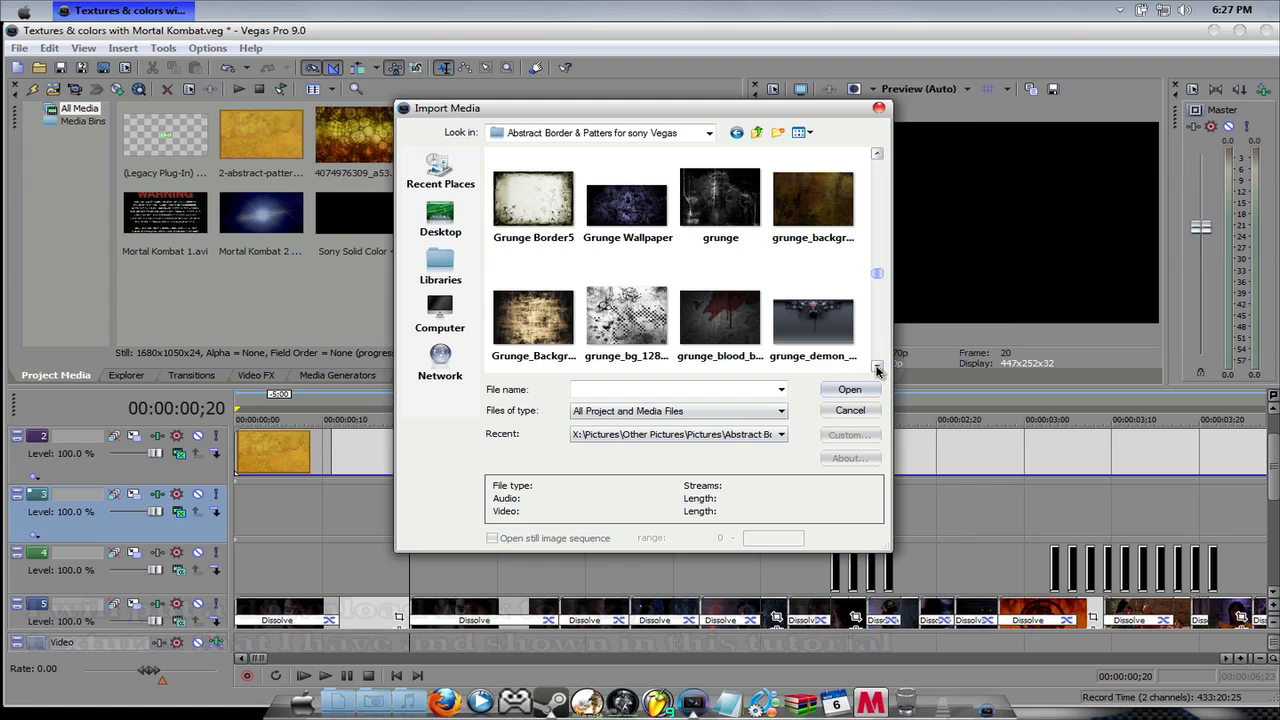
pyautogui.moveTo(533, 315); pyautogui.dragTo(334, 454)
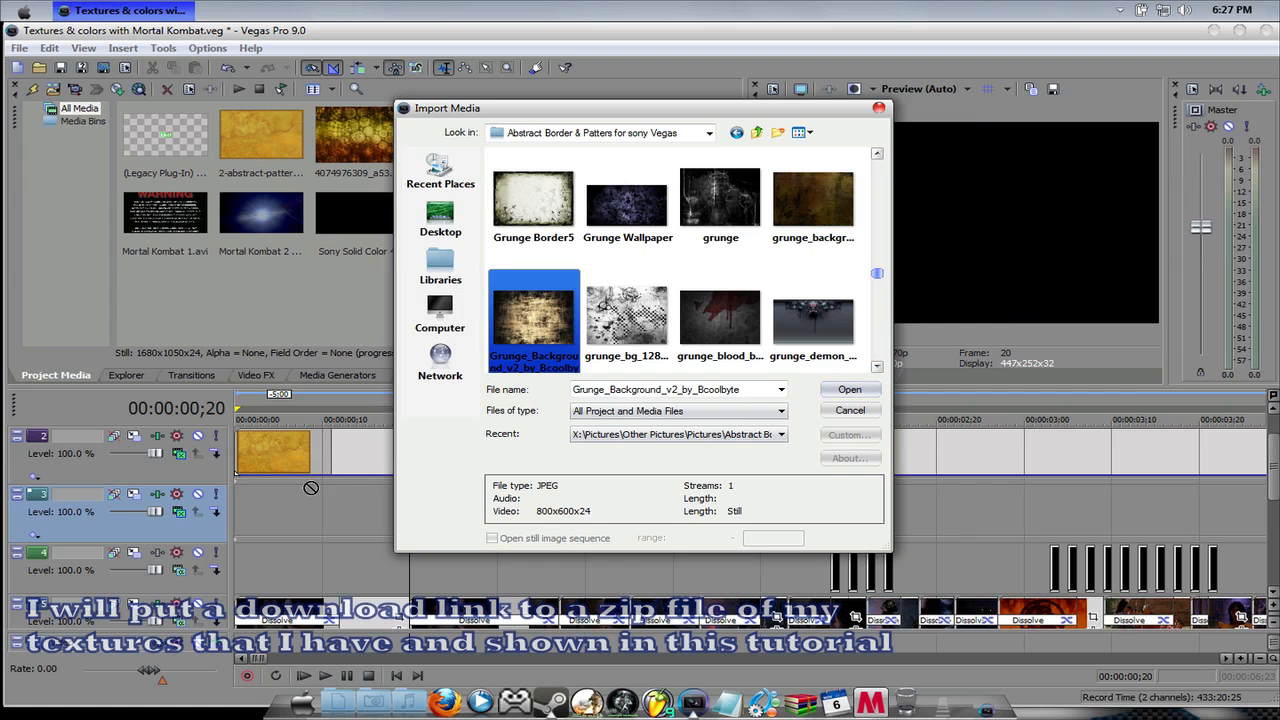
pyautogui.click(849, 389)
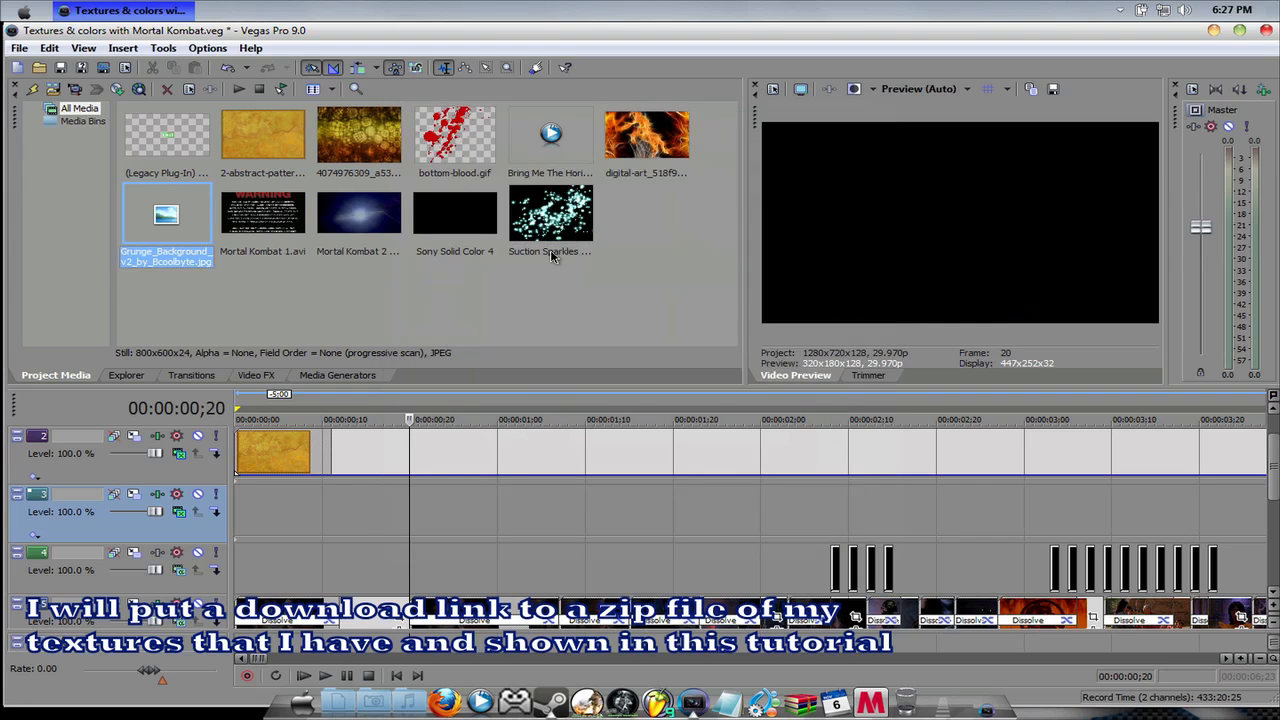
# Place the imported grunge background at the start of track 3 and move the playhead to 00:00:00;14
pyautogui.moveTo(272, 413); pyautogui.dragTo(232, 512)
pyautogui.click(356, 450)
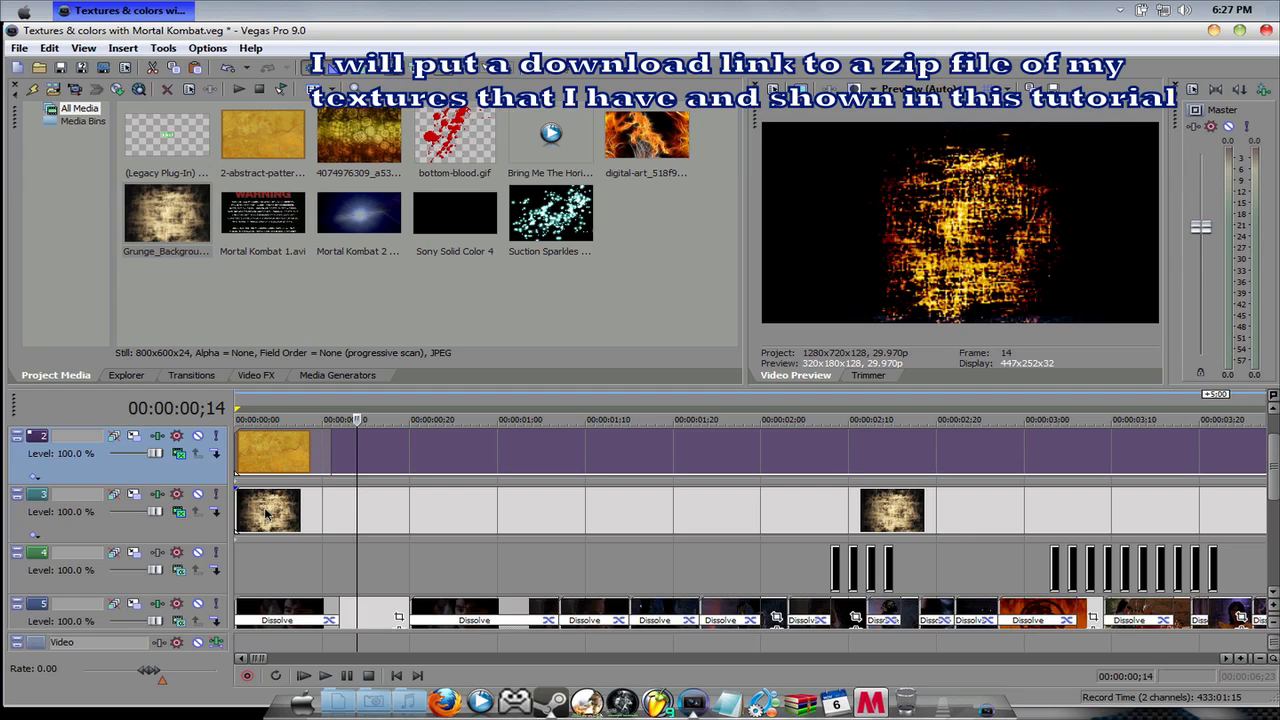
# Try the Add and Burn compositing modes on track 3, and set it back to Lighten
pyautogui.click(180, 512)
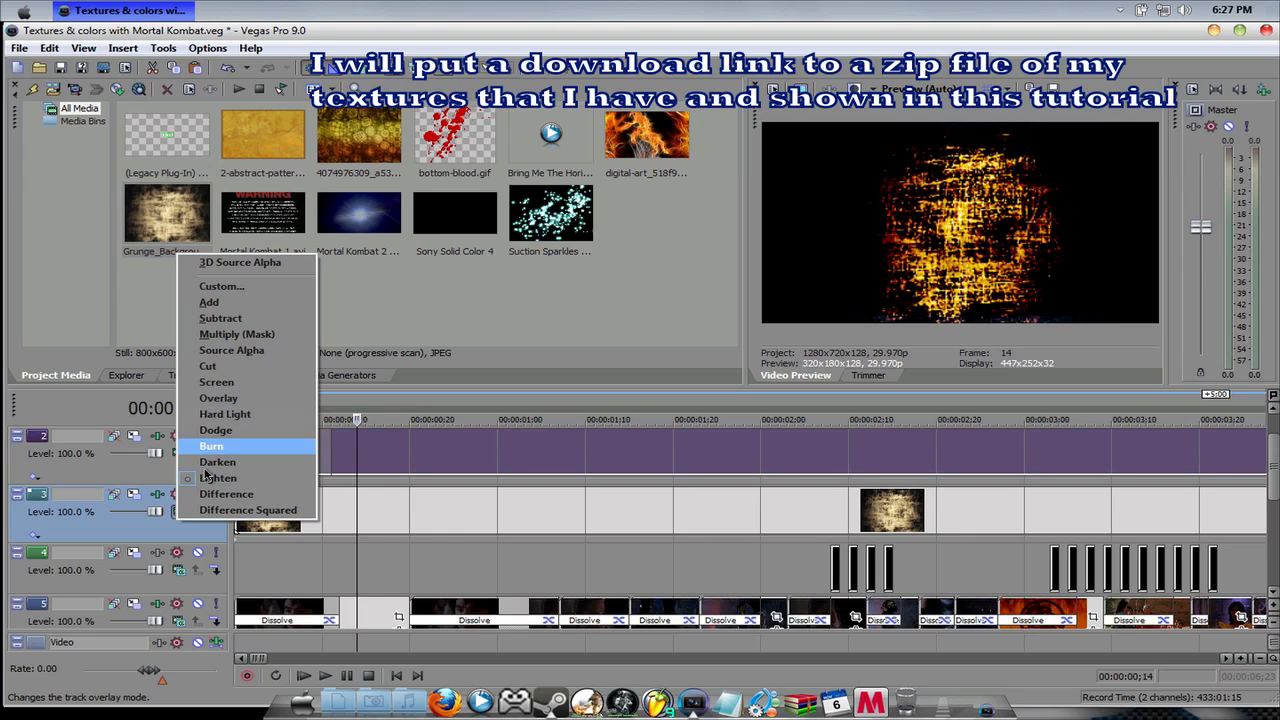
pyautogui.click(221, 304)
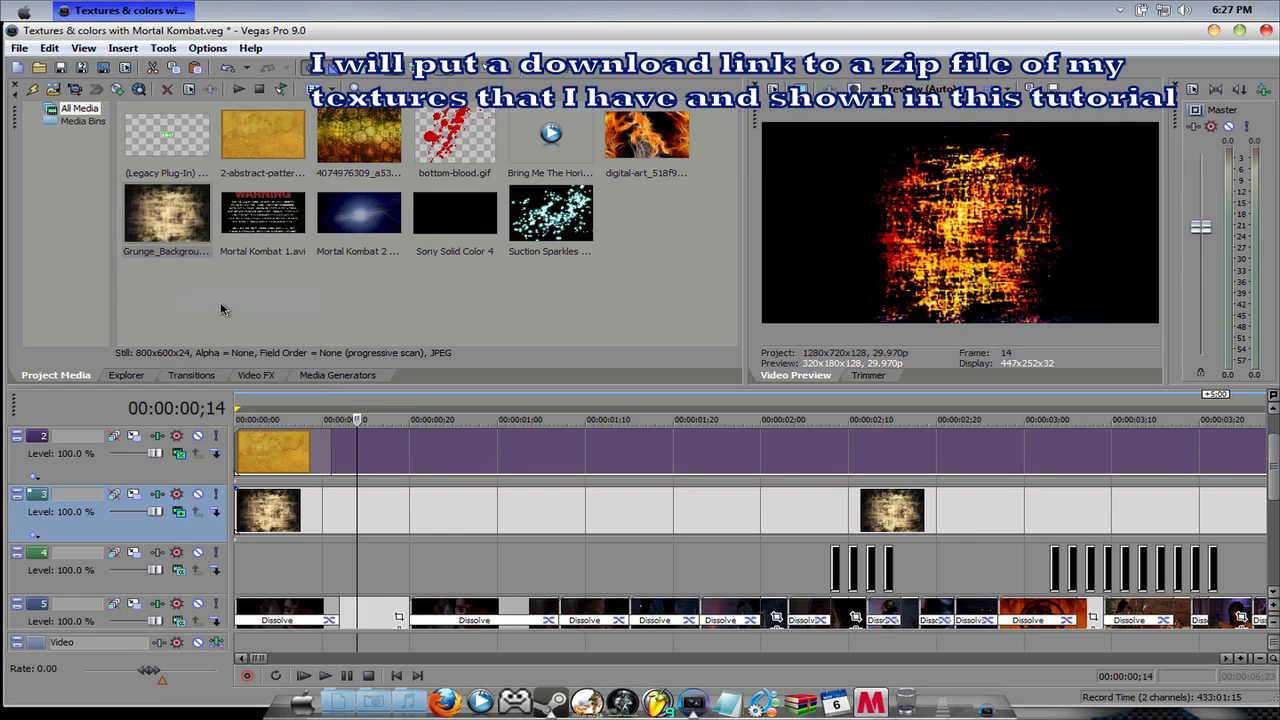
pyautogui.click(180, 512)
pyautogui.click(215, 447)
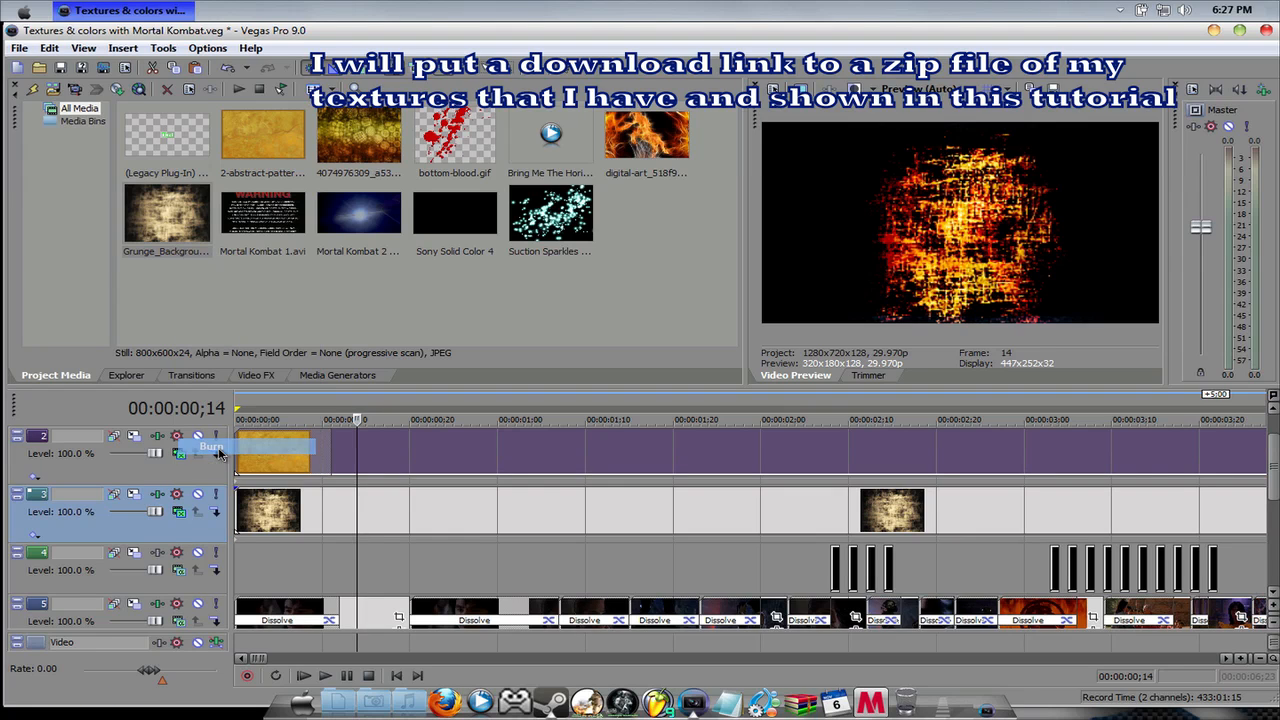
pyautogui.click(182, 515)
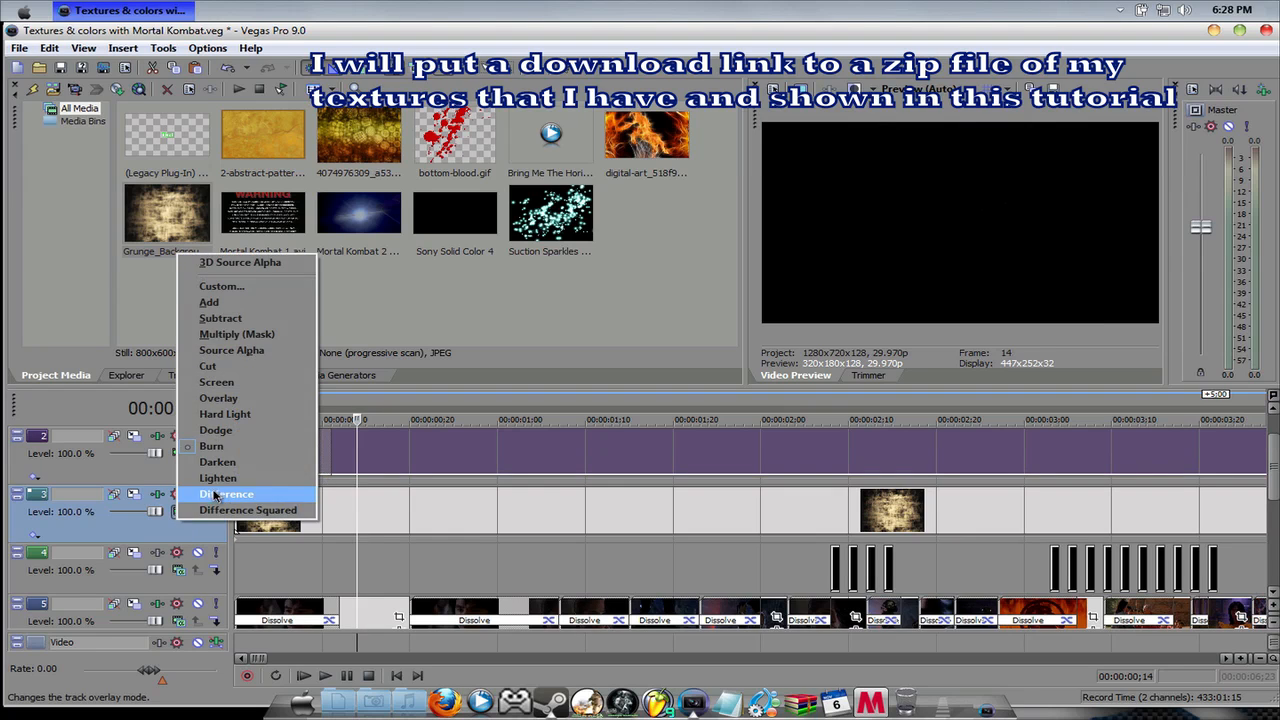
pyautogui.click(220, 478)
# Cut the grunge background event from track 3
pyautogui.rightClick(359, 507)
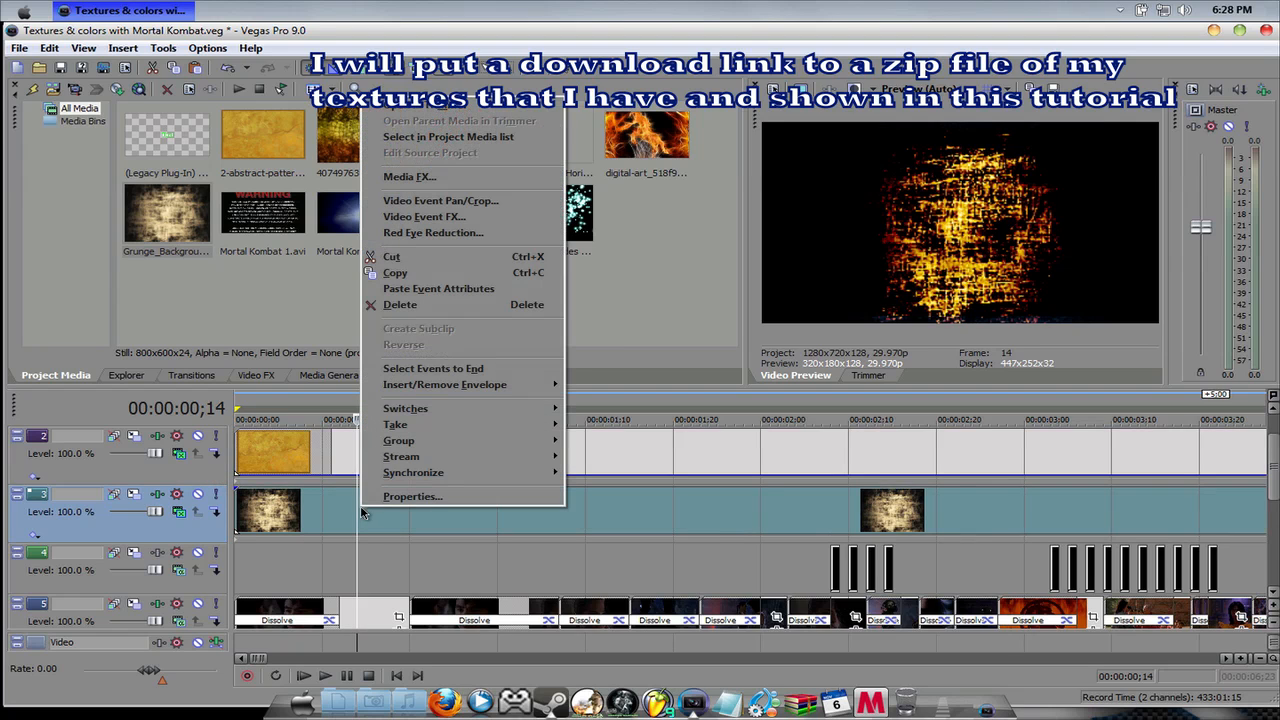
pyautogui.click(447, 253)
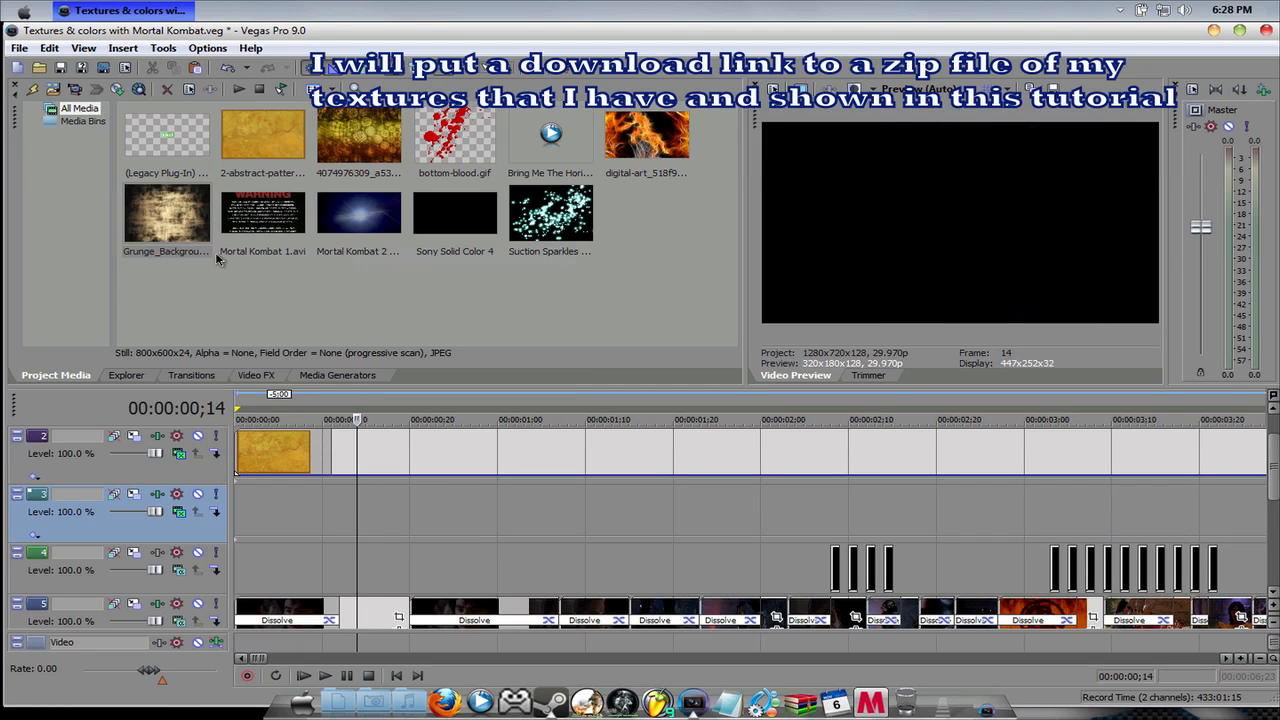
pyautogui.rightClick(178, 232)
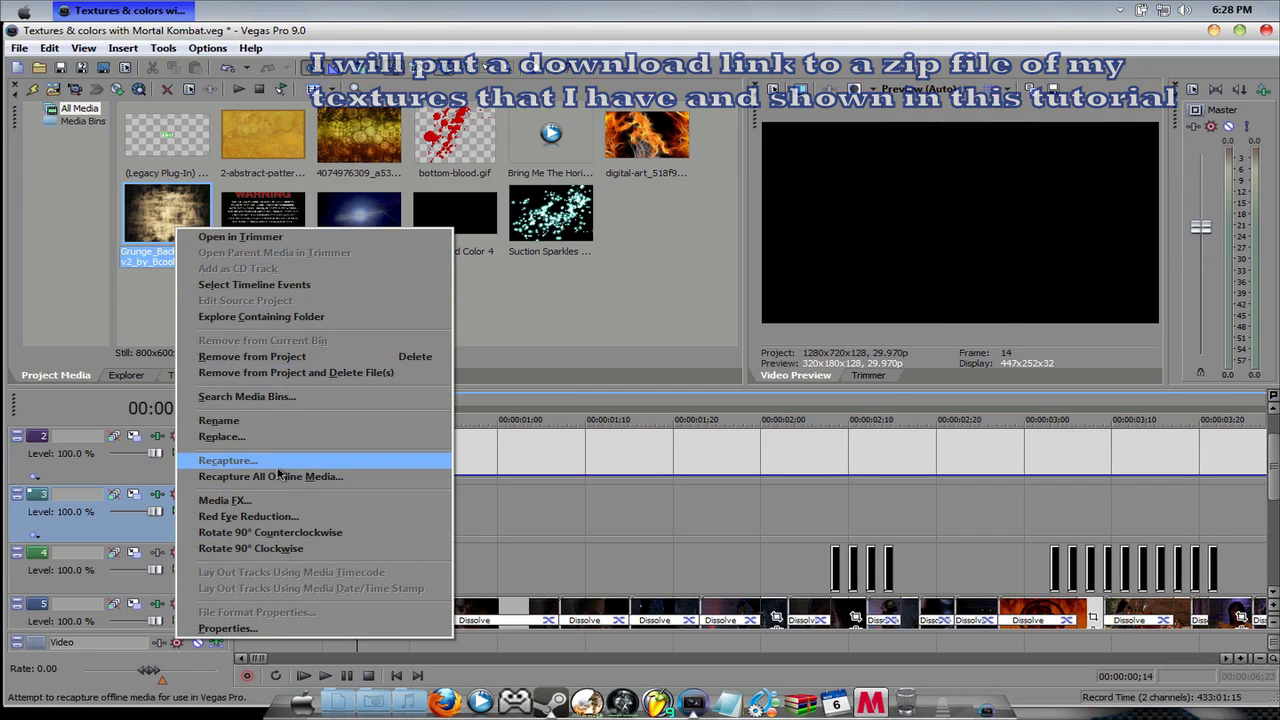
pyautogui.click(148, 341)
pyautogui.rightClick(157, 230)
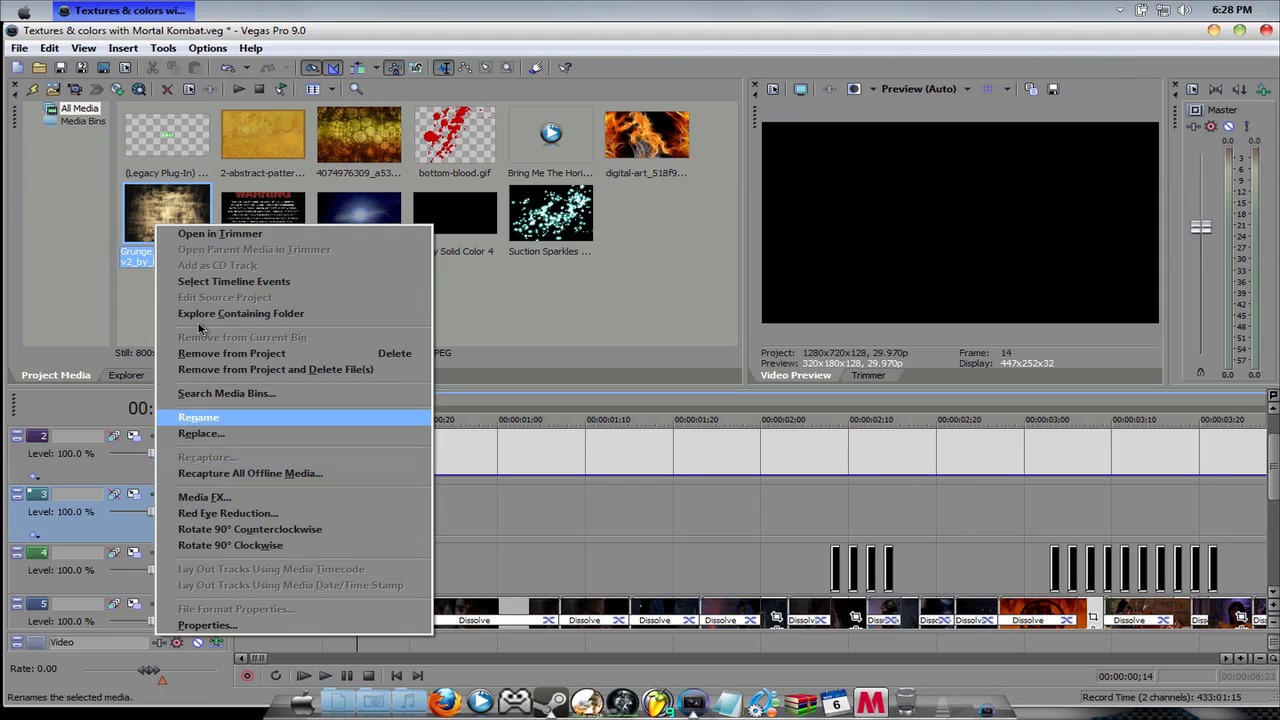
pyautogui.click(155, 206)
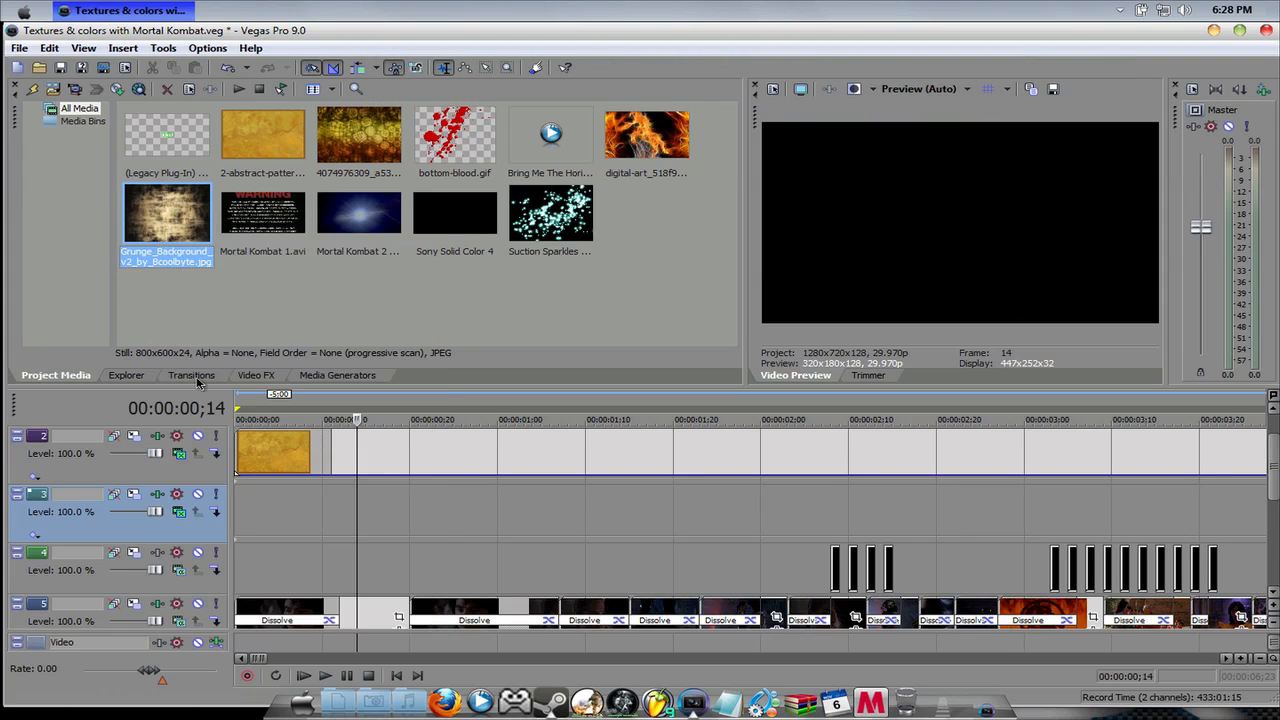
pyautogui.rightClick(186, 535)
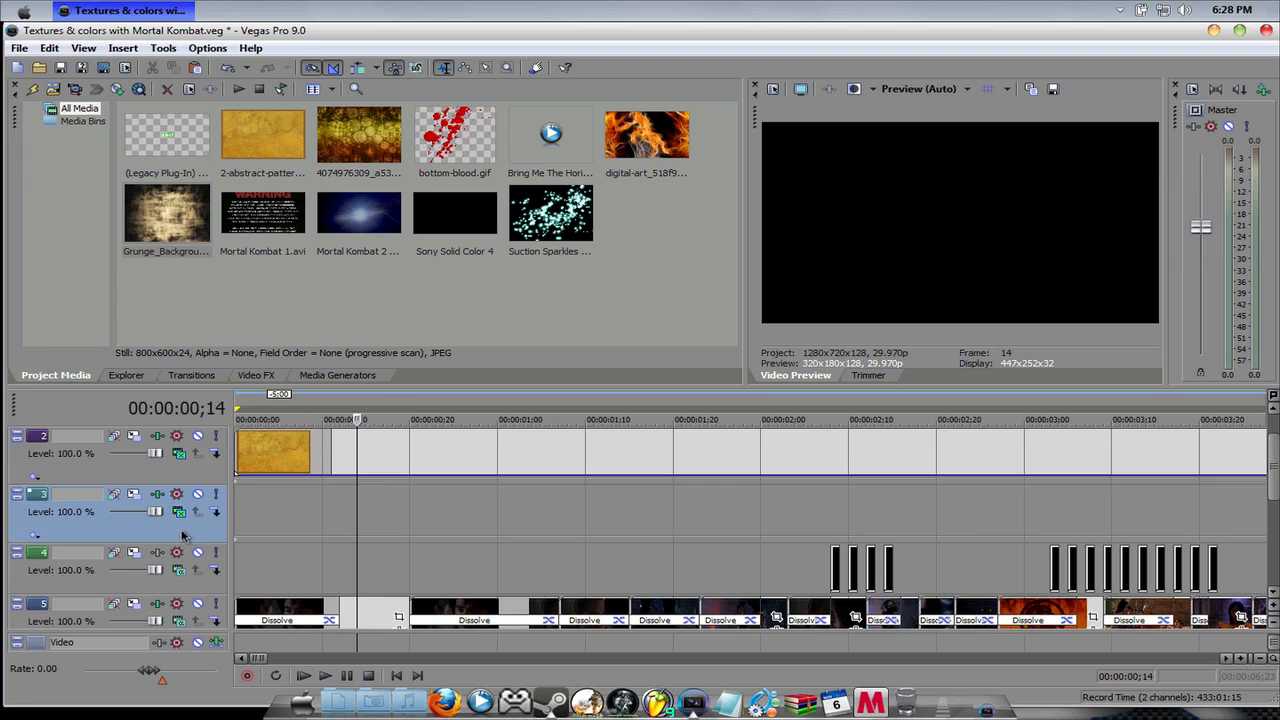
pyautogui.moveTo(270, 447)
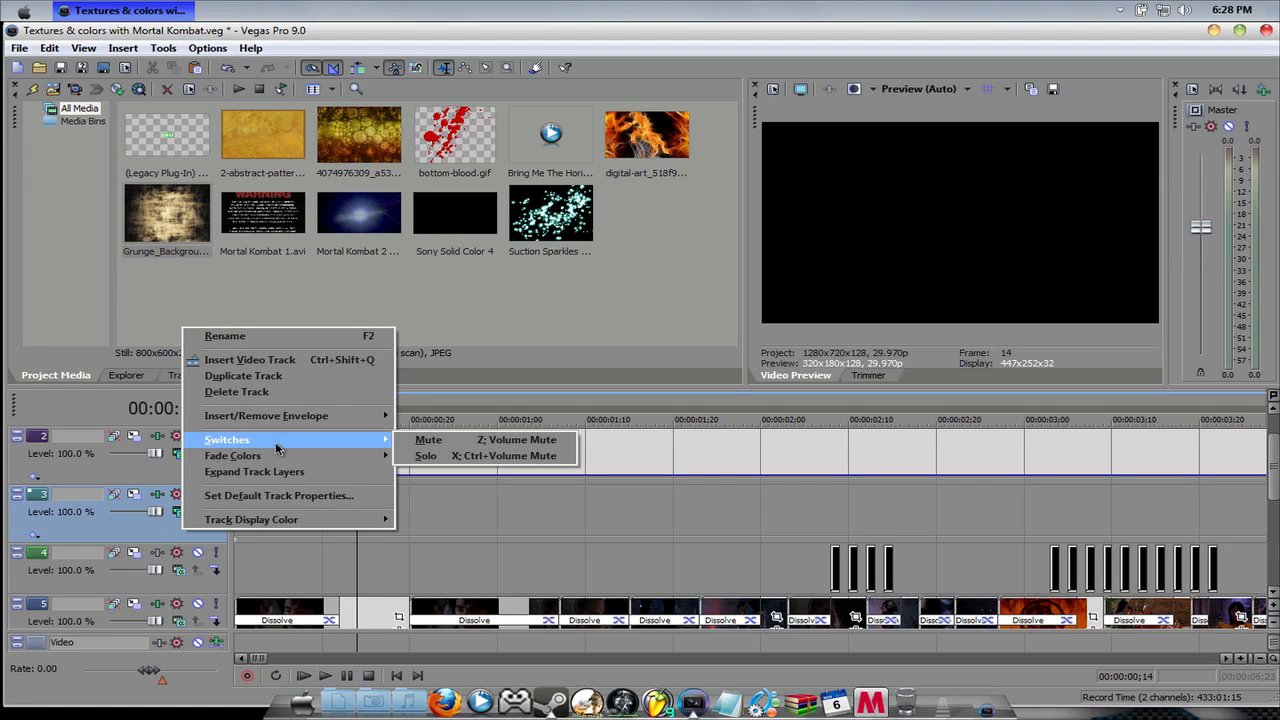
pyautogui.click(117, 466)
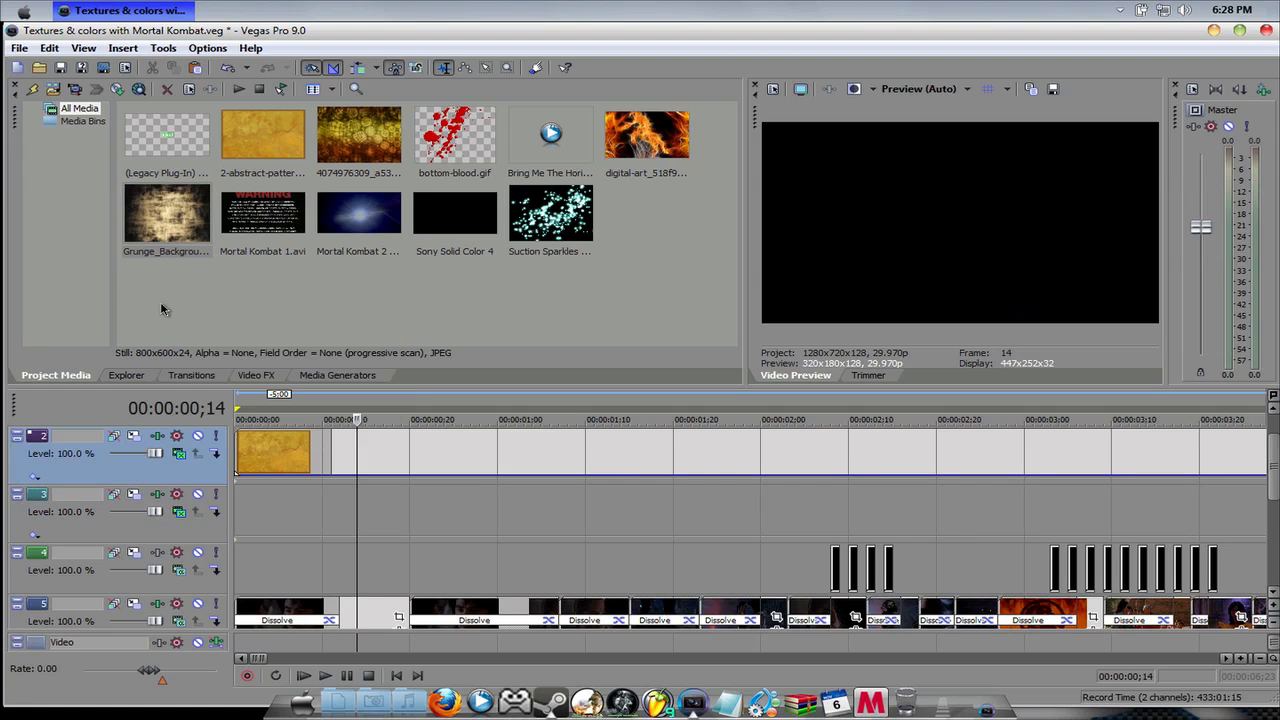
pyautogui.rightClick(639, 245)
pyautogui.click(540, 352)
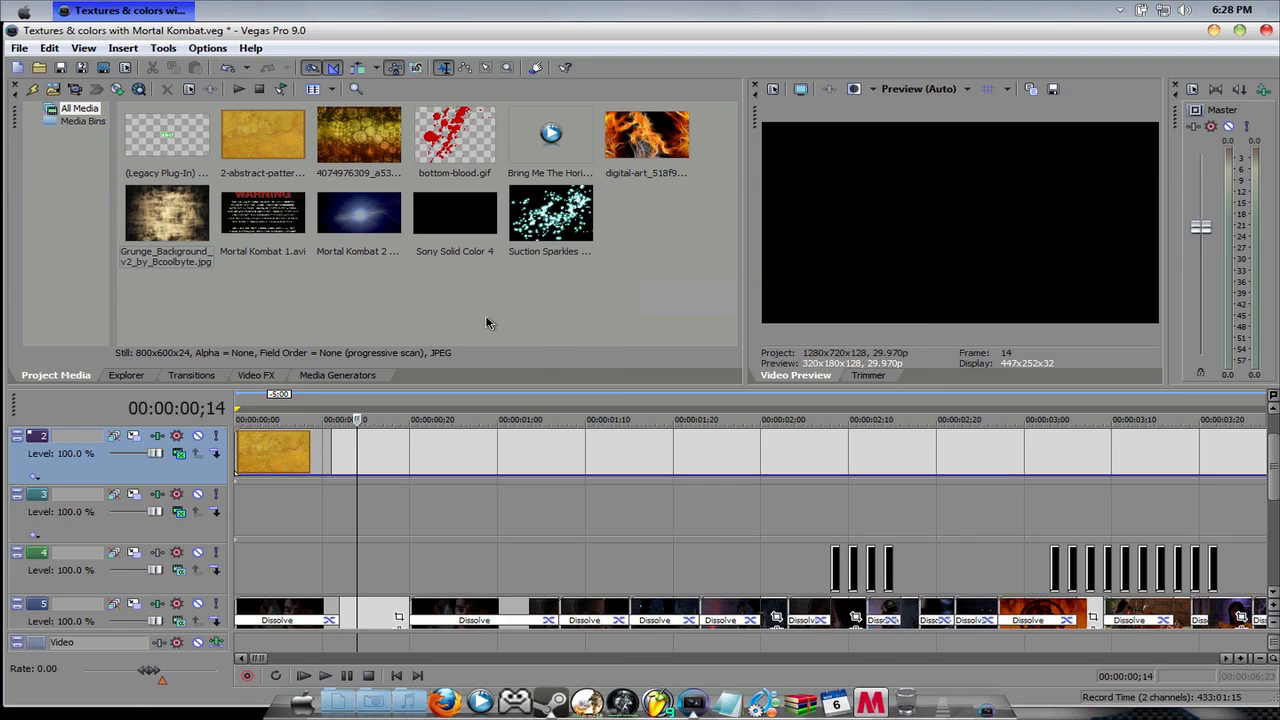
# Start a media import and browse the texture images in the folder "Abstract Border & Patters for sony Vegas"
pyautogui.click(28, 50)
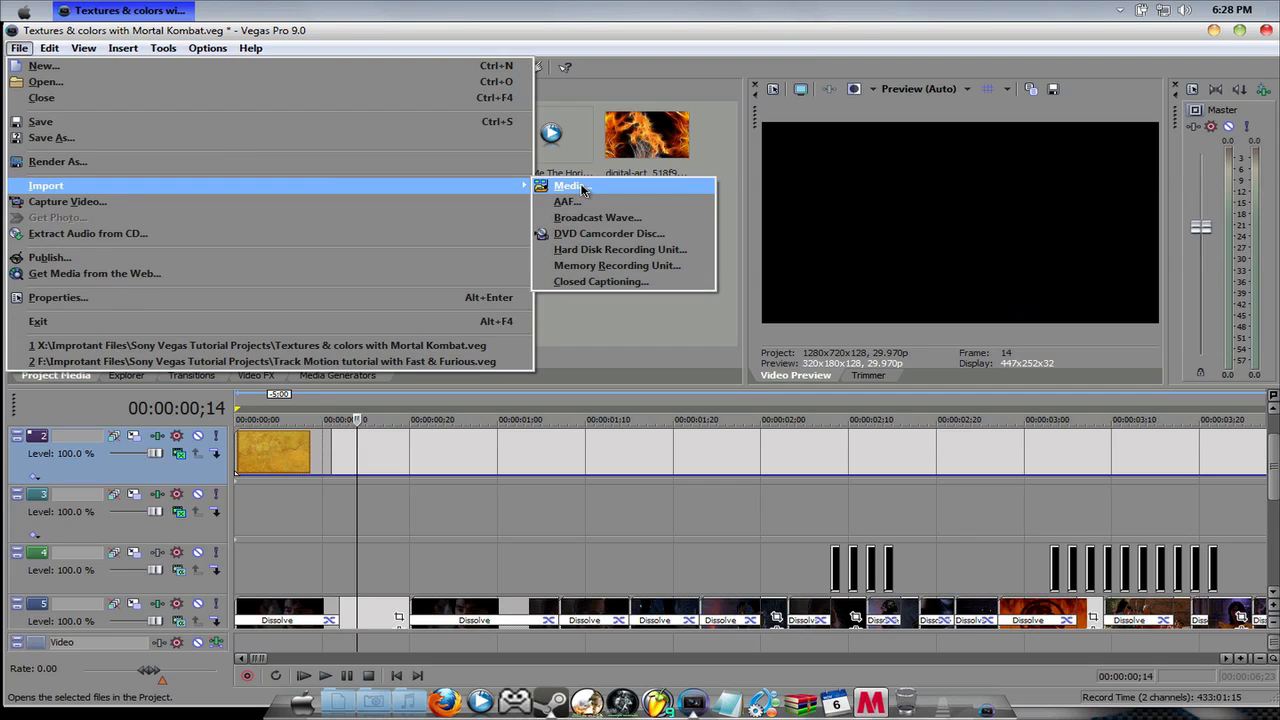
pyautogui.click(560, 189)
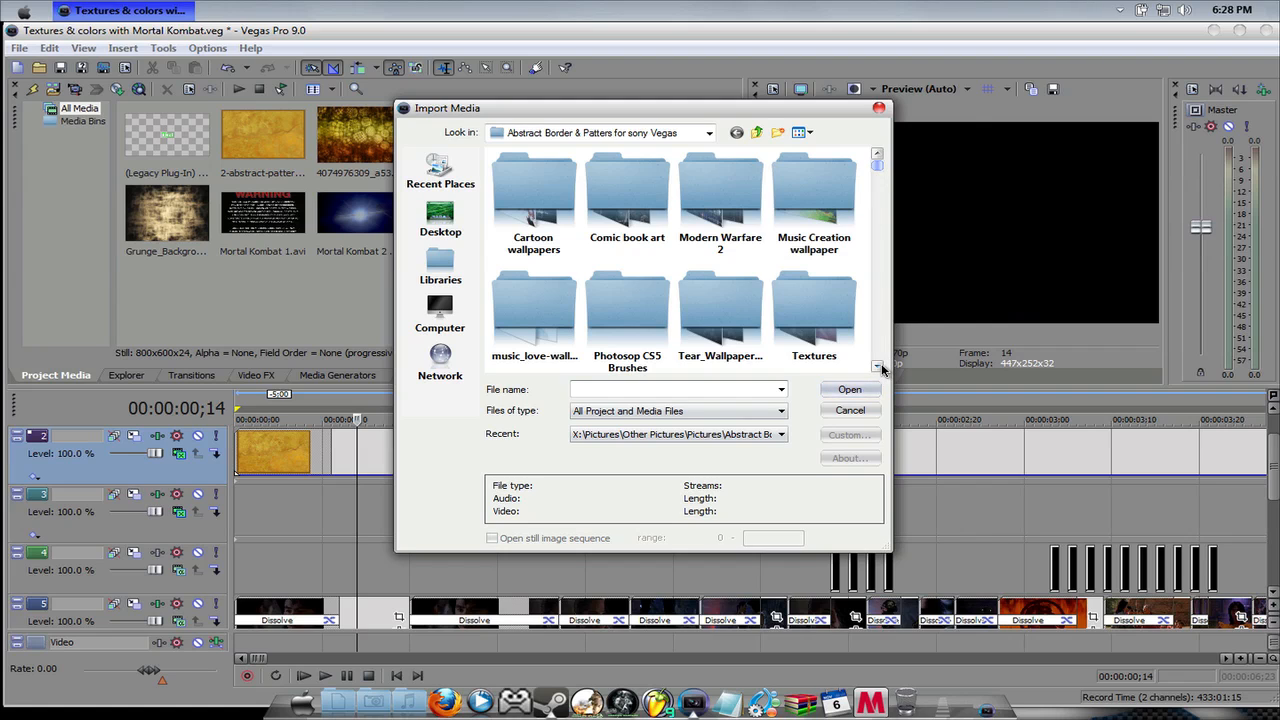
pyautogui.click(880, 364)
pyautogui.click(880, 364)
pyautogui.click(880, 364)
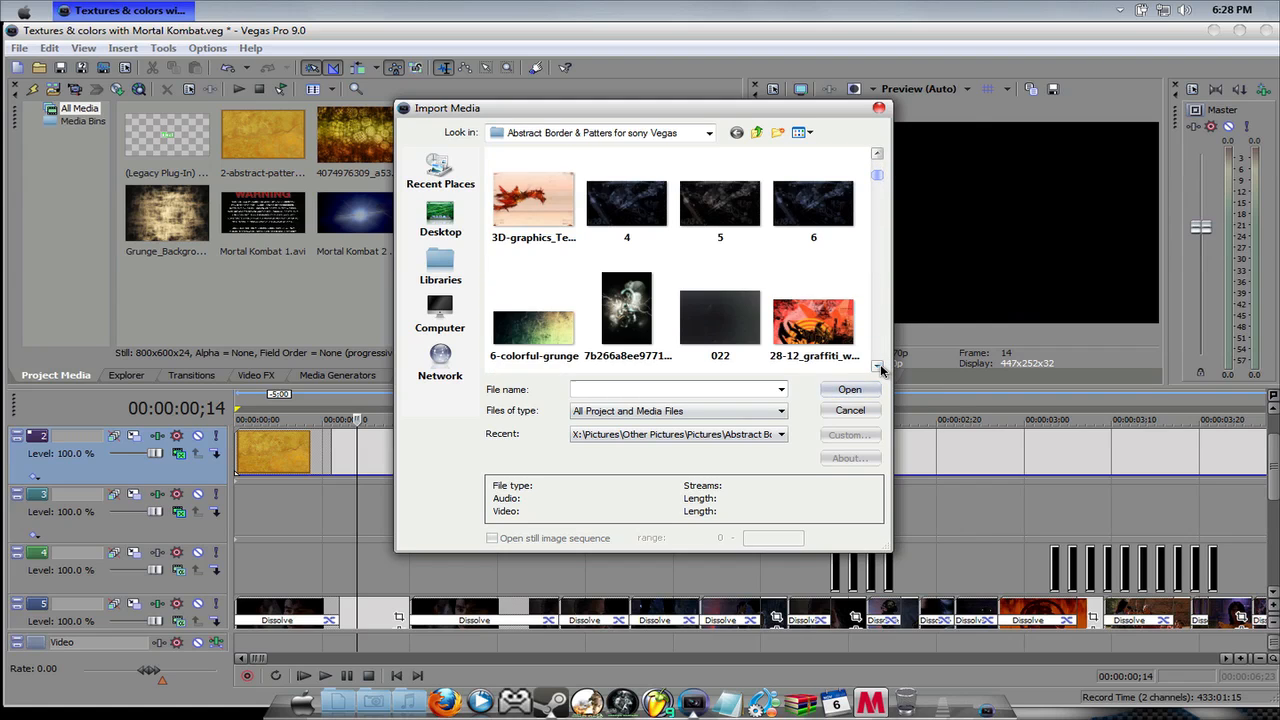
pyautogui.click(880, 364)
pyautogui.click(880, 364)
pyautogui.click(880, 364)
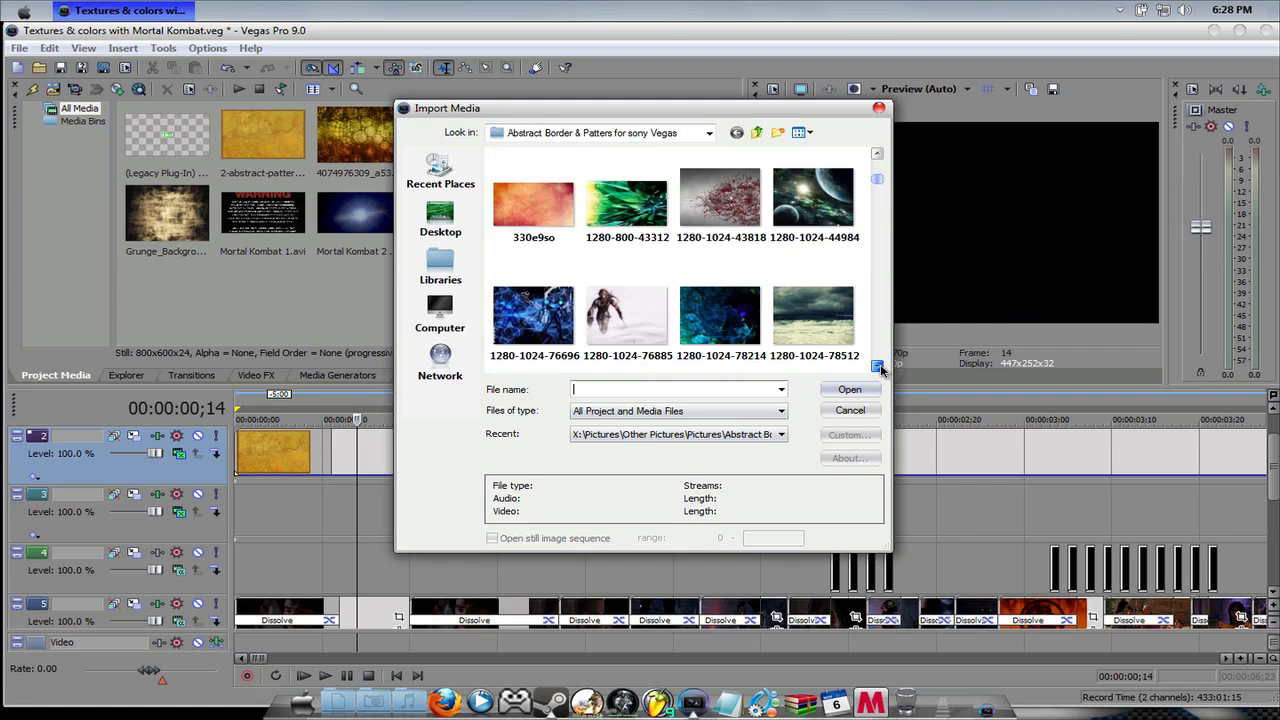
pyautogui.click(880, 364)
pyautogui.click(880, 364)
pyautogui.click(880, 364)
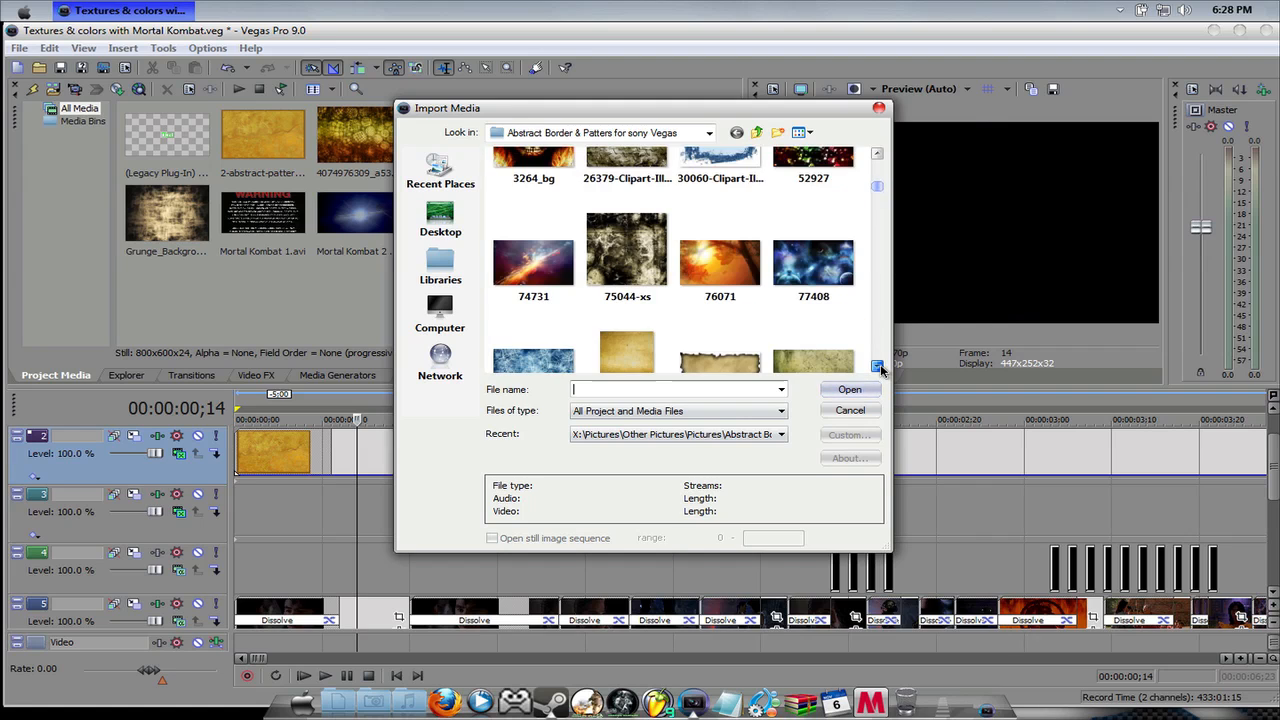
pyautogui.click(880, 364)
pyautogui.click(880, 364)
pyautogui.click(880, 364)
pyautogui.click(880, 364)
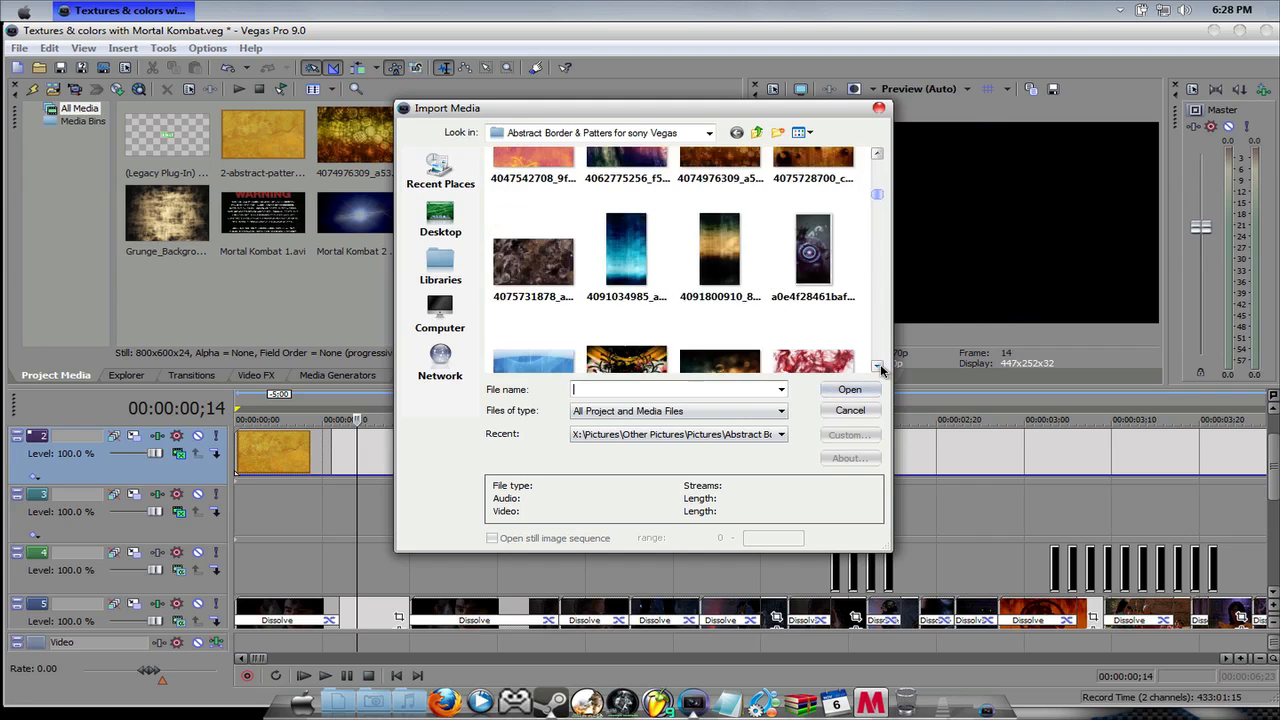
pyautogui.click(880, 364)
pyautogui.click(880, 364)
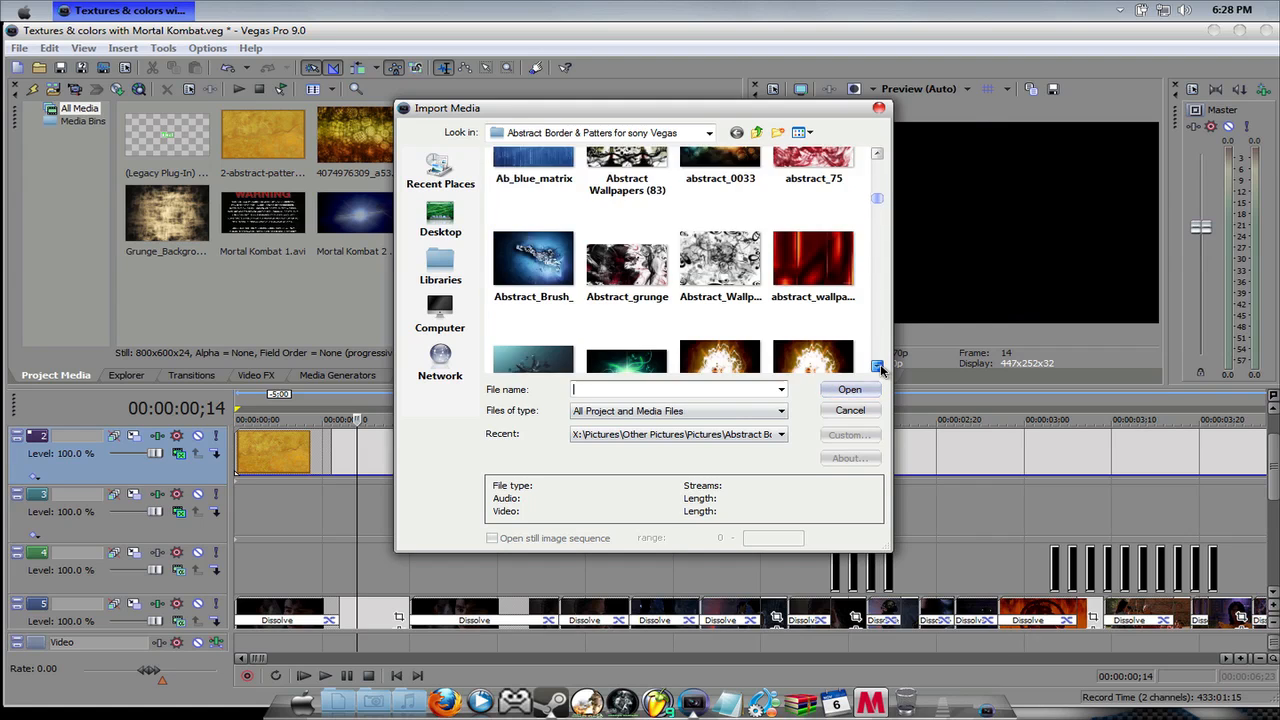
pyautogui.click(880, 364)
pyautogui.click(880, 364)
pyautogui.click(880, 364)
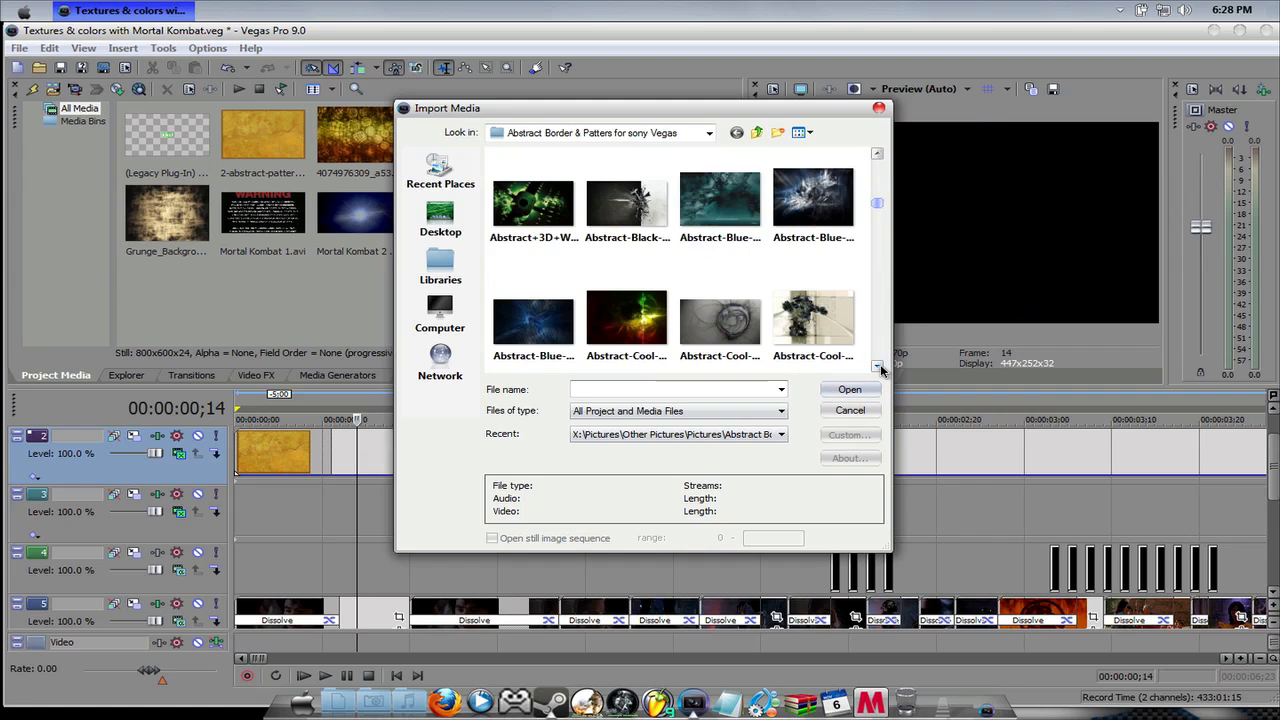
pyautogui.click(880, 364)
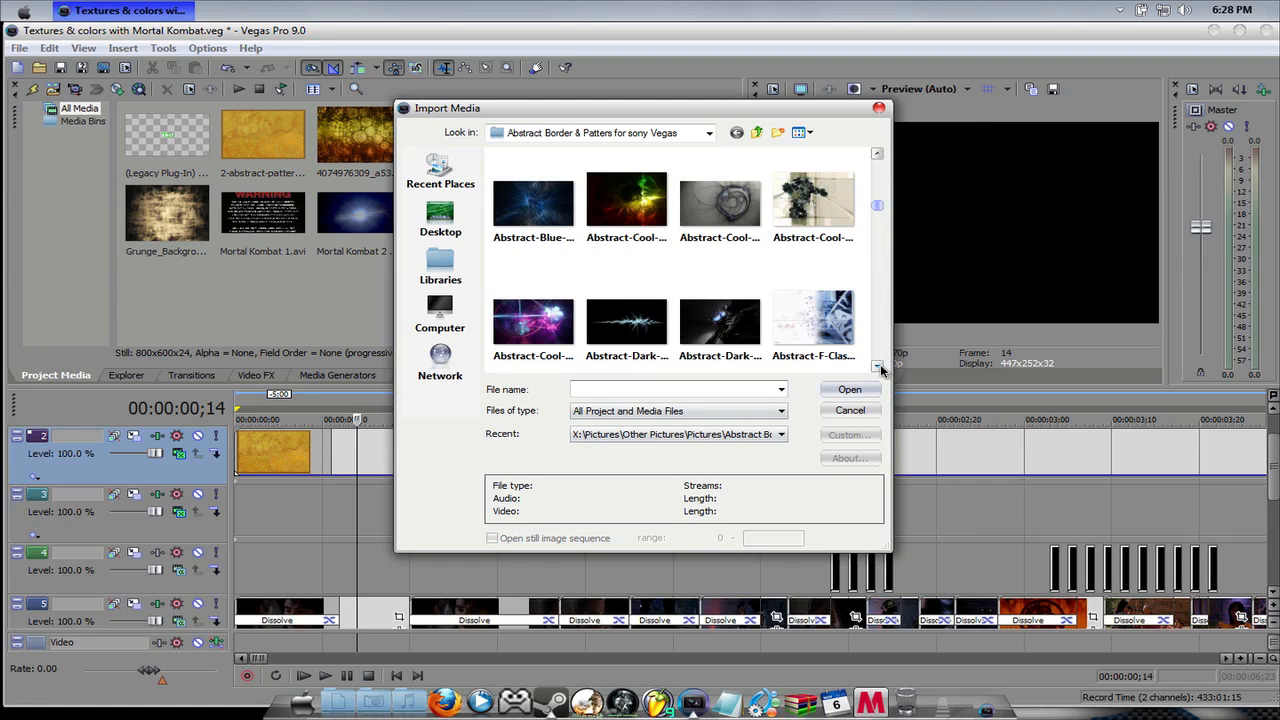
pyautogui.click(880, 364)
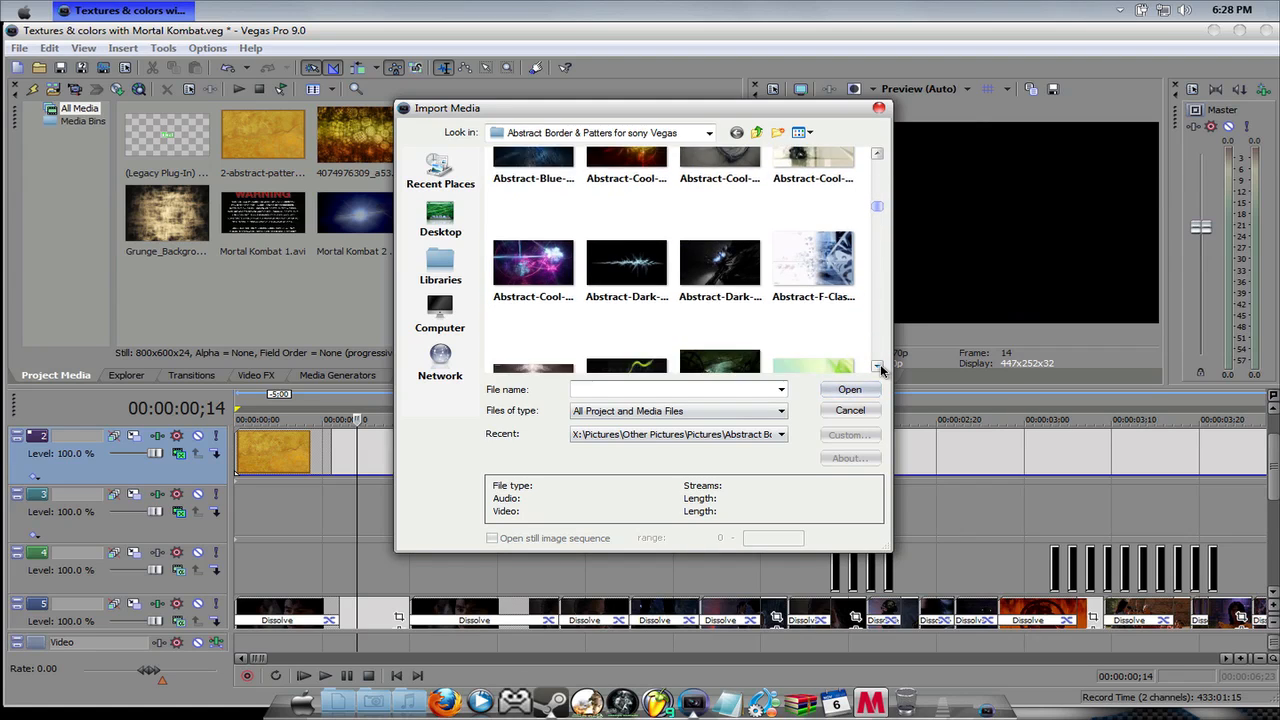
pyautogui.click(880, 364)
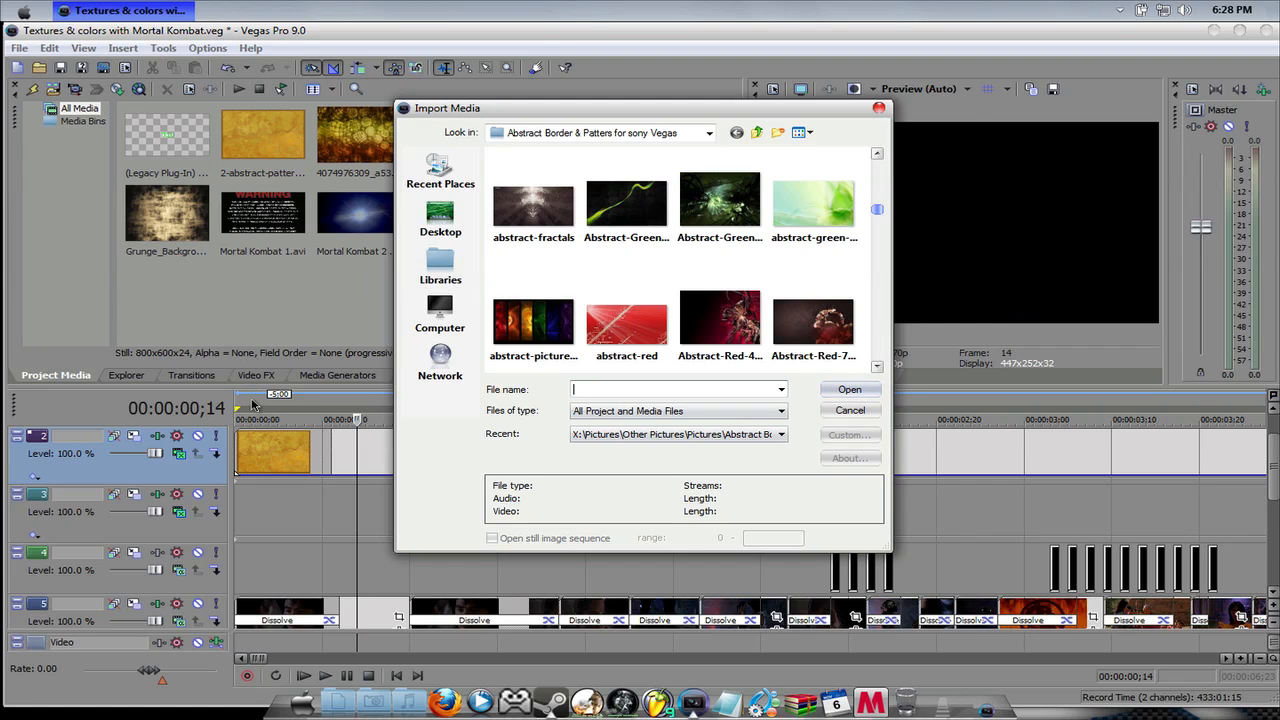
pyautogui.click(877, 368)
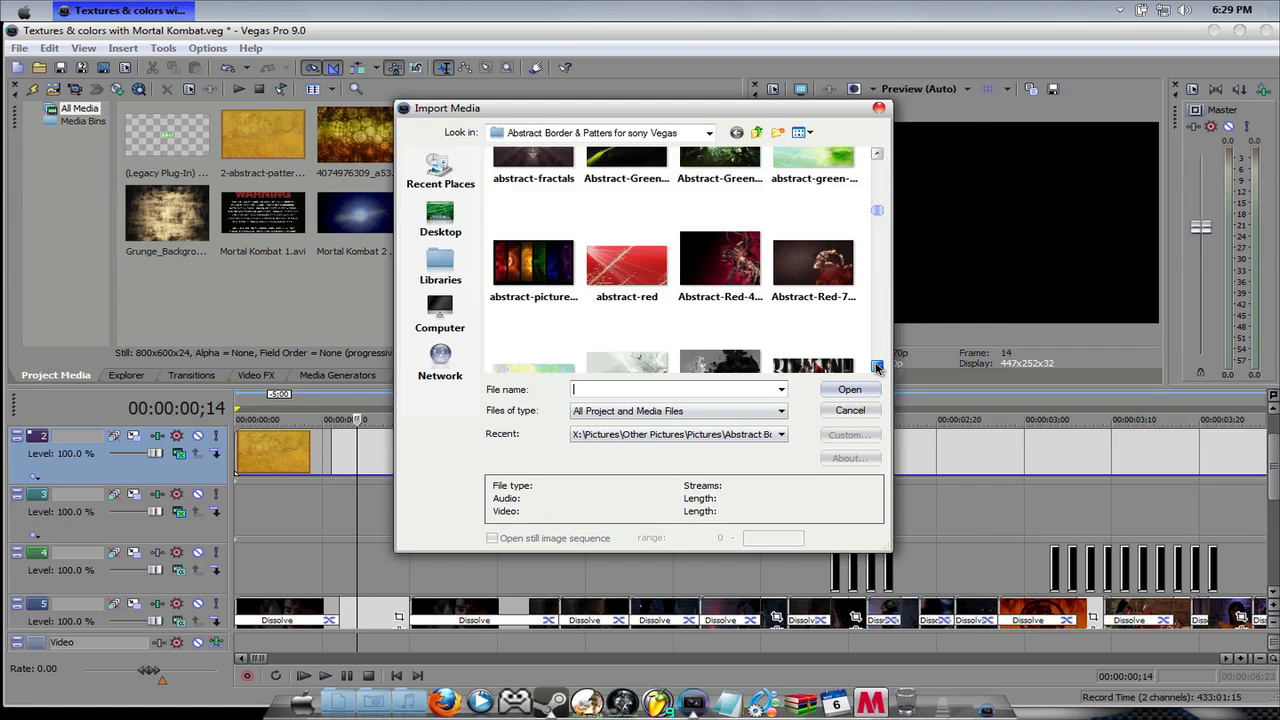
pyautogui.click(877, 368)
pyautogui.click(877, 368)
pyautogui.click(877, 368)
pyautogui.click(877, 368)
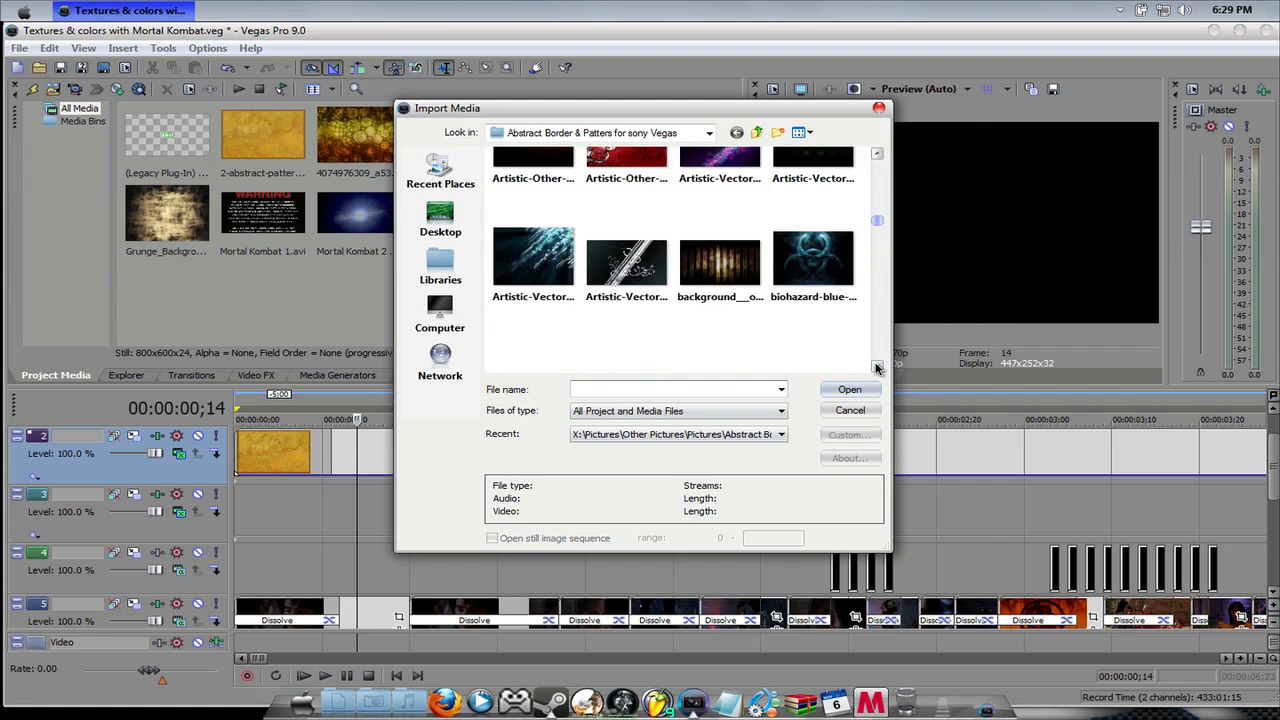
pyautogui.click(877, 368)
pyautogui.click(877, 368)
pyautogui.click(877, 368)
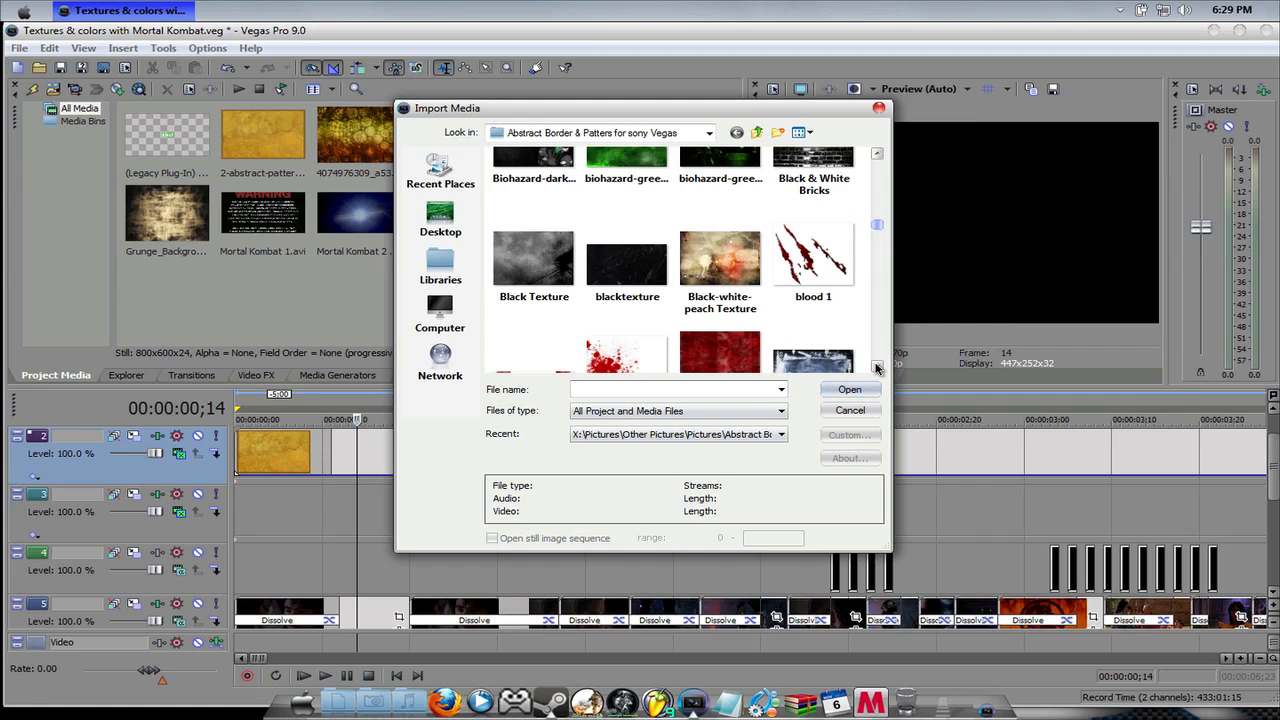
pyautogui.click(877, 368)
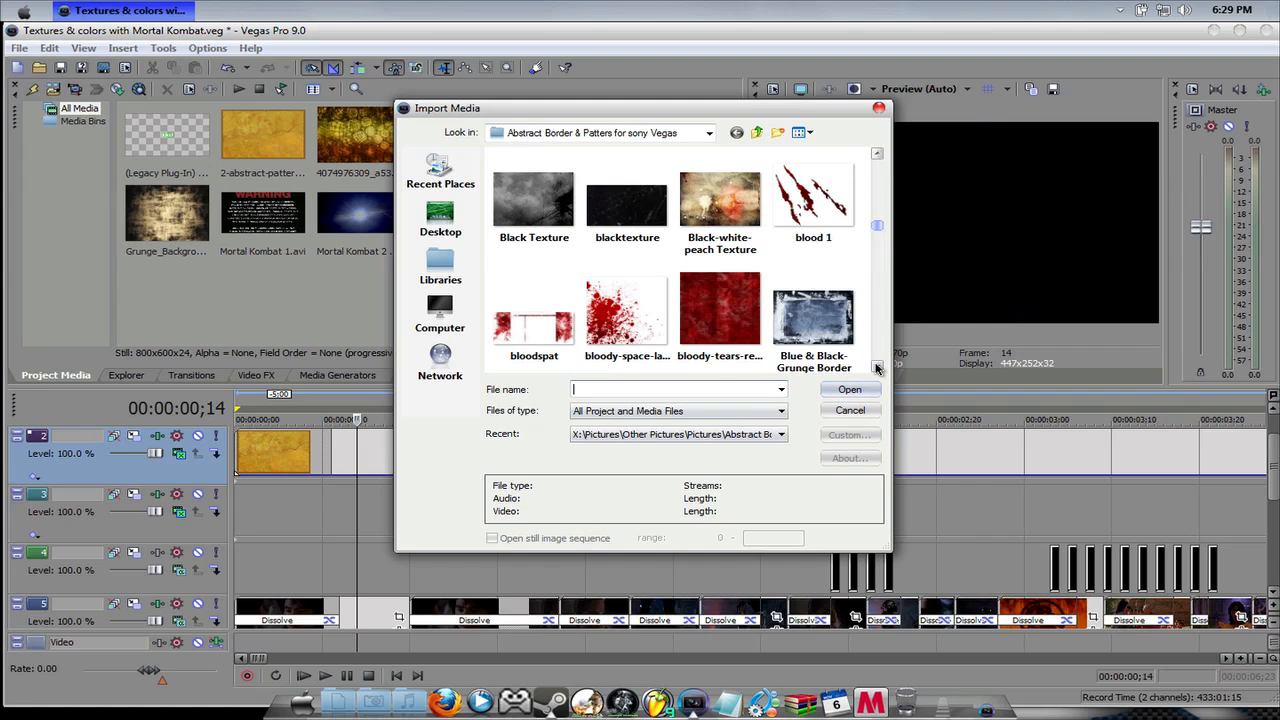
pyautogui.click(877, 368)
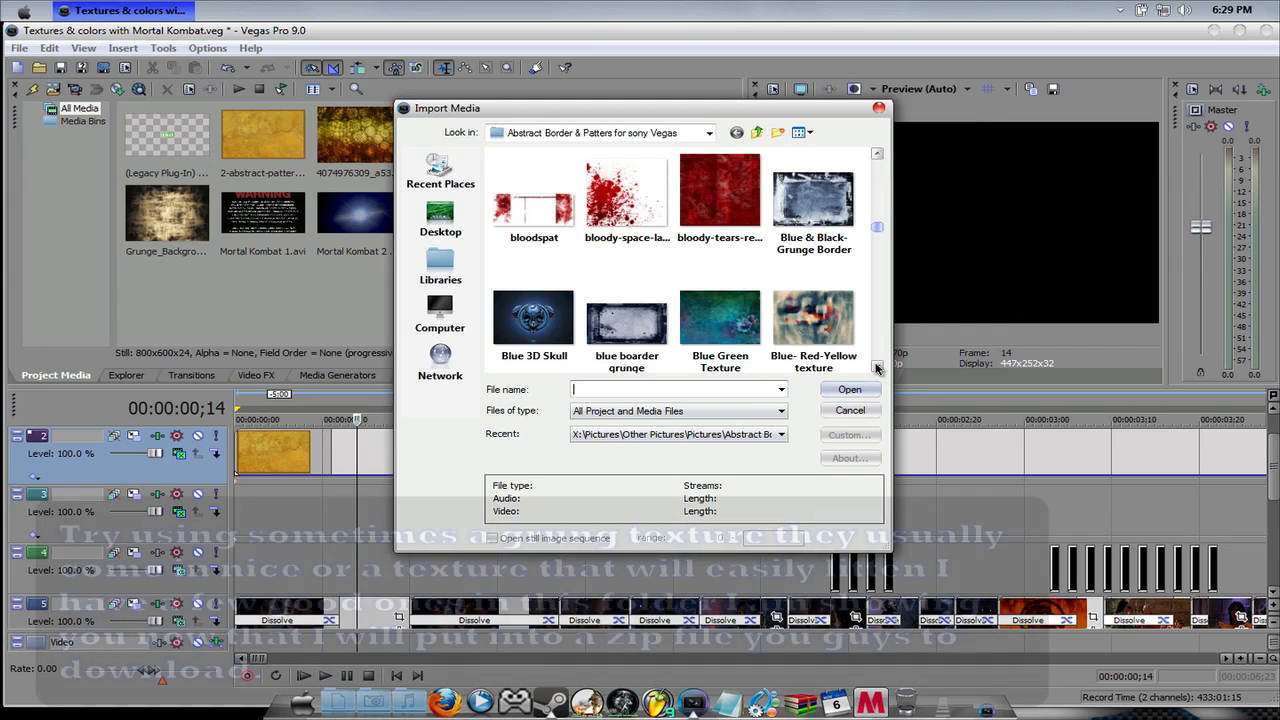
pyautogui.click(877, 368)
pyautogui.click(877, 368)
pyautogui.click(877, 368)
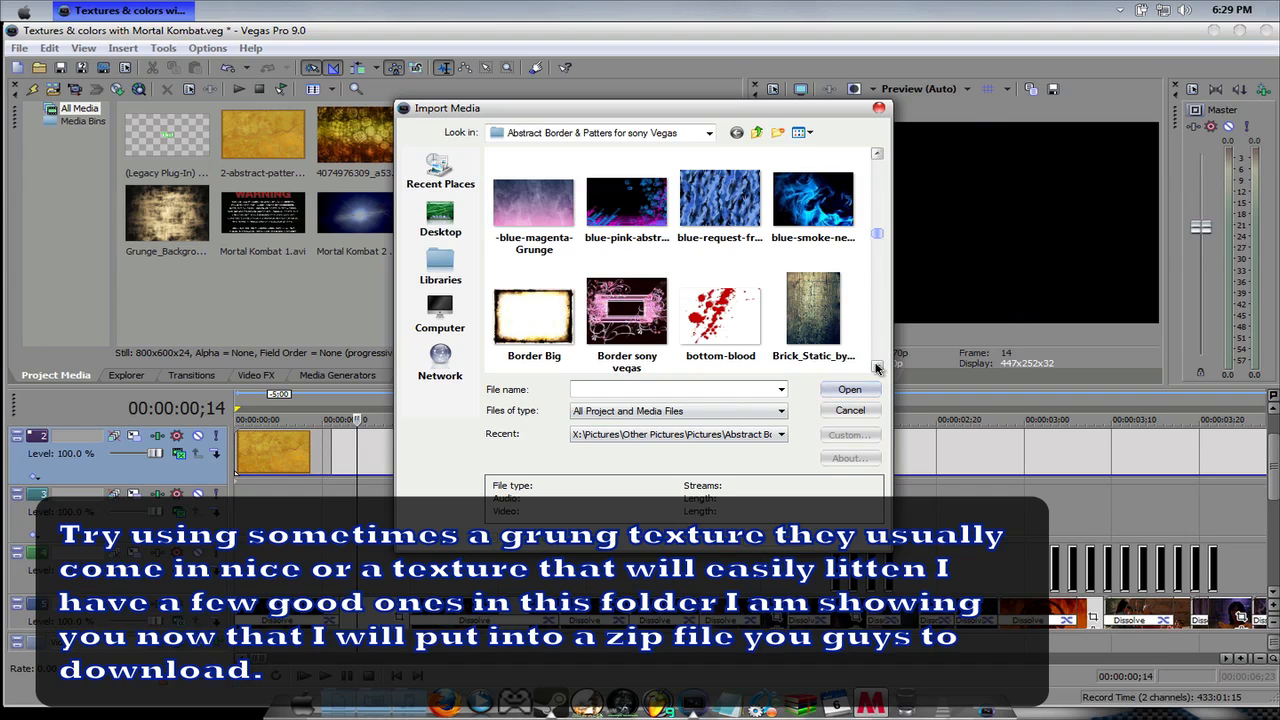
pyautogui.click(877, 368)
pyautogui.click(877, 368)
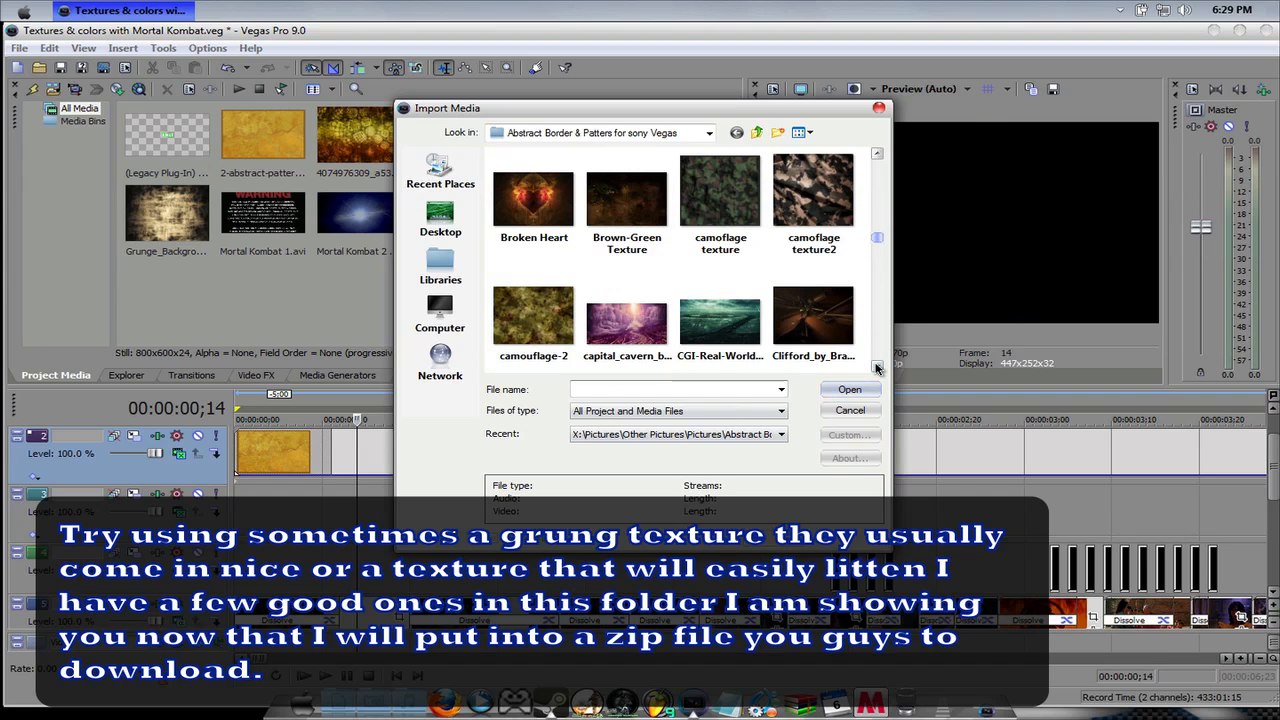
pyautogui.click(877, 368)
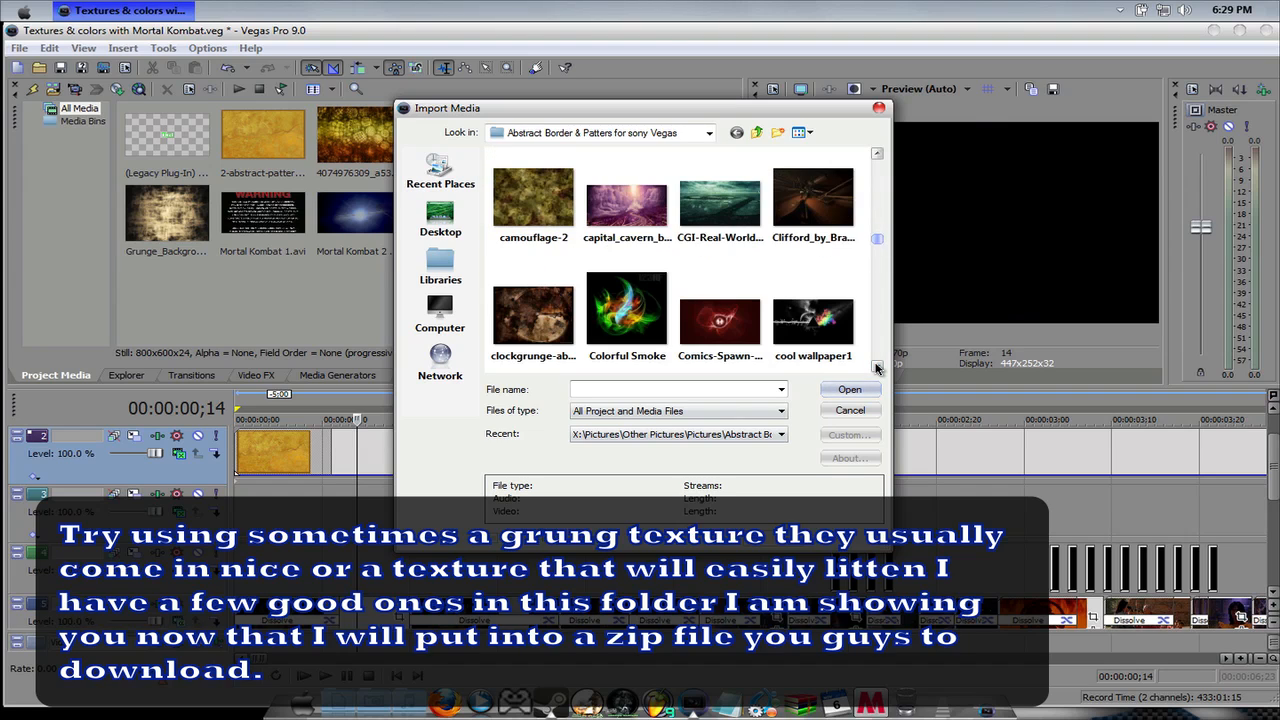
pyautogui.click(877, 368)
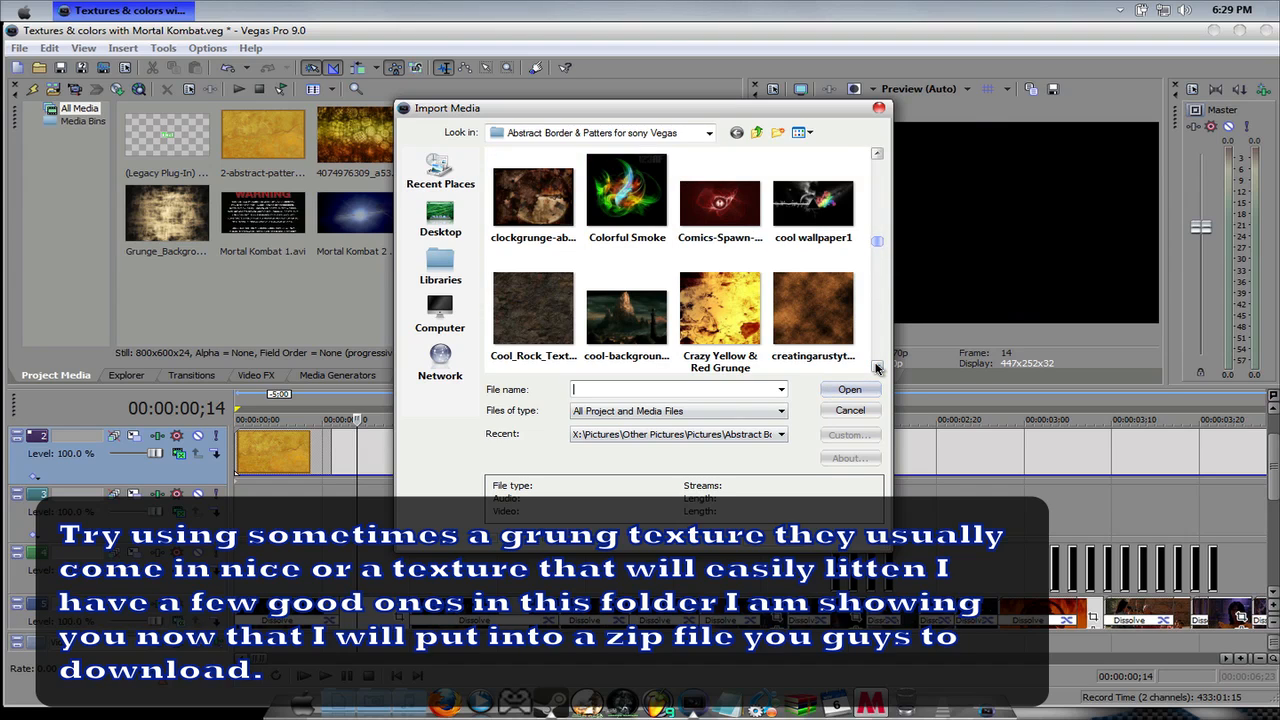
pyautogui.click(877, 368)
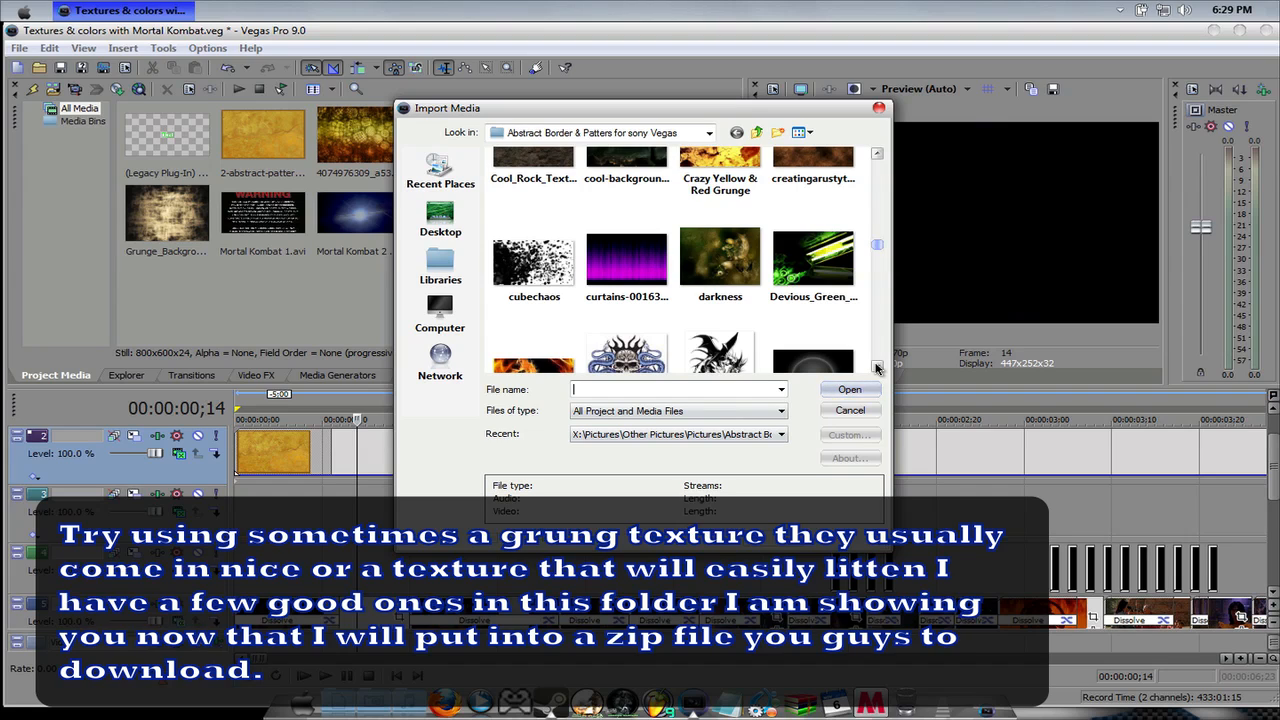
pyautogui.click(878, 368)
pyautogui.click(878, 368)
pyautogui.click(878, 368)
pyautogui.click(878, 368)
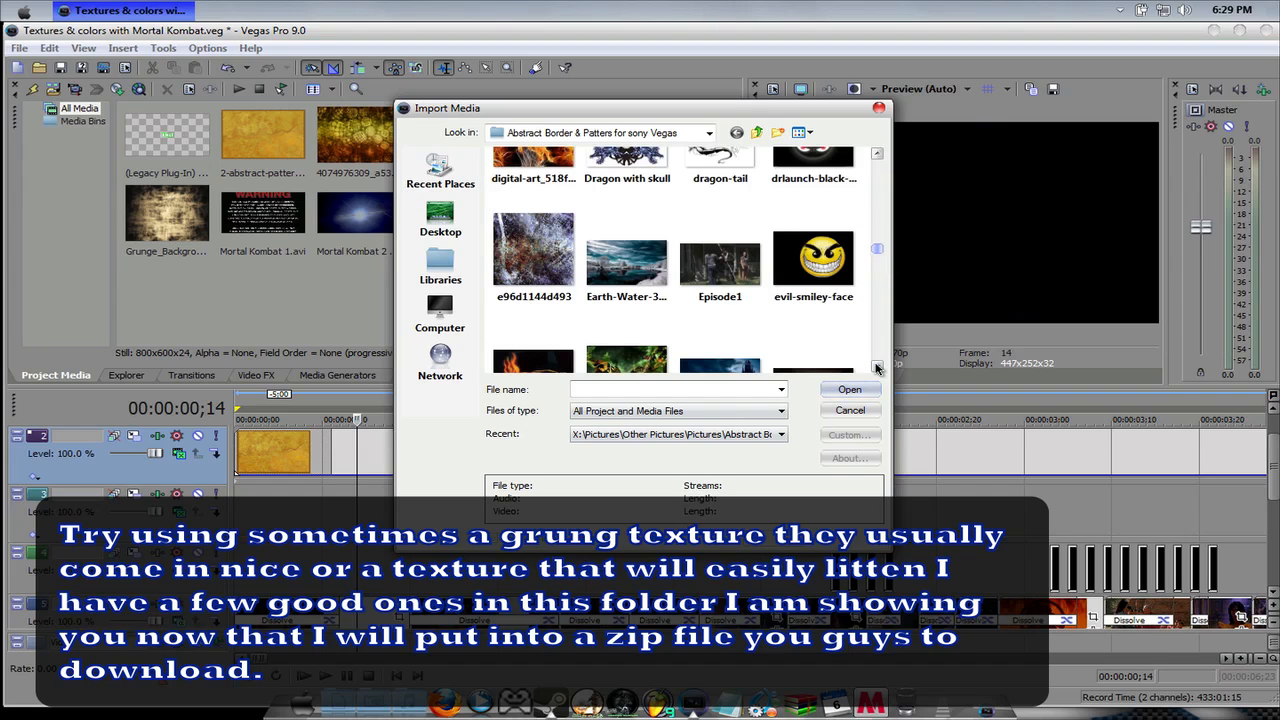
# Import the image Grunge_Texture_Yellow from the texture folder and place it at the start of track 3
pyautogui.click(878, 368)
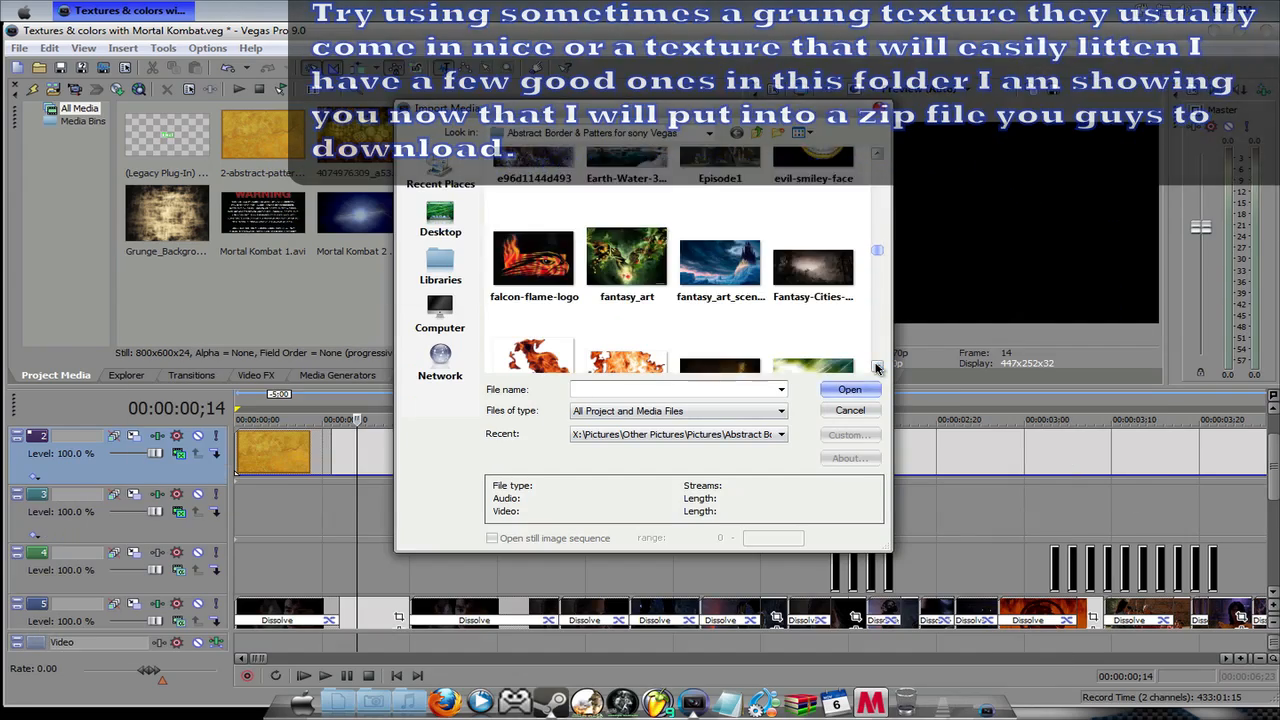
pyautogui.click(878, 368)
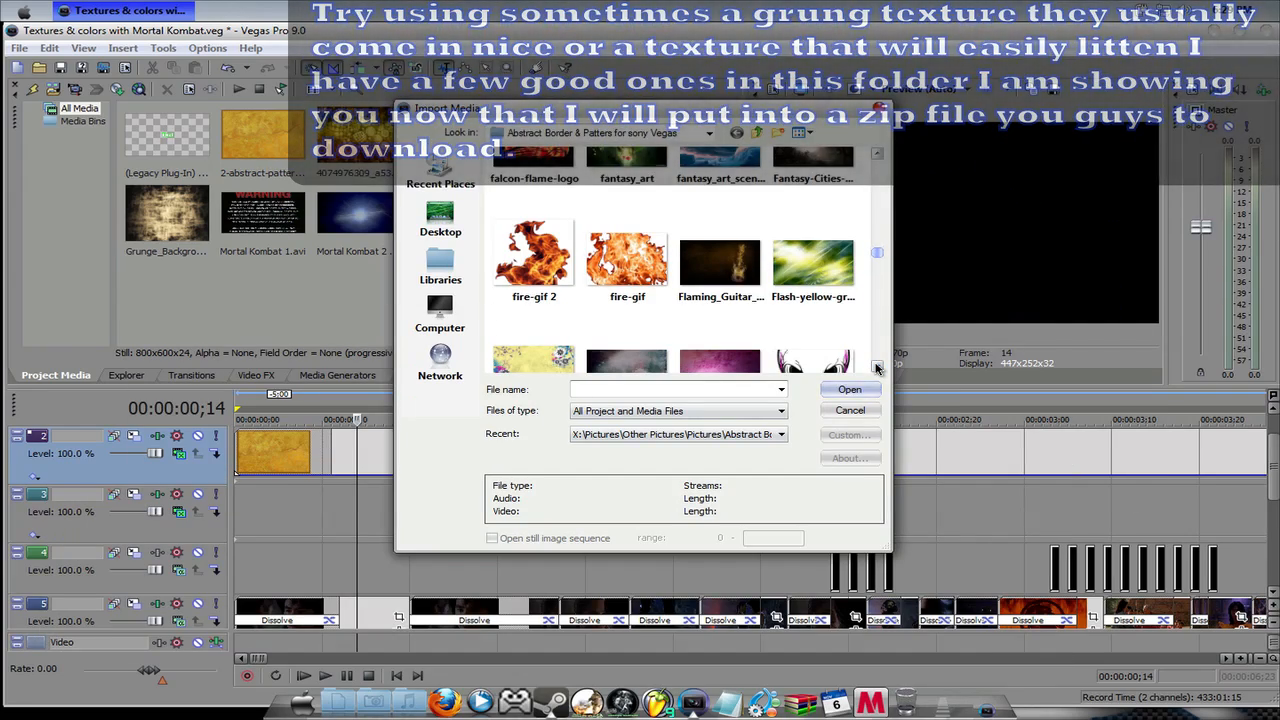
pyautogui.click(878, 368)
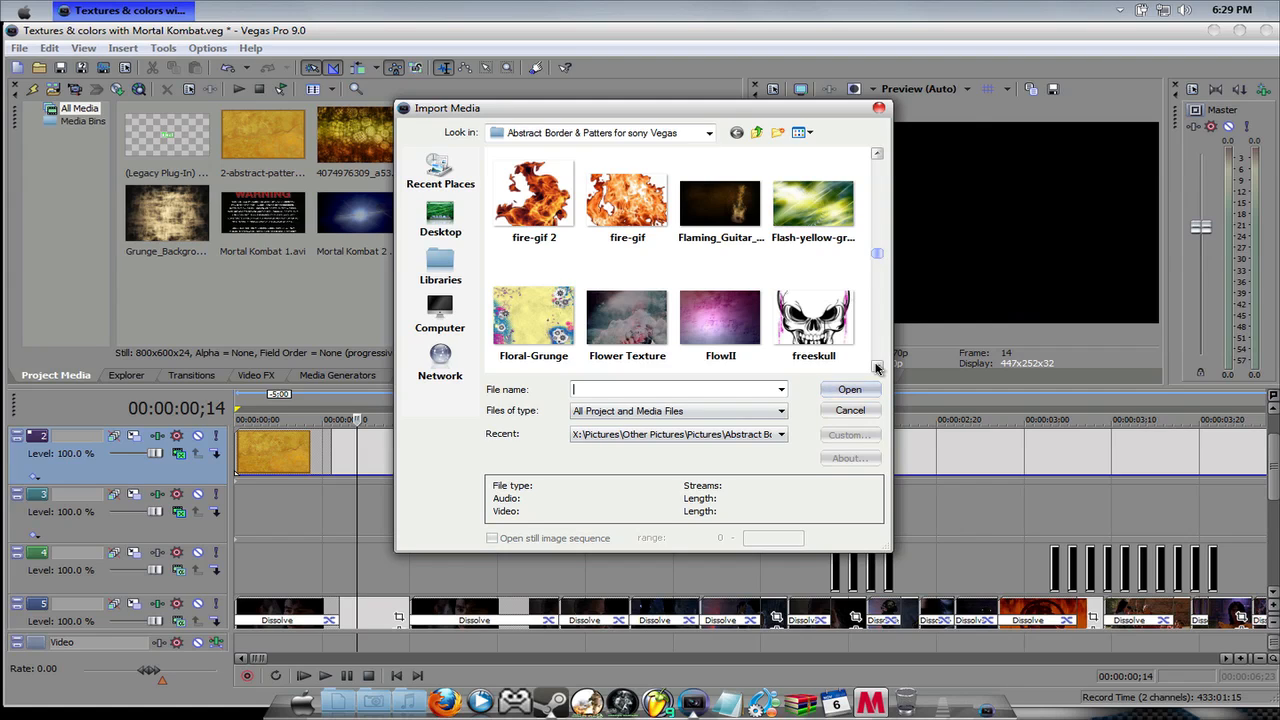
pyautogui.click(876, 369)
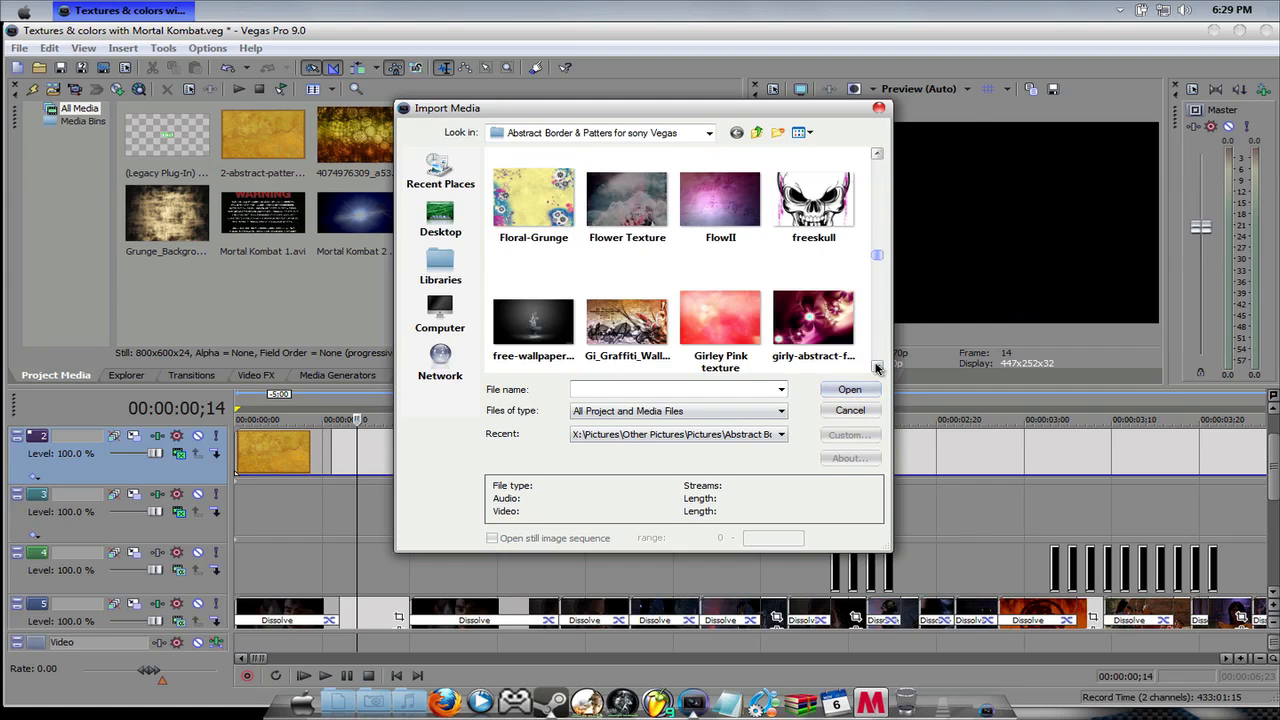
pyautogui.click(876, 369)
pyautogui.click(876, 369)
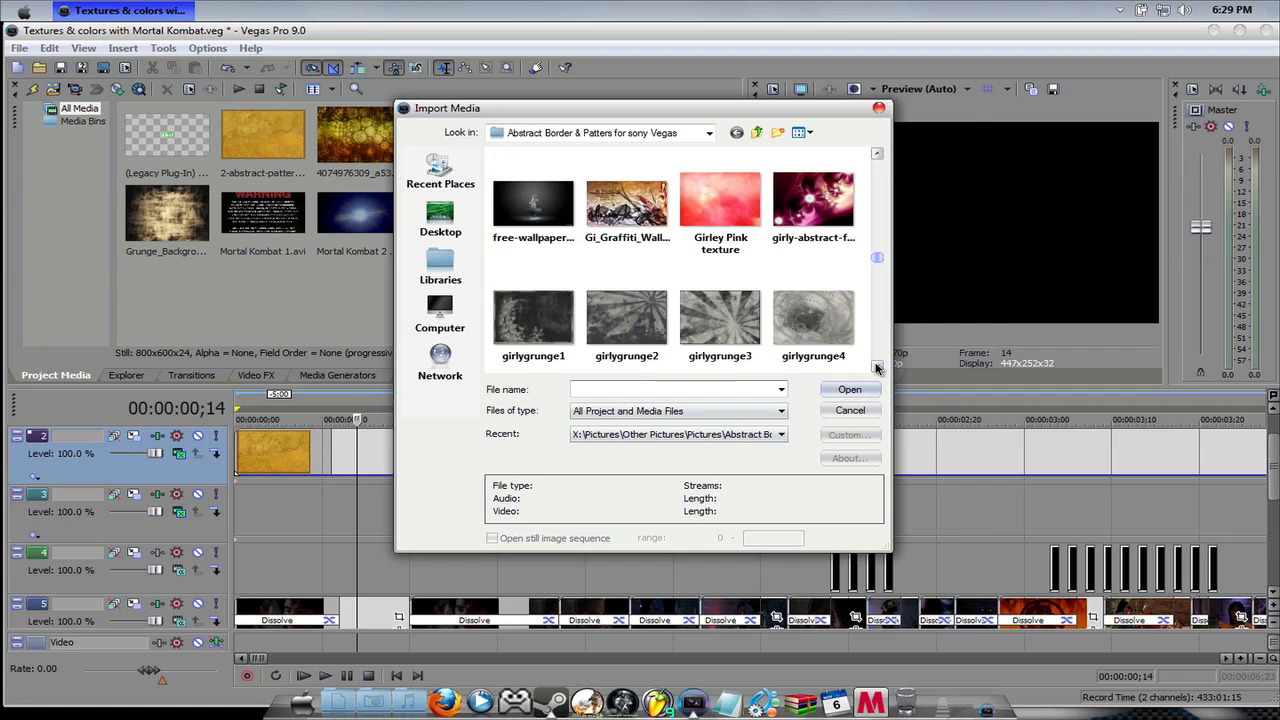
pyautogui.click(876, 369)
pyautogui.click(876, 369)
pyautogui.click(876, 369)
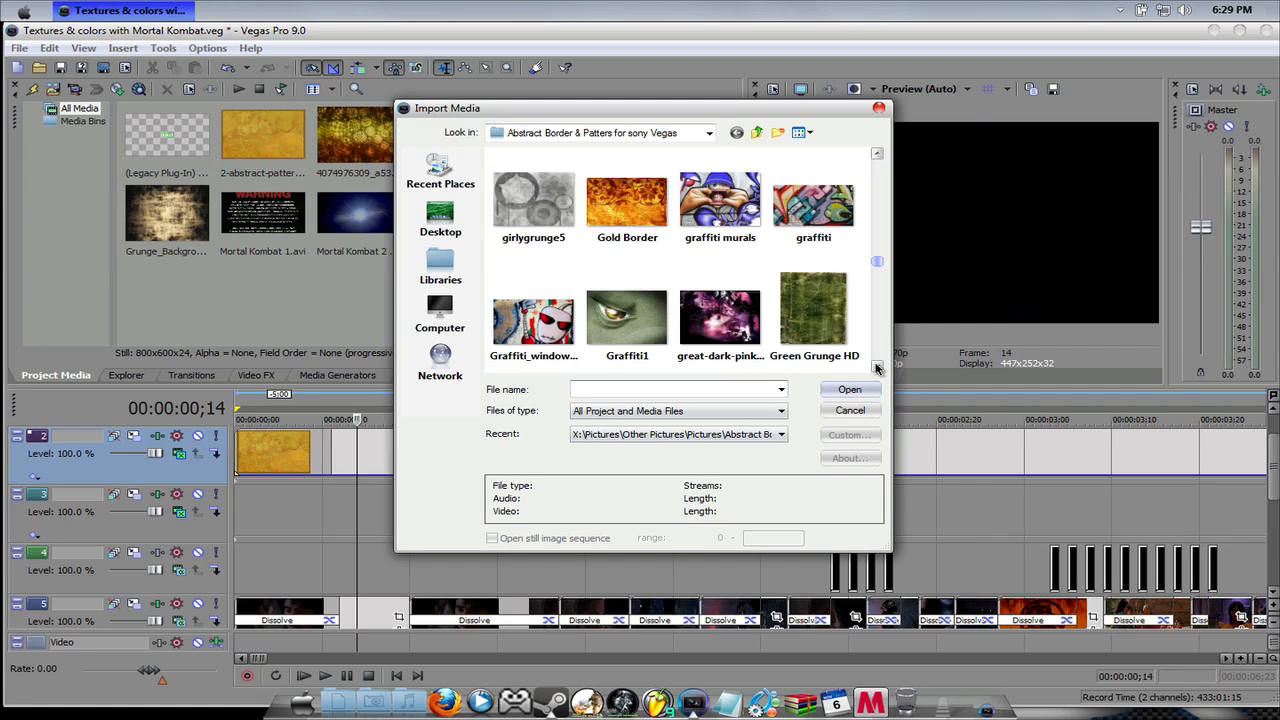
pyautogui.click(876, 369)
pyautogui.click(876, 369)
pyautogui.click(876, 369)
pyautogui.click(876, 369)
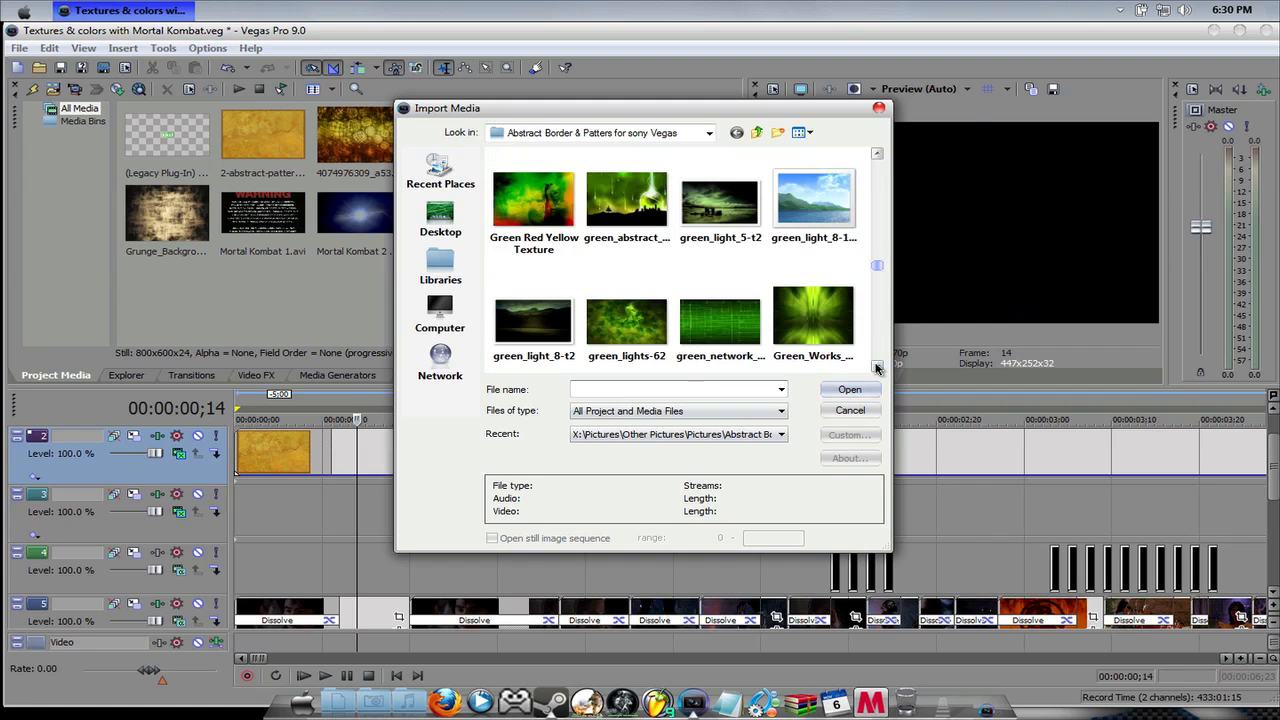
pyautogui.click(876, 369)
pyautogui.click(876, 369)
pyautogui.click(876, 369)
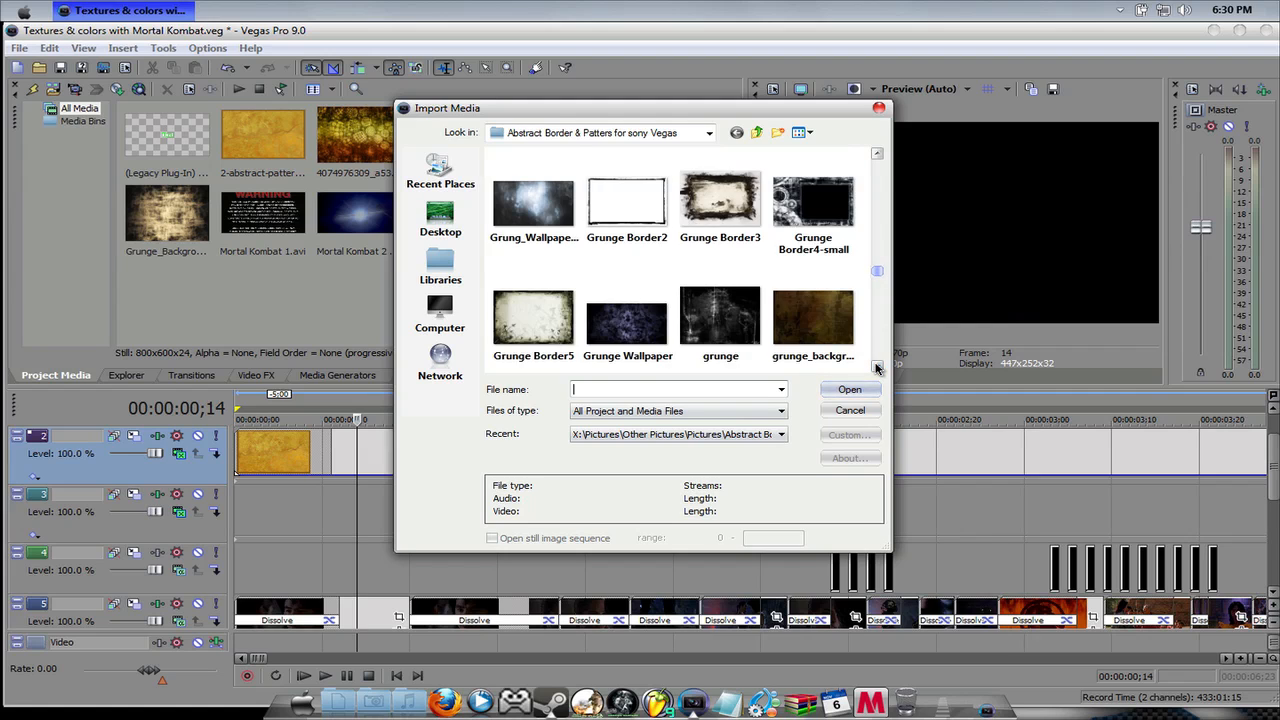
pyautogui.click(876, 369)
pyautogui.click(876, 369)
pyautogui.click(876, 369)
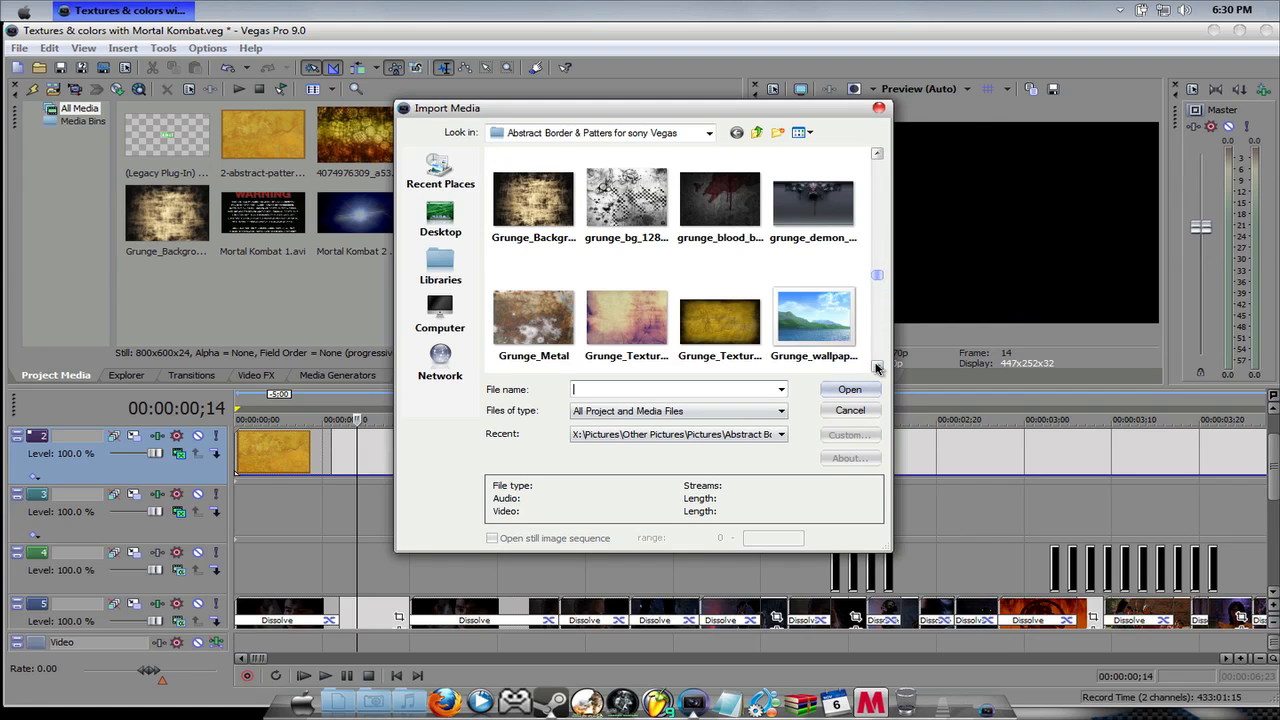
pyautogui.click(876, 369)
pyautogui.moveTo(712, 281); pyautogui.dragTo(268, 504)
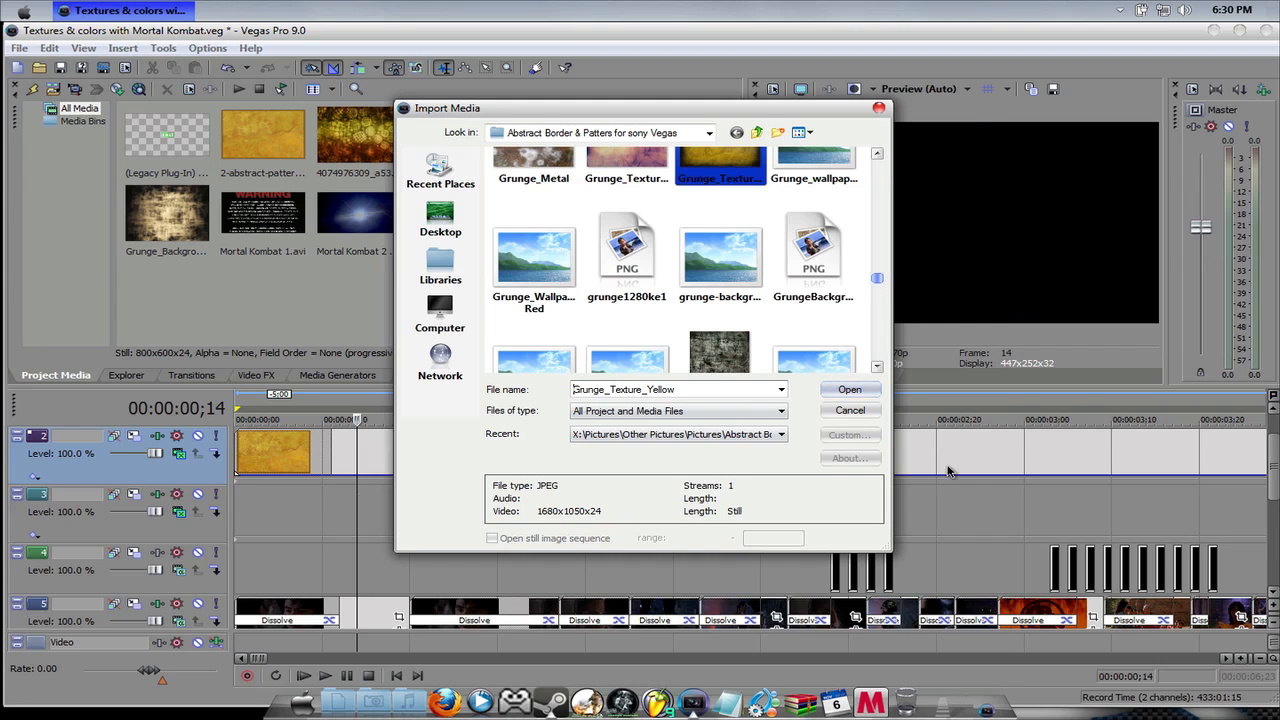
pyautogui.click(847, 390)
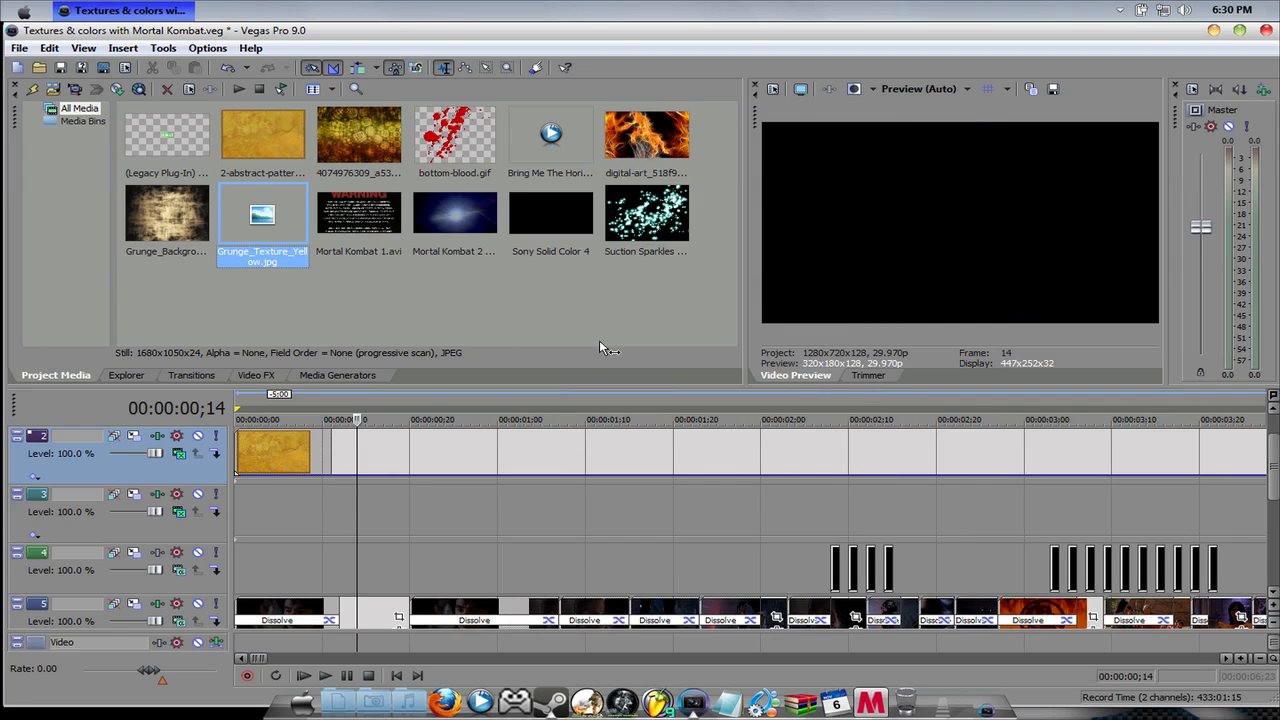
pyautogui.moveTo(278, 371); pyautogui.dragTo(241, 518)
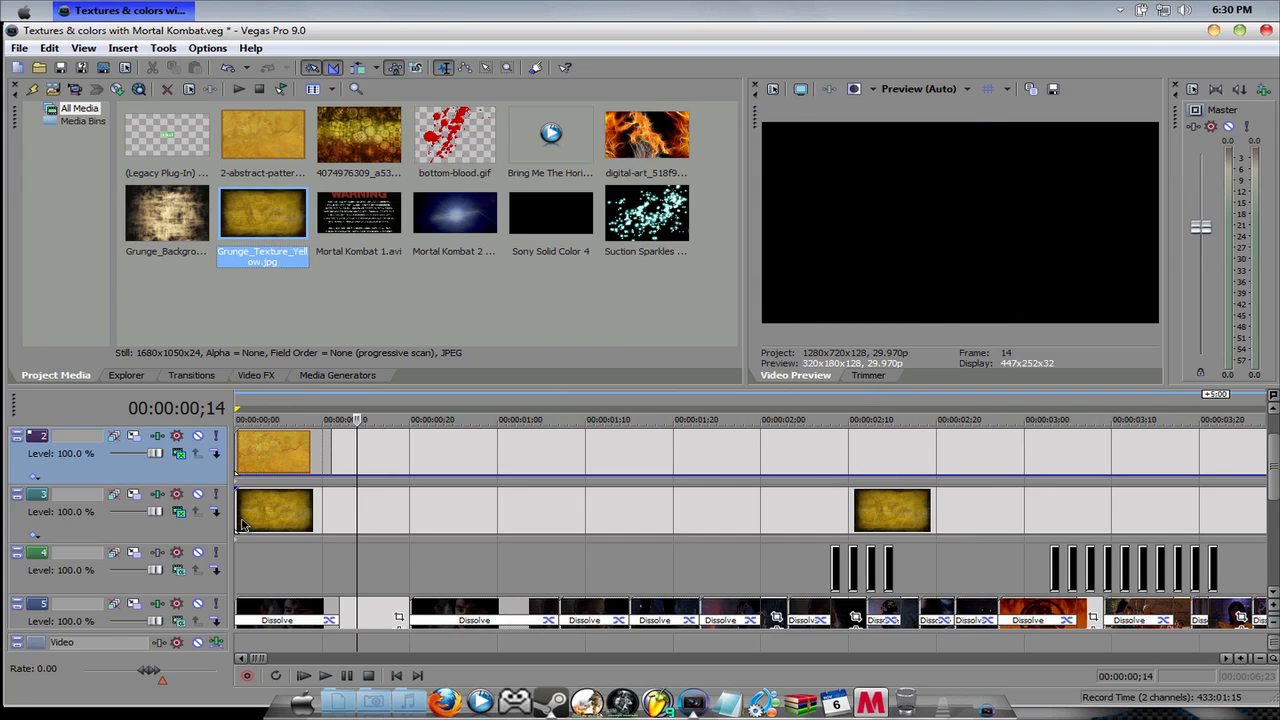
# Set track 3's compositing mode to Overlay and reduce the amount of its Sharpen track effect
pyautogui.click(185, 510)
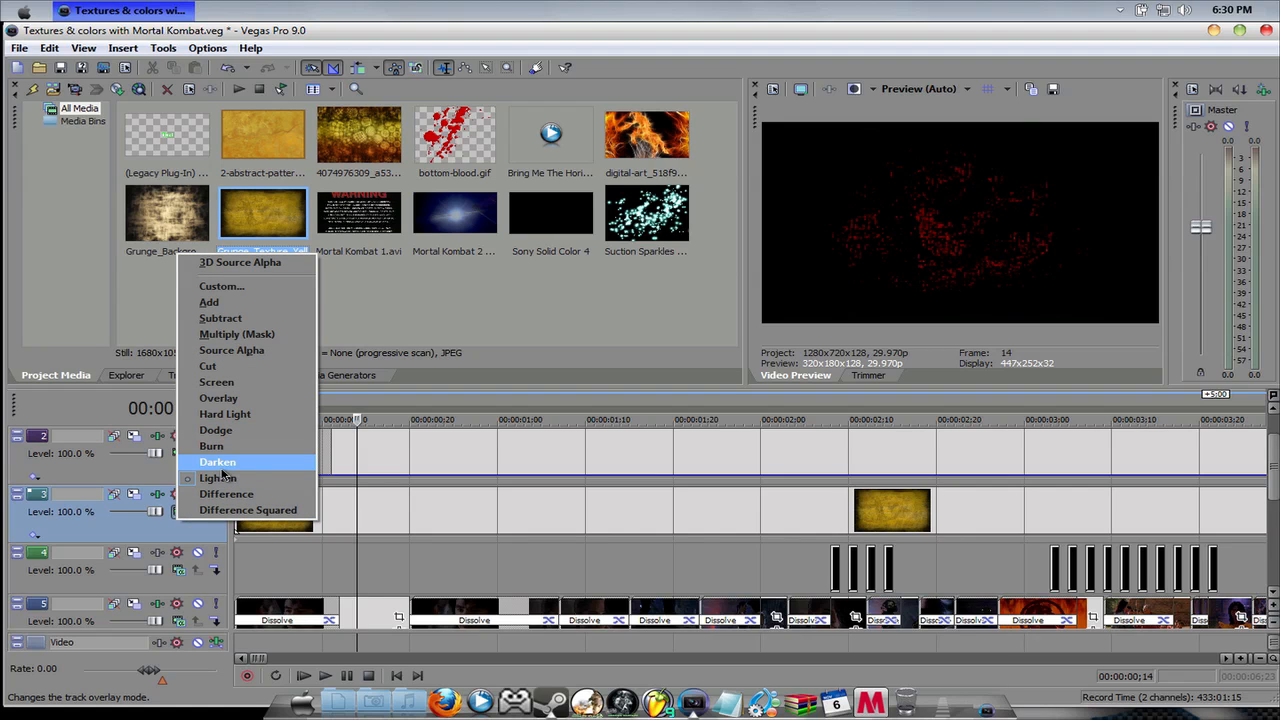
pyautogui.click(228, 404)
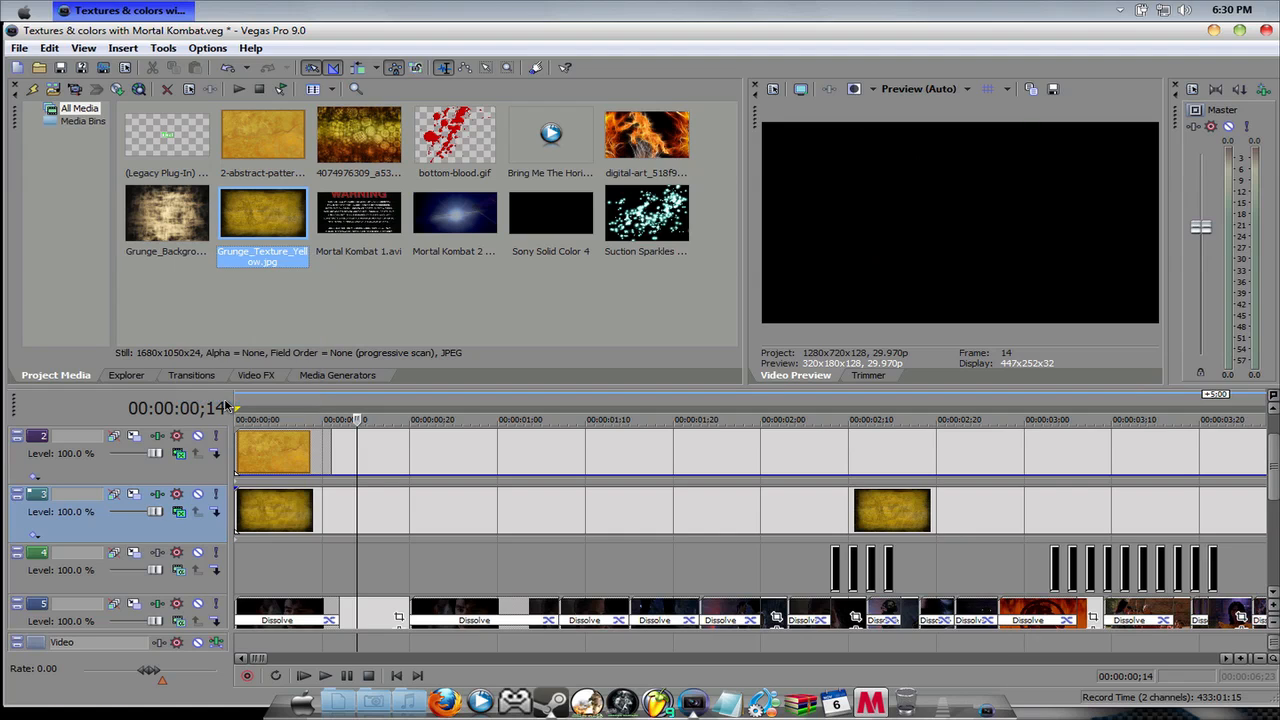
pyautogui.click(155, 495)
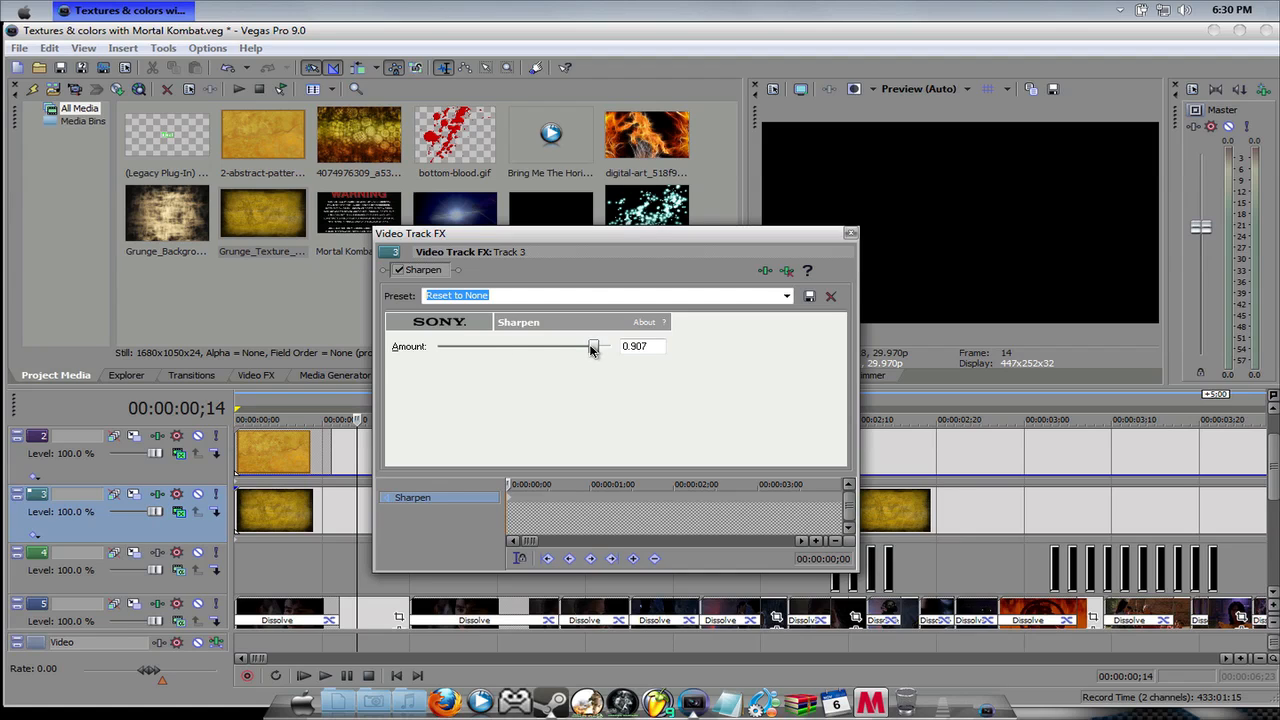
pyautogui.moveTo(593, 348); pyautogui.dragTo(369, 350)
pyautogui.click(851, 235)
# At 00:00:00;17, try the Hard Light and Multiply (Mask) compositing modes on track 3, and settle on Add
pyautogui.click(388, 523)
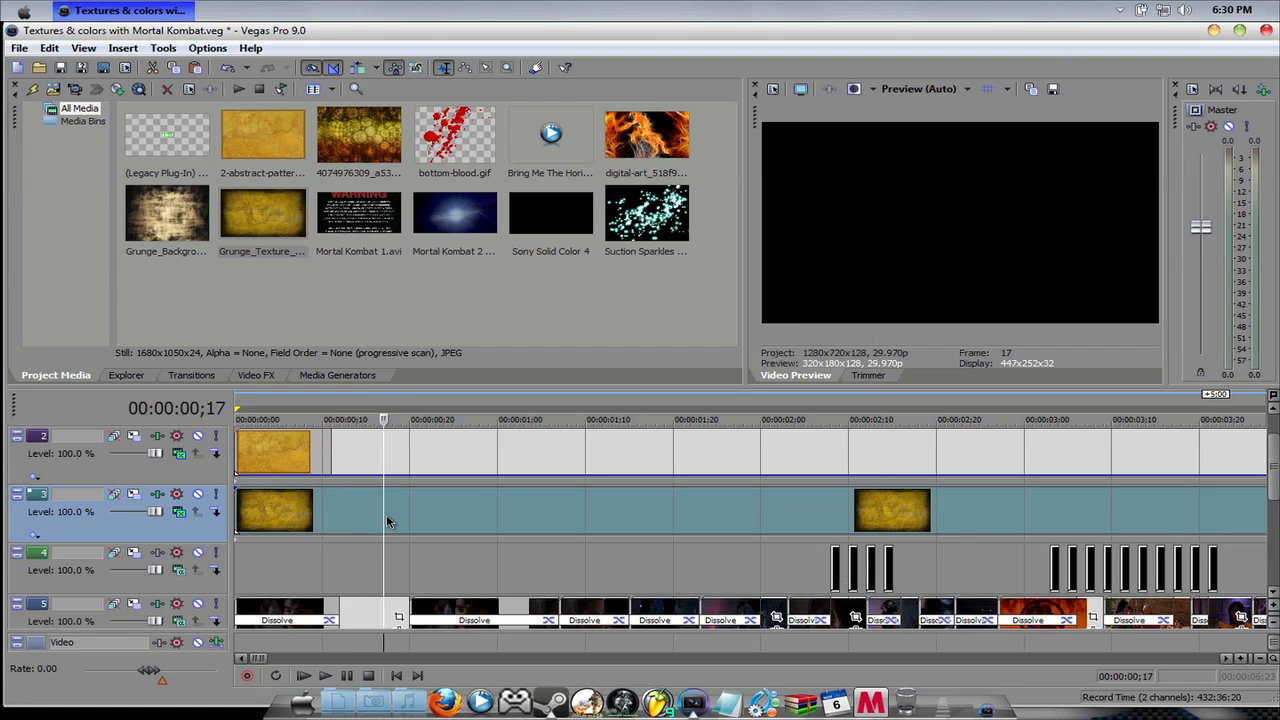
pyautogui.click(181, 513)
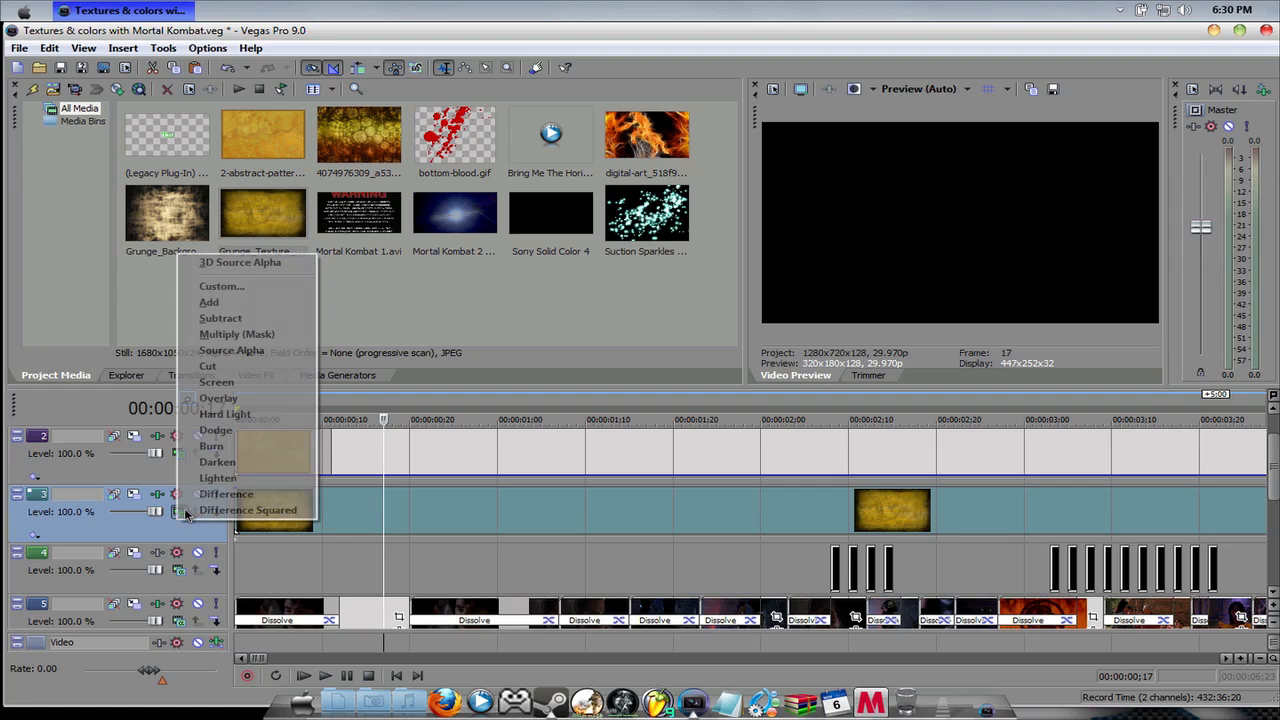
pyautogui.click(237, 413)
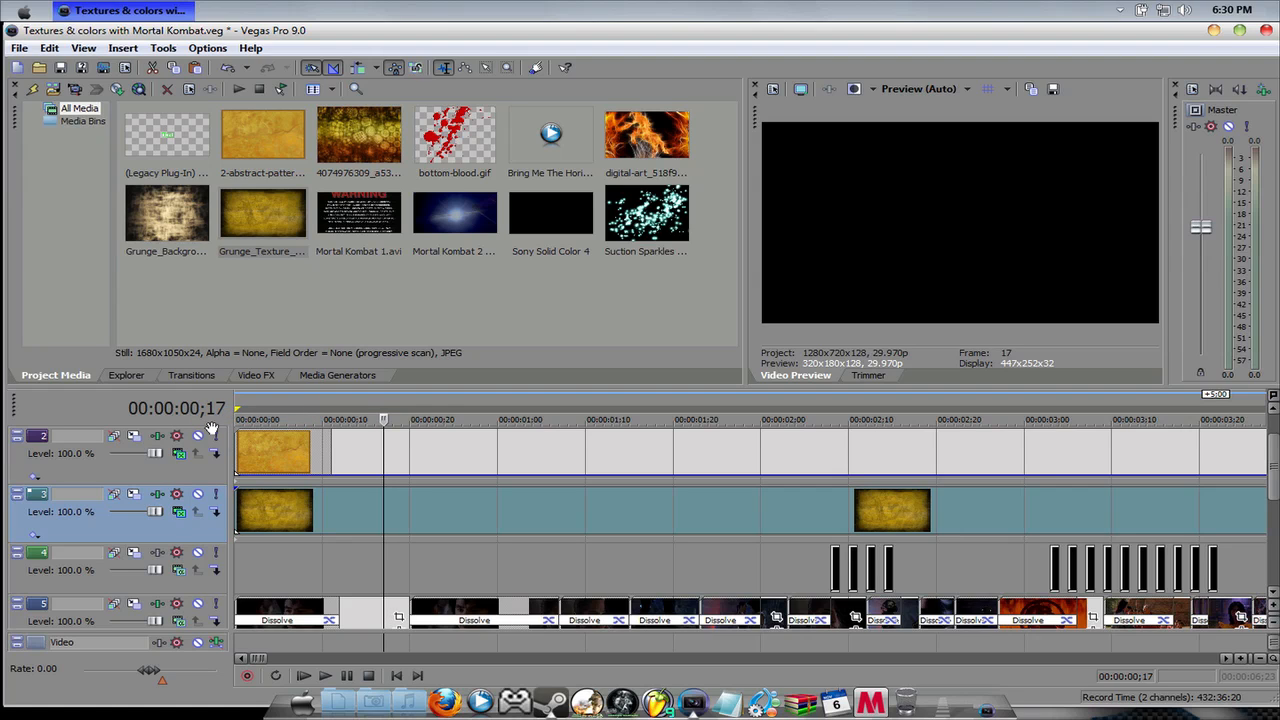
pyautogui.click(180, 512)
pyautogui.click(228, 336)
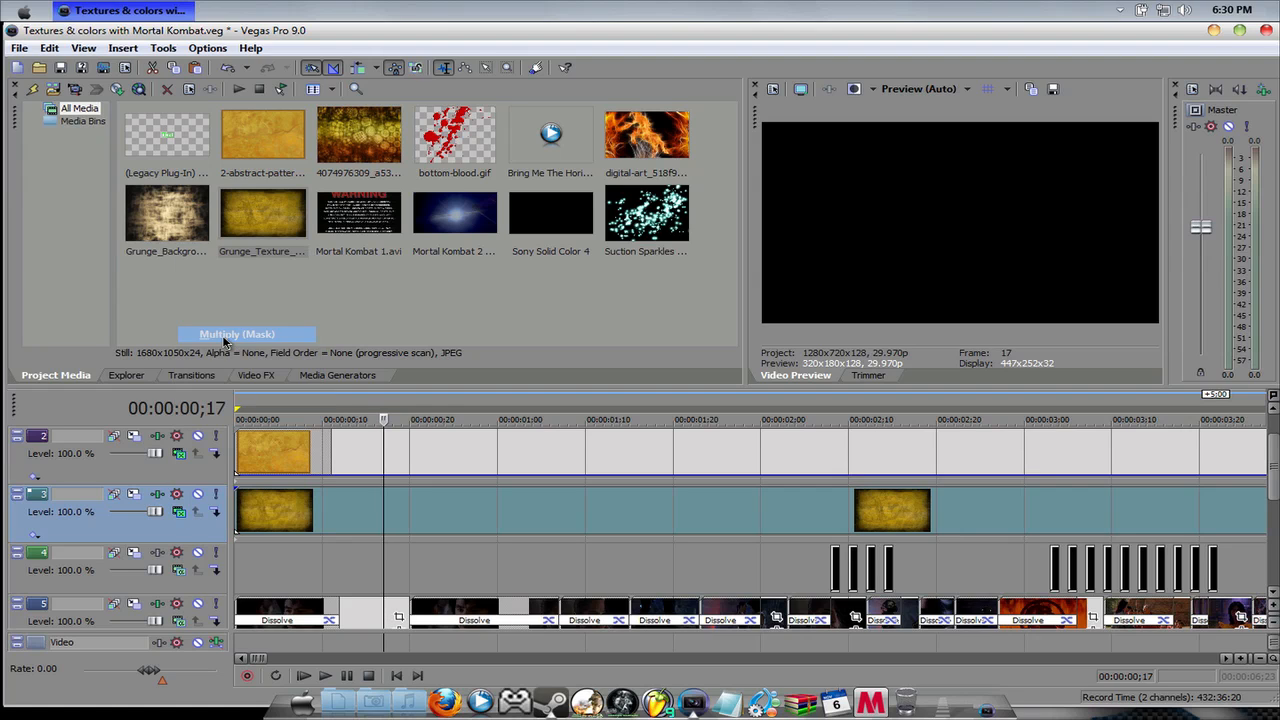
pyautogui.click(179, 514)
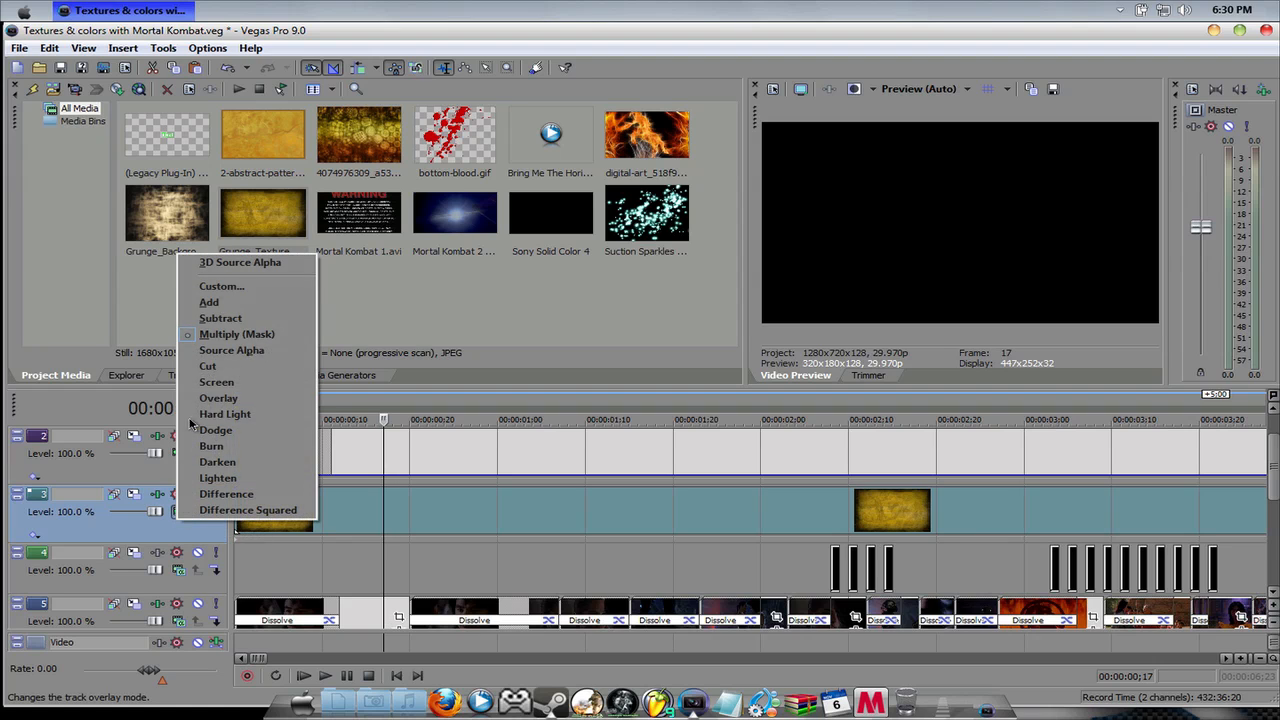
pyautogui.click(219, 308)
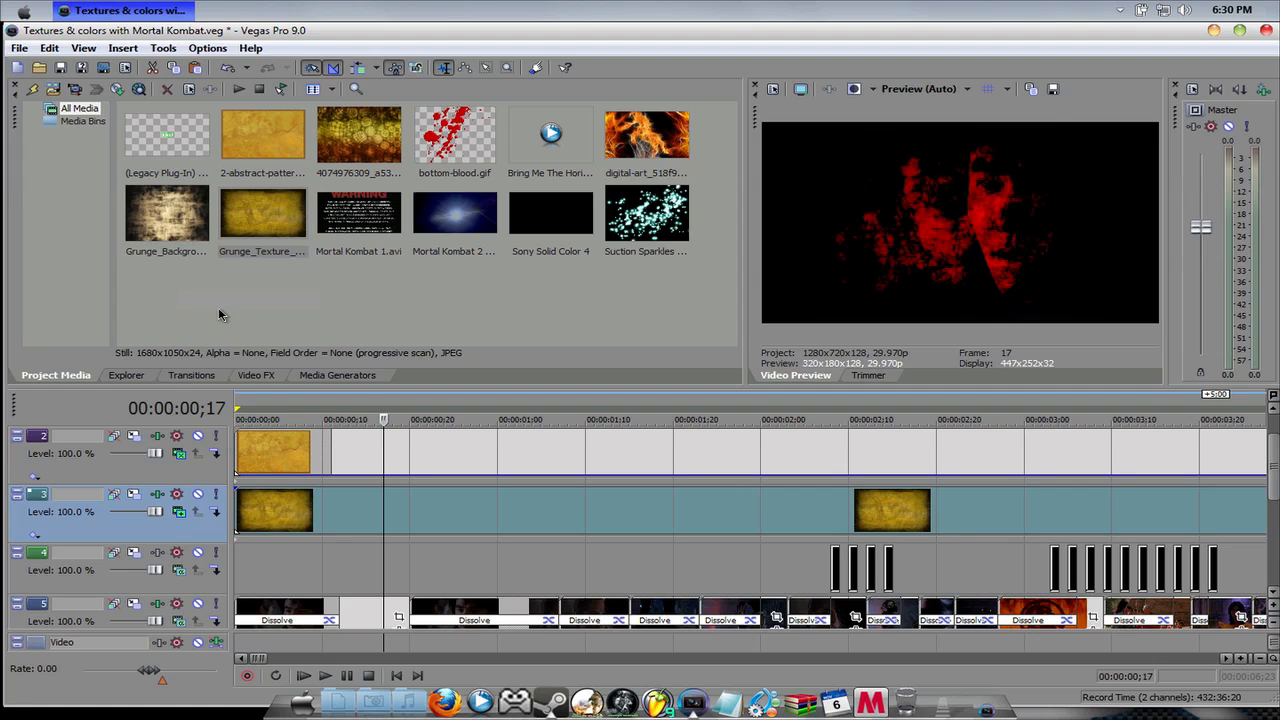
pyautogui.click(180, 453)
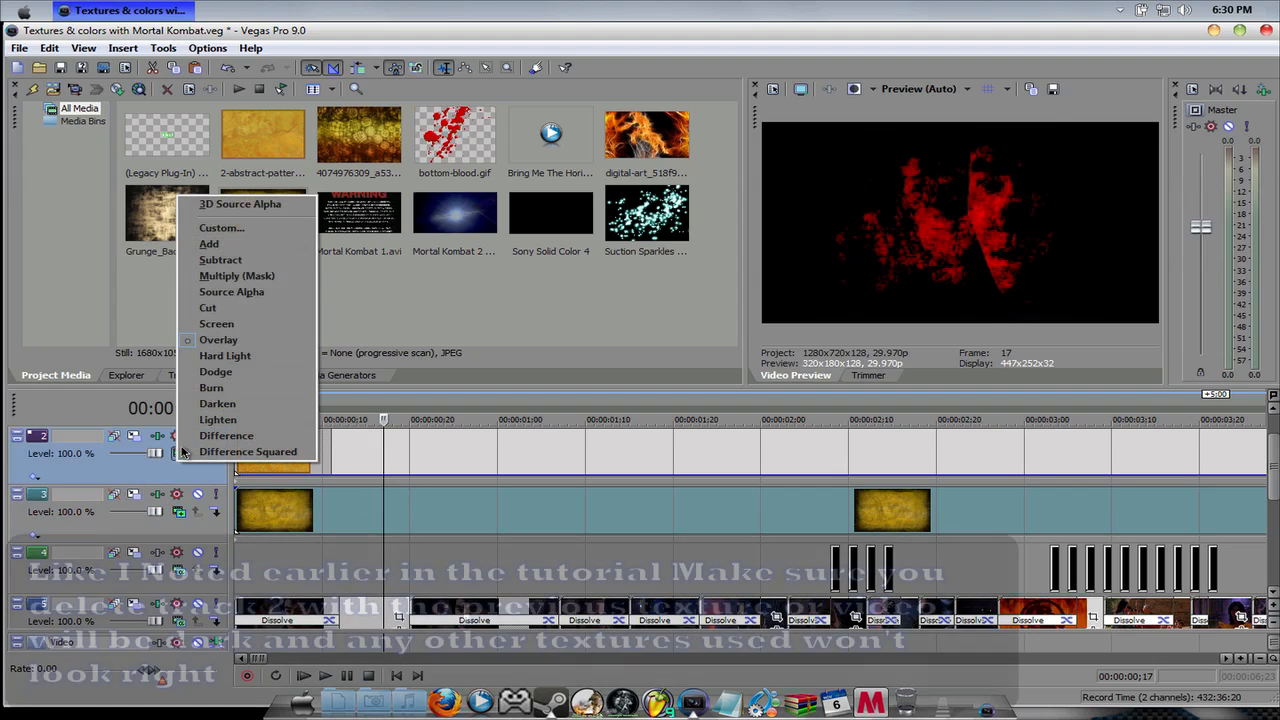
pyautogui.click(180, 535)
pyautogui.click(179, 513)
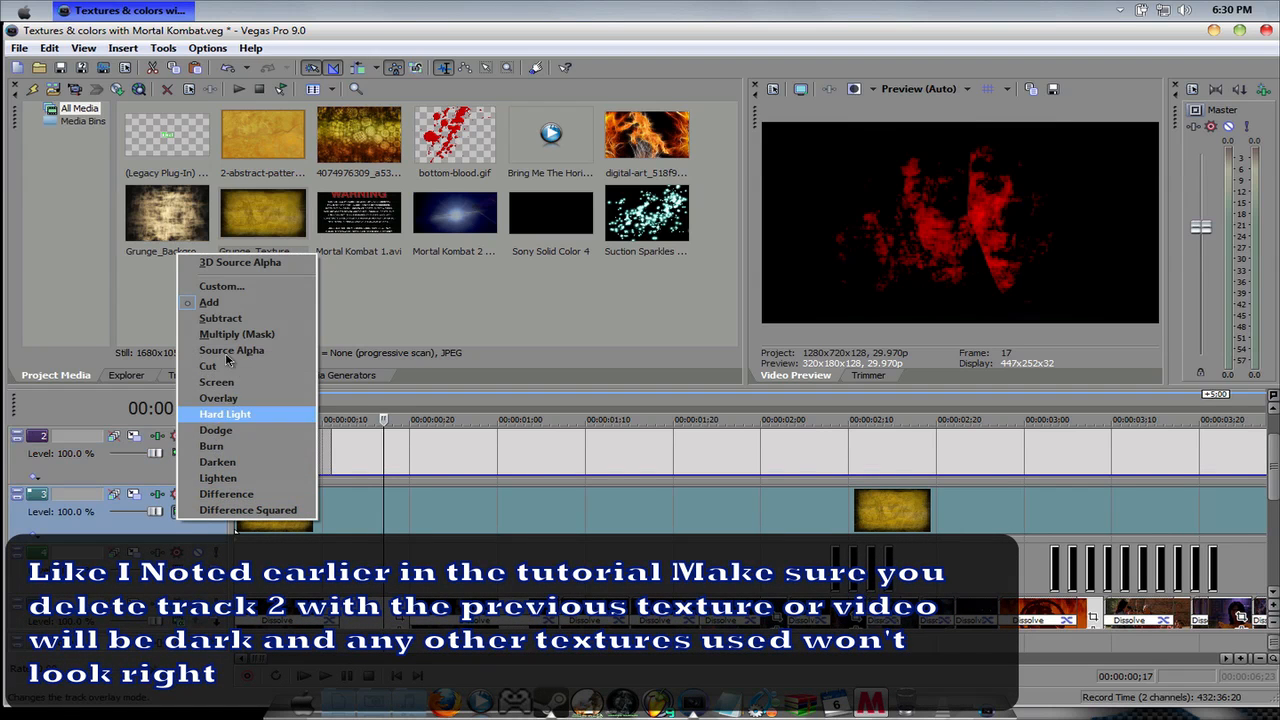
pyautogui.click(134, 538)
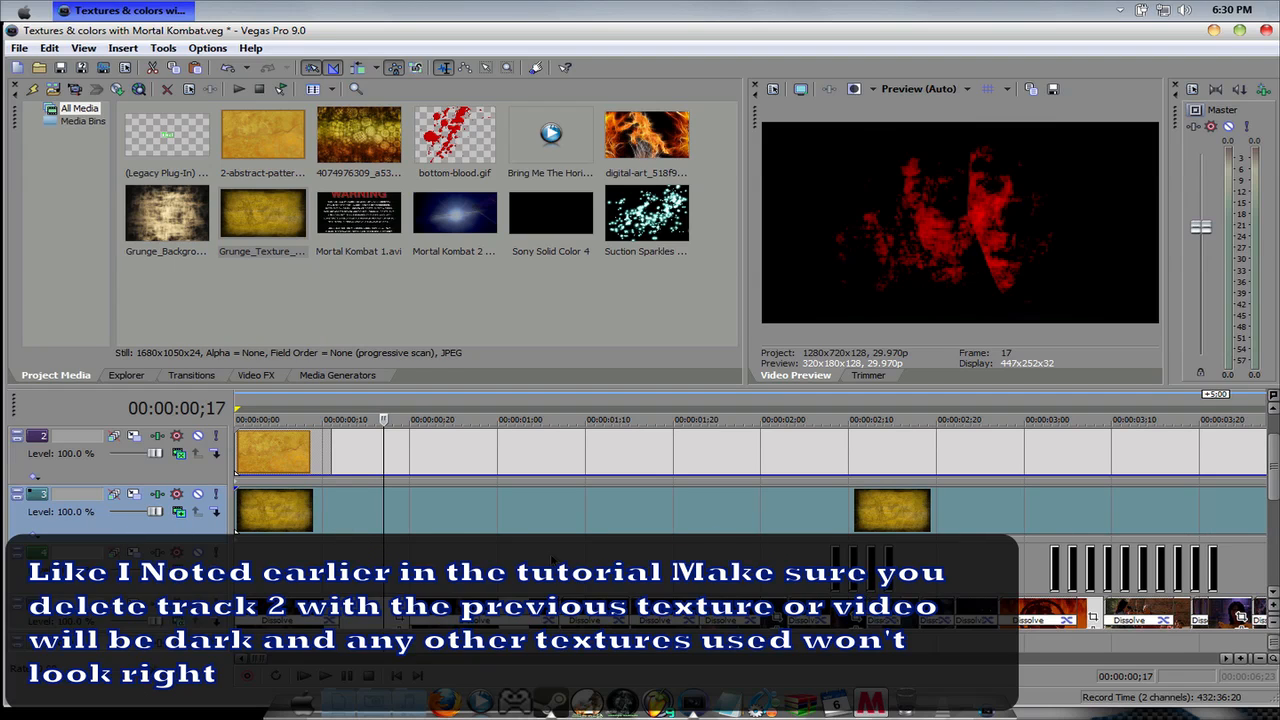
# Remove the Levels and Gradient Map effects from track 5's video effects chain
pyautogui.click(157, 610)
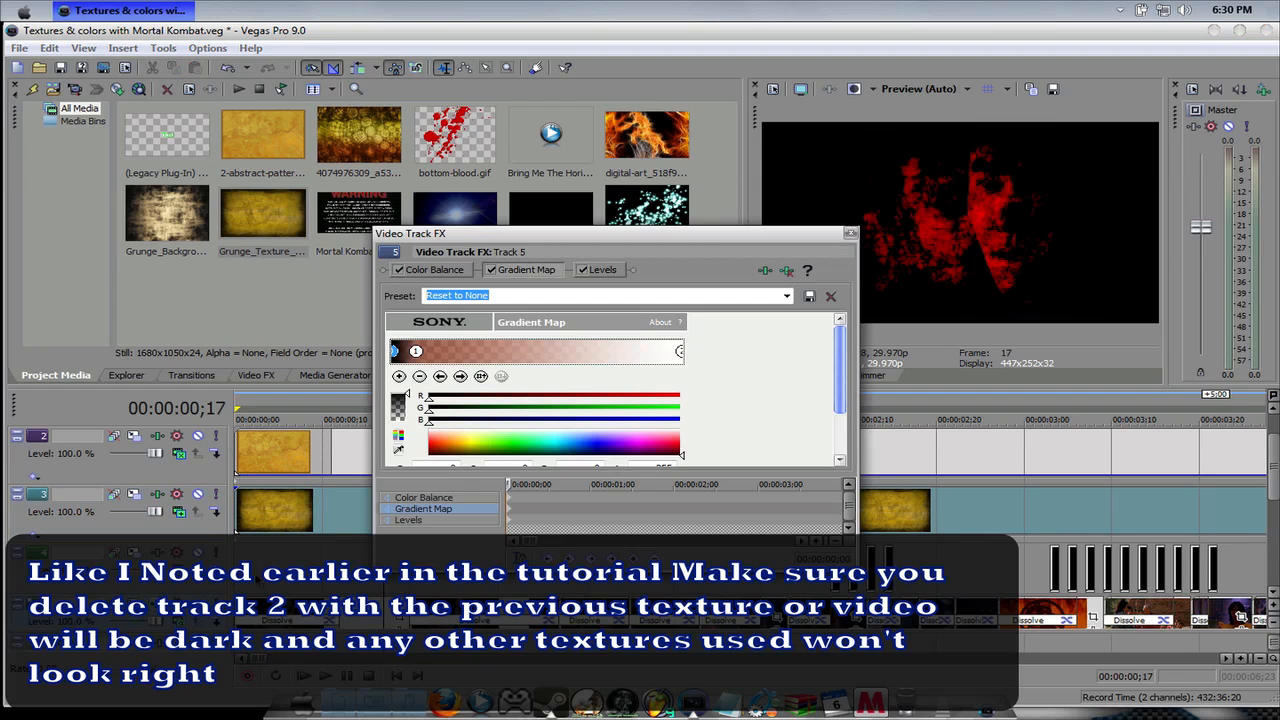
pyautogui.click(603, 270)
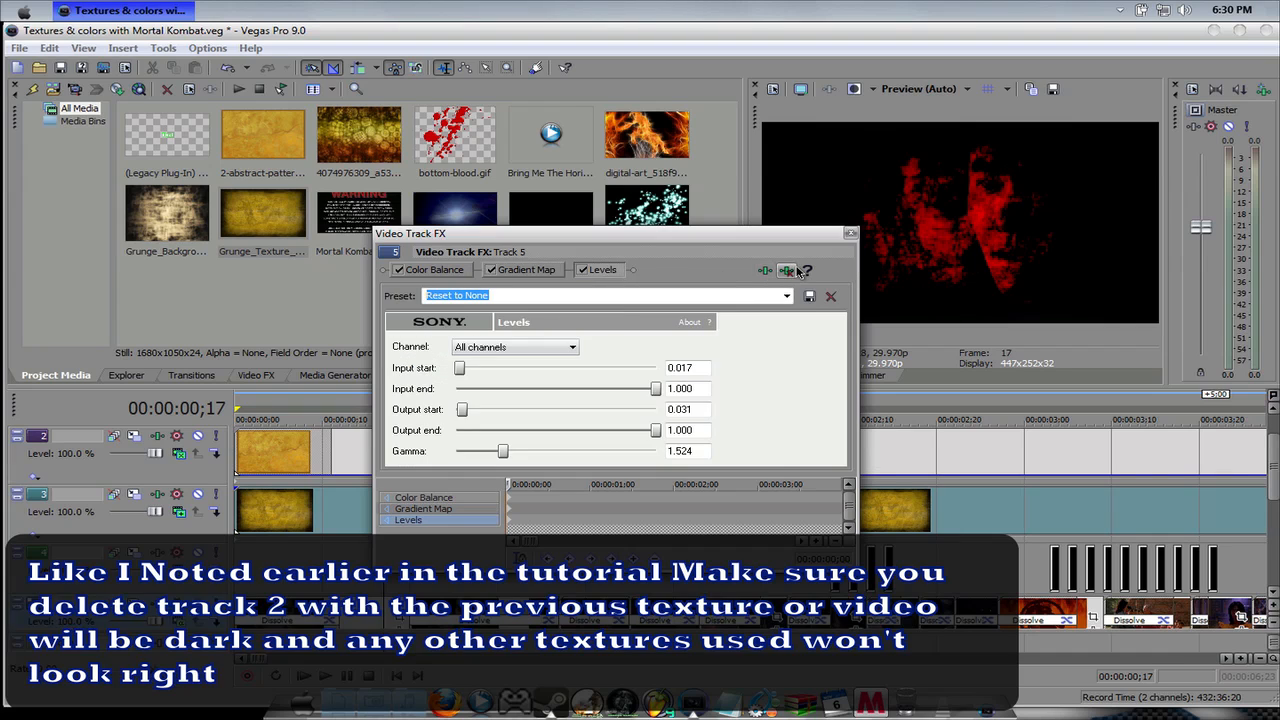
pyautogui.click(796, 271)
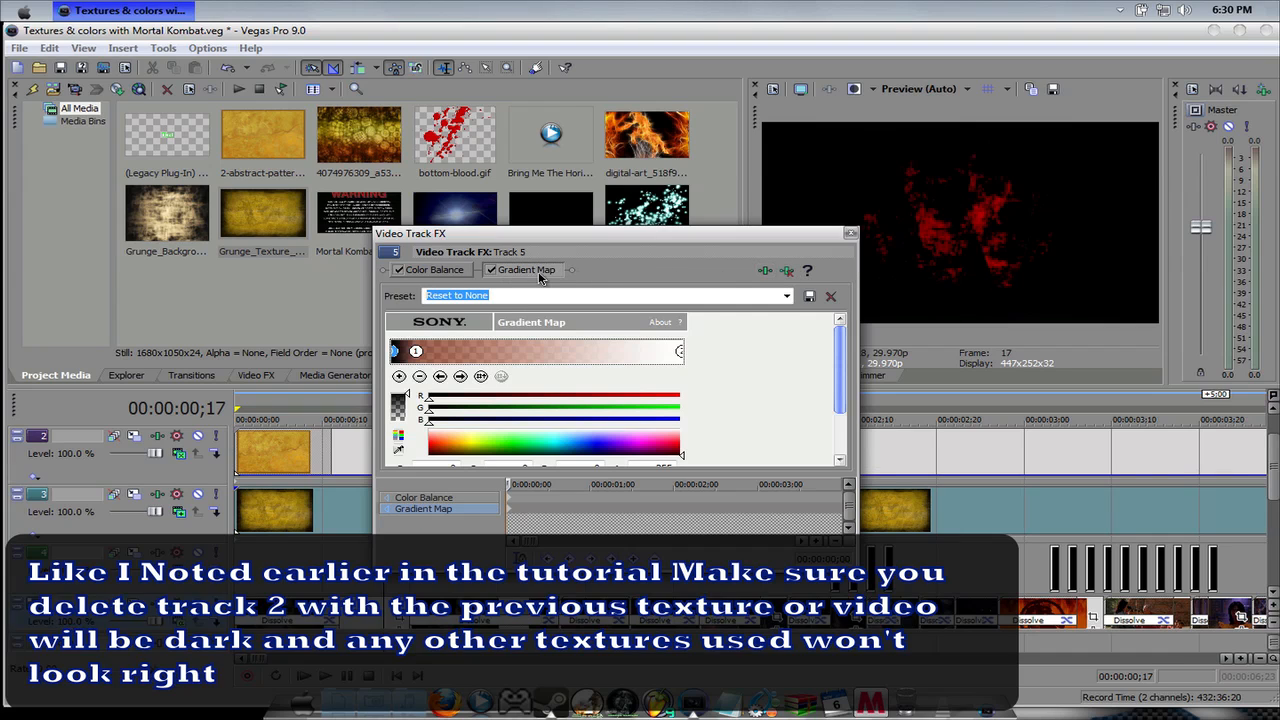
pyautogui.click(787, 271)
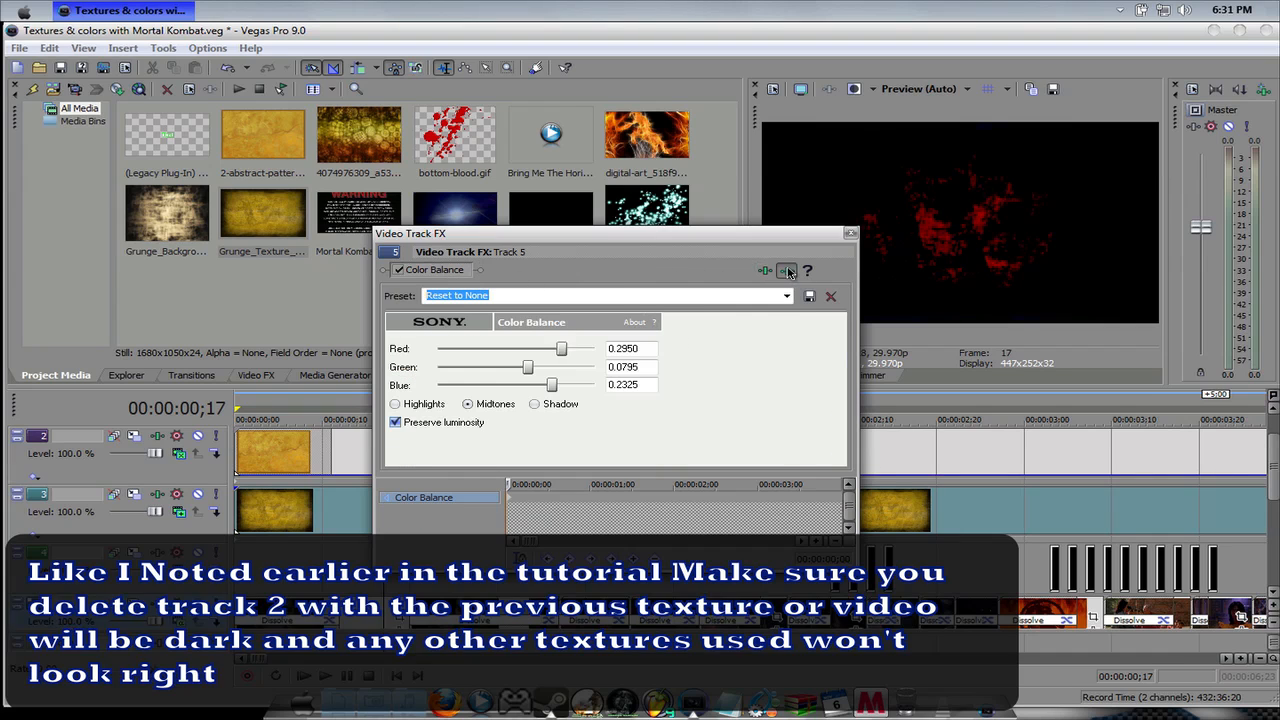
pyautogui.click(766, 272)
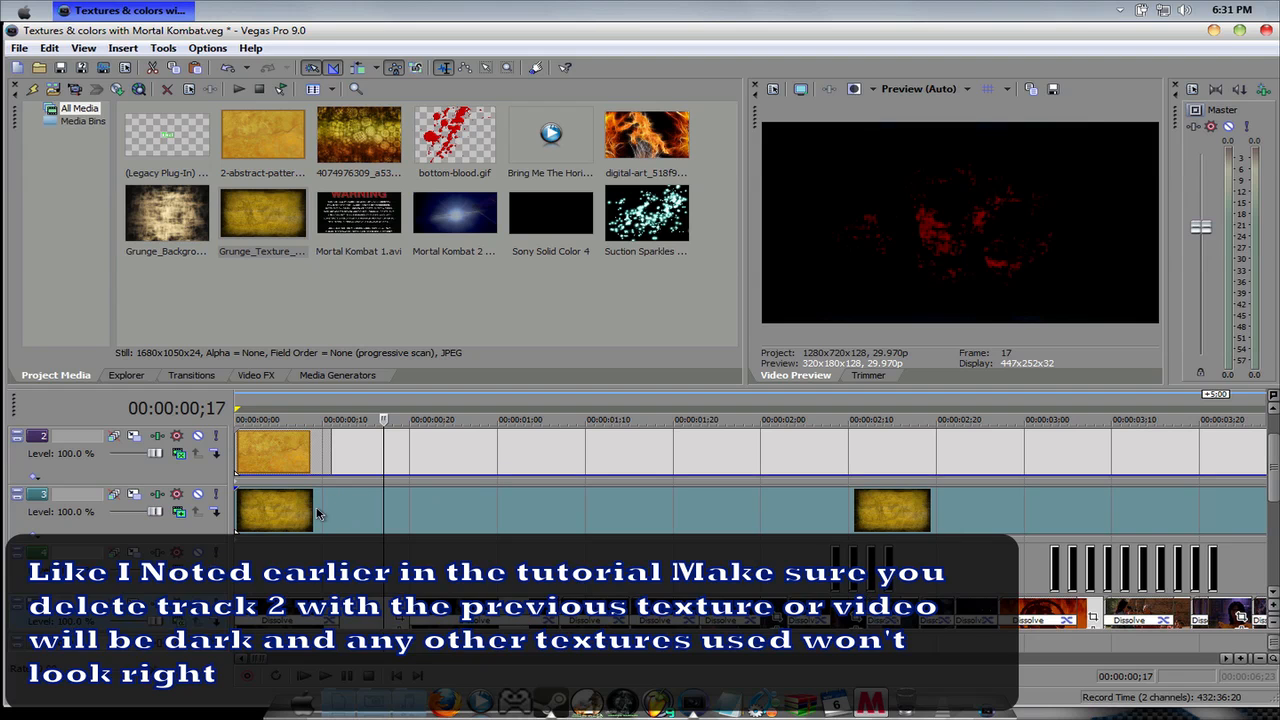
# Move the playhead to 00:00:00;15 and delete track 2, which holds the previous orange texture
pyautogui.click(318, 514)
pyautogui.click(341, 514)
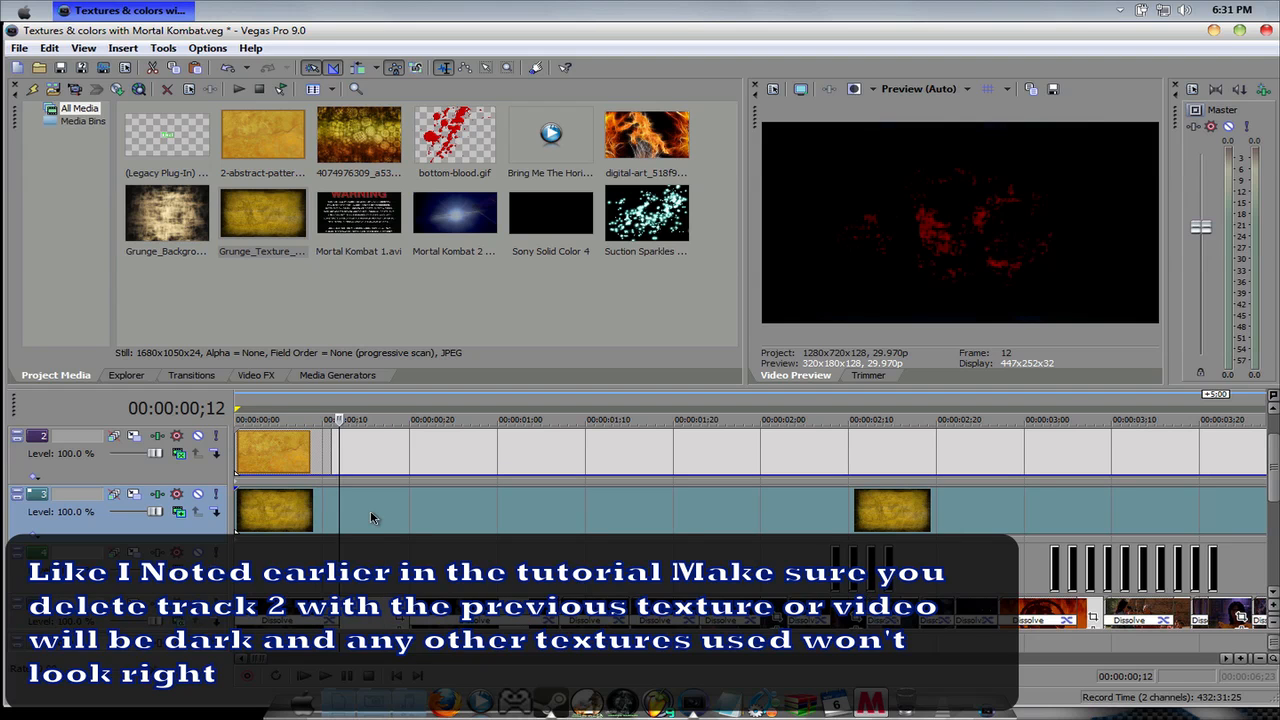
pyautogui.click(370, 517)
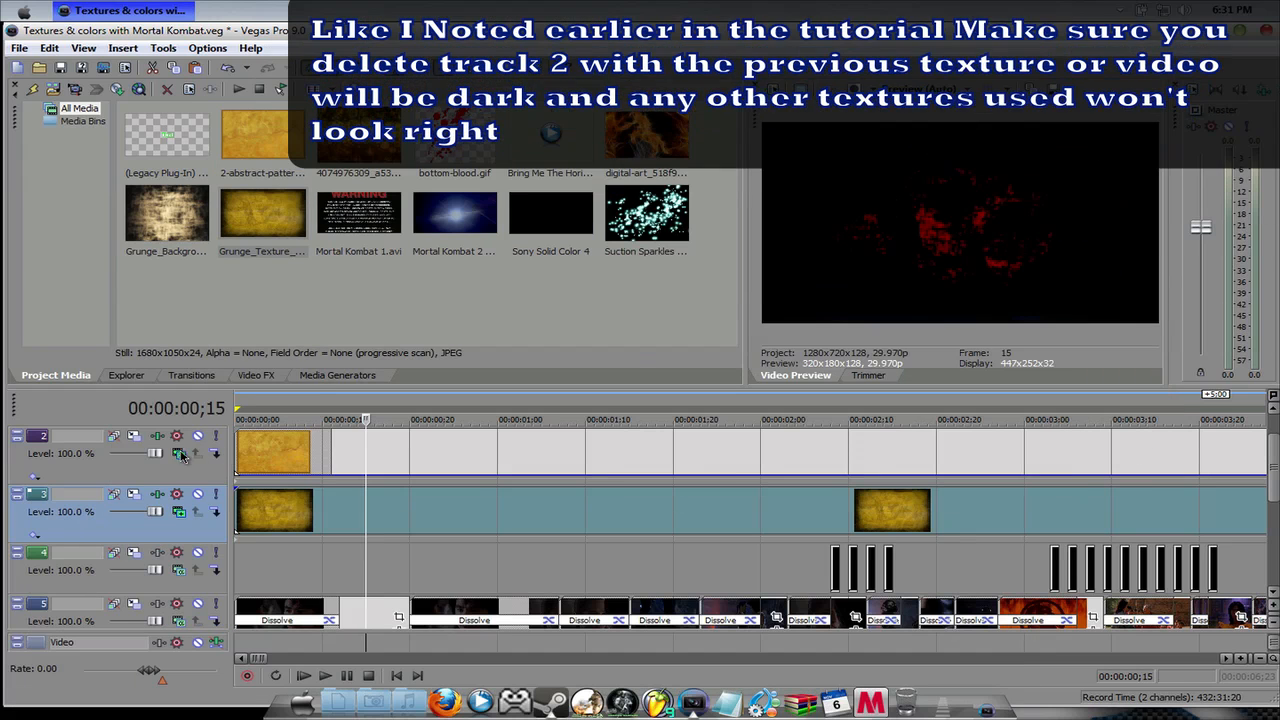
pyautogui.click(179, 455)
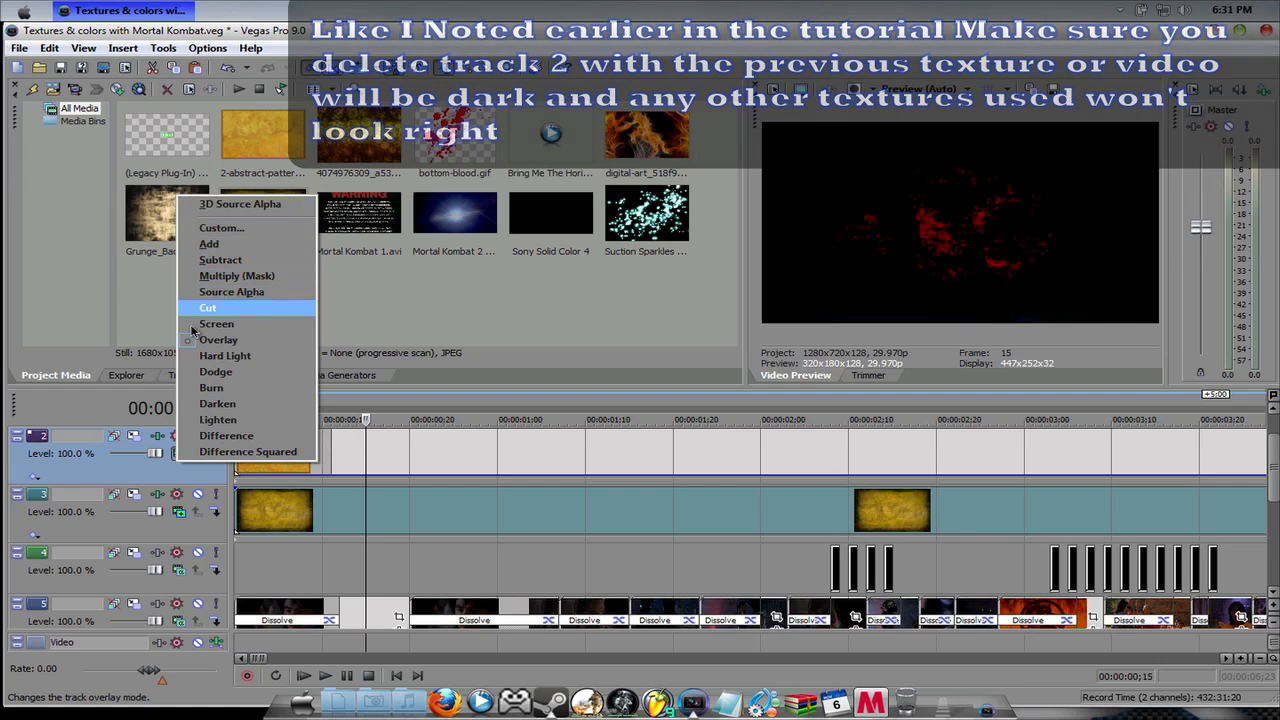
pyautogui.rightClick(150, 475)
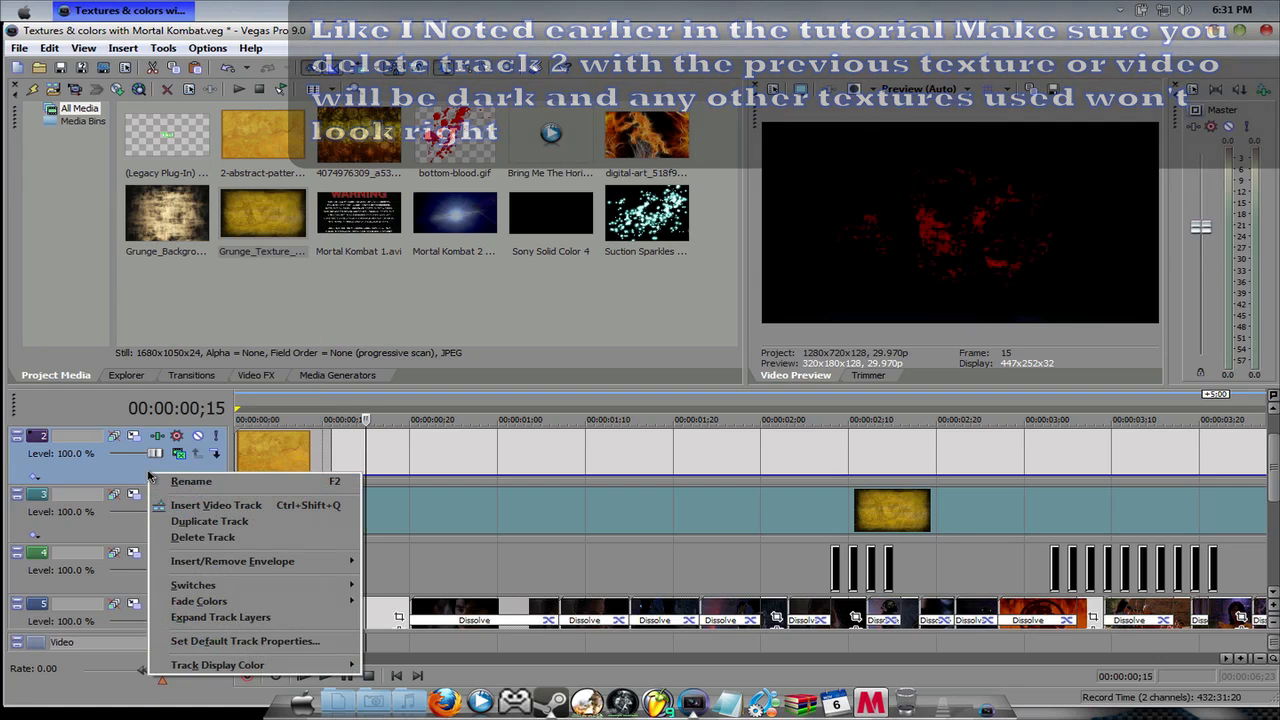
pyautogui.click(210, 538)
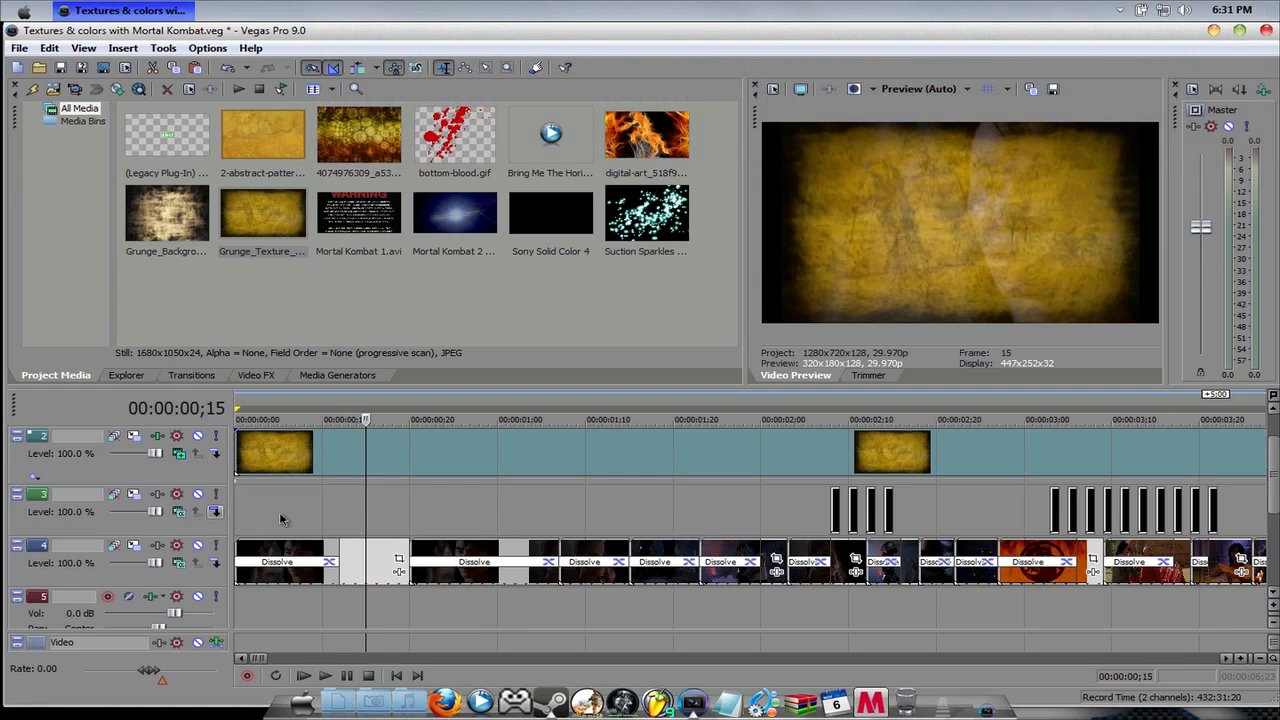
pyautogui.moveTo(1273, 474); pyautogui.dragTo(1273, 450)
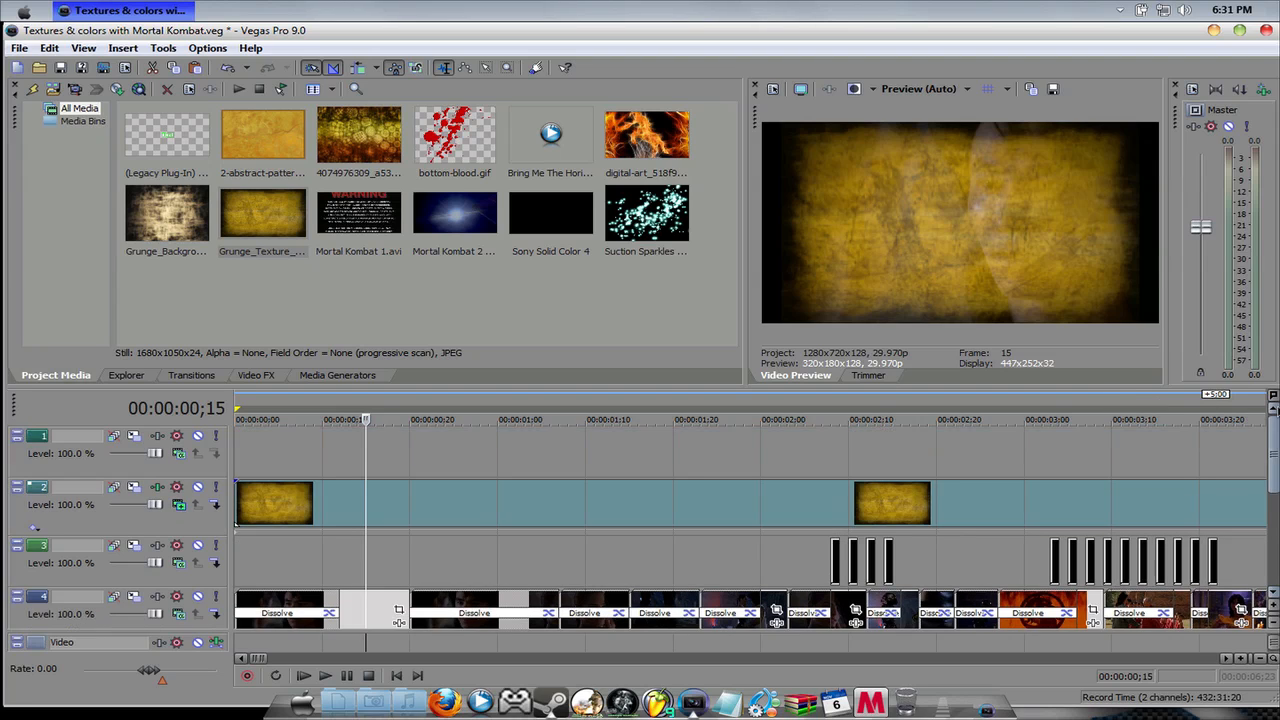
# At 00:00:00;10, change the compositing mode of the yellow texture on track 2 so that it darkens the footage
pyautogui.click(358, 505)
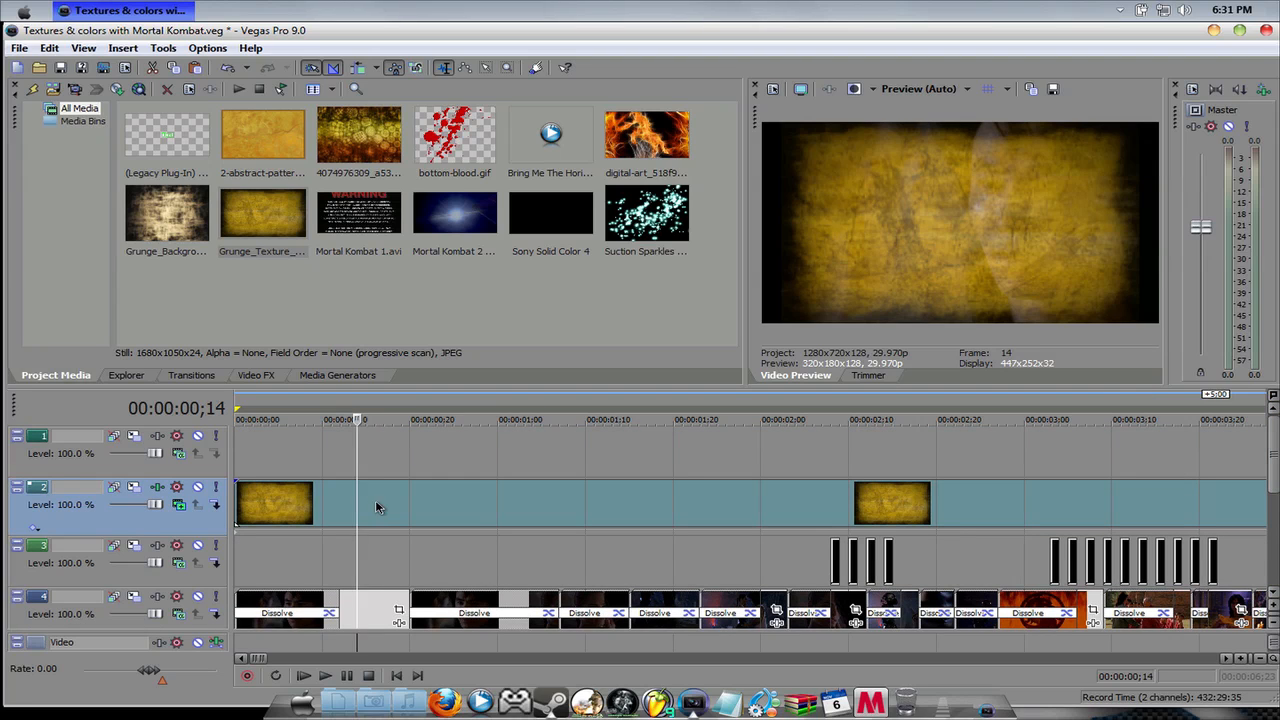
pyautogui.click(375, 500)
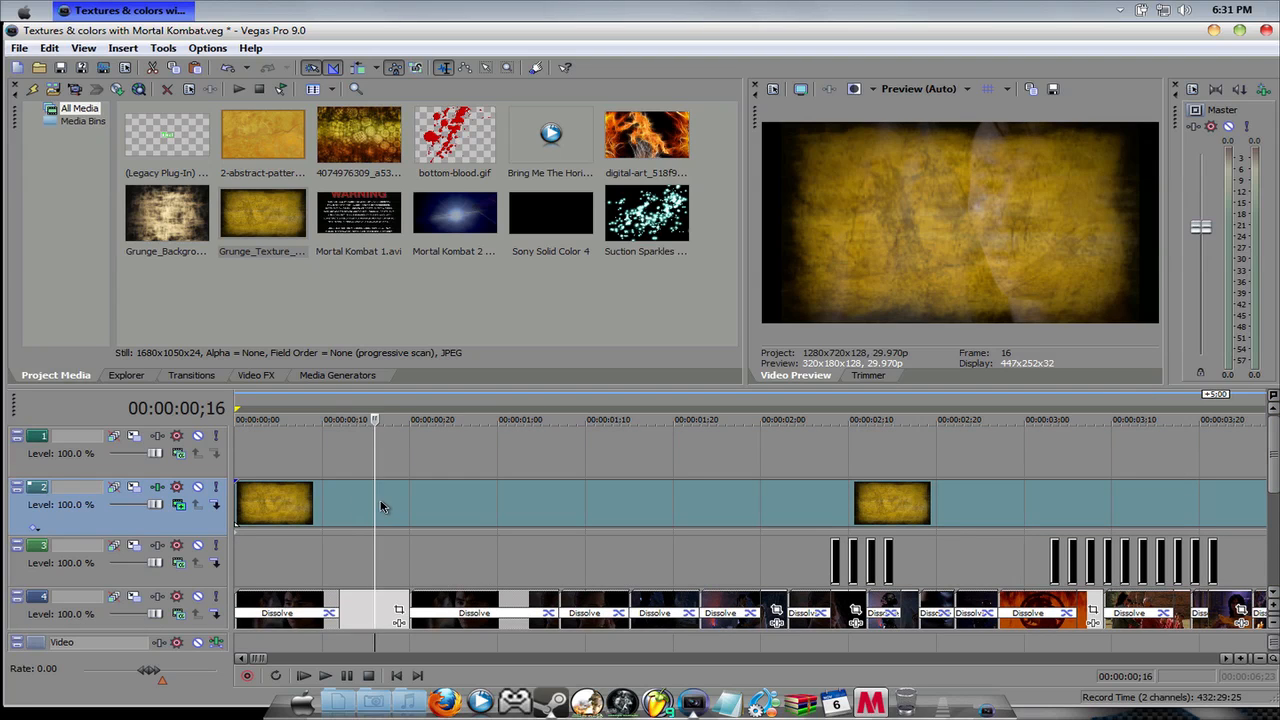
pyautogui.rightClick(378, 502)
pyautogui.click(324, 511)
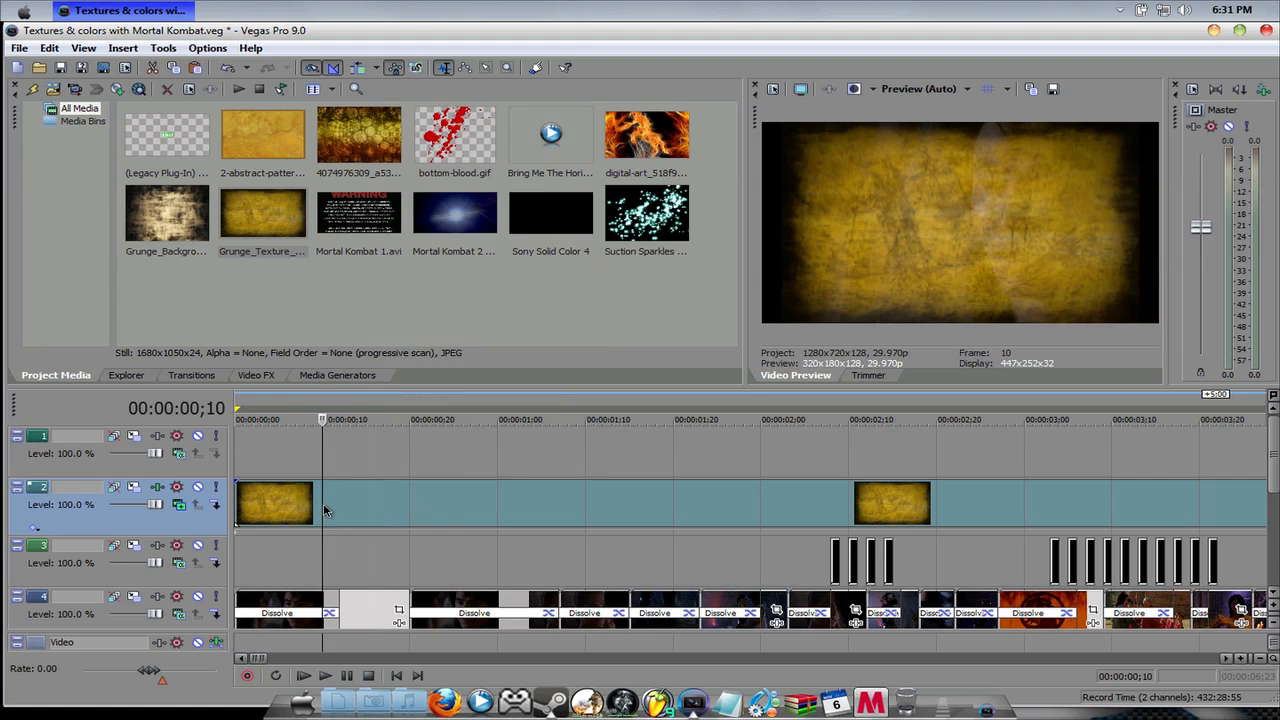
pyautogui.click(182, 508)
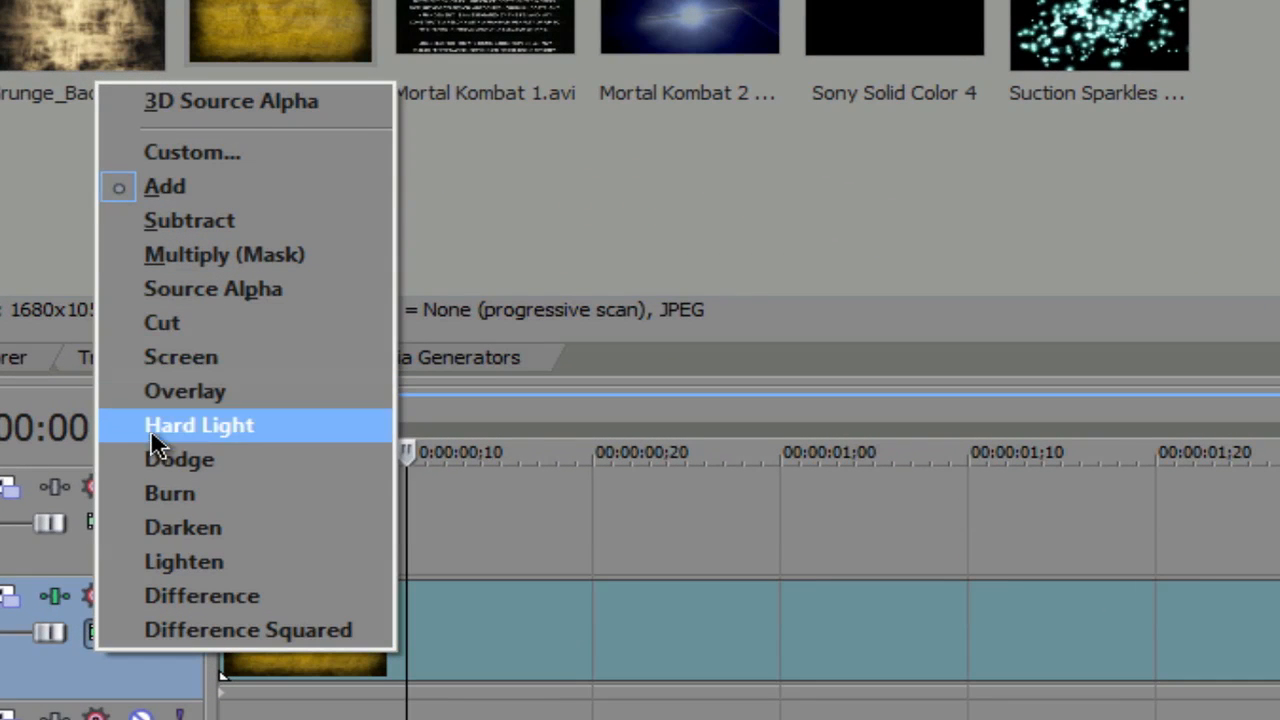
pyautogui.click(203, 395)
# Try Multiply (Mask) as track 1's compositing mode and settle on Lighten
pyautogui.click(100, 523)
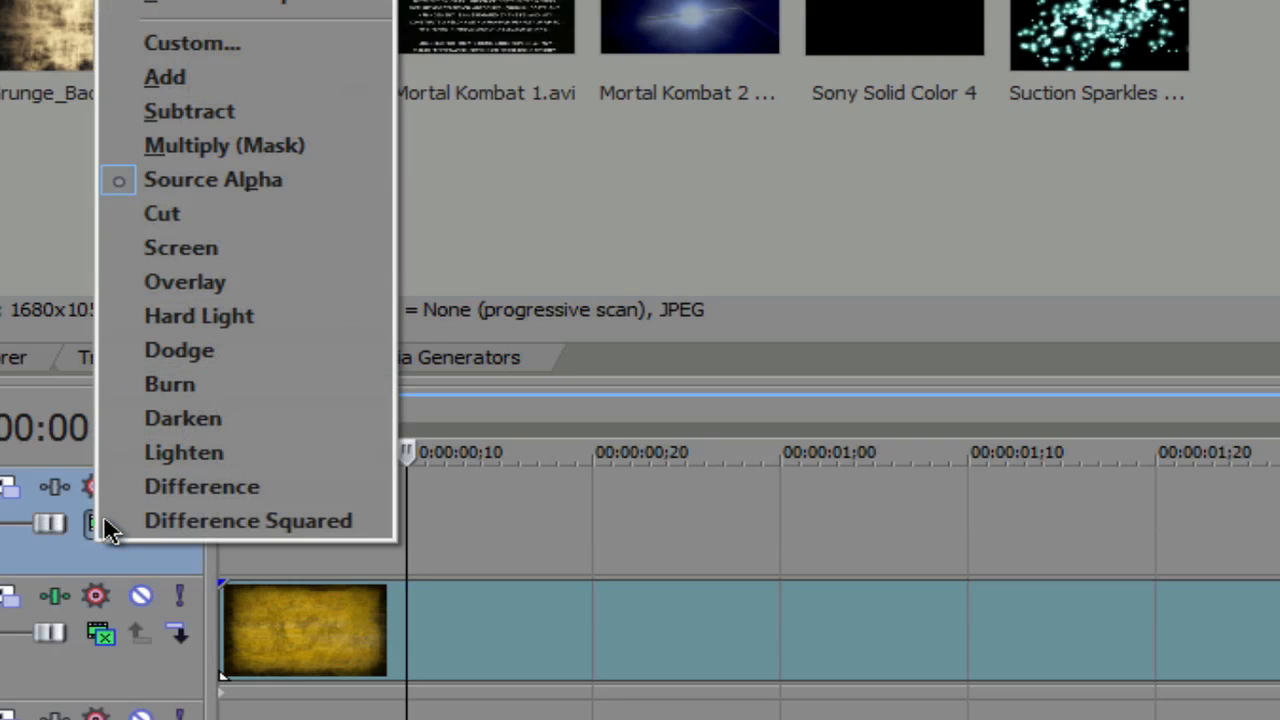
pyautogui.click(226, 150)
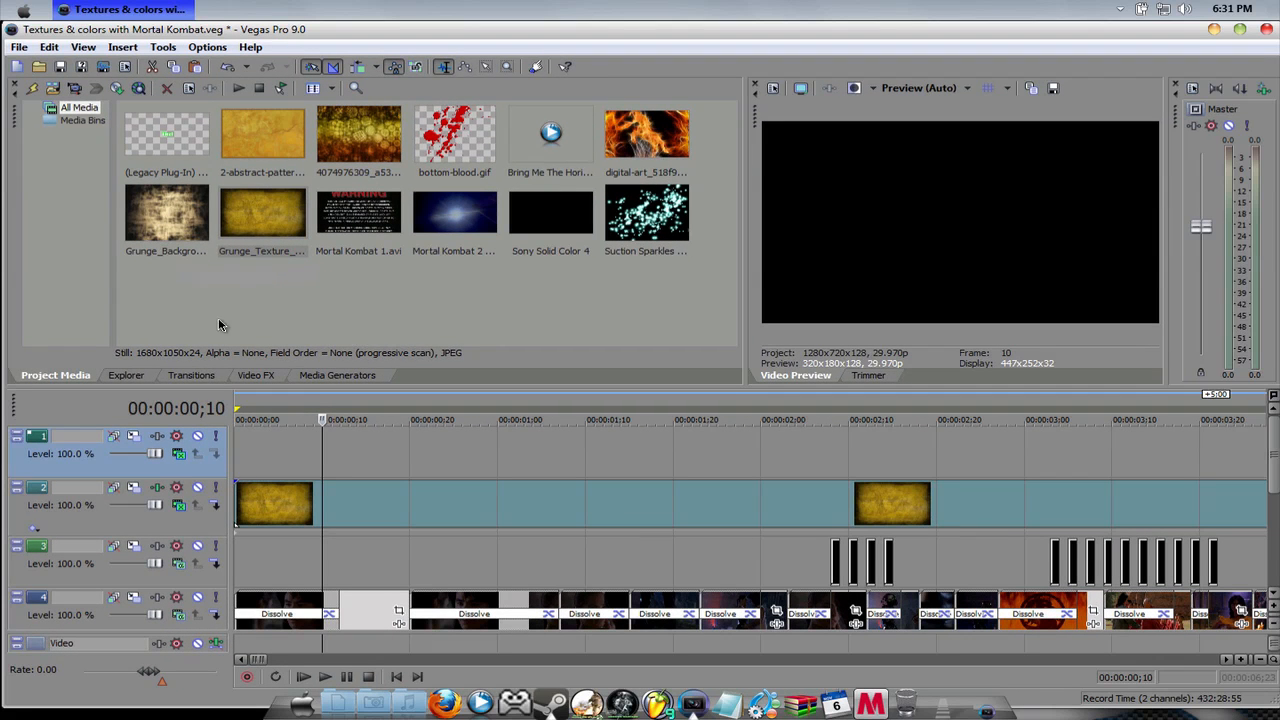
pyautogui.click(181, 460)
pyautogui.click(224, 429)
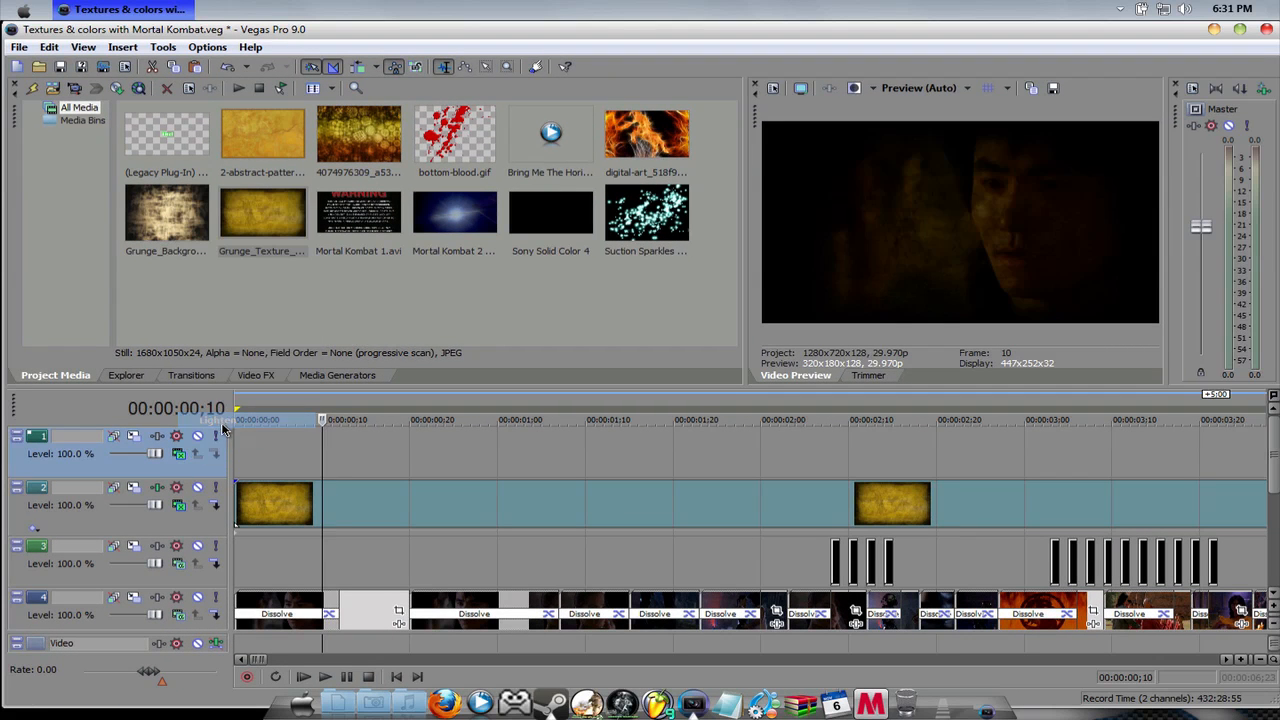
# Reduce track 2's Sharpen amount to 0.000 and remove the effect from the track's effects chain
pyautogui.click(328, 501)
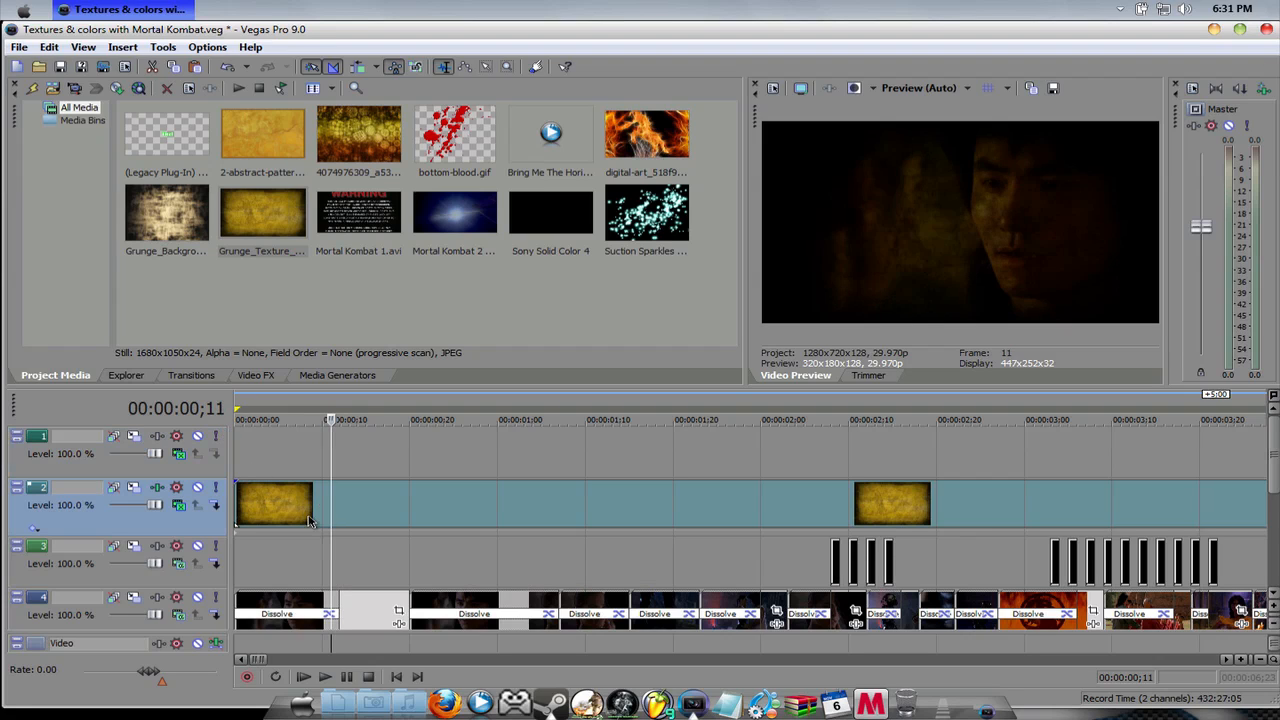
pyautogui.click(158, 489)
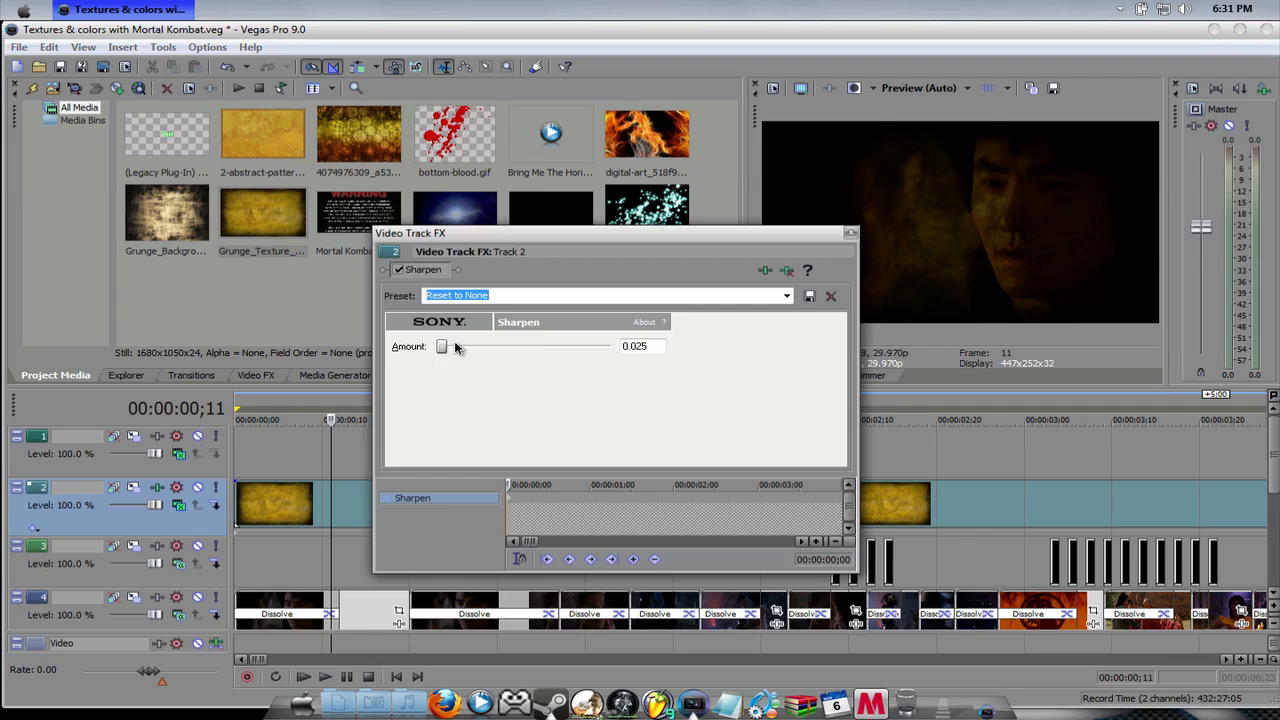
pyautogui.moveTo(456, 347); pyautogui.dragTo(594, 347)
pyautogui.moveTo(713, 350); pyautogui.dragTo(410, 347)
pyautogui.rightClick(421, 276)
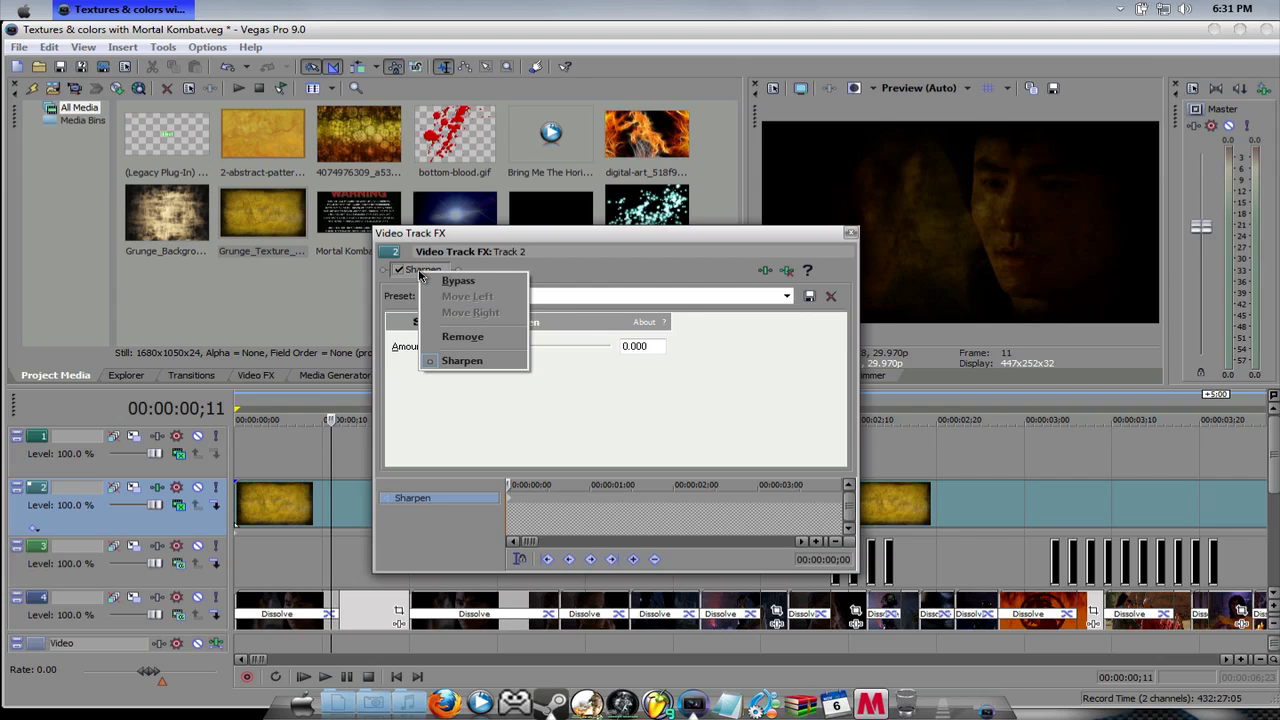
pyautogui.click(407, 278)
pyautogui.click(400, 271)
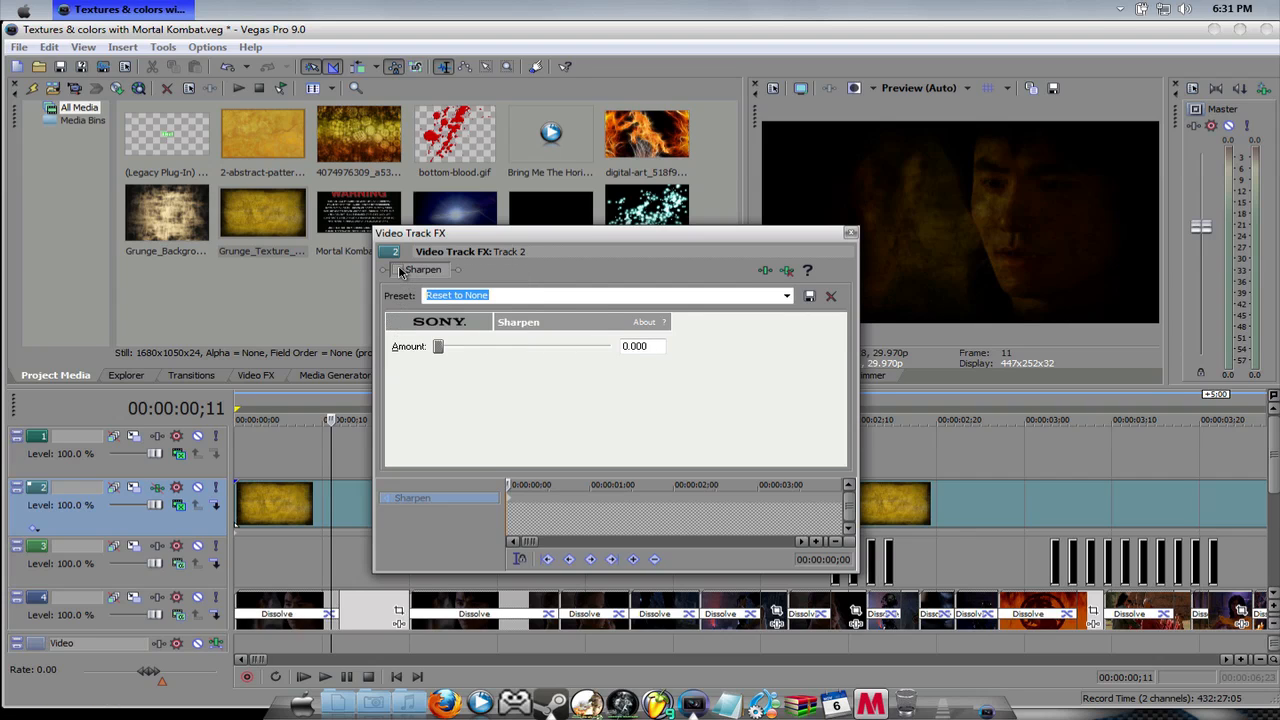
pyautogui.click(787, 271)
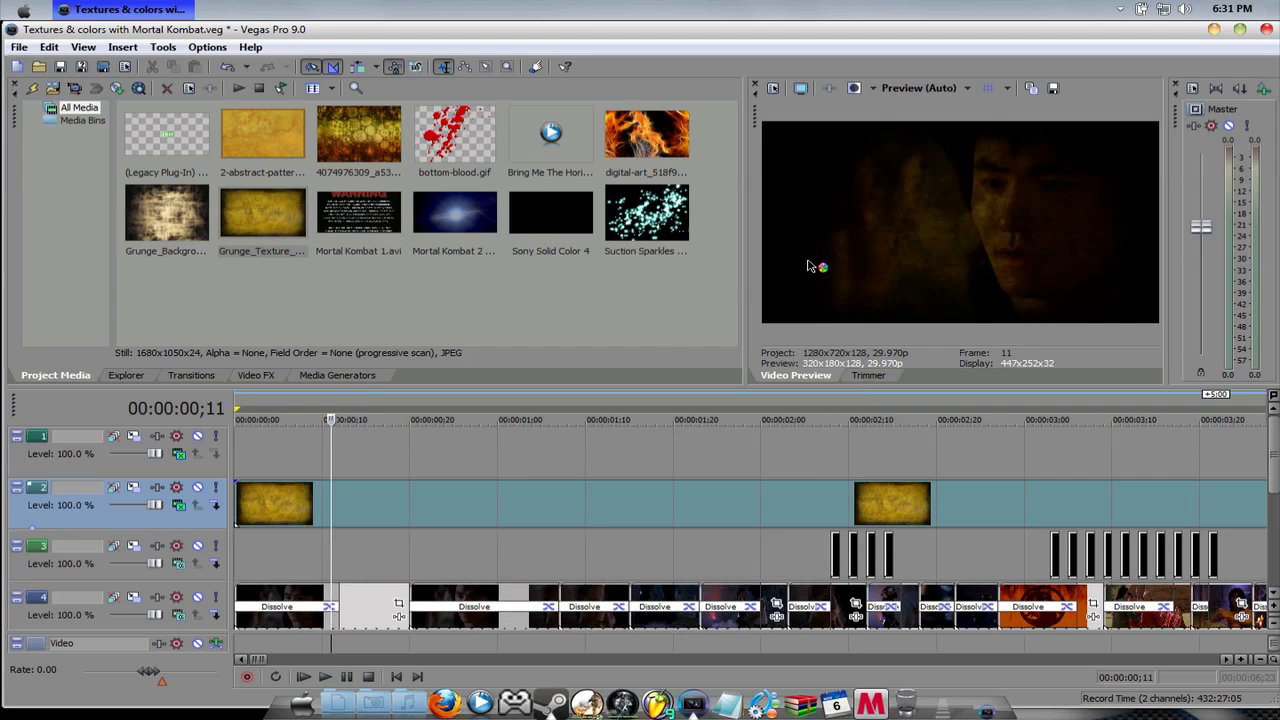
# Move the playhead to 00:00:00;15 and return to the Vegas Pro project, closing the browser window and cancelling the save prompt
pyautogui.click(368, 504)
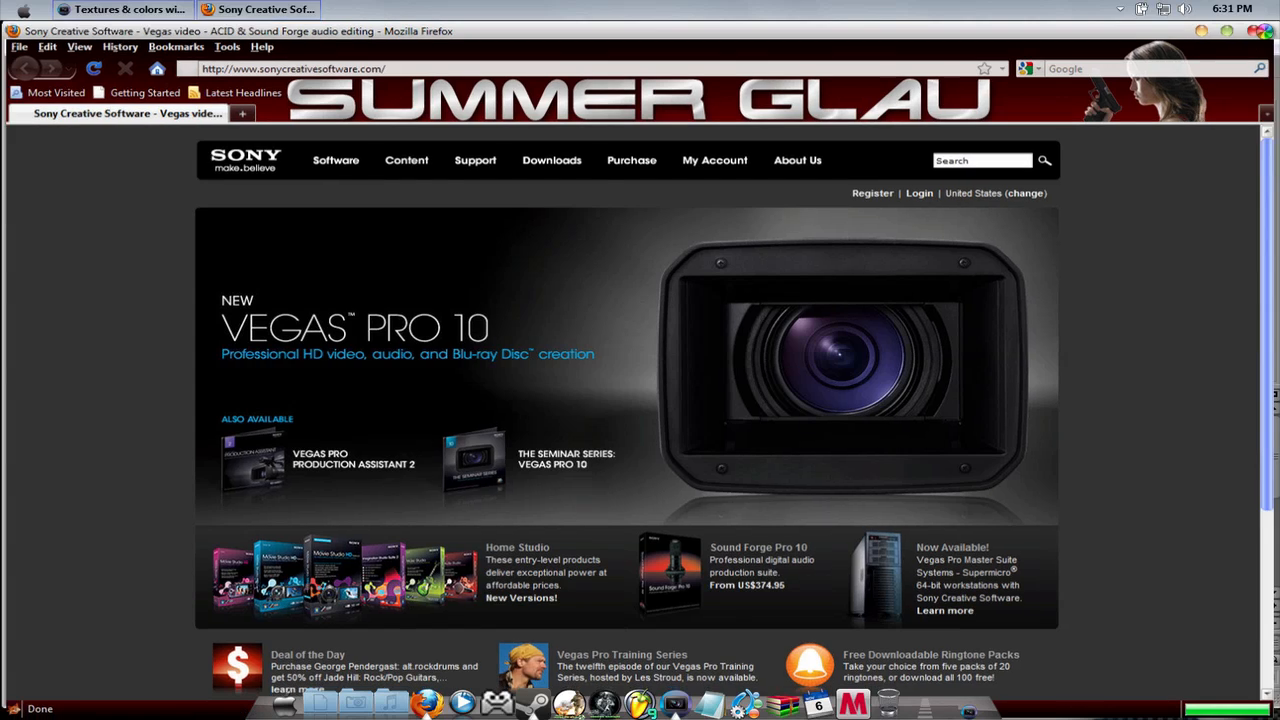
pyautogui.click(1260, 28)
pyautogui.click(1266, 29)
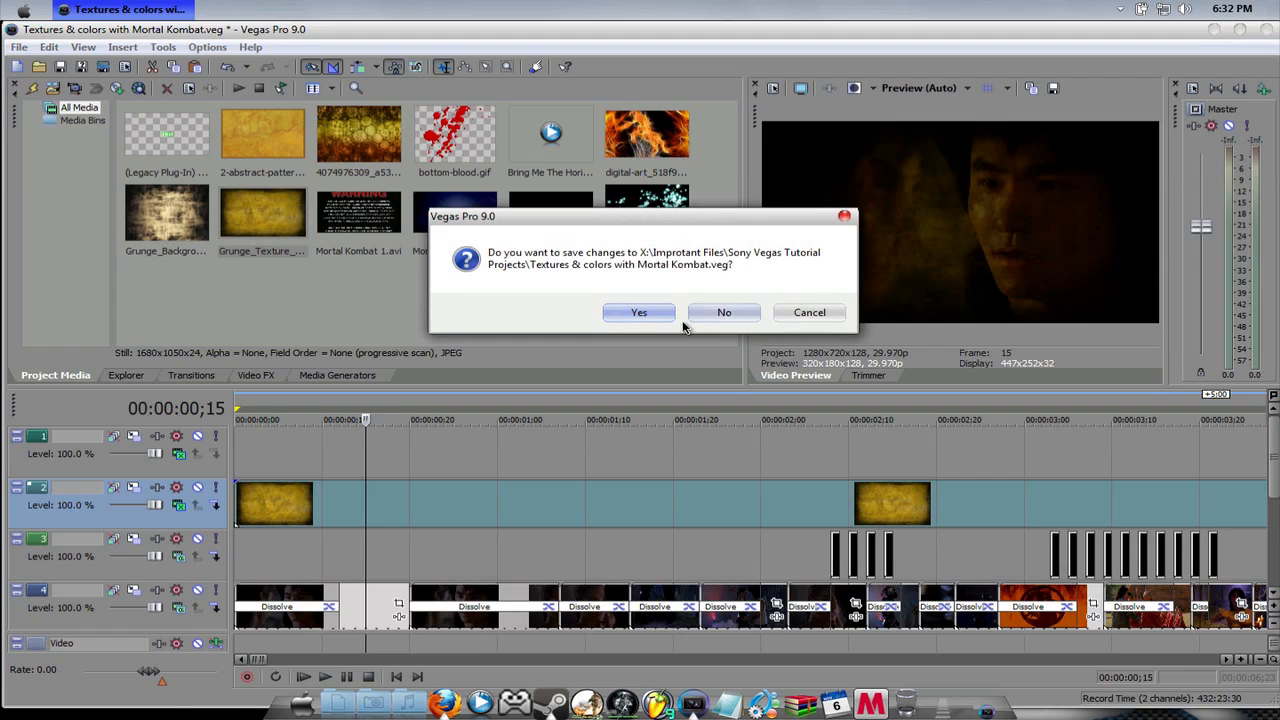
pyautogui.click(790, 314)
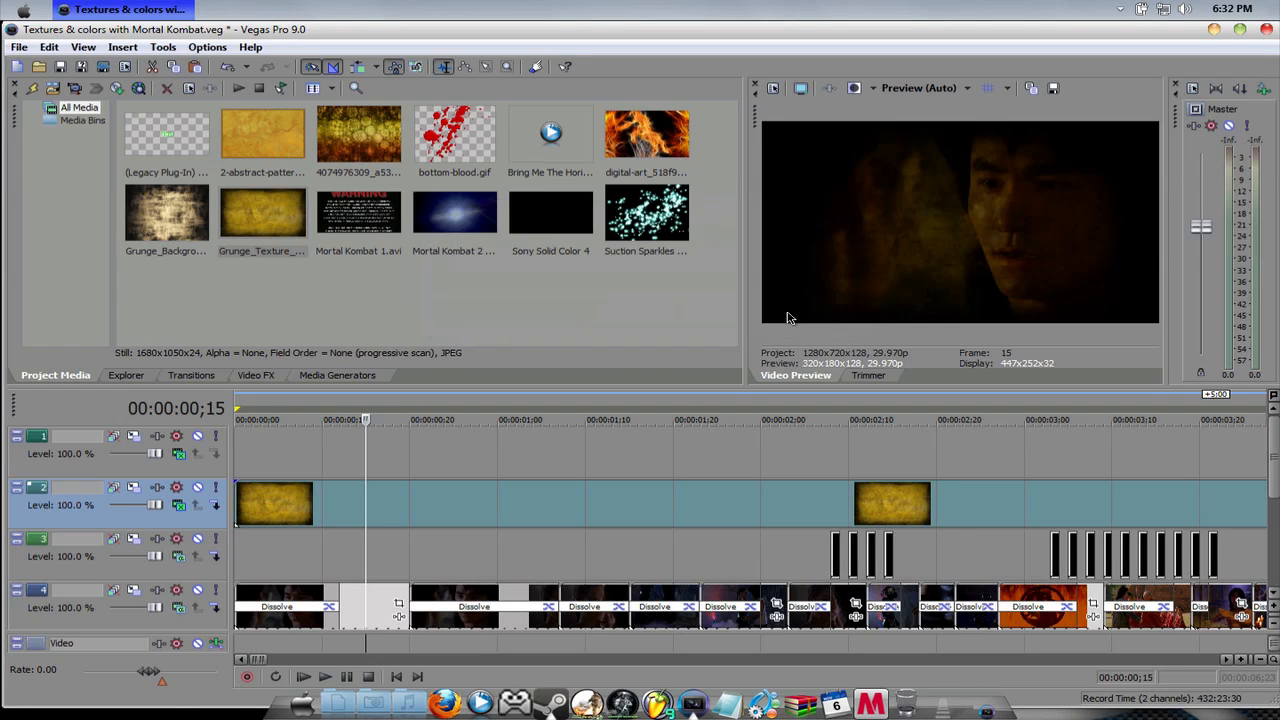
# Apply the Brightness and Contrast effect's "Brighter, More Contrast" preset to the yellow texture event on track 2
pyautogui.click(260, 375)
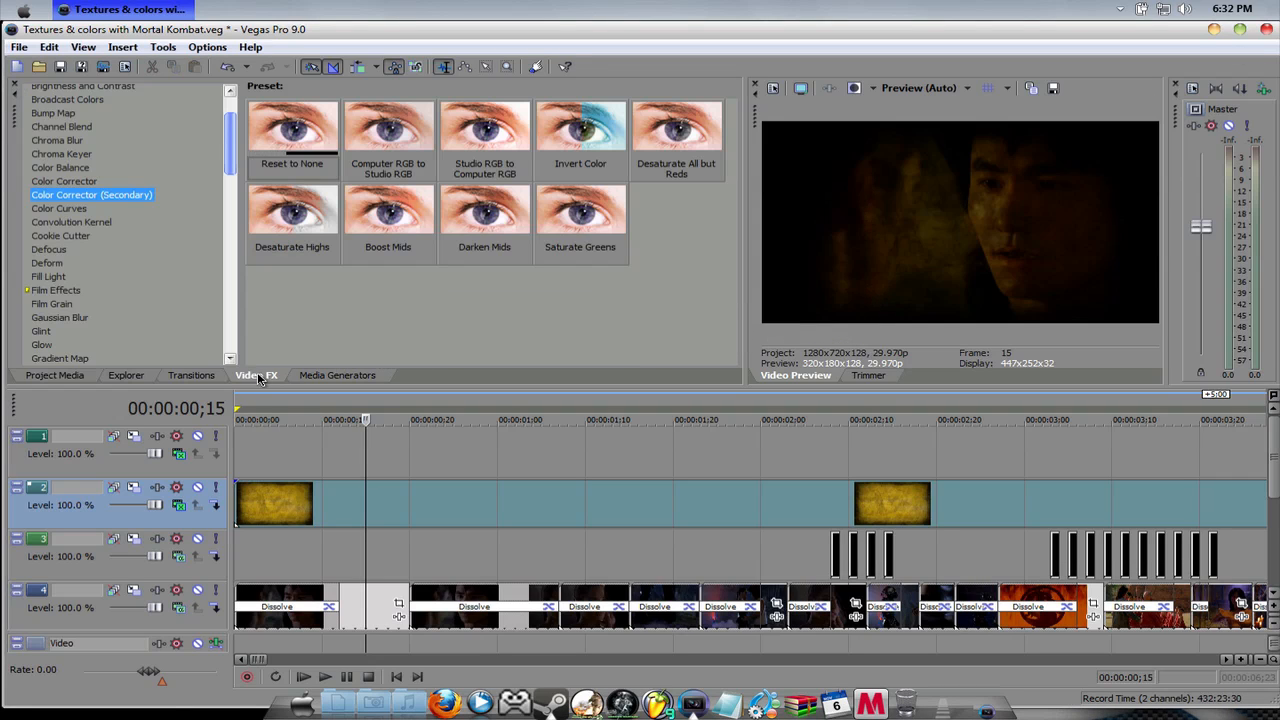
pyautogui.moveTo(230, 152); pyautogui.dragTo(229, 210)
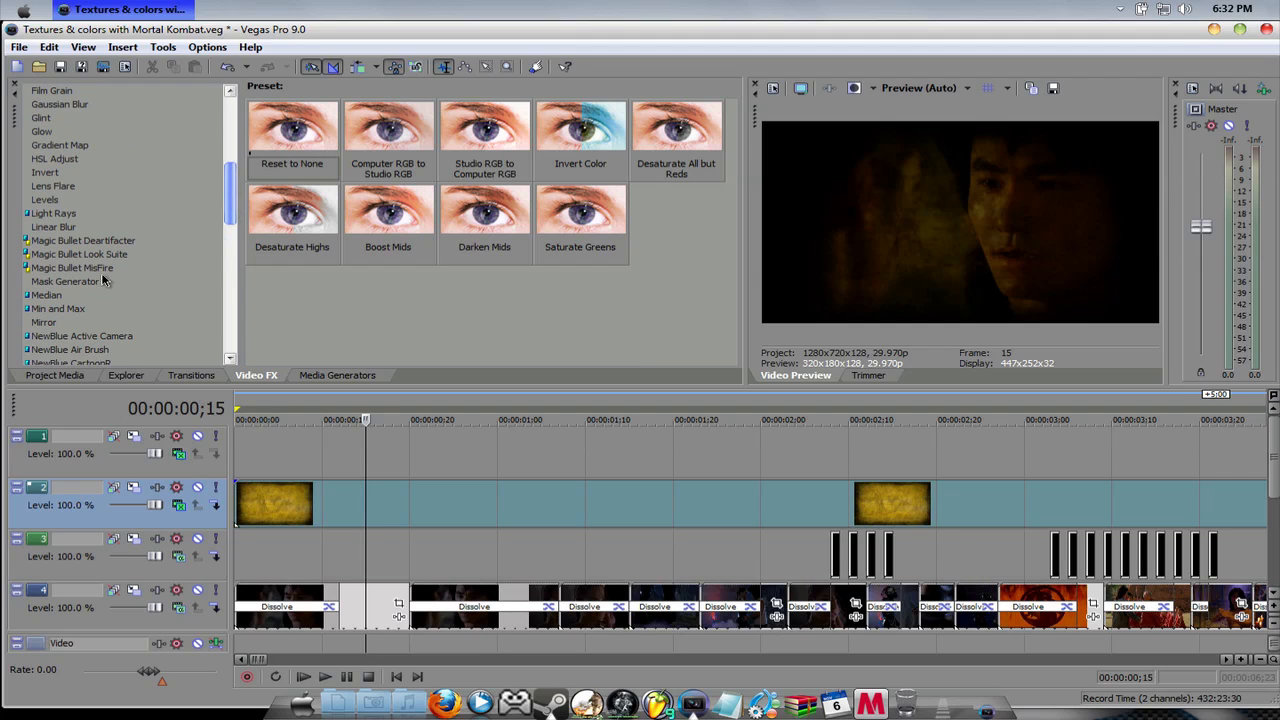
pyautogui.click(61, 146)
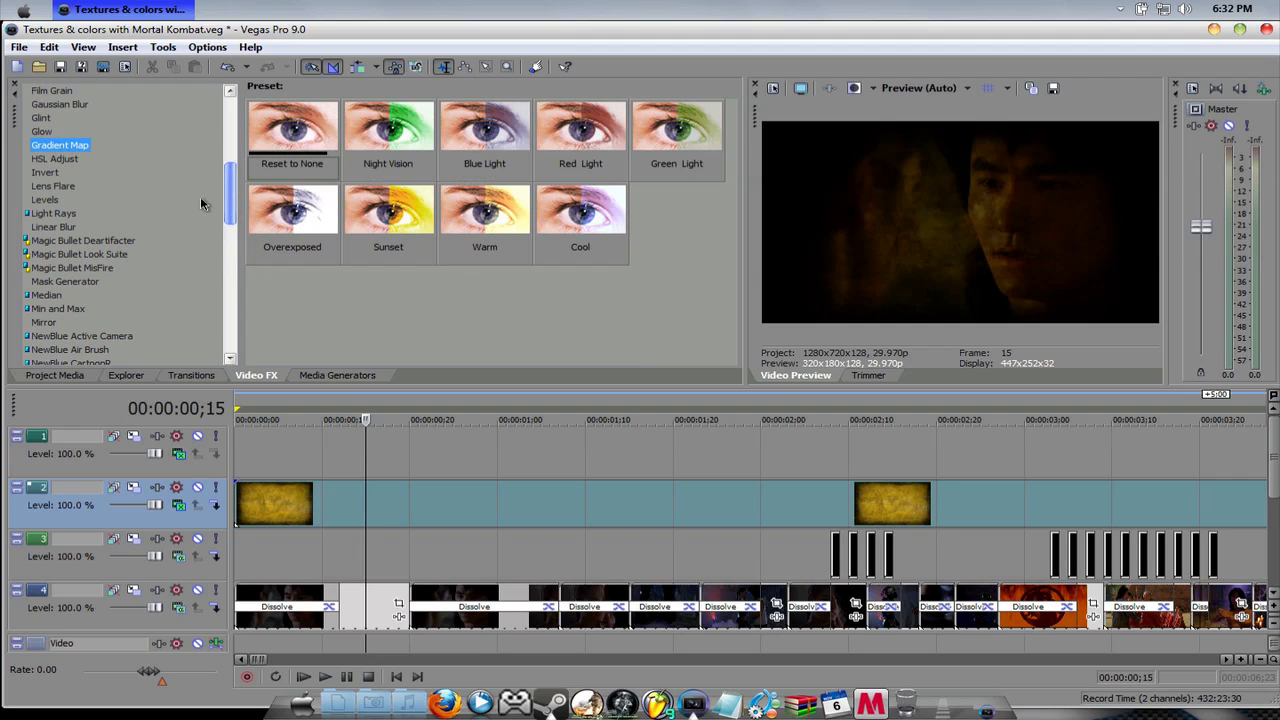
pyautogui.moveTo(233, 194); pyautogui.dragTo(232, 128)
pyautogui.click(80, 148)
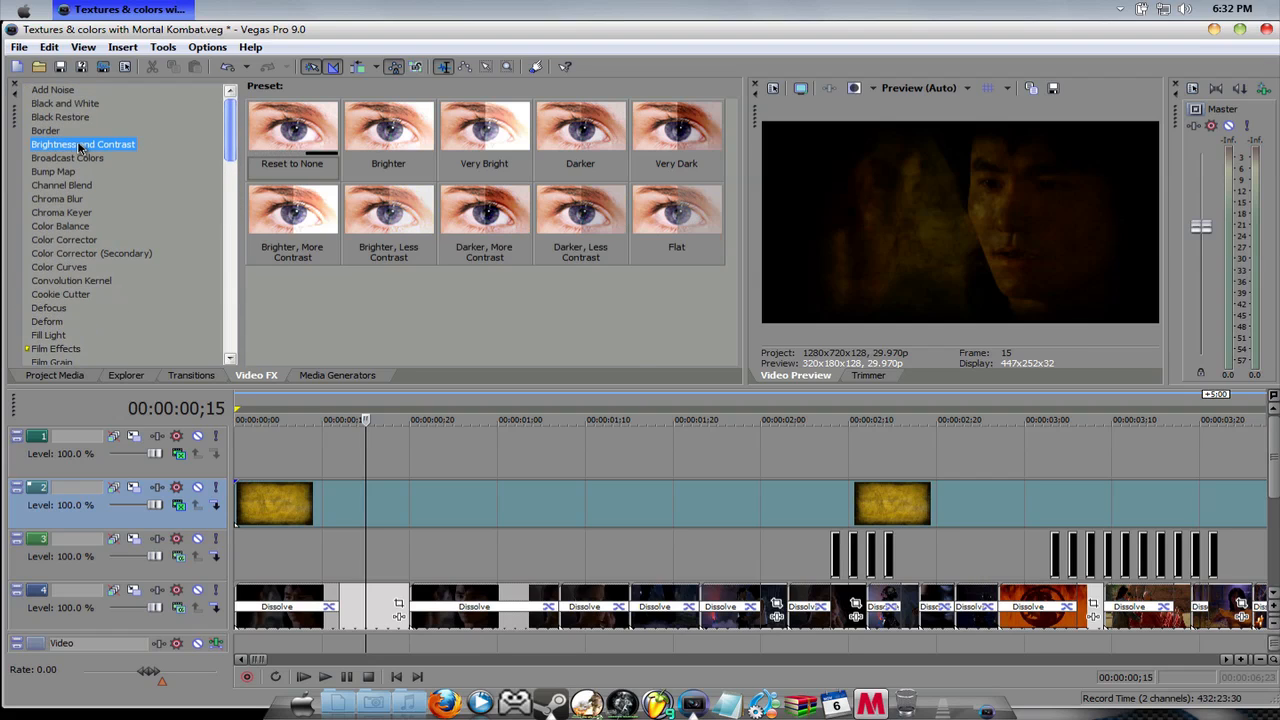
pyautogui.moveTo(285, 195); pyautogui.dragTo(270, 497)
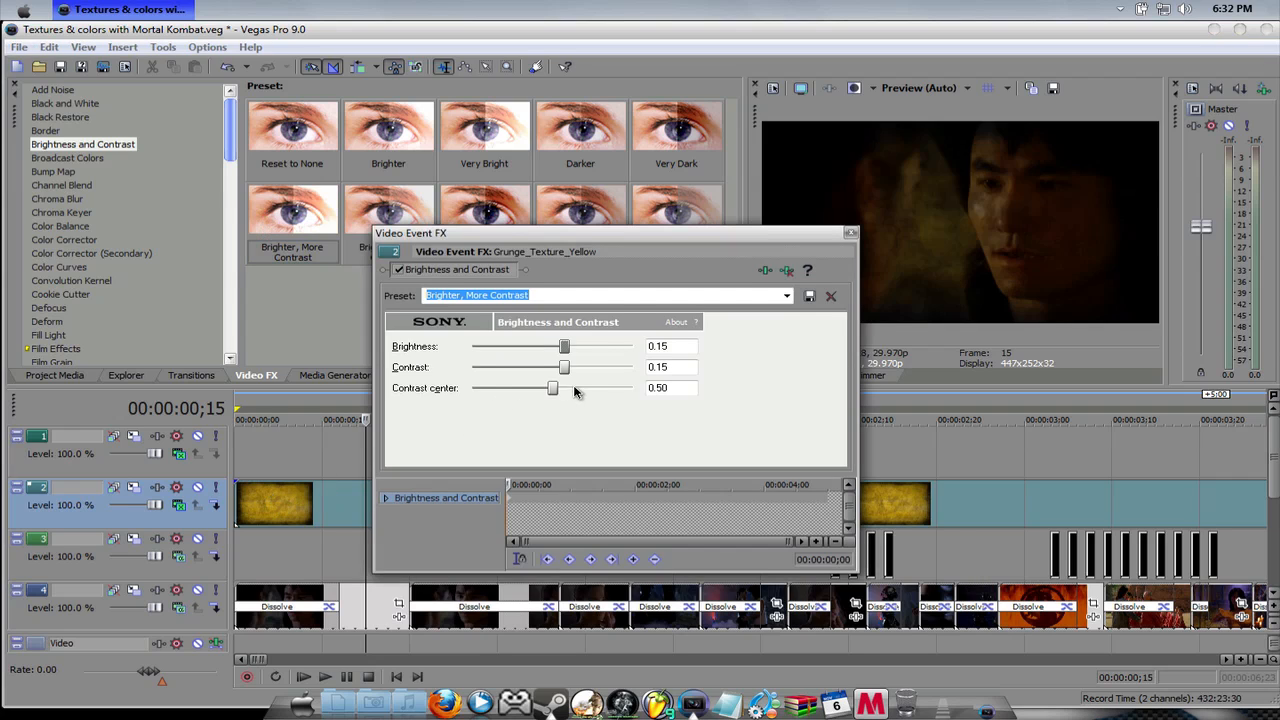
# Raise the texture event's brightness to about 0.34 and close its effect settings
pyautogui.moveTo(570, 346)
pyautogui.mouseDown()
pyautogui.moveTo(600, 346)
pyautogui.moveTo(585, 346)
pyautogui.mouseUp()
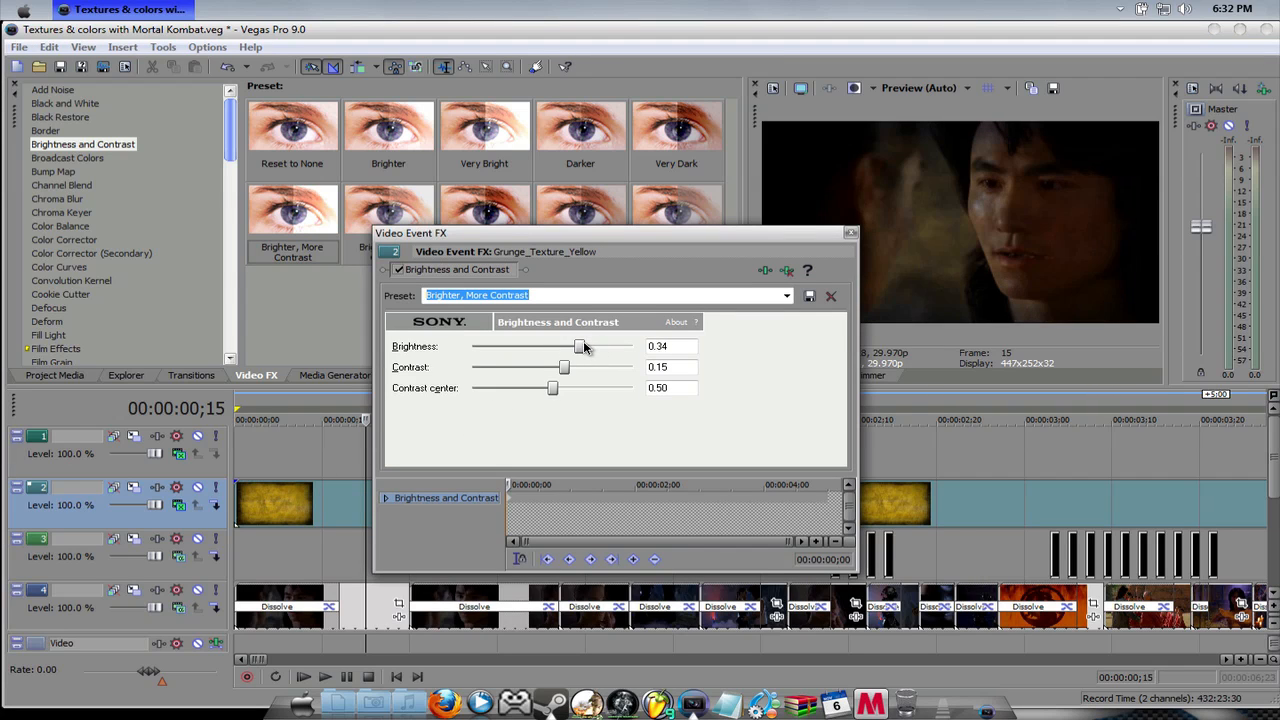
pyautogui.moveTo(770, 236); pyautogui.dragTo(710, 225)
pyautogui.click(791, 221)
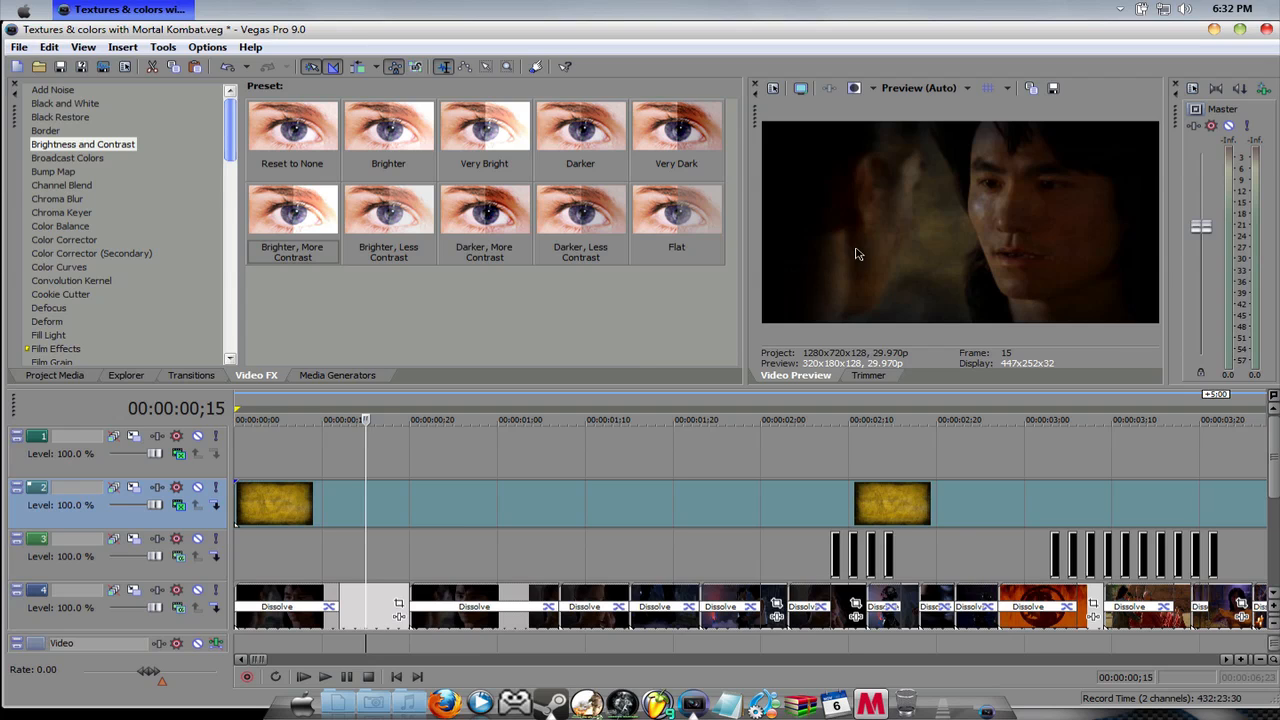
# Extend the yellow texture event on track 2 to end together with the last clip on track 4
pyautogui.click(1227, 660)
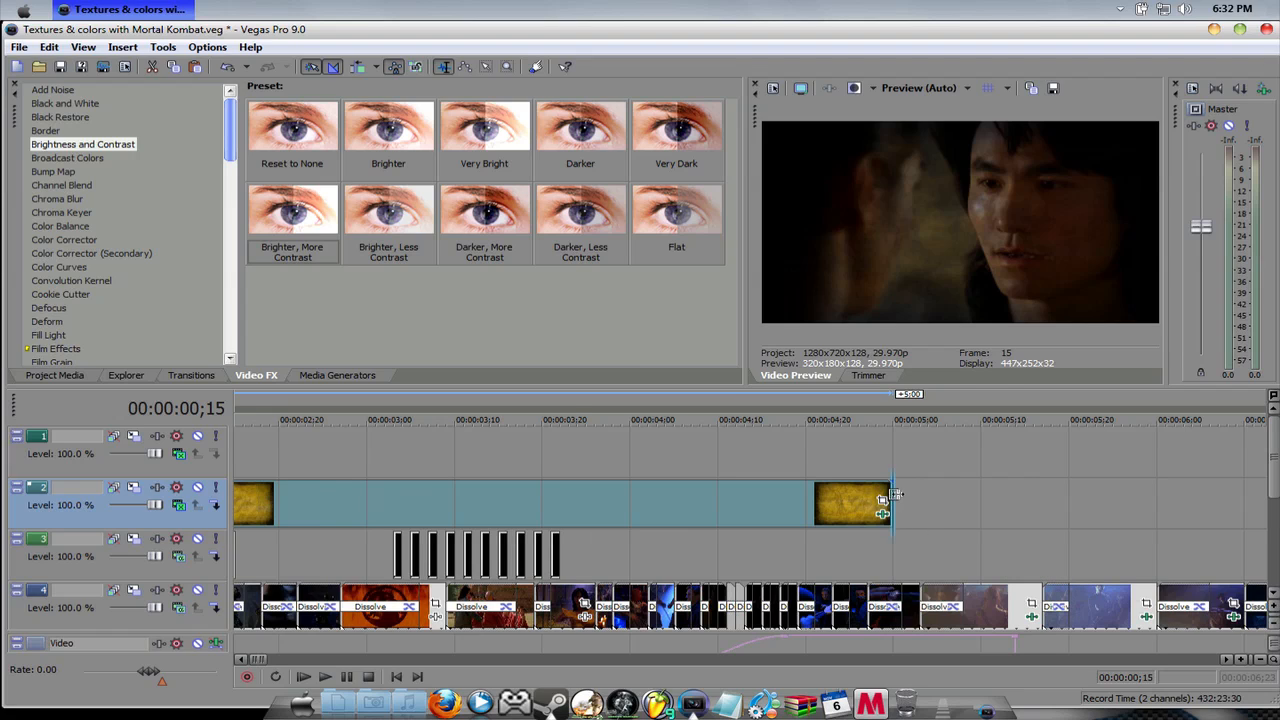
pyautogui.moveTo(881, 500); pyautogui.dragTo(981, 501)
pyautogui.moveTo(1168, 533); pyautogui.dragTo(1106, 548)
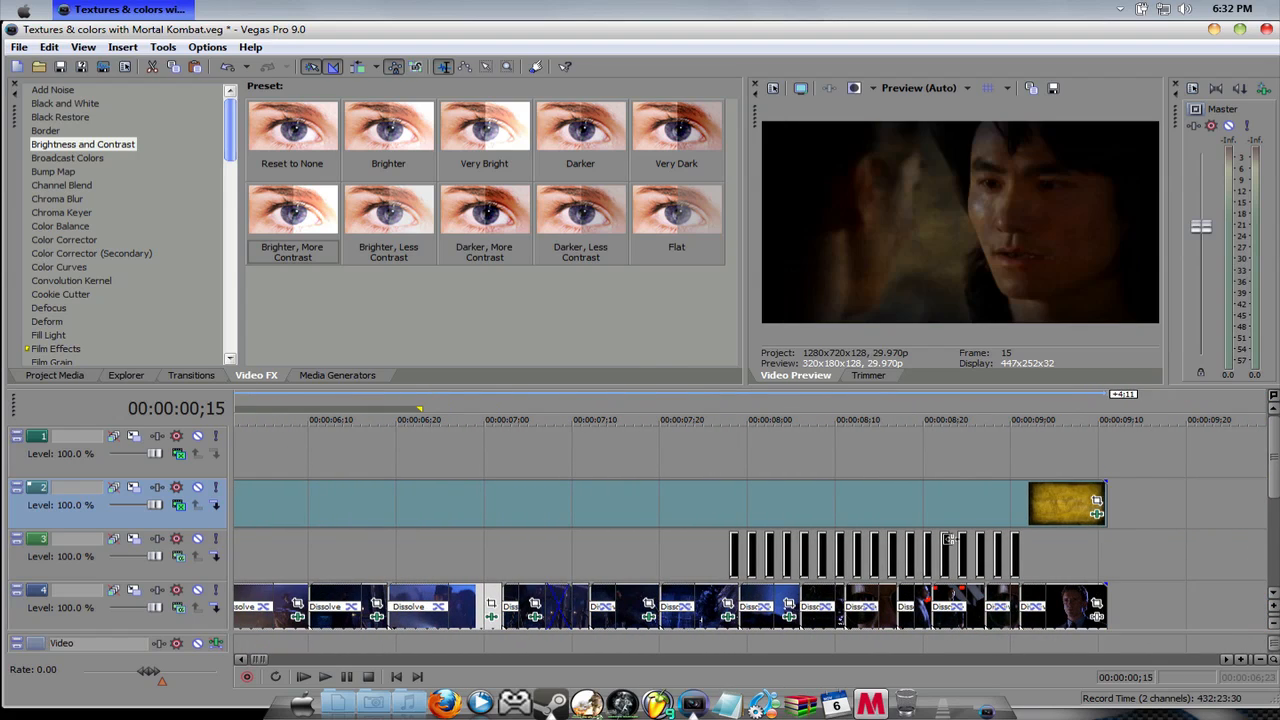
# Move the playhead to 00:00:06;28 and bring up the project's media with the yellow grunge texture
pyautogui.click(464, 518)
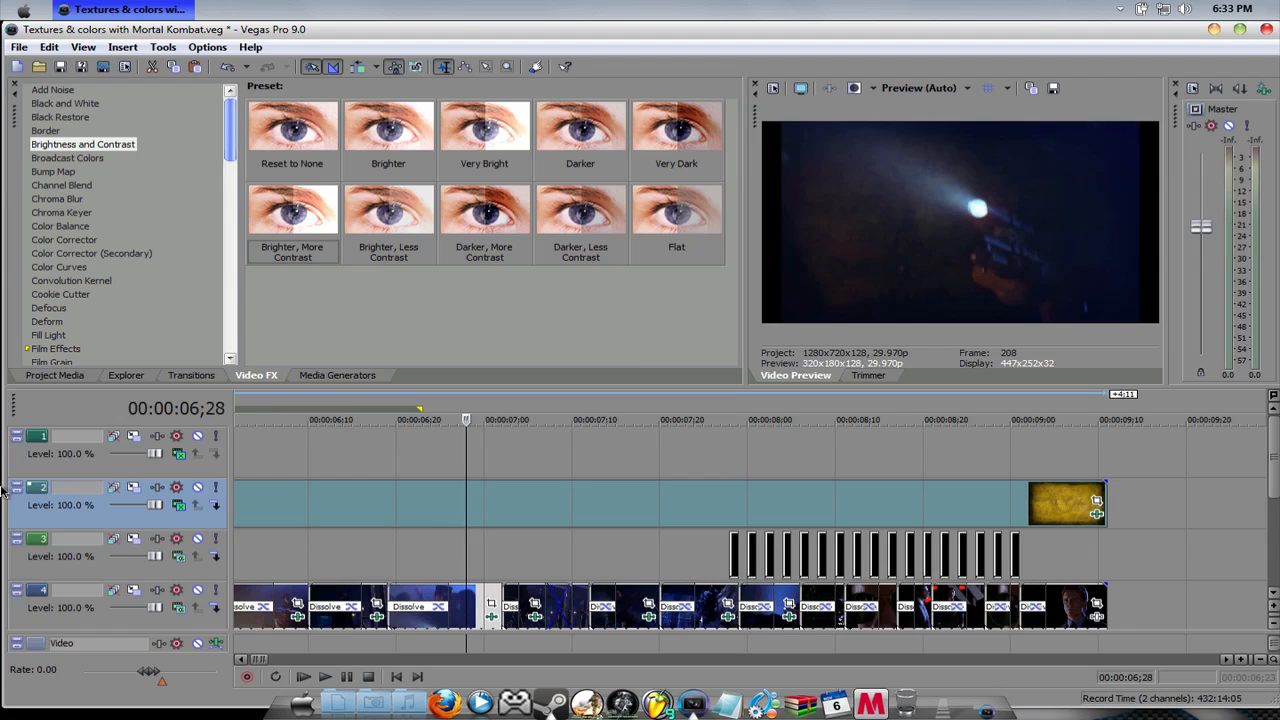
pyautogui.click(70, 372)
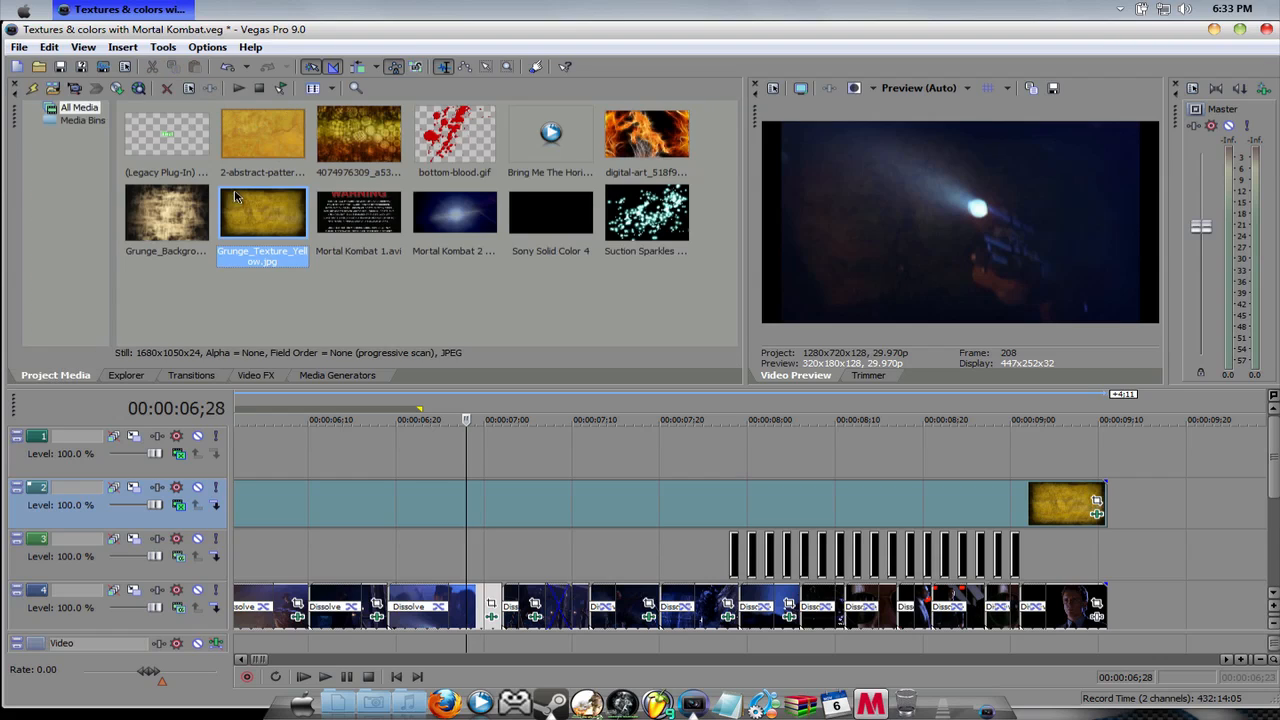